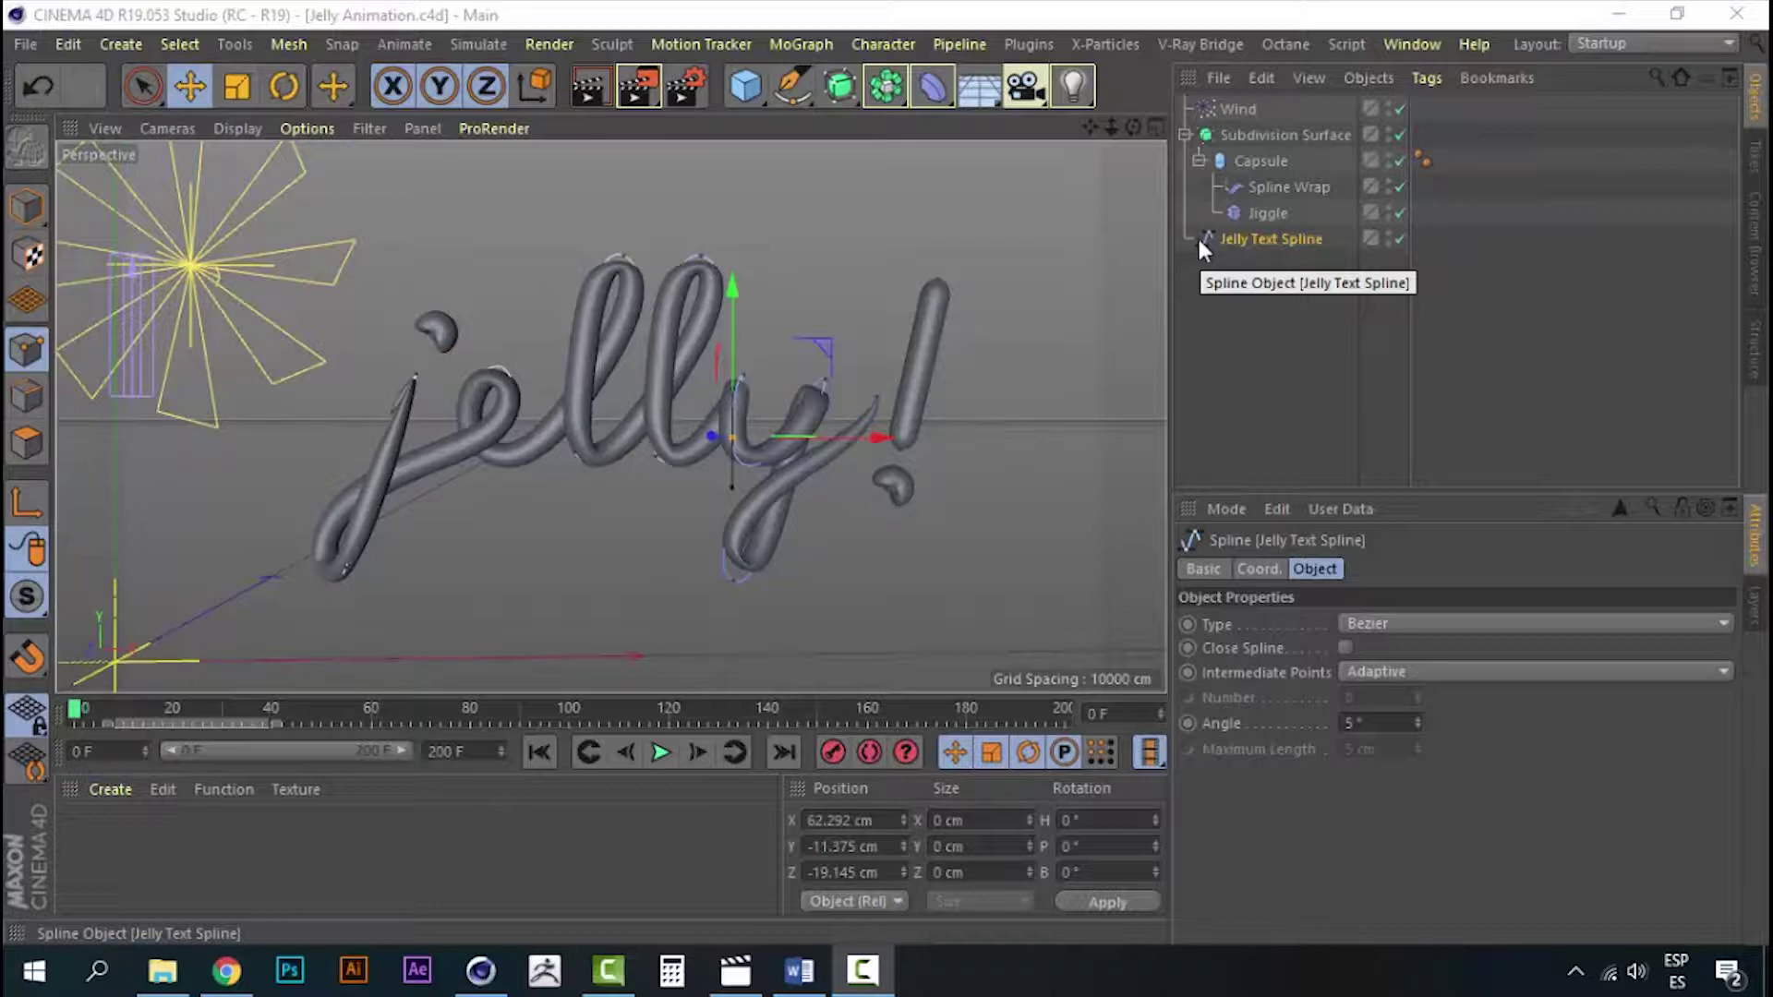
# - Collapse the Subdivision Surface hierarchy and select Wind, Subdivision Surface and Jelly Text Spline
pyautogui.click(1183, 134)
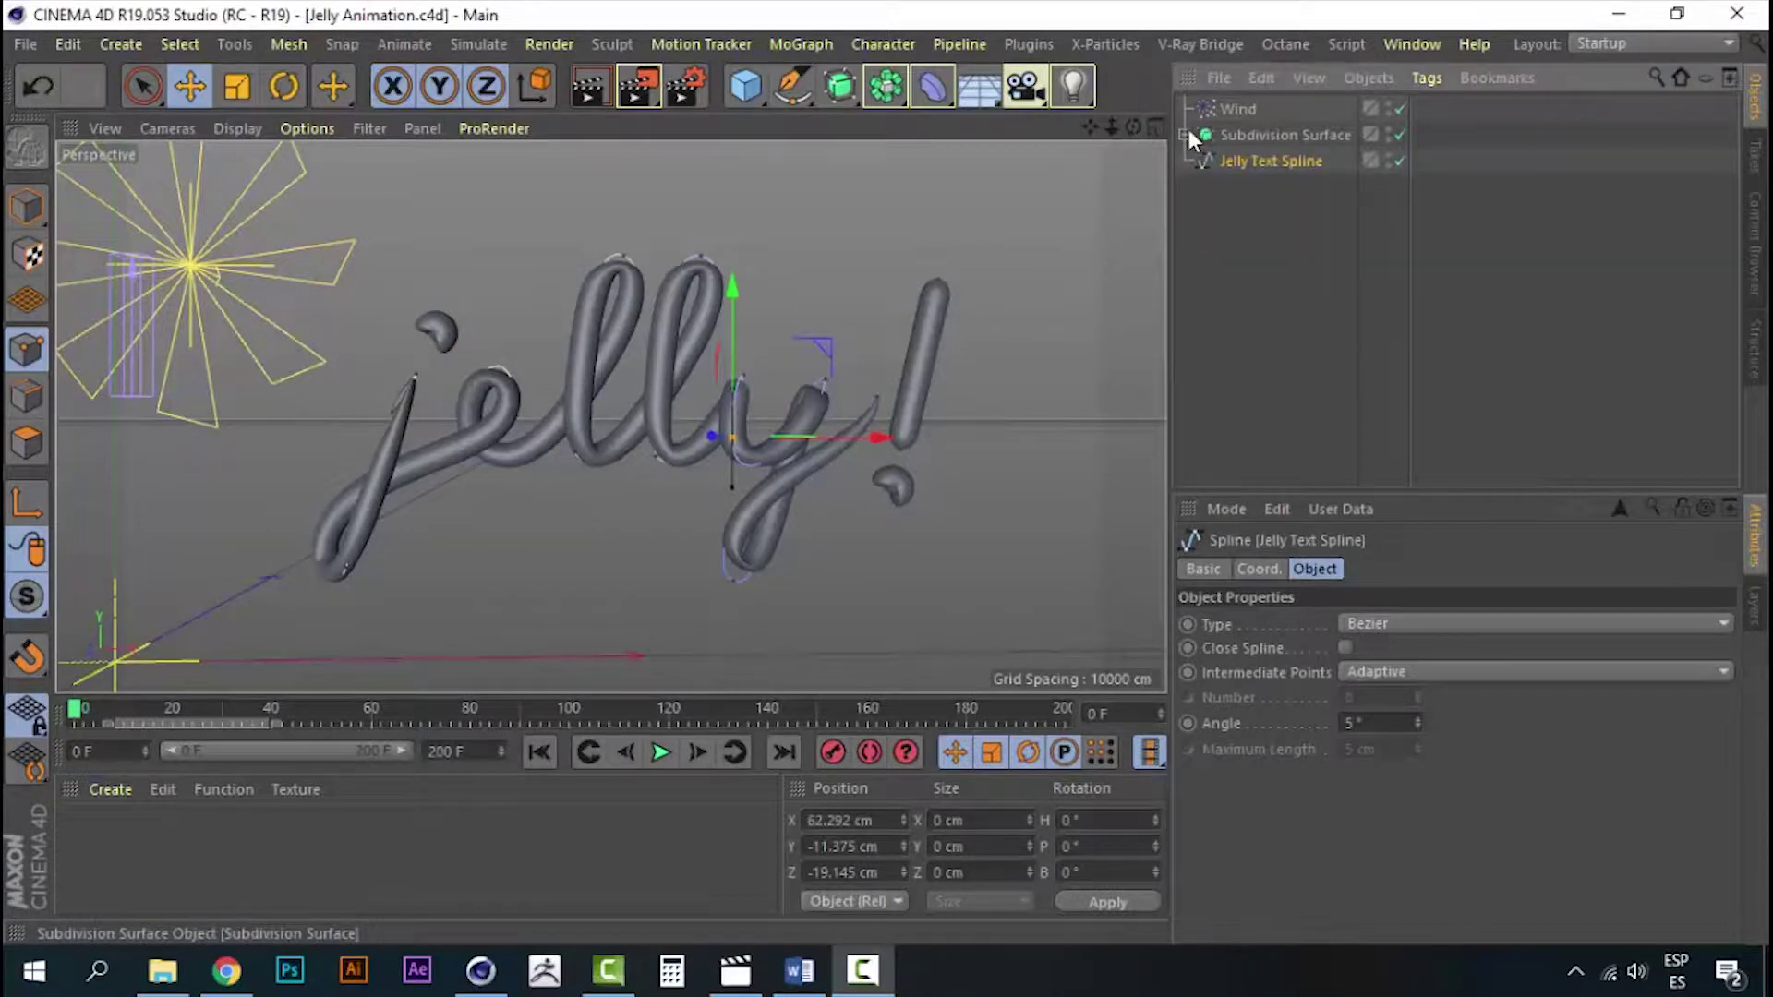
pyautogui.click(1243, 107)
pyautogui.click(1252, 177)
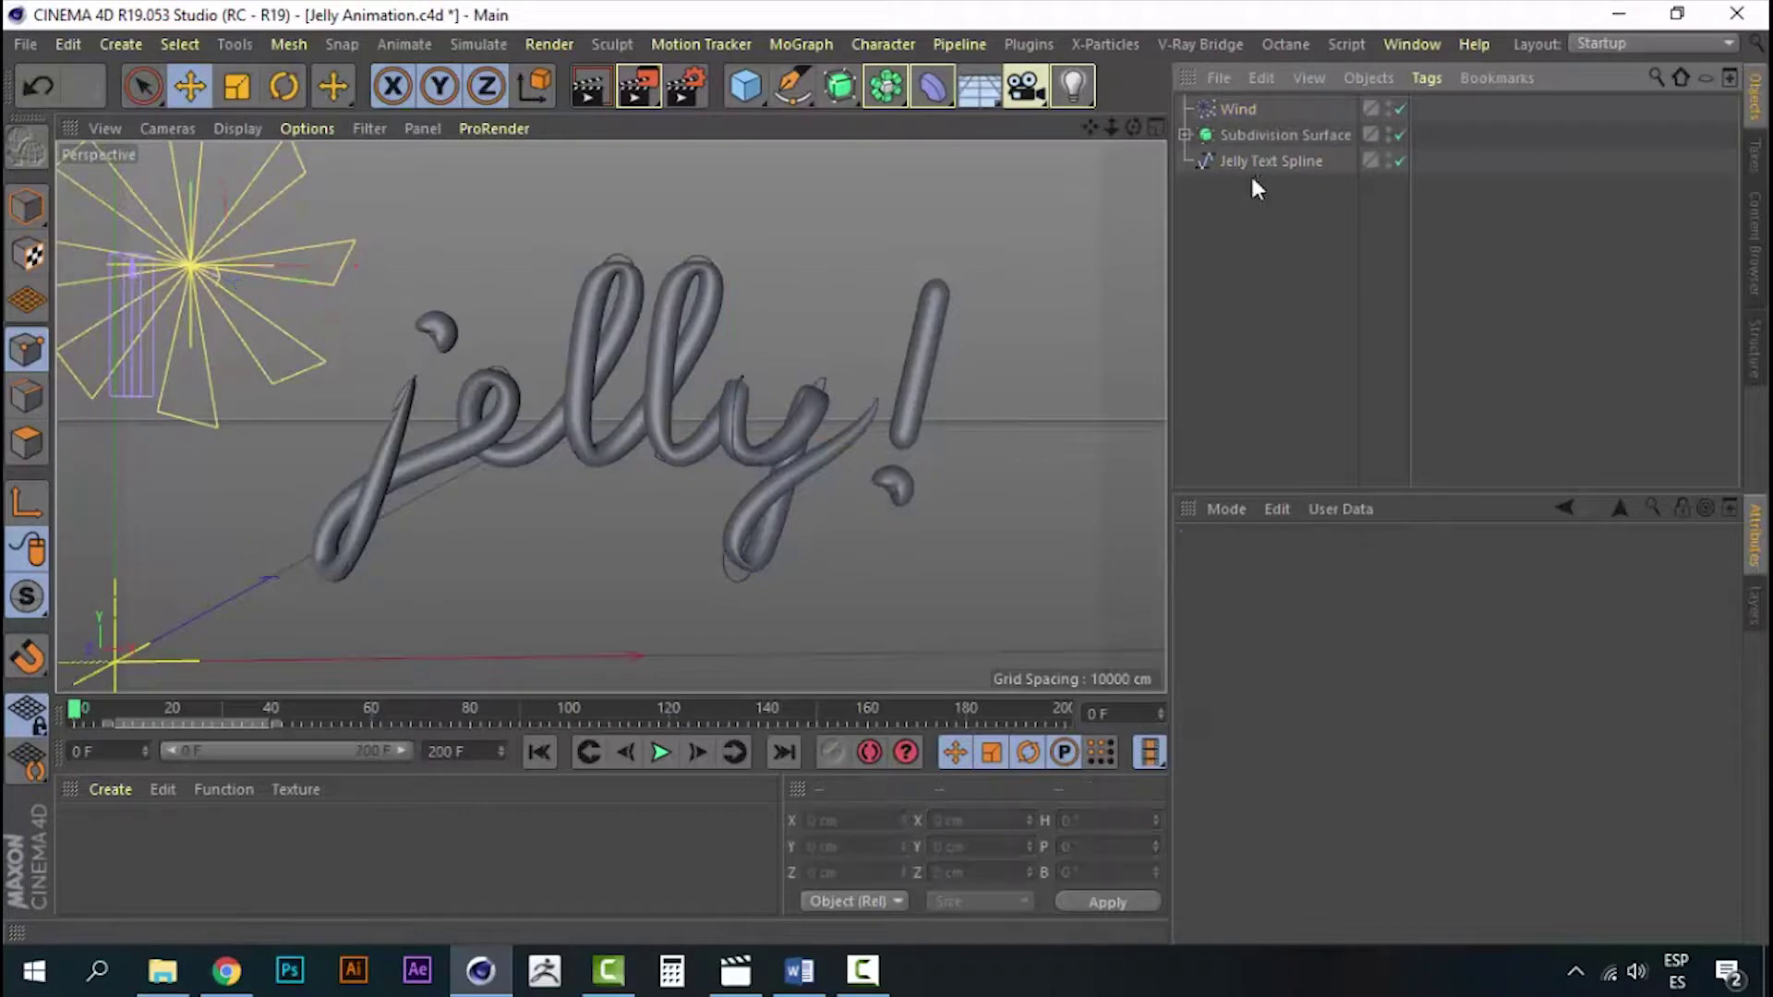
pyautogui.moveTo(1252, 178); pyautogui.dragTo(1263, 162)
pyautogui.click(1261, 221)
pyautogui.click(1248, 111)
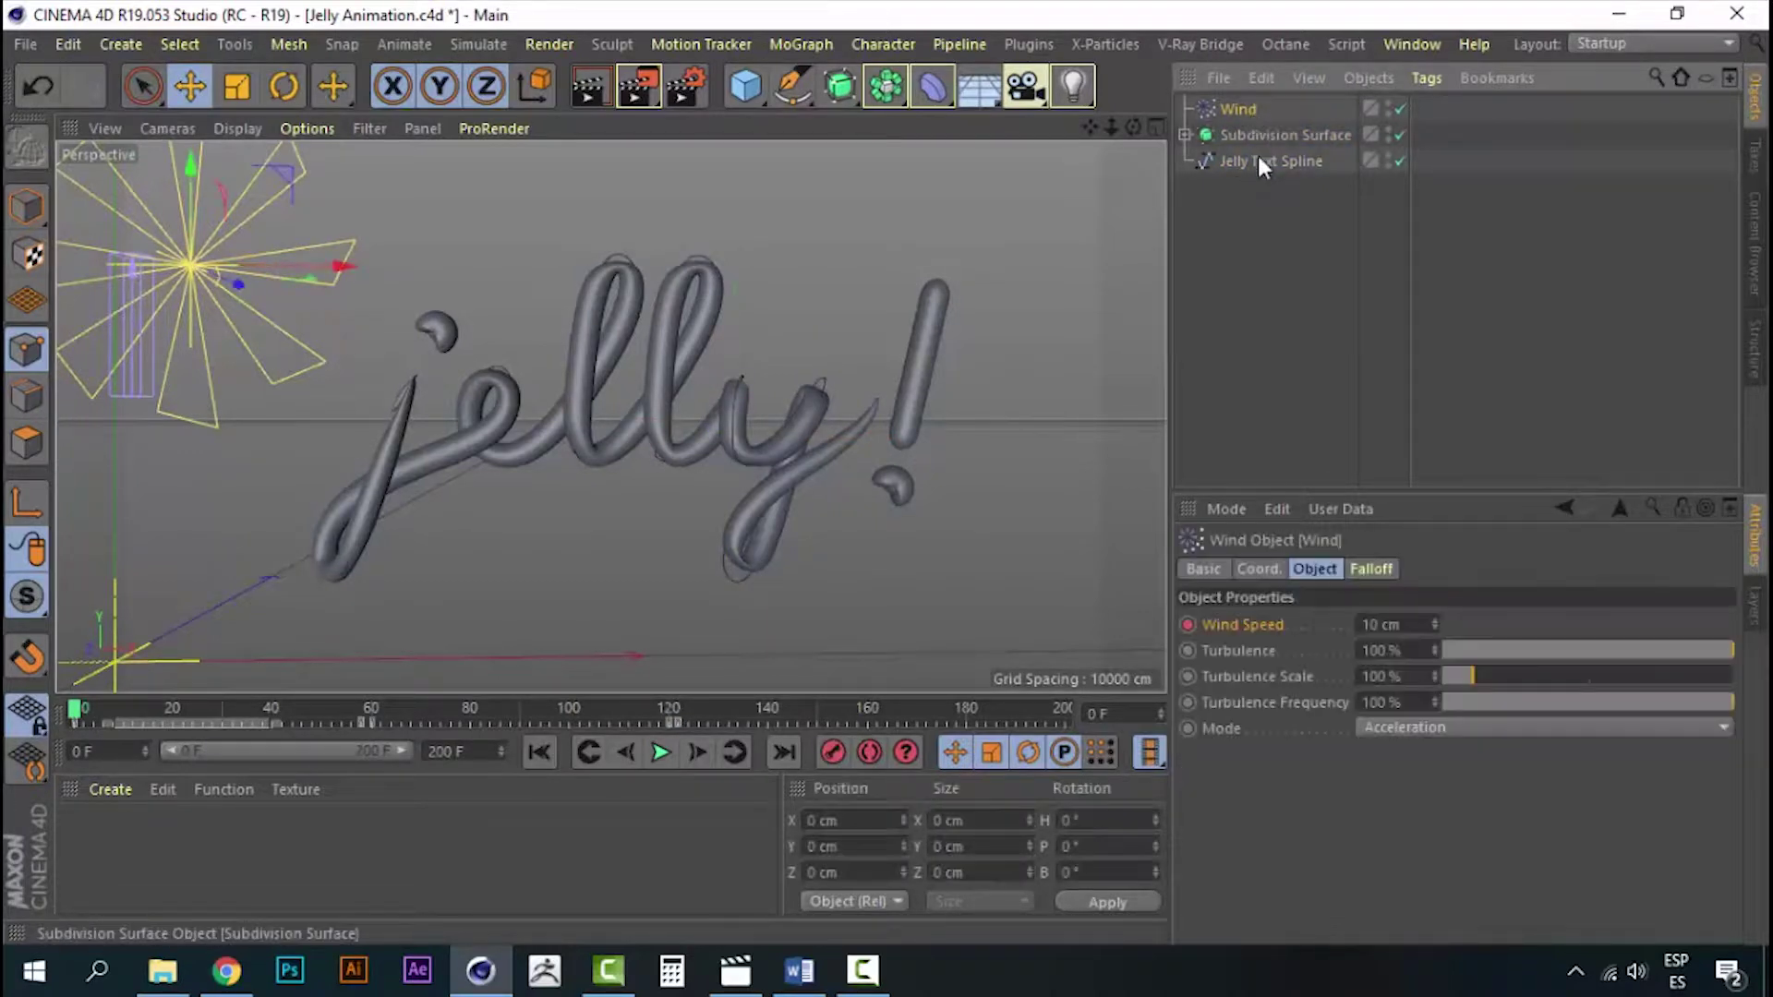
pyautogui.keyDown('shift'); pyautogui.click(1257, 158); pyautogui.keyUp('shift')
# - Group the three selected objects under a new null and rename it 'Jelly'
pyautogui.rightClick(1258, 159)
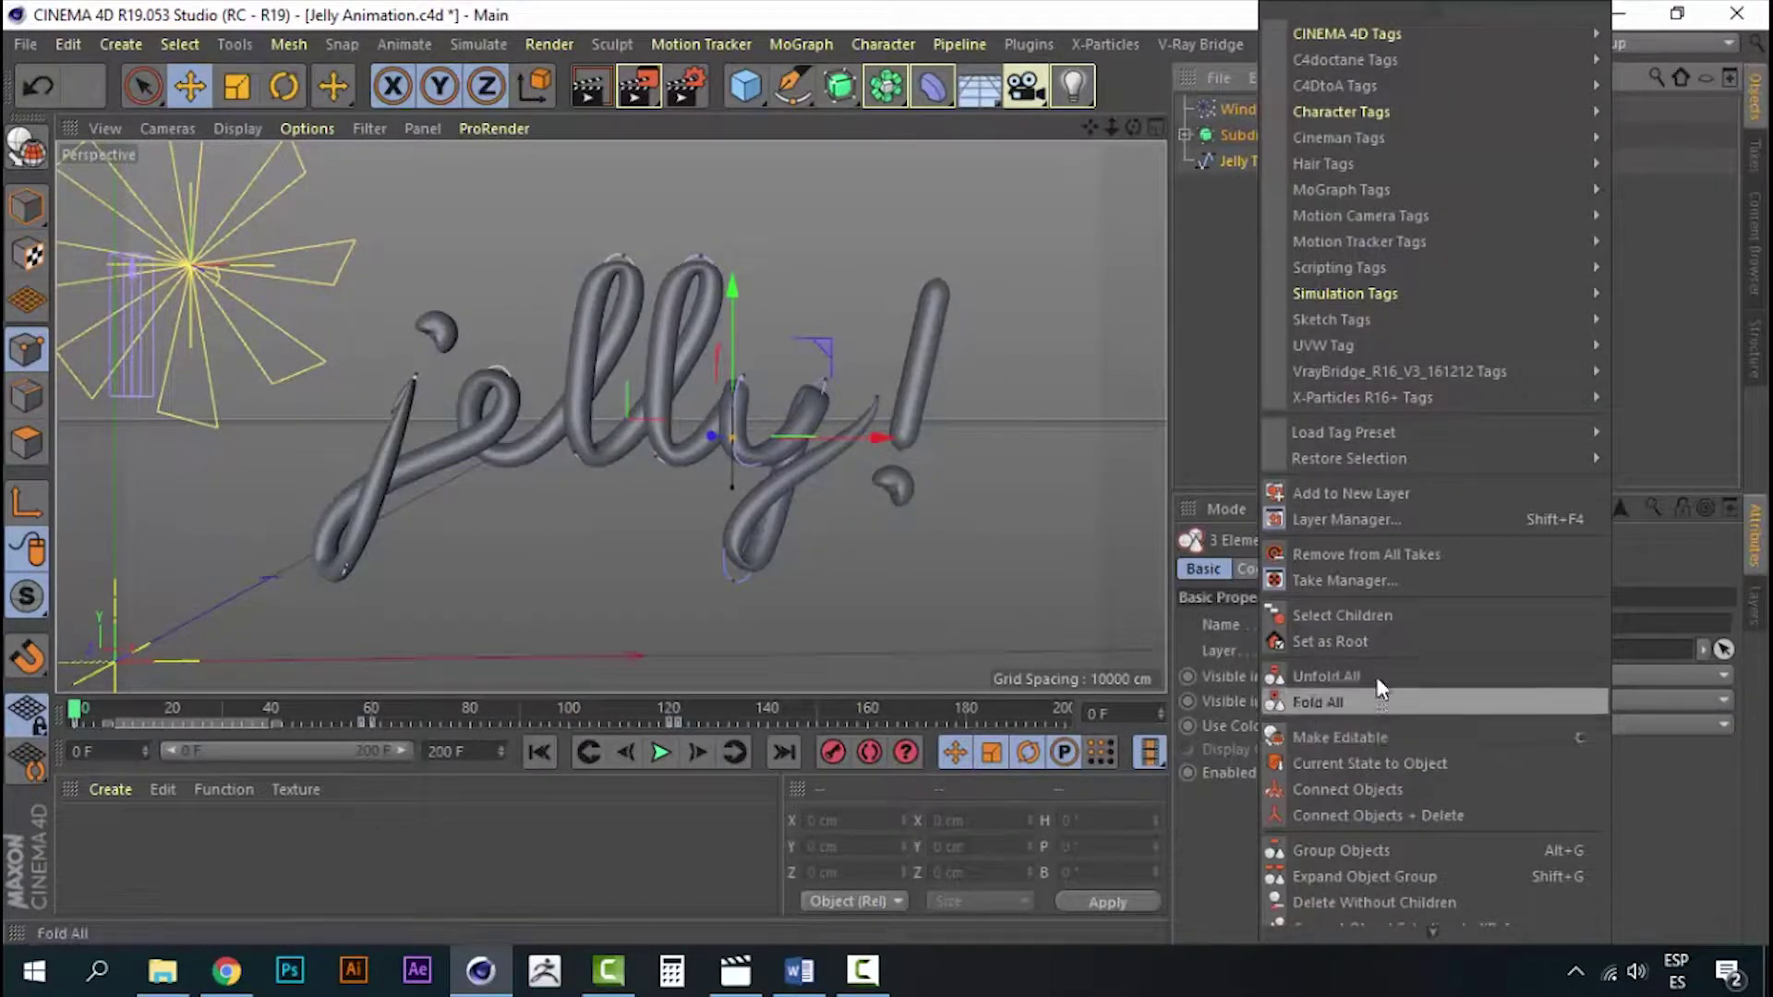
pyautogui.click(1352, 854)
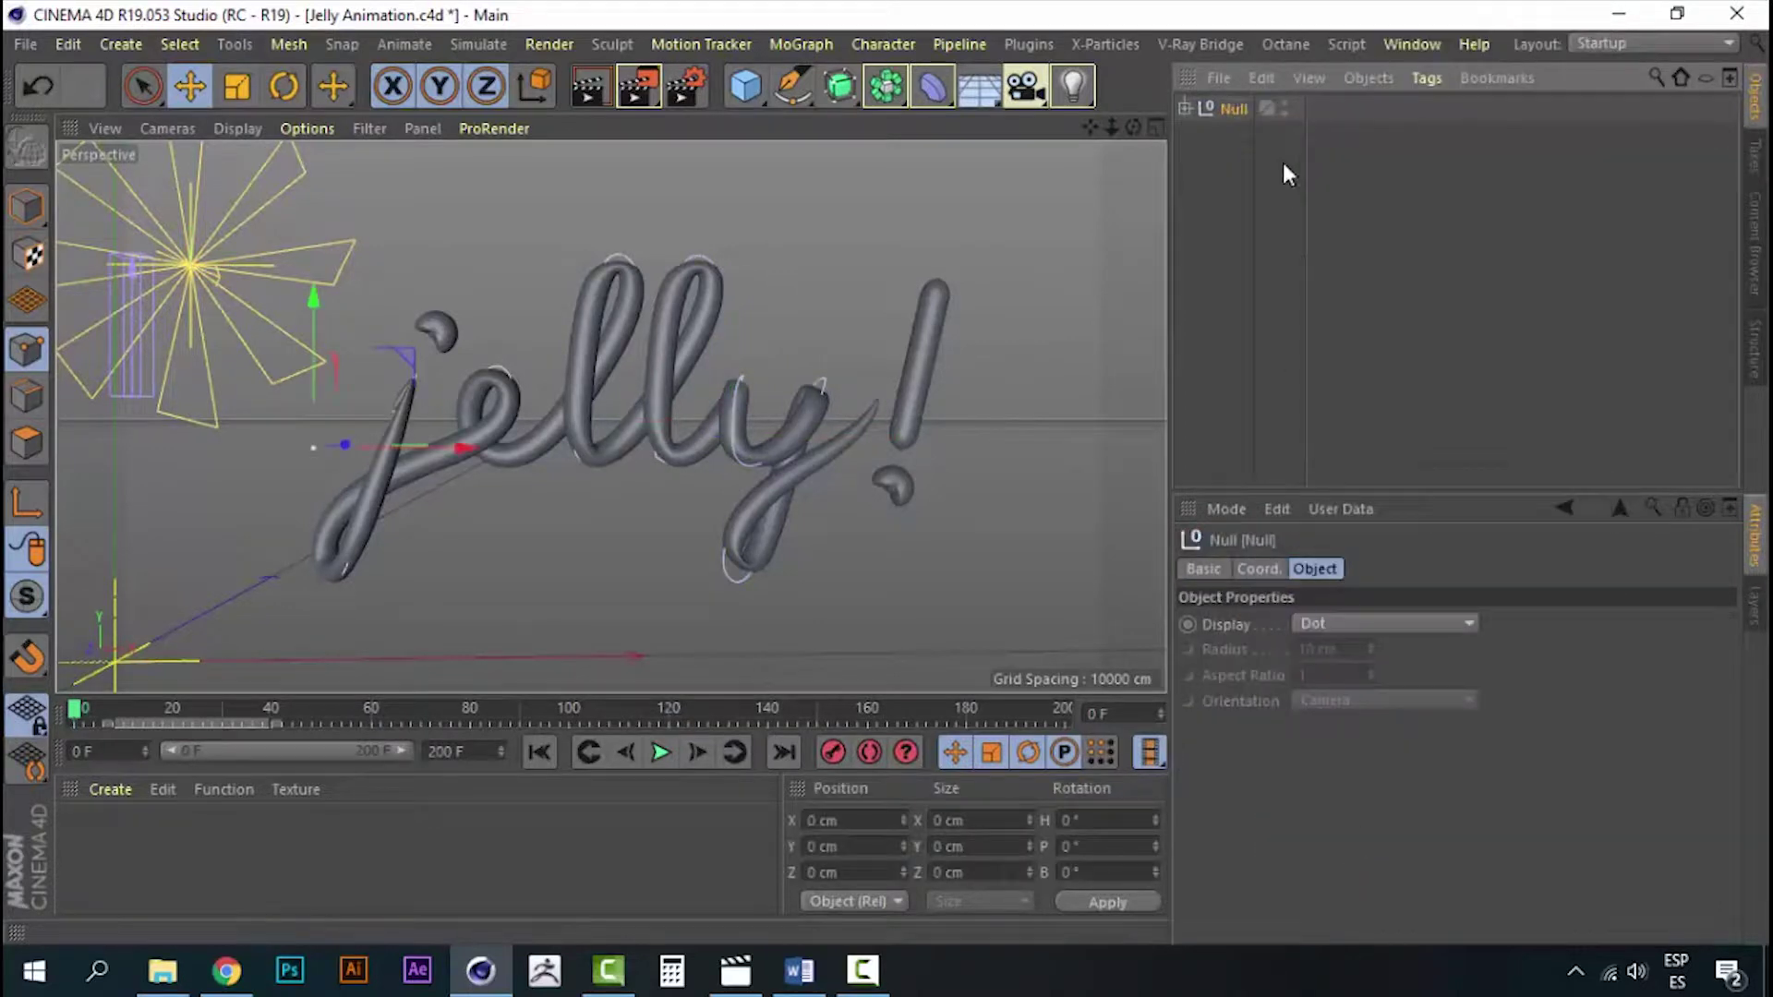
pyautogui.doubleClick(1238, 109)
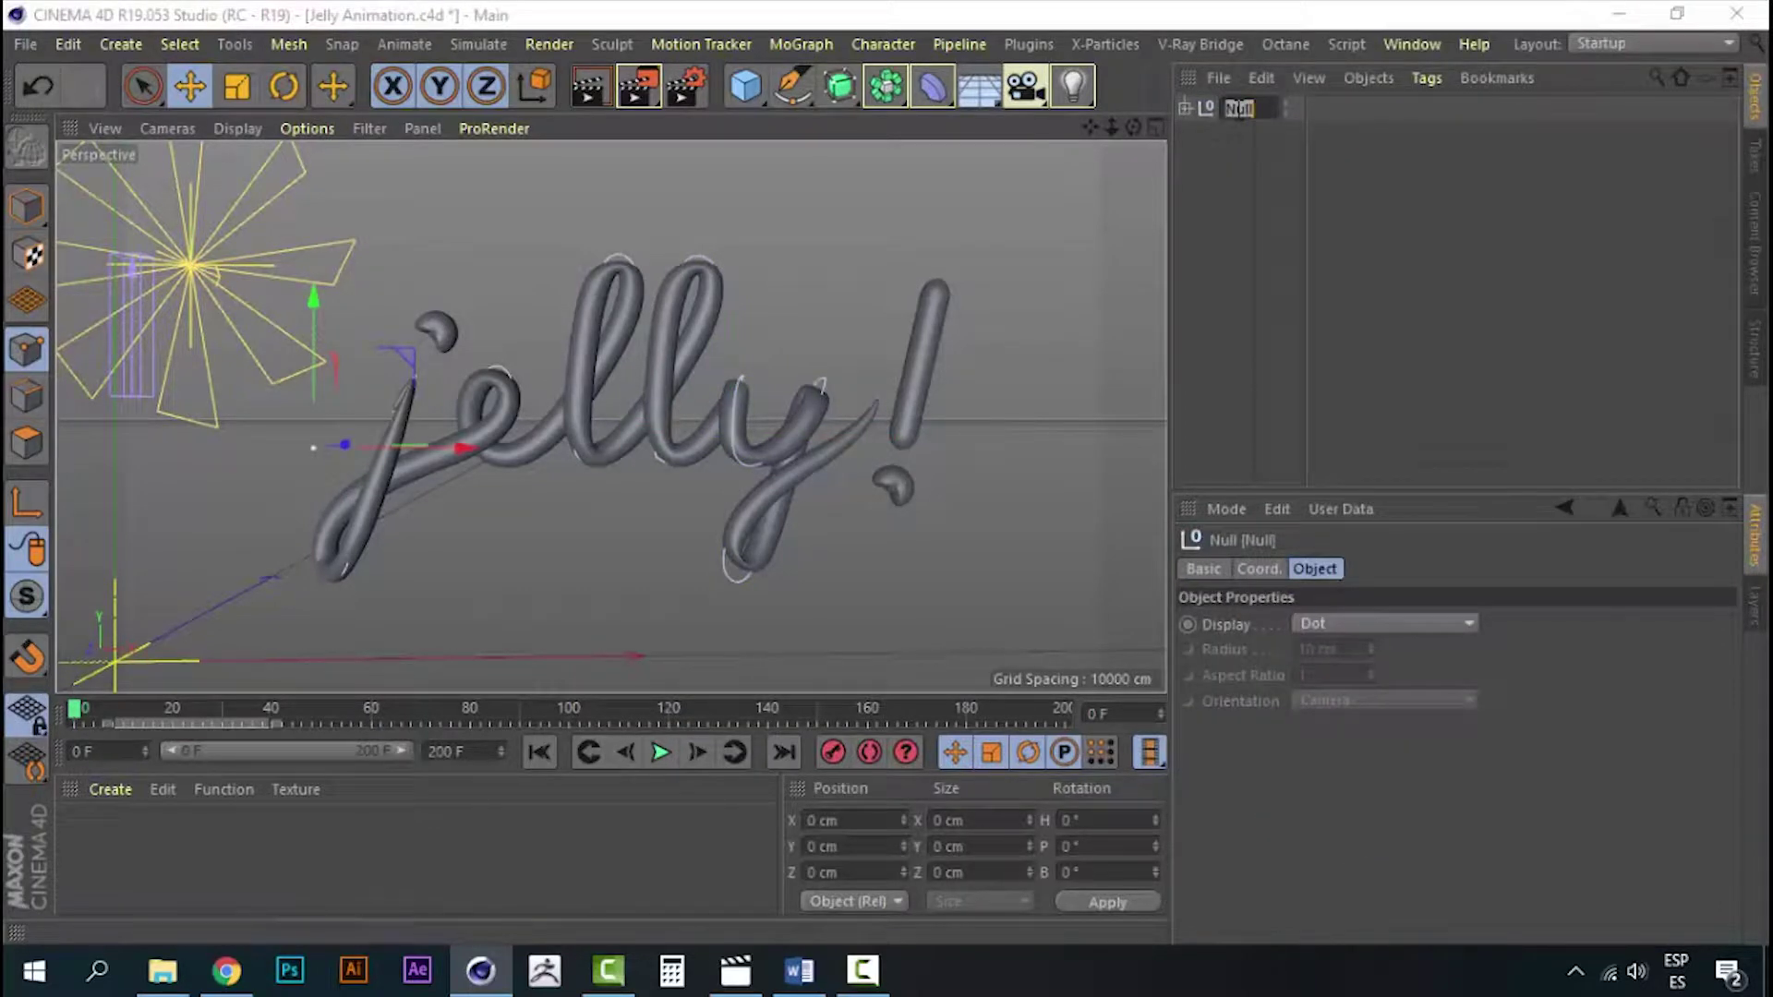
pyautogui.write('Jelly')
pyautogui.press('Return')
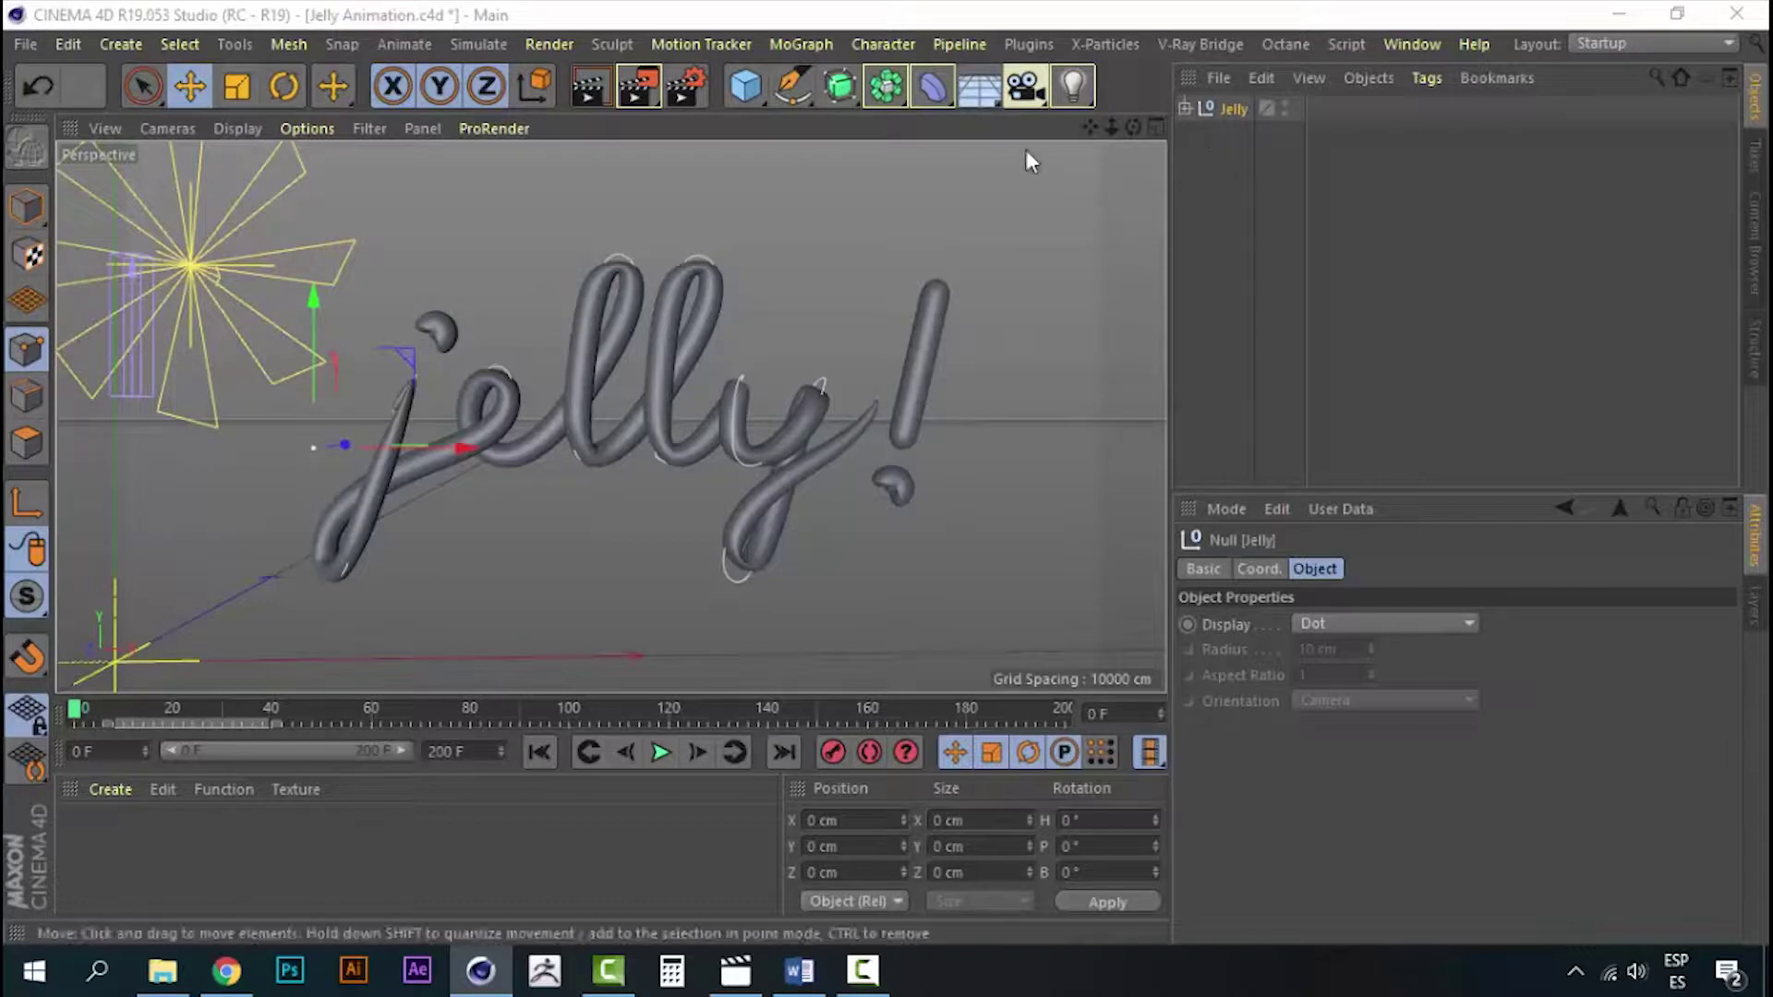
# - Add a Camera to the scene and make the viewport look through it
pyautogui.click(1016, 91)
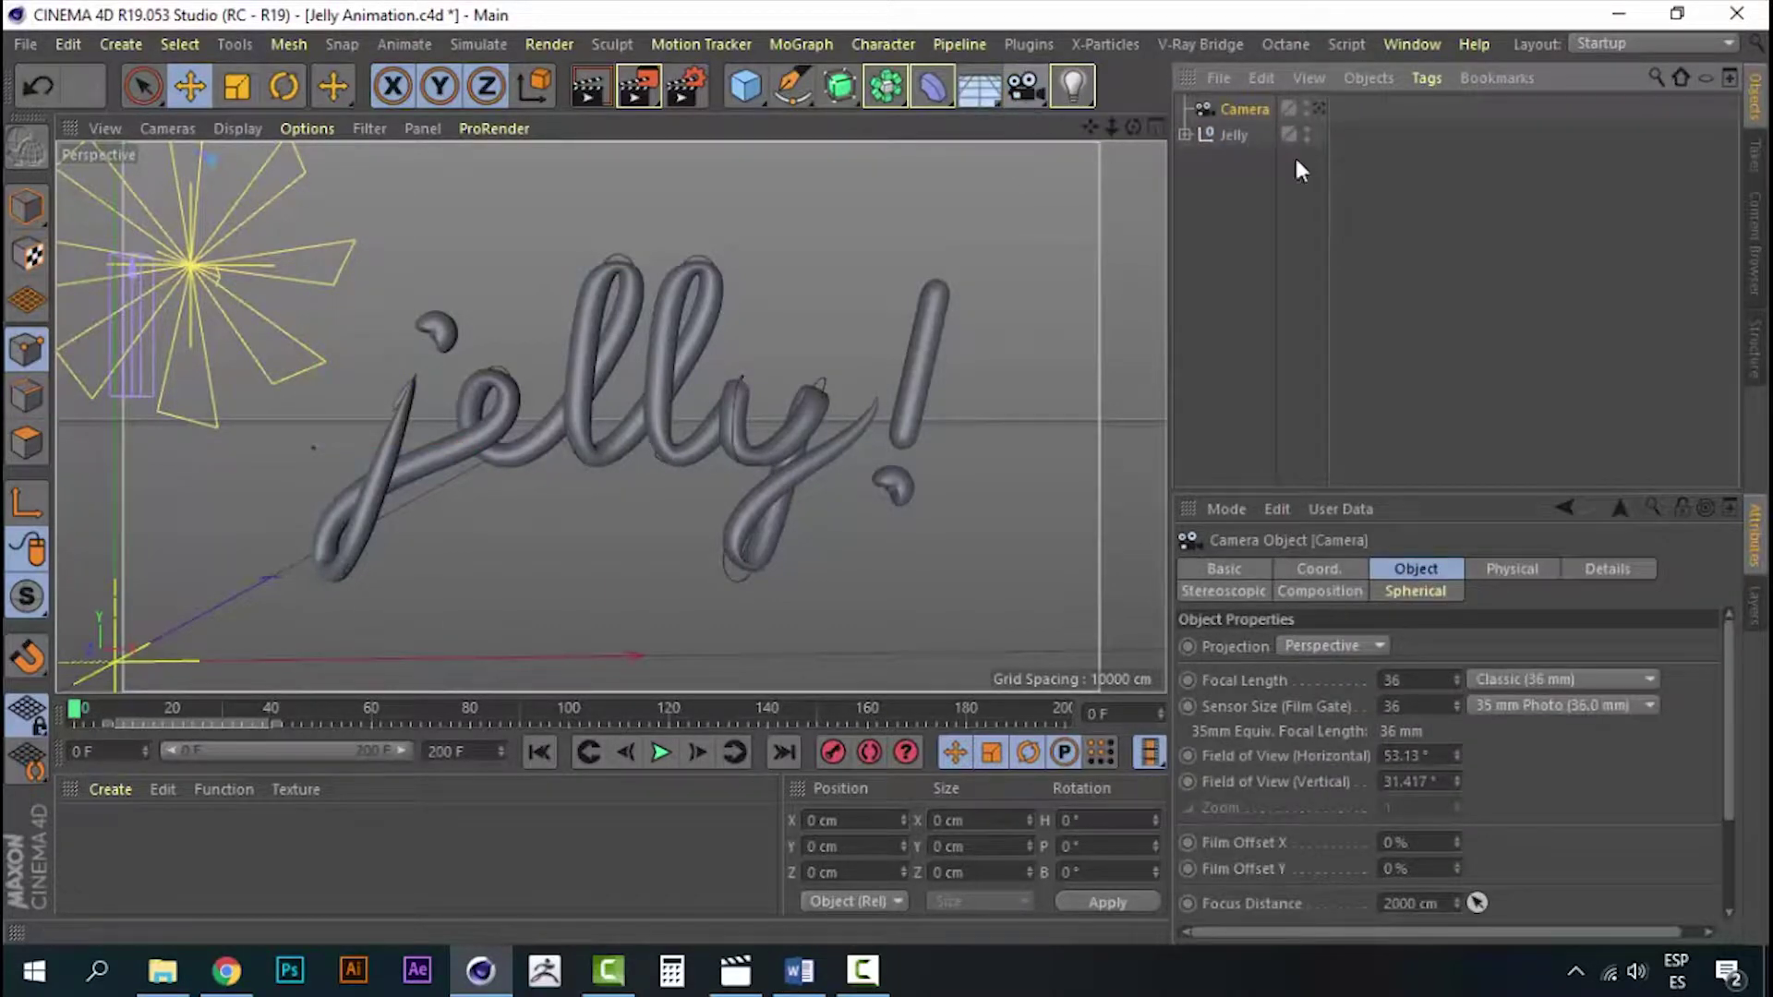
pyautogui.click(1319, 109)
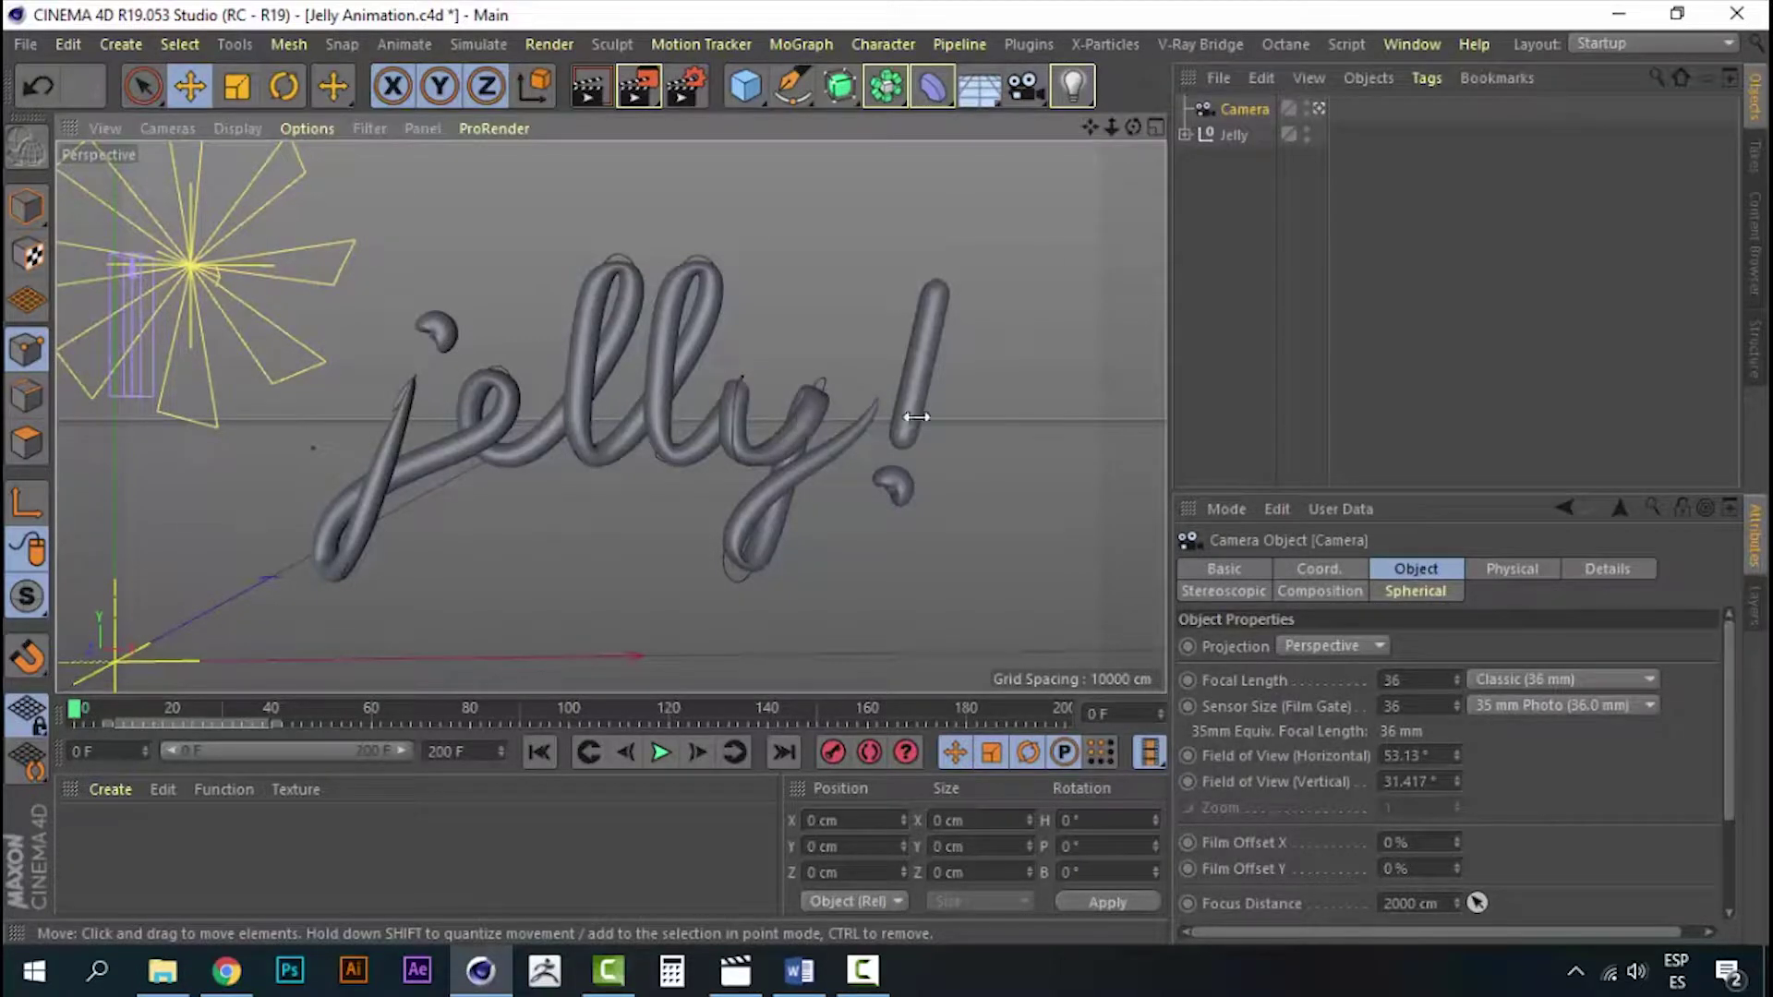
pyautogui.click(1228, 218)
pyautogui.click(1244, 109)
# - Pan and zoom the camera view to frame the 'jelly!' text more closely
pyautogui.keyDown('alt'); pyautogui.moveTo(755, 364); pyautogui.dragTo(738, 367, button='middle'); pyautogui.keyUp('alt')
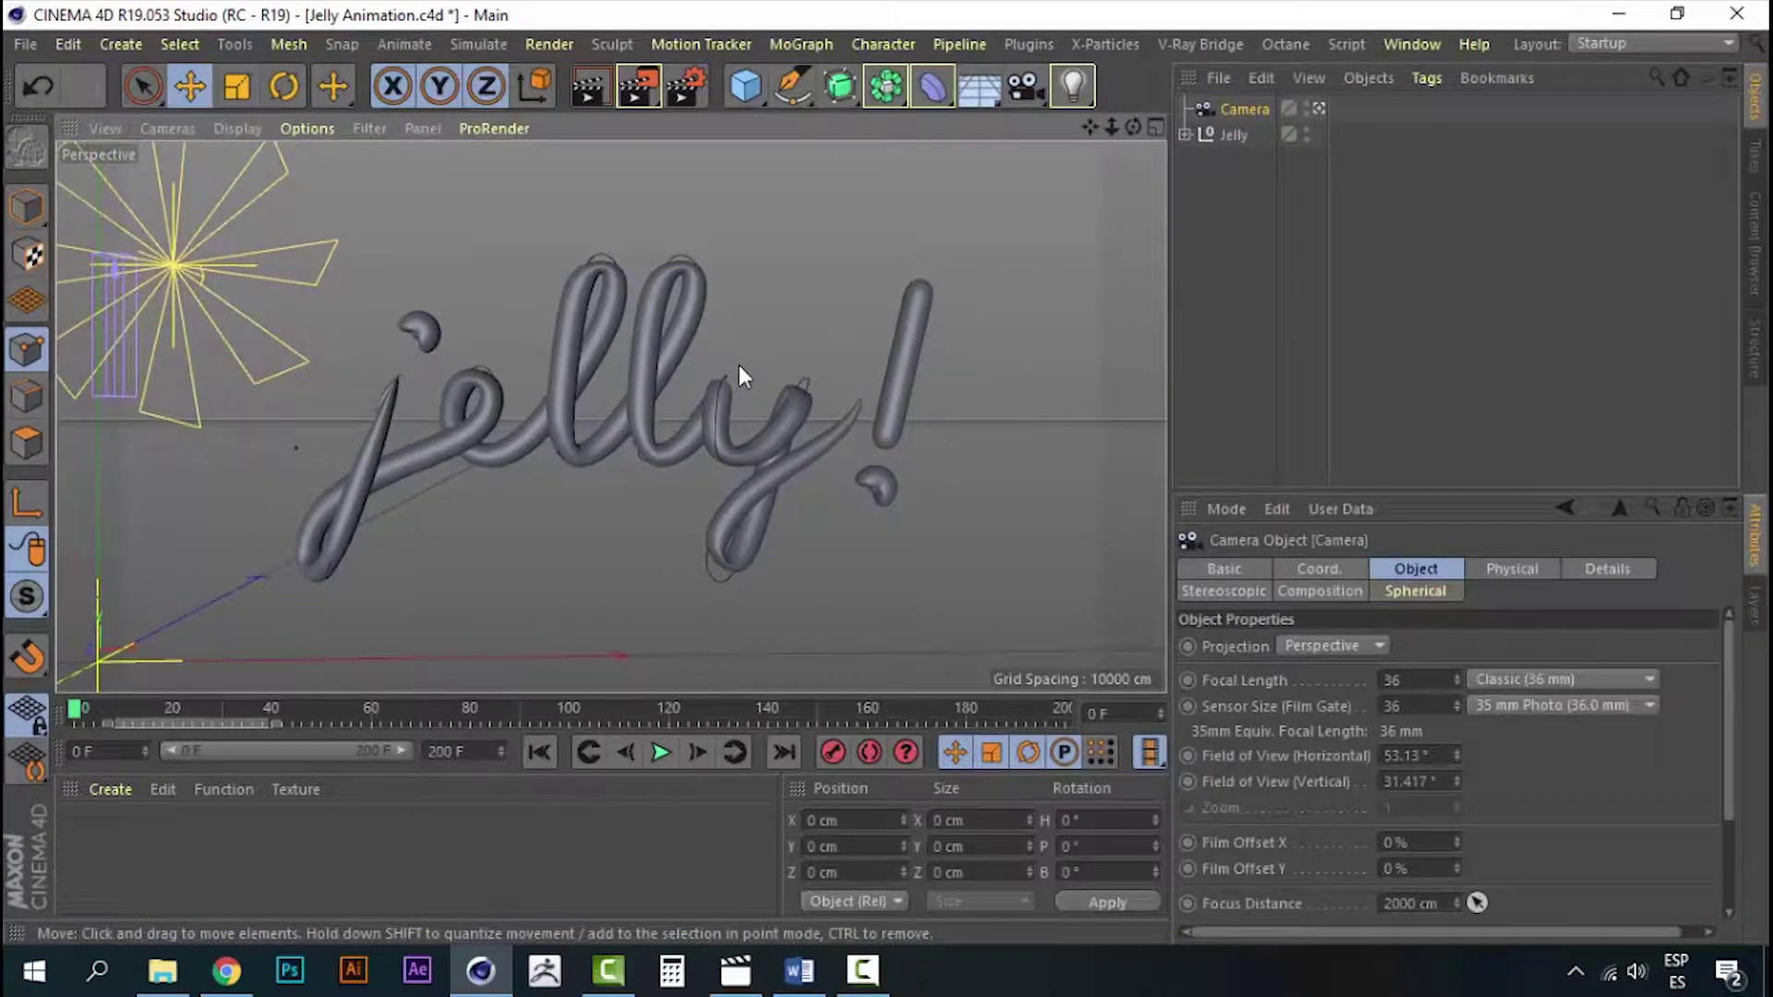
pyautogui.scroll(2, 691, 419)
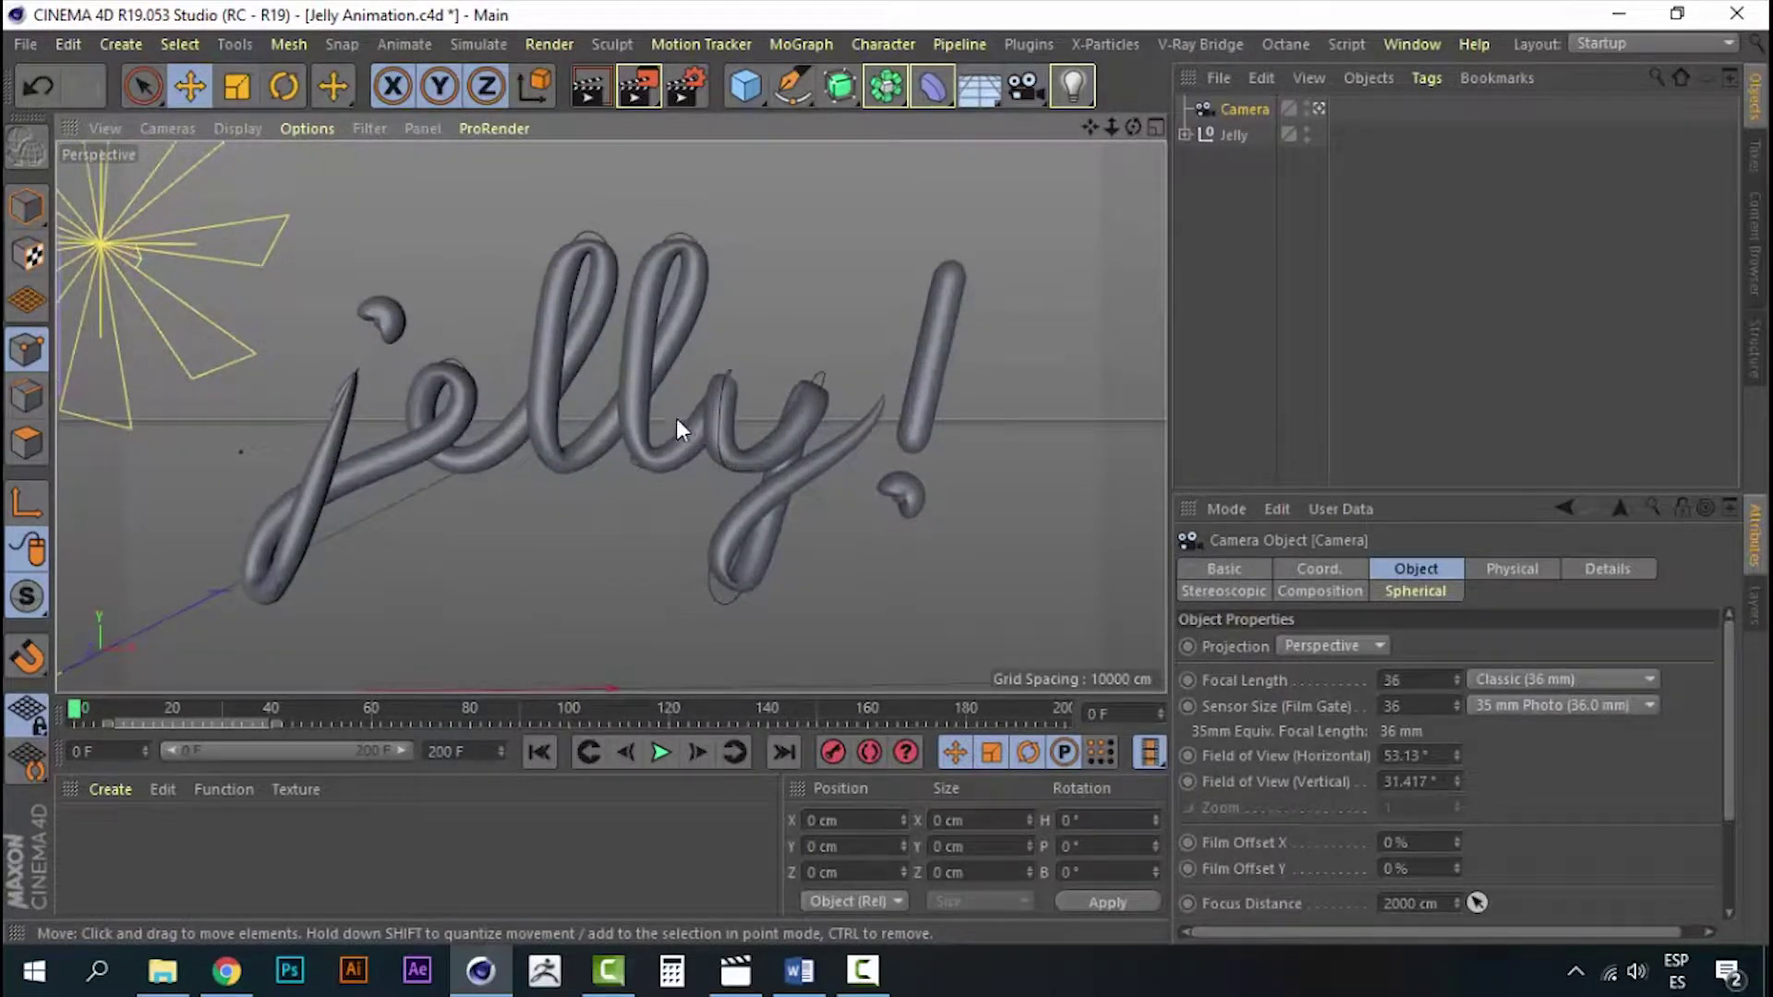
pyautogui.keyDown('alt'); pyautogui.moveTo(680, 419); pyautogui.dragTo(690, 425, button='middle'); pyautogui.keyUp('alt')
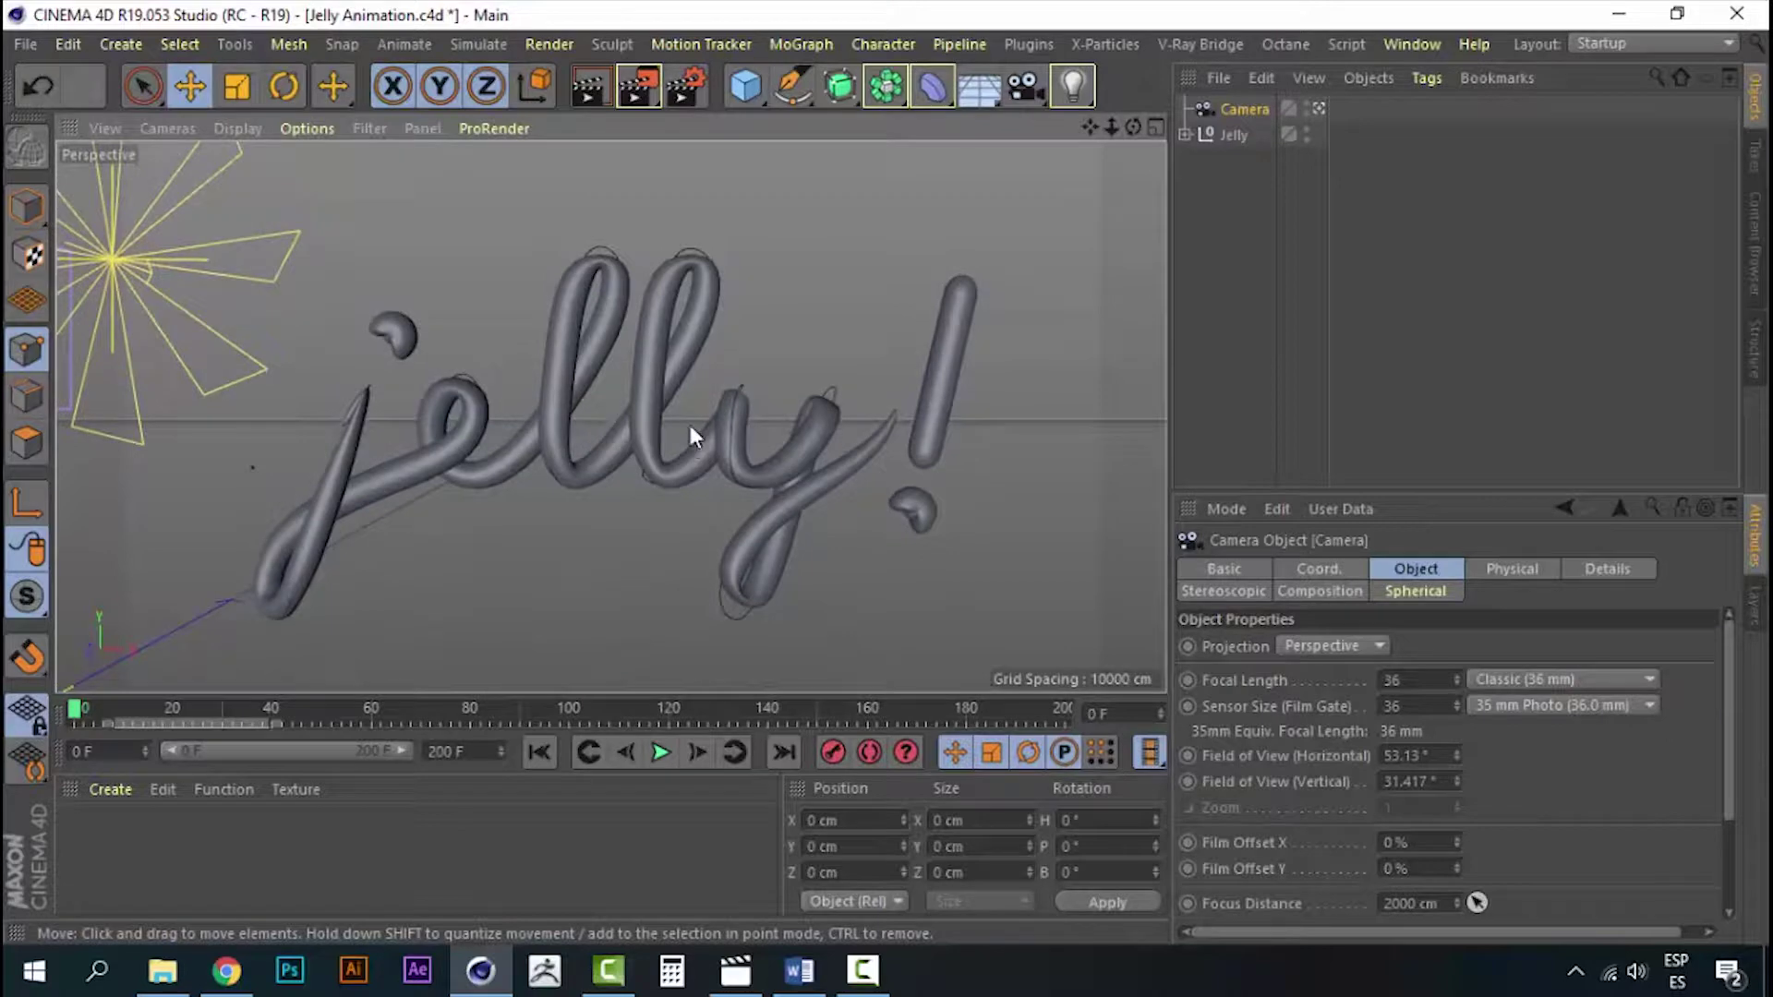
pyautogui.click(552, 45)
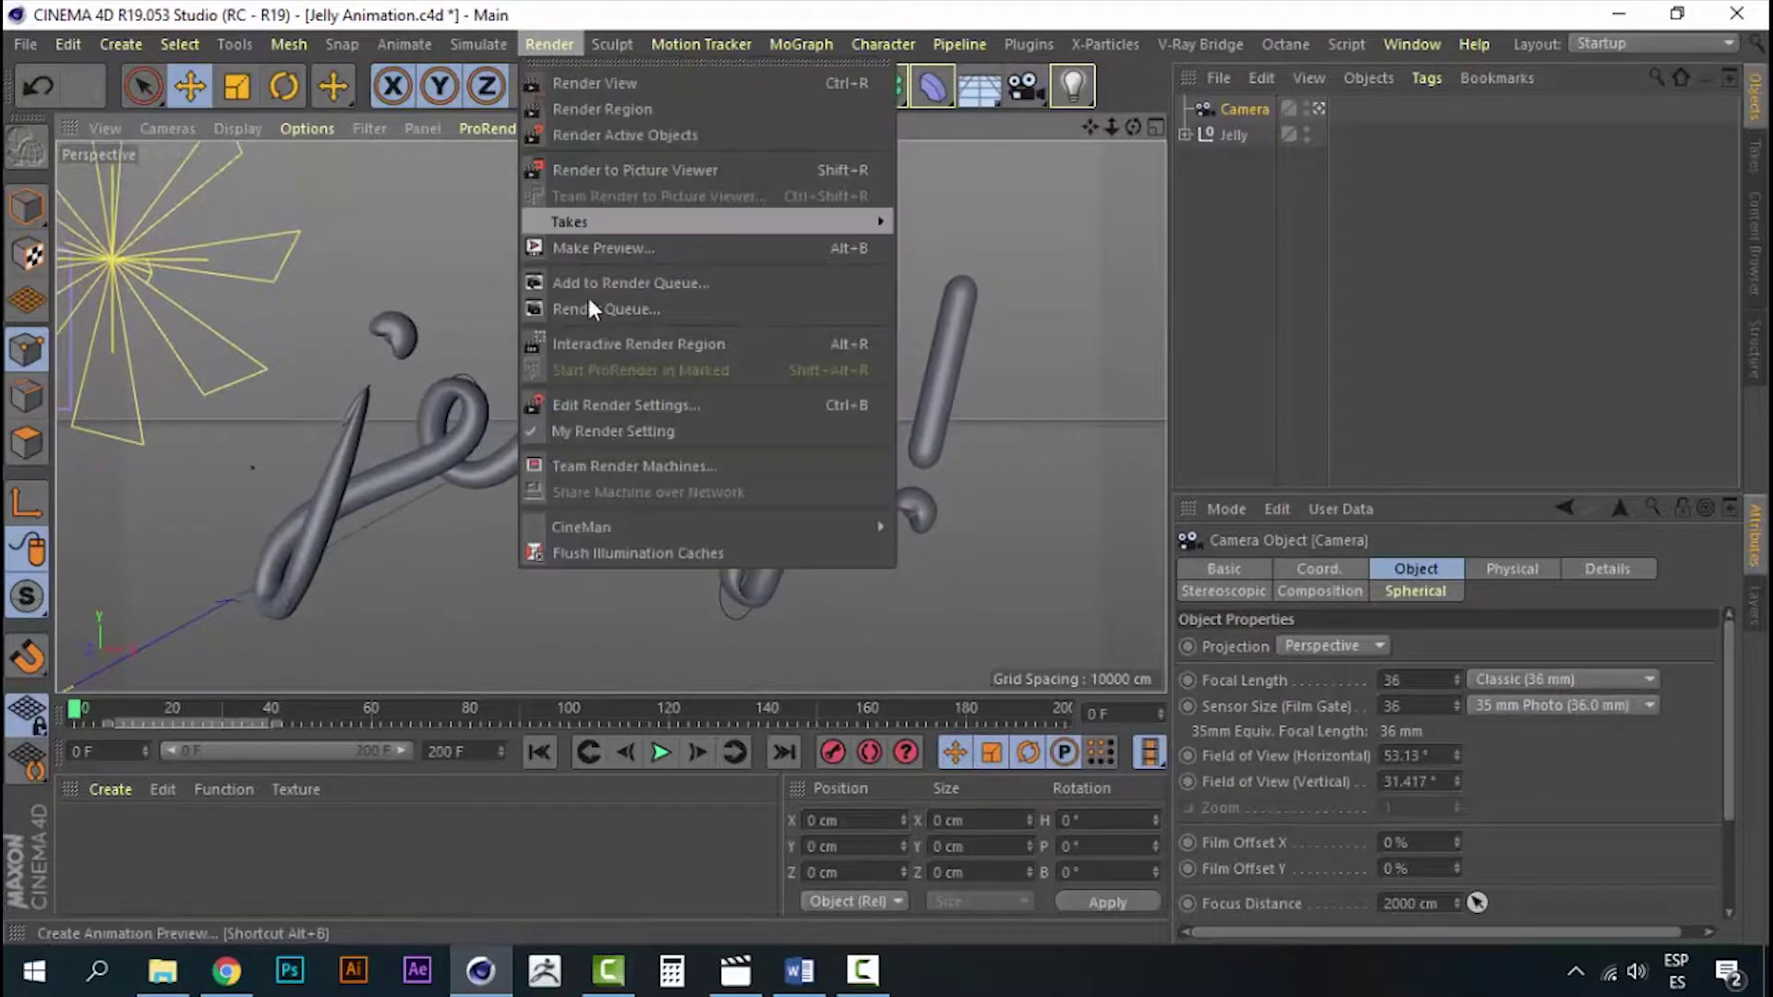
pyautogui.click(609, 408)
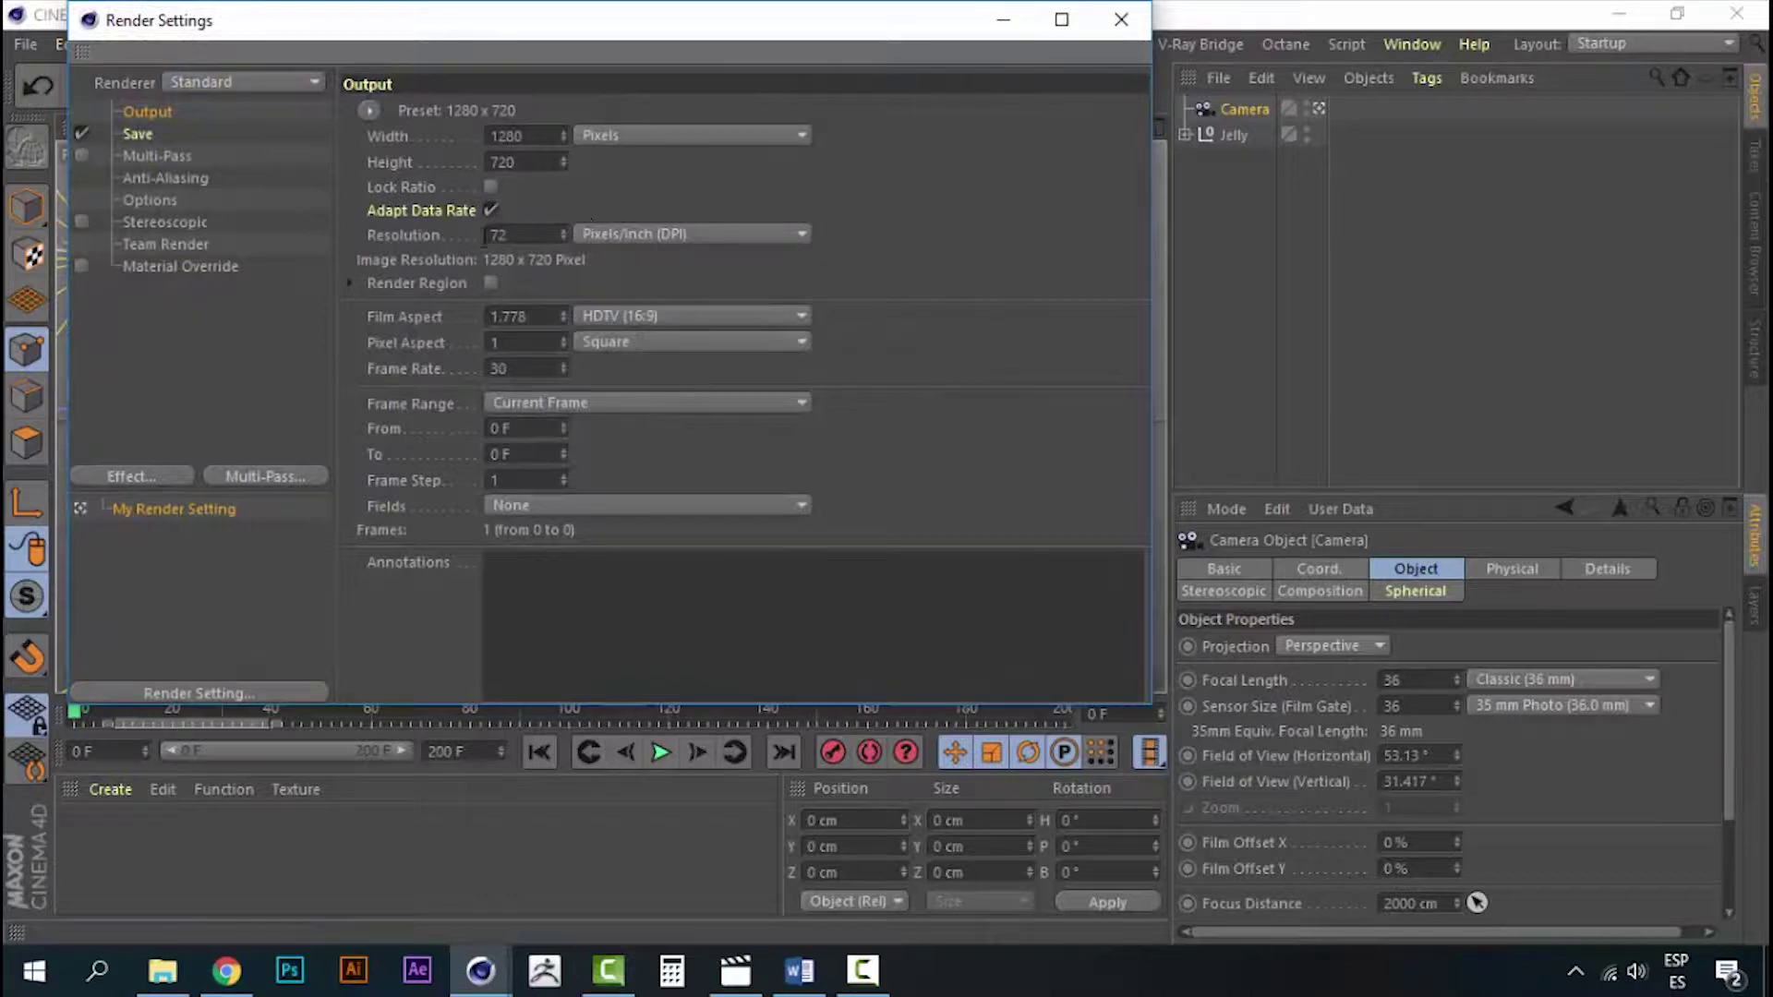
pyautogui.moveTo(513, 239); pyautogui.dragTo(448, 235)
pyautogui.click(1133, 18)
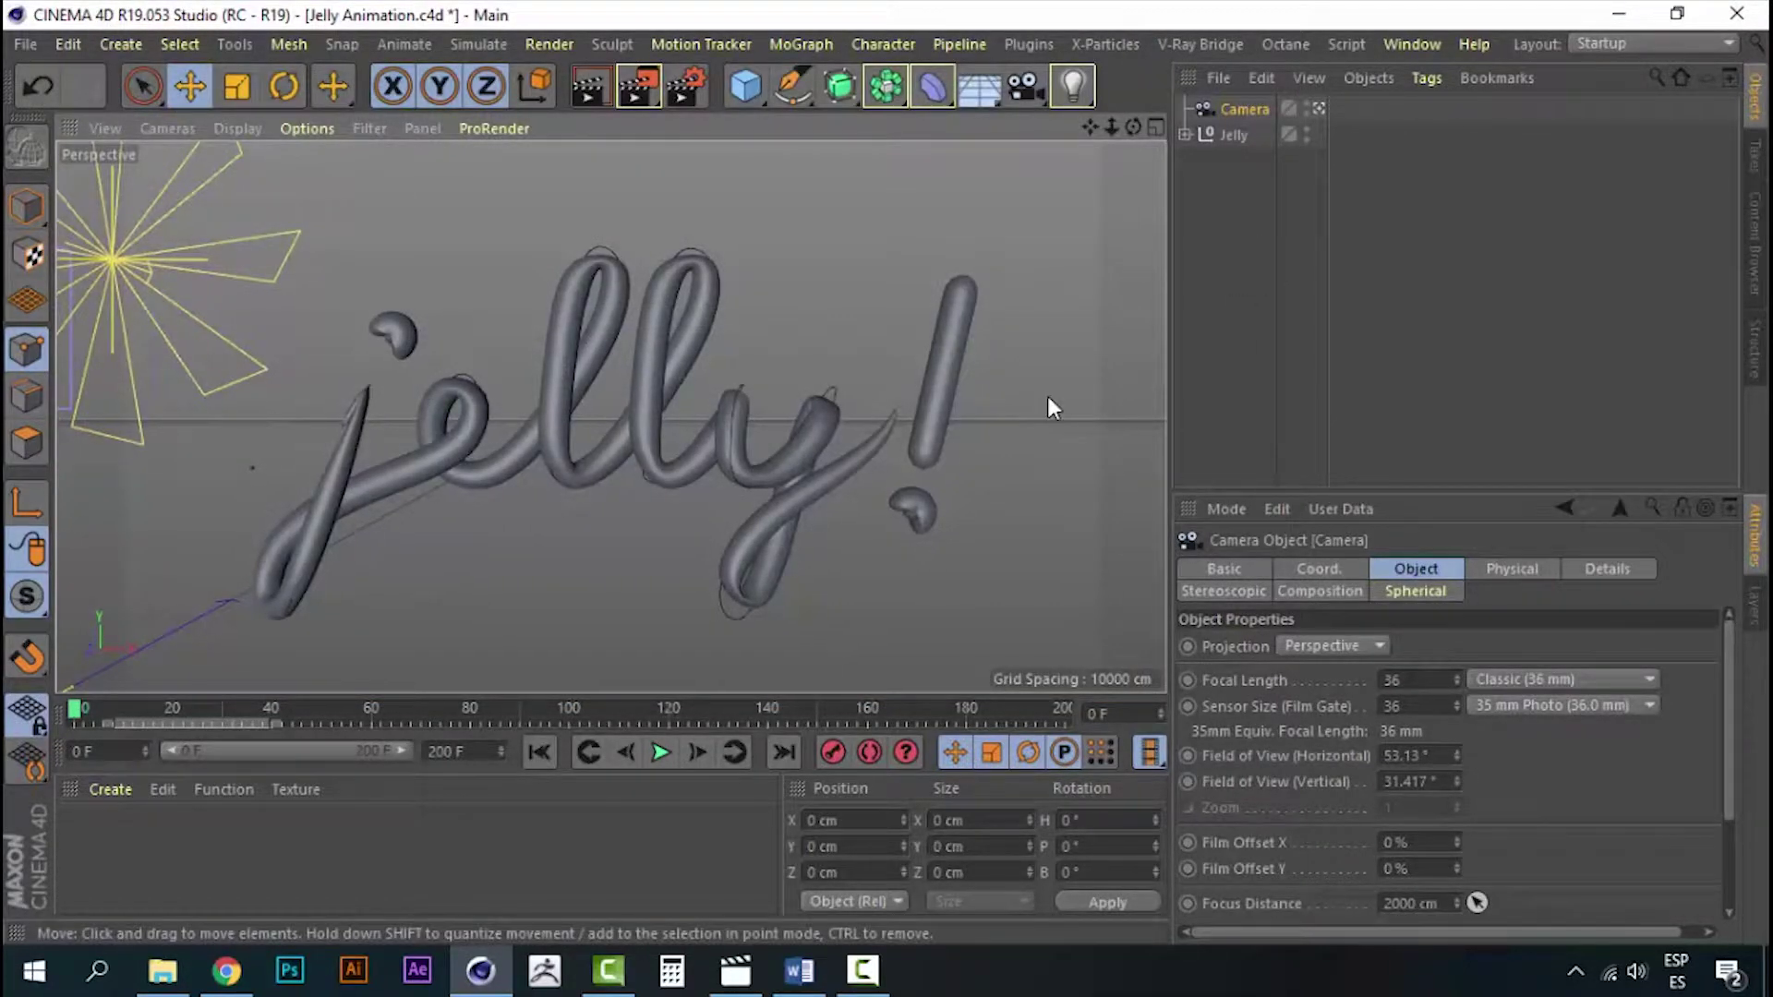
pyautogui.keyDown('alt'); pyautogui.moveTo(1047, 396); pyautogui.dragTo(1047, 405); pyautogui.keyUp('alt')
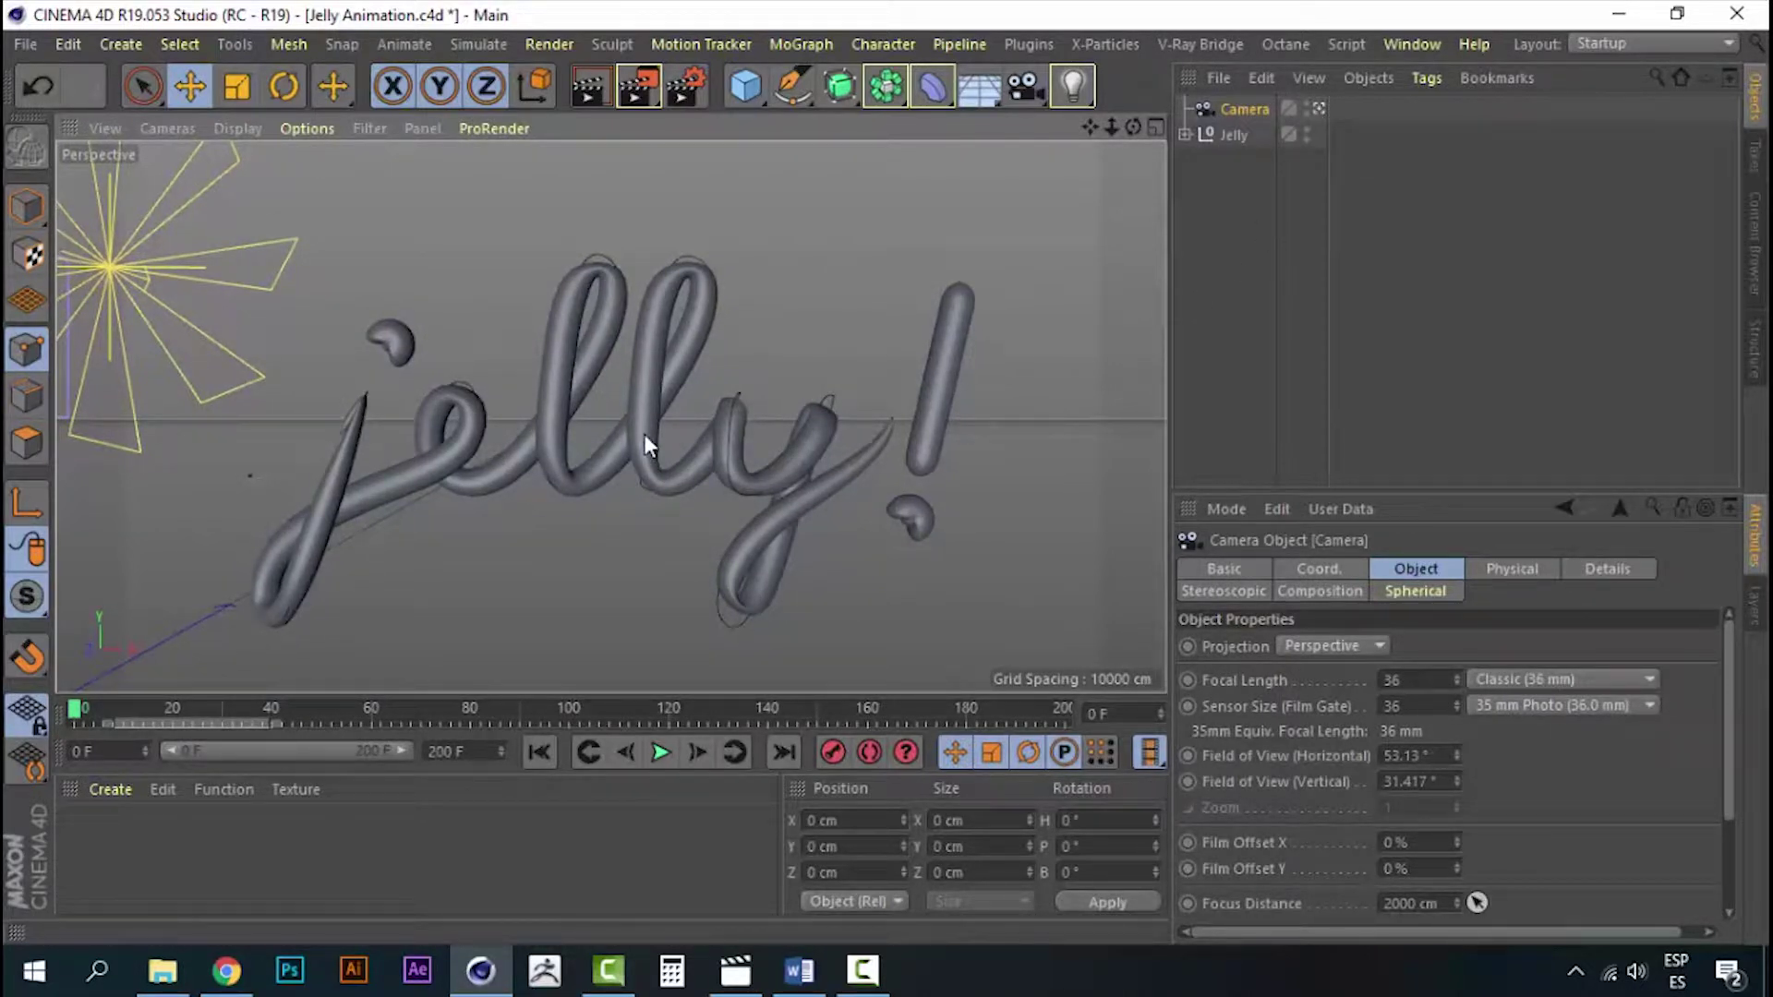
pyautogui.click(1321, 108)
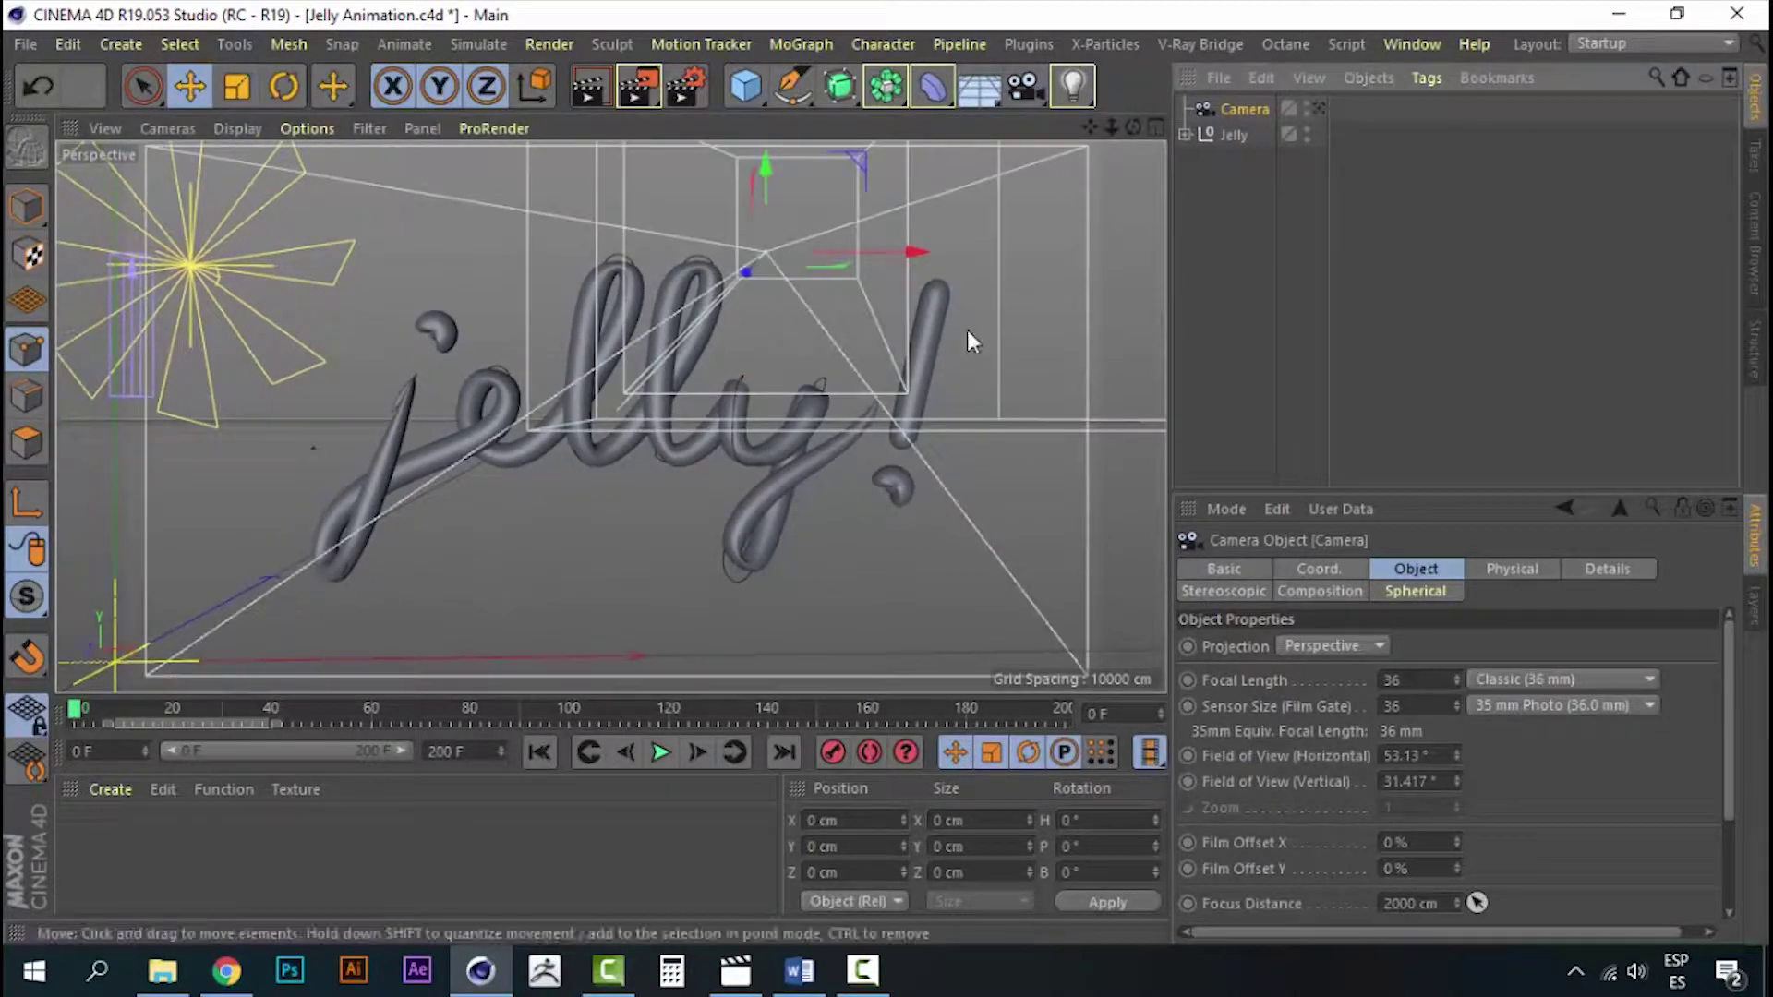
pyautogui.scroll(10, 973, 303)
pyautogui.moveTo(825, 369)
pyautogui.keyDown('alt'); pyautogui.mouseDown()
pyautogui.moveTo(1003, 296)
pyautogui.moveTo(583, 533)
pyautogui.mouseUp(); pyautogui.keyUp('alt')
pyautogui.click(1321, 108)
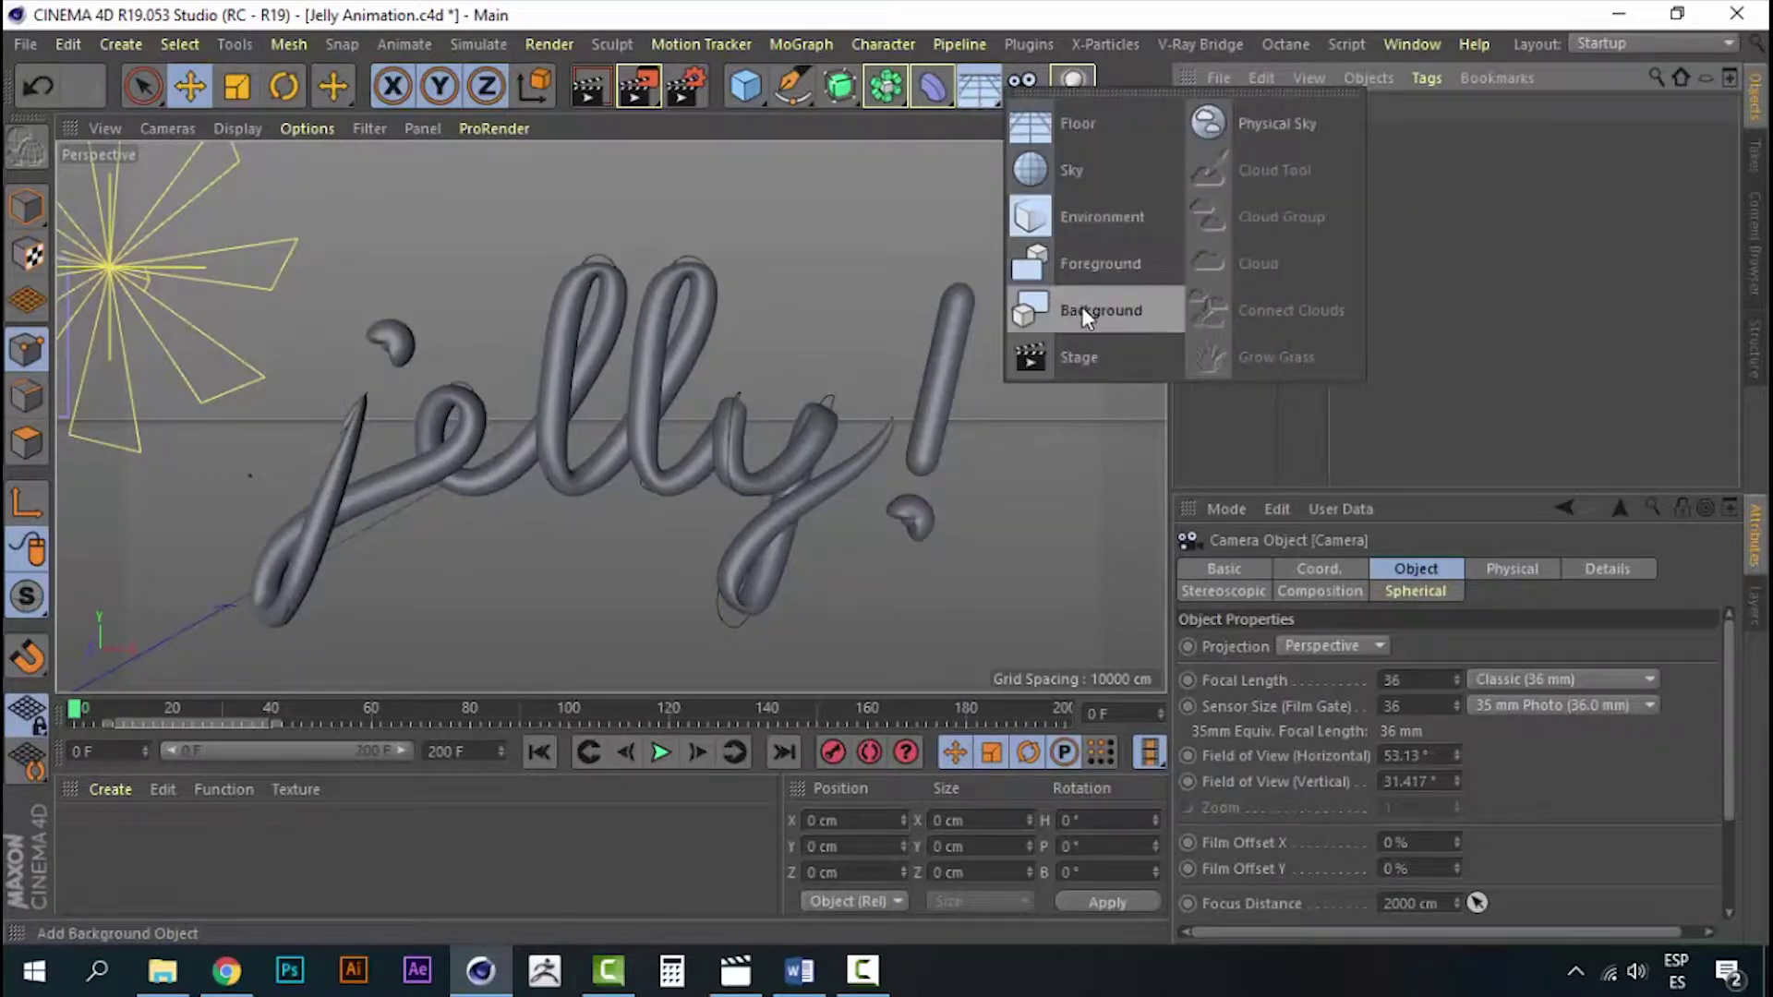
# - Add a Background object and apply a new material, Mat, to it
pyautogui.moveTo(969, 96); pyautogui.dragTo(1075, 307)
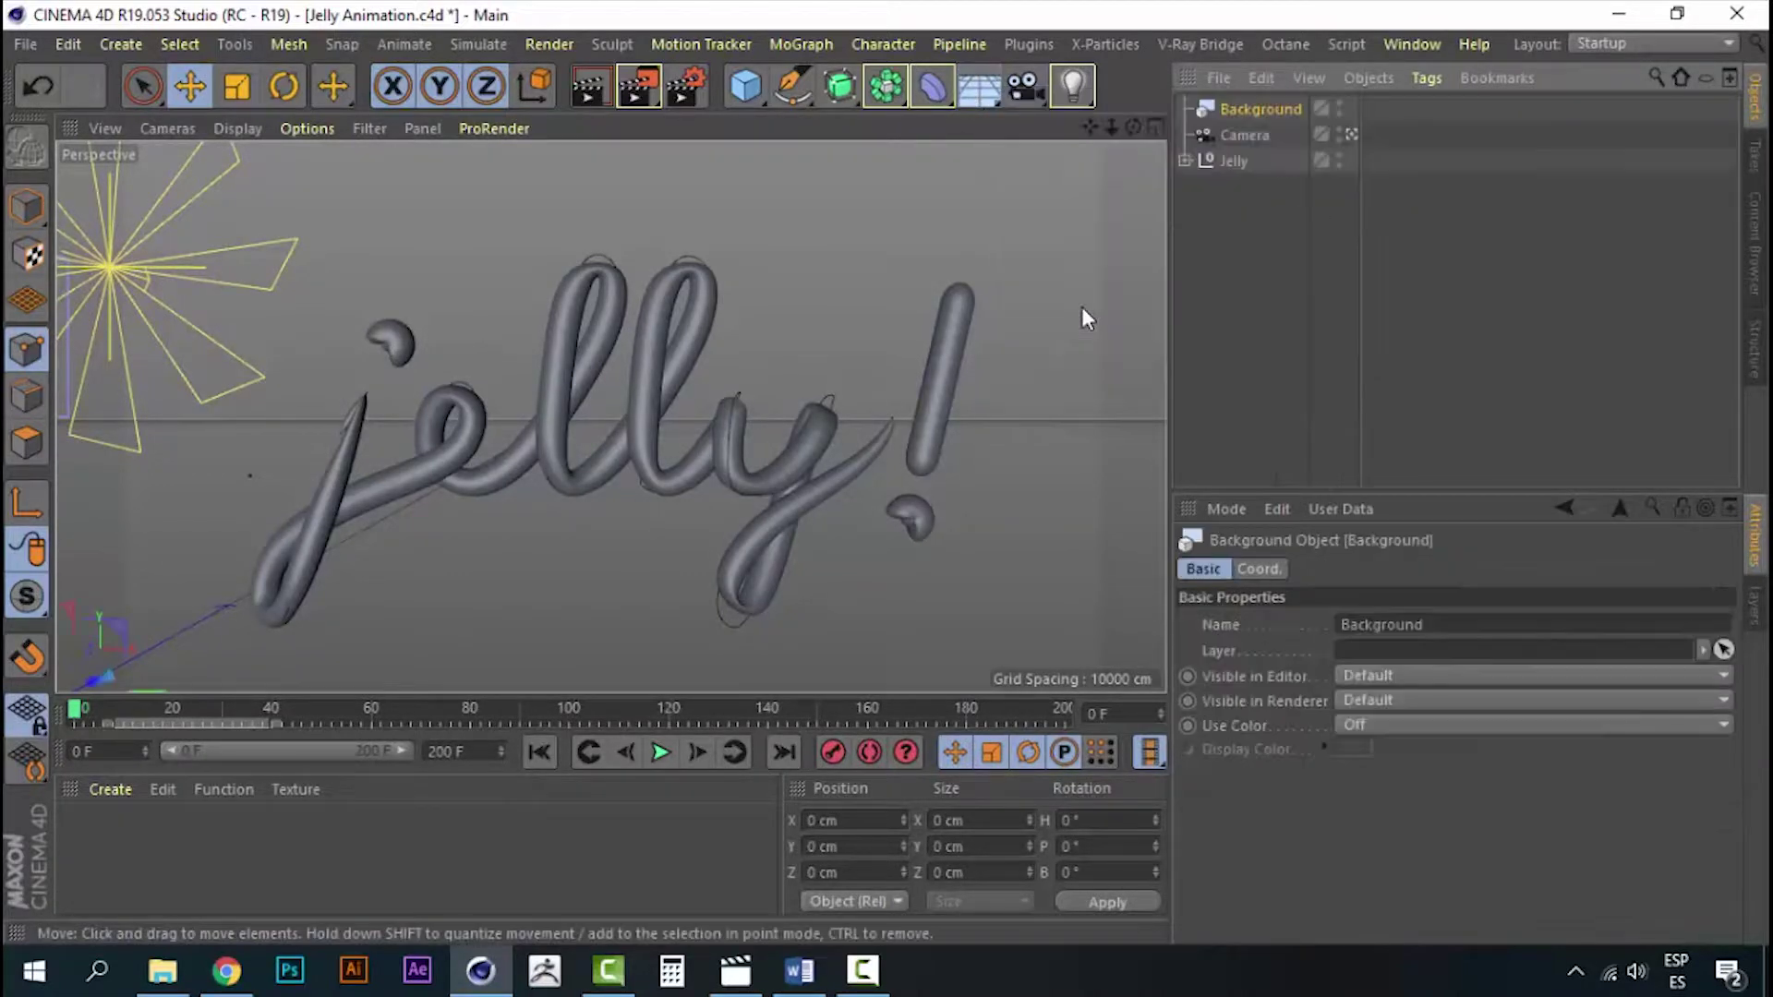
pyautogui.click(204, 852)
pyautogui.doubleClick(204, 852)
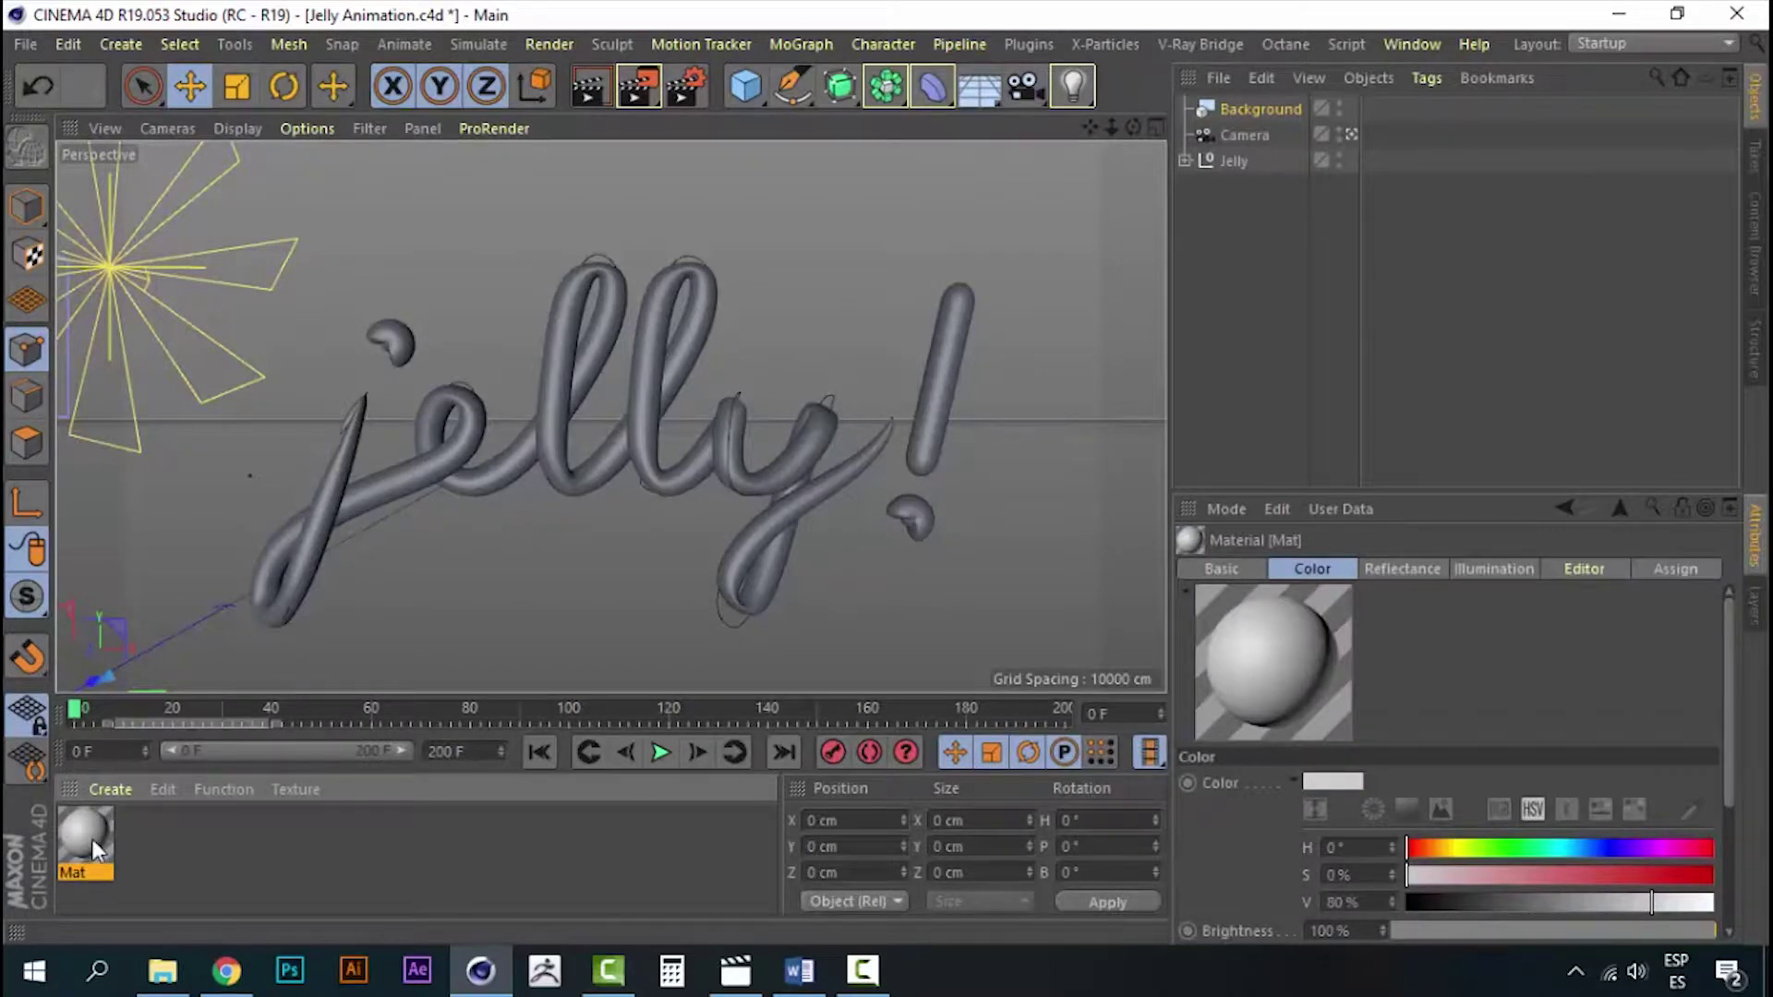
pyautogui.moveTo(91, 838); pyautogui.dragTo(1261, 109)
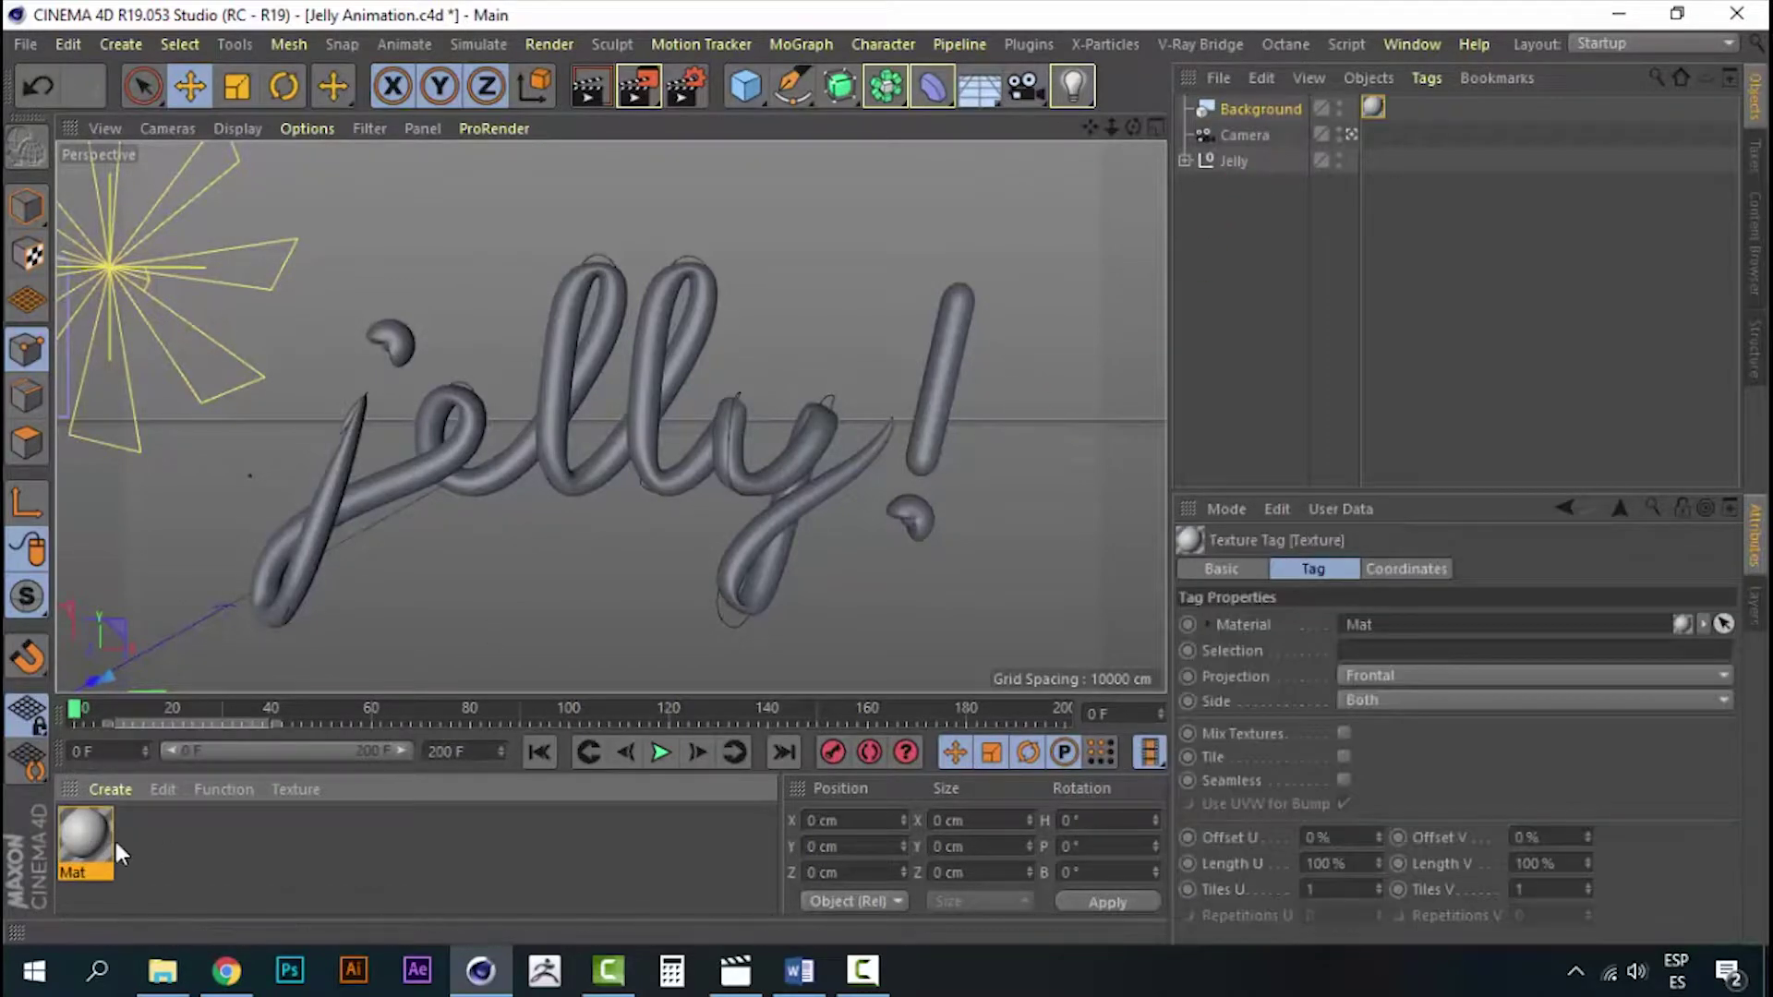
# - Set Mat's Color texture to Gradient, checking the finished jelly reference render
pyautogui.doubleClick(102, 834)
pyautogui.click(703, 363)
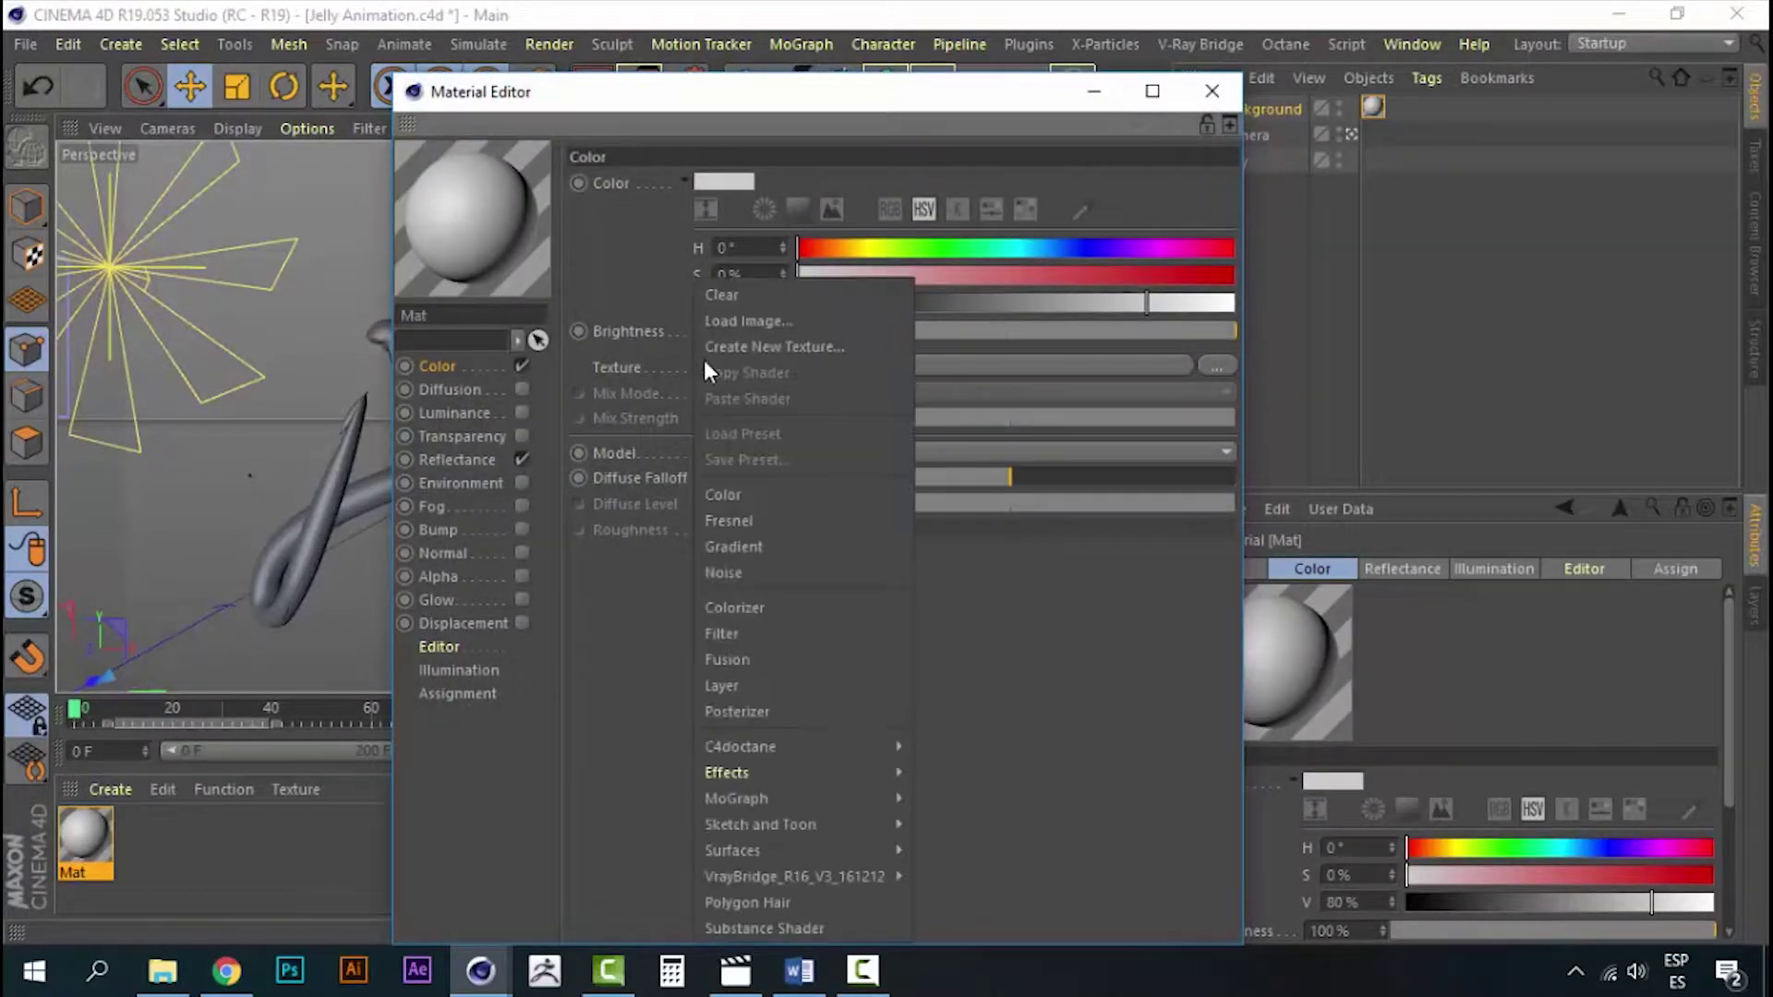
pyautogui.click(781, 552)
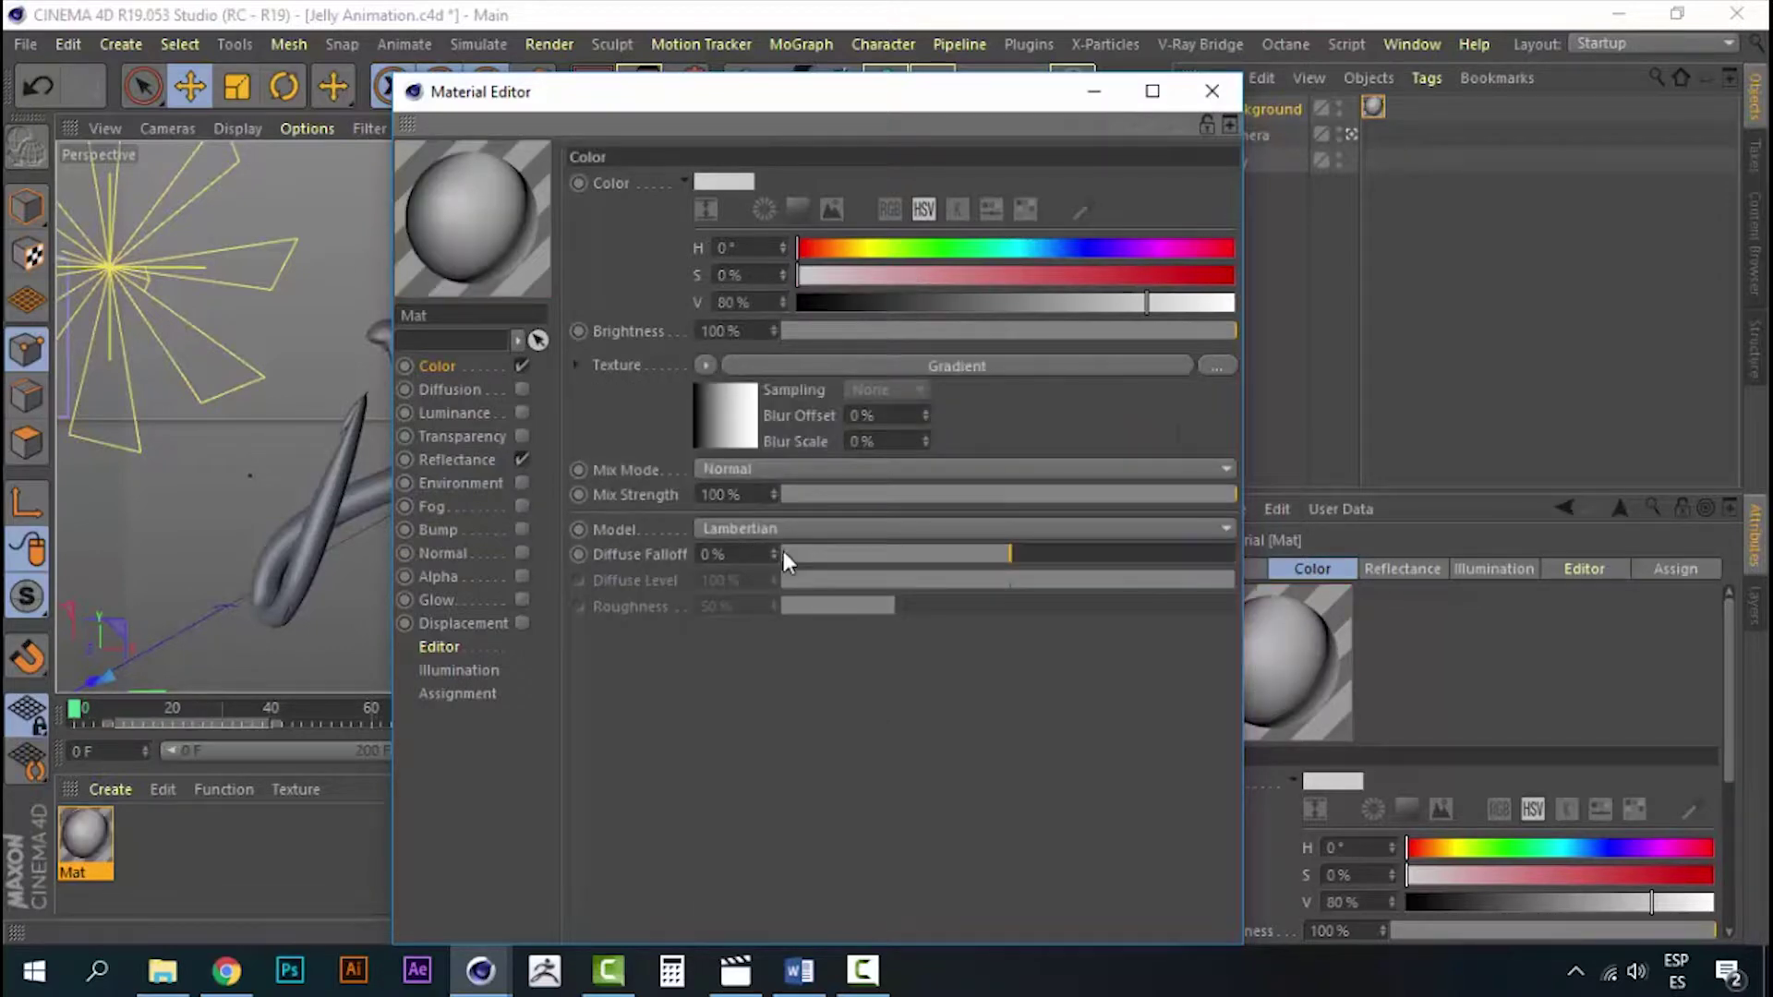
pyautogui.click(735, 970)
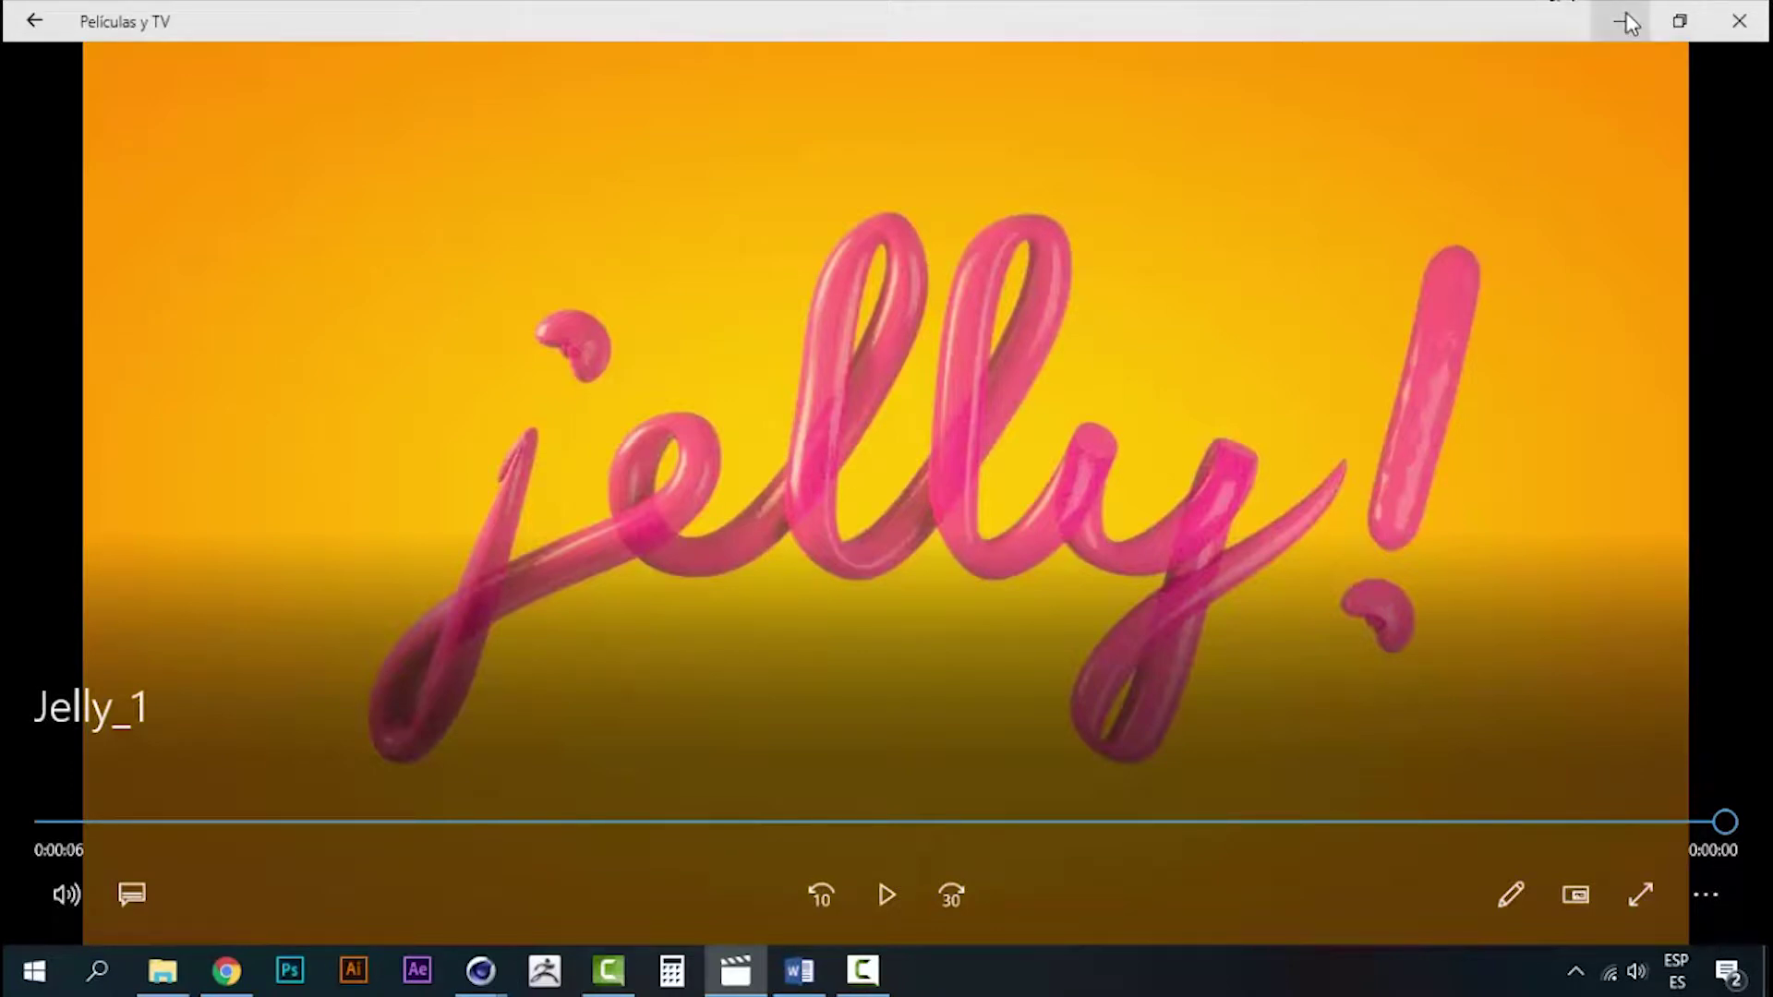
pyautogui.click(1627, 22)
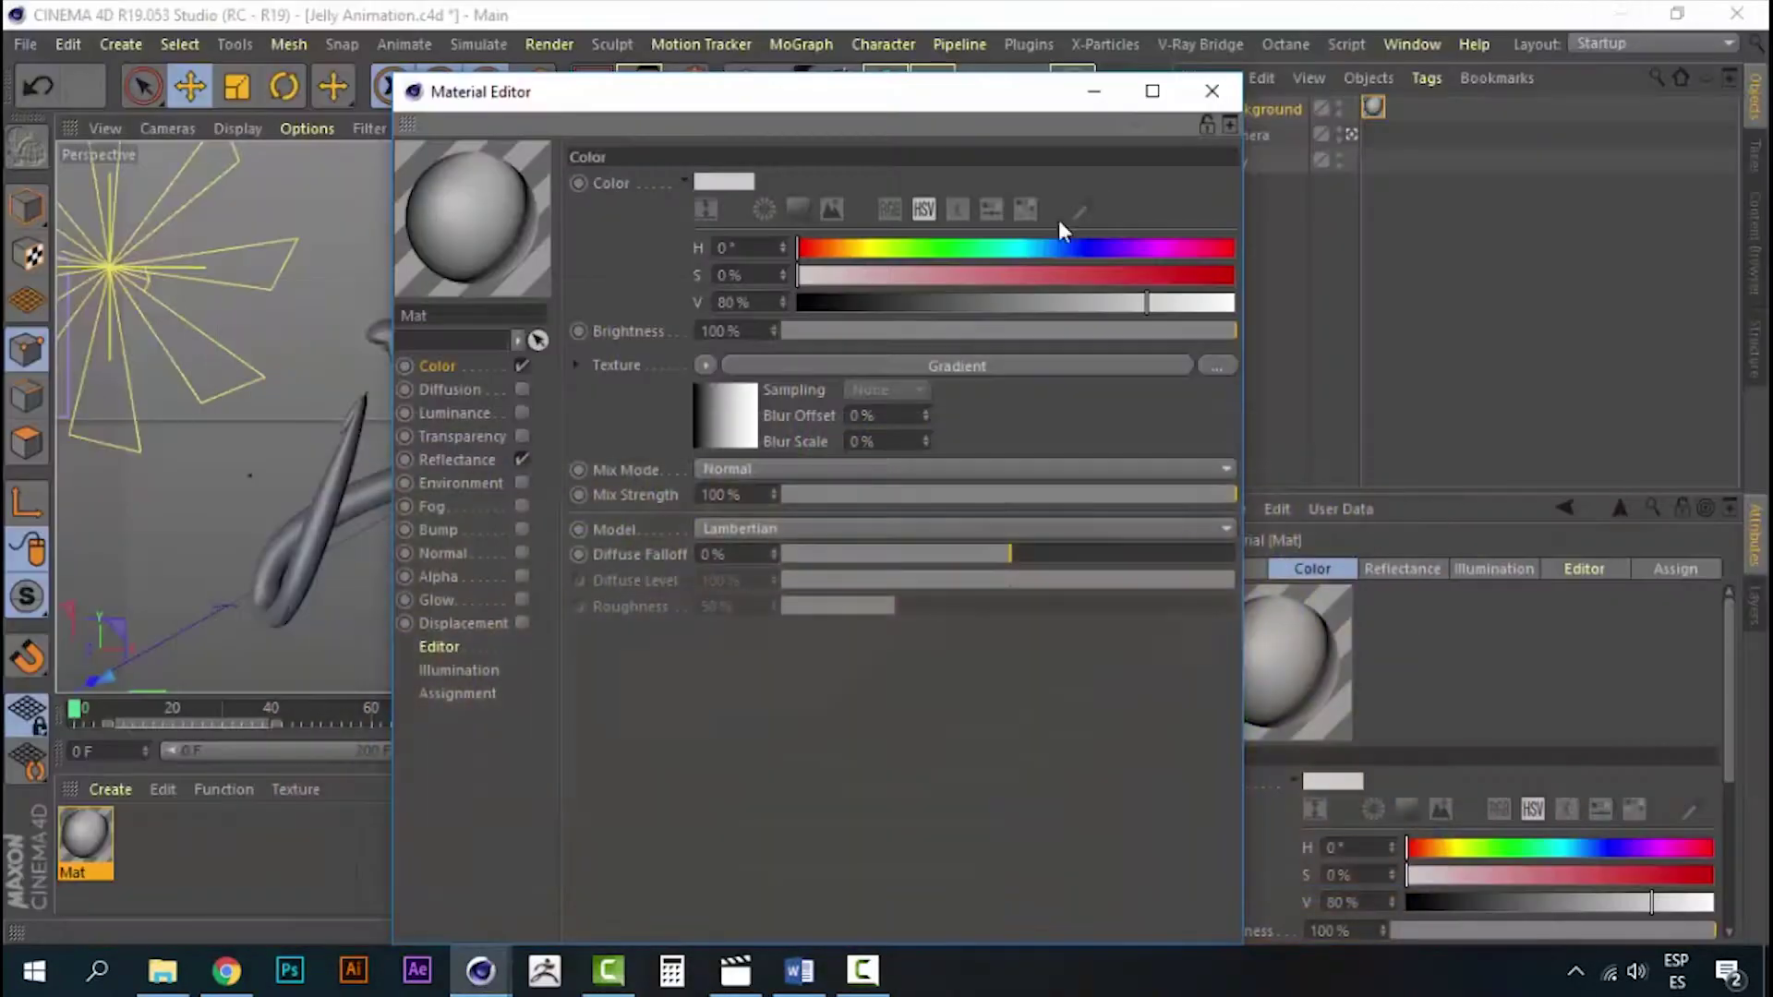
# - Compare 2D - Radial and 2D - Circular gradient types, settling on 2D - Circular
pyautogui.click(933, 364)
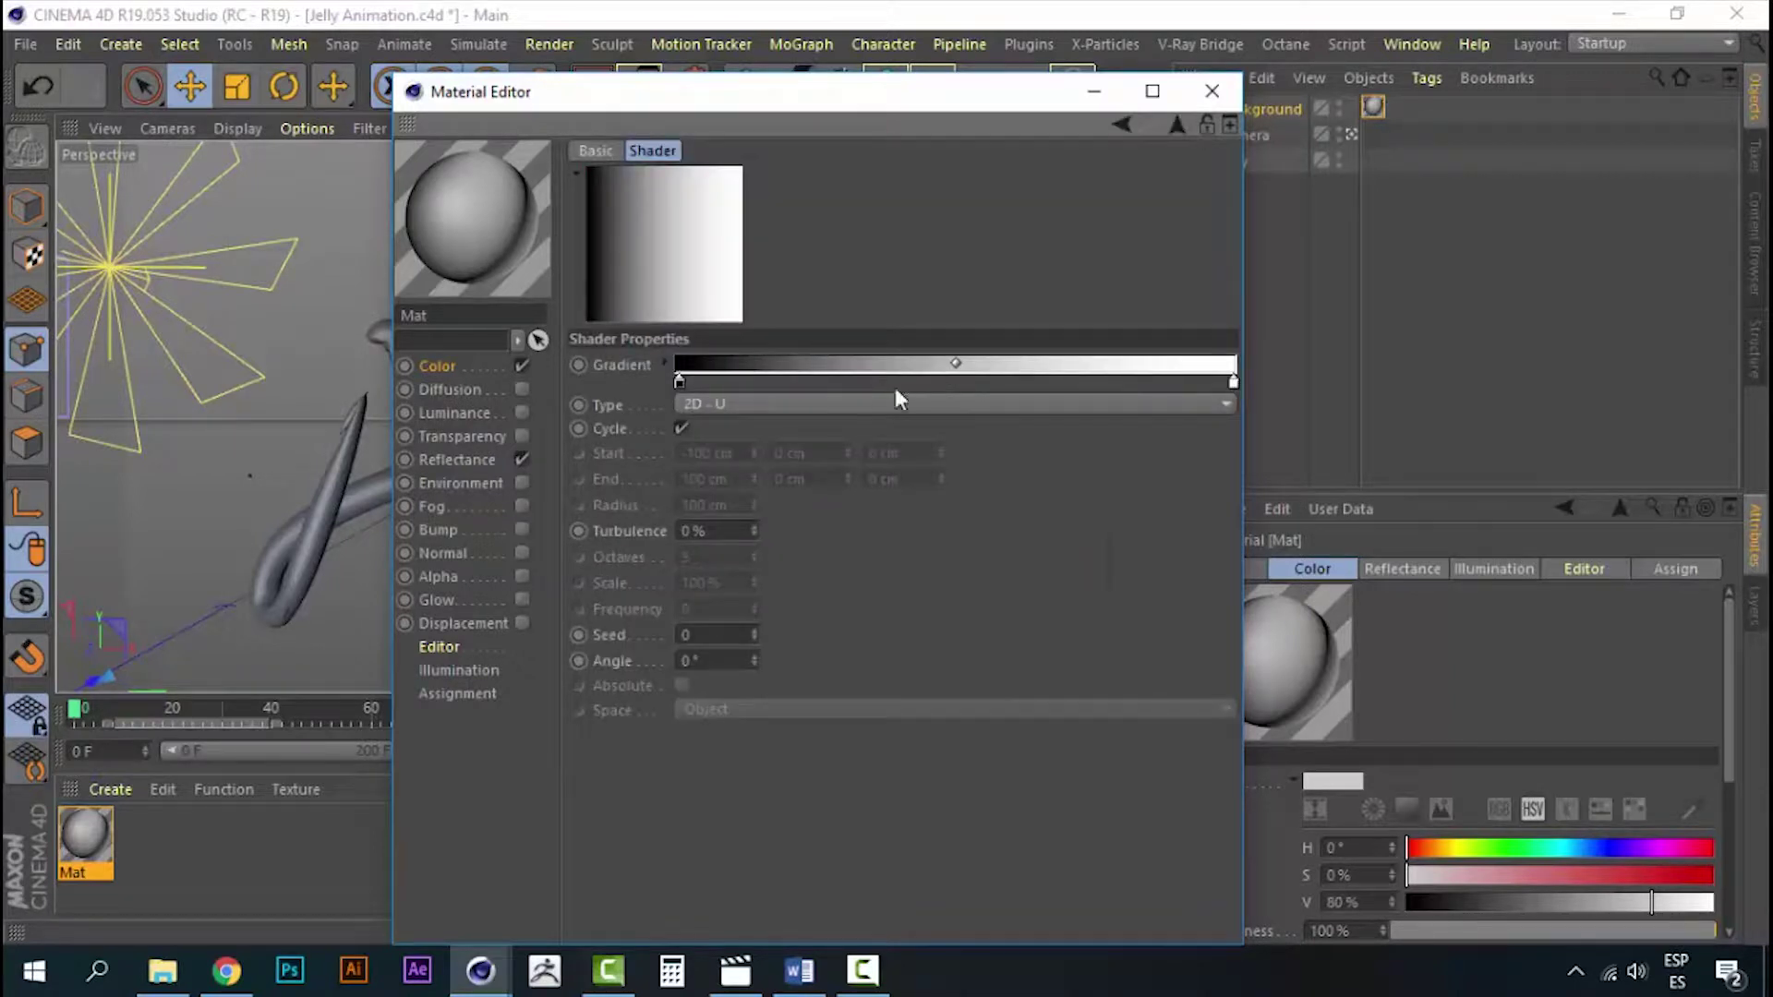
pyautogui.click(736, 406)
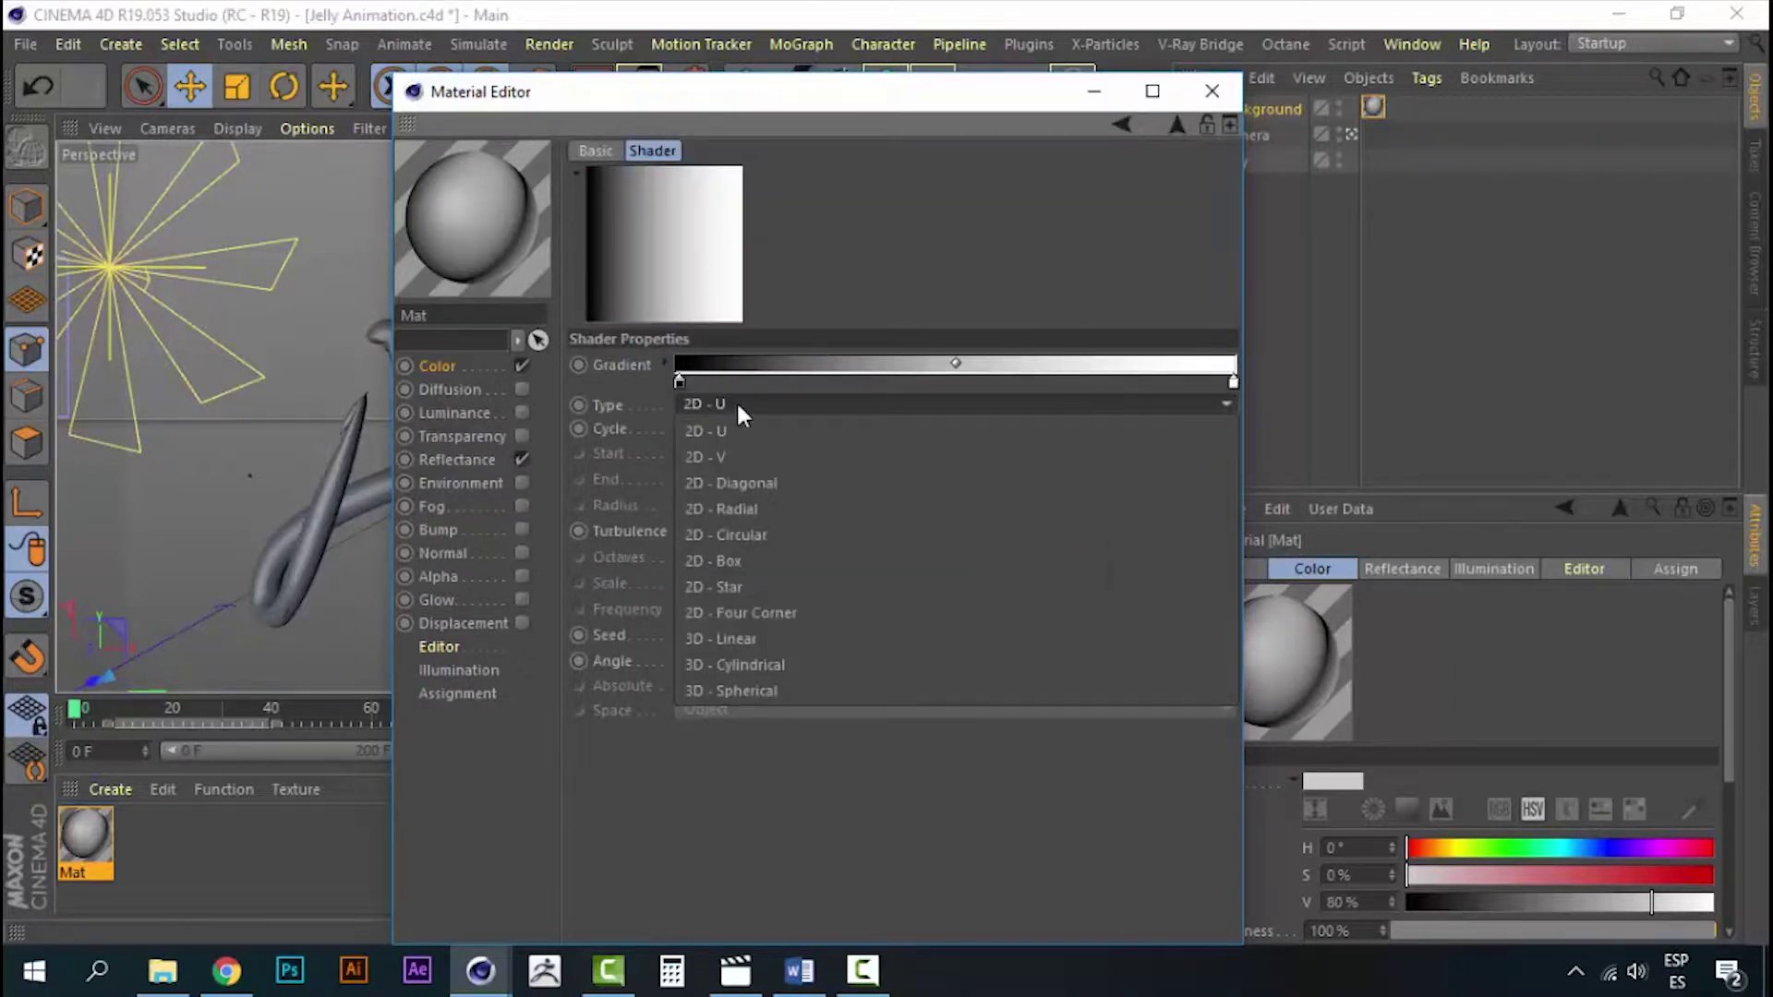
pyautogui.click(740, 510)
pyautogui.click(791, 403)
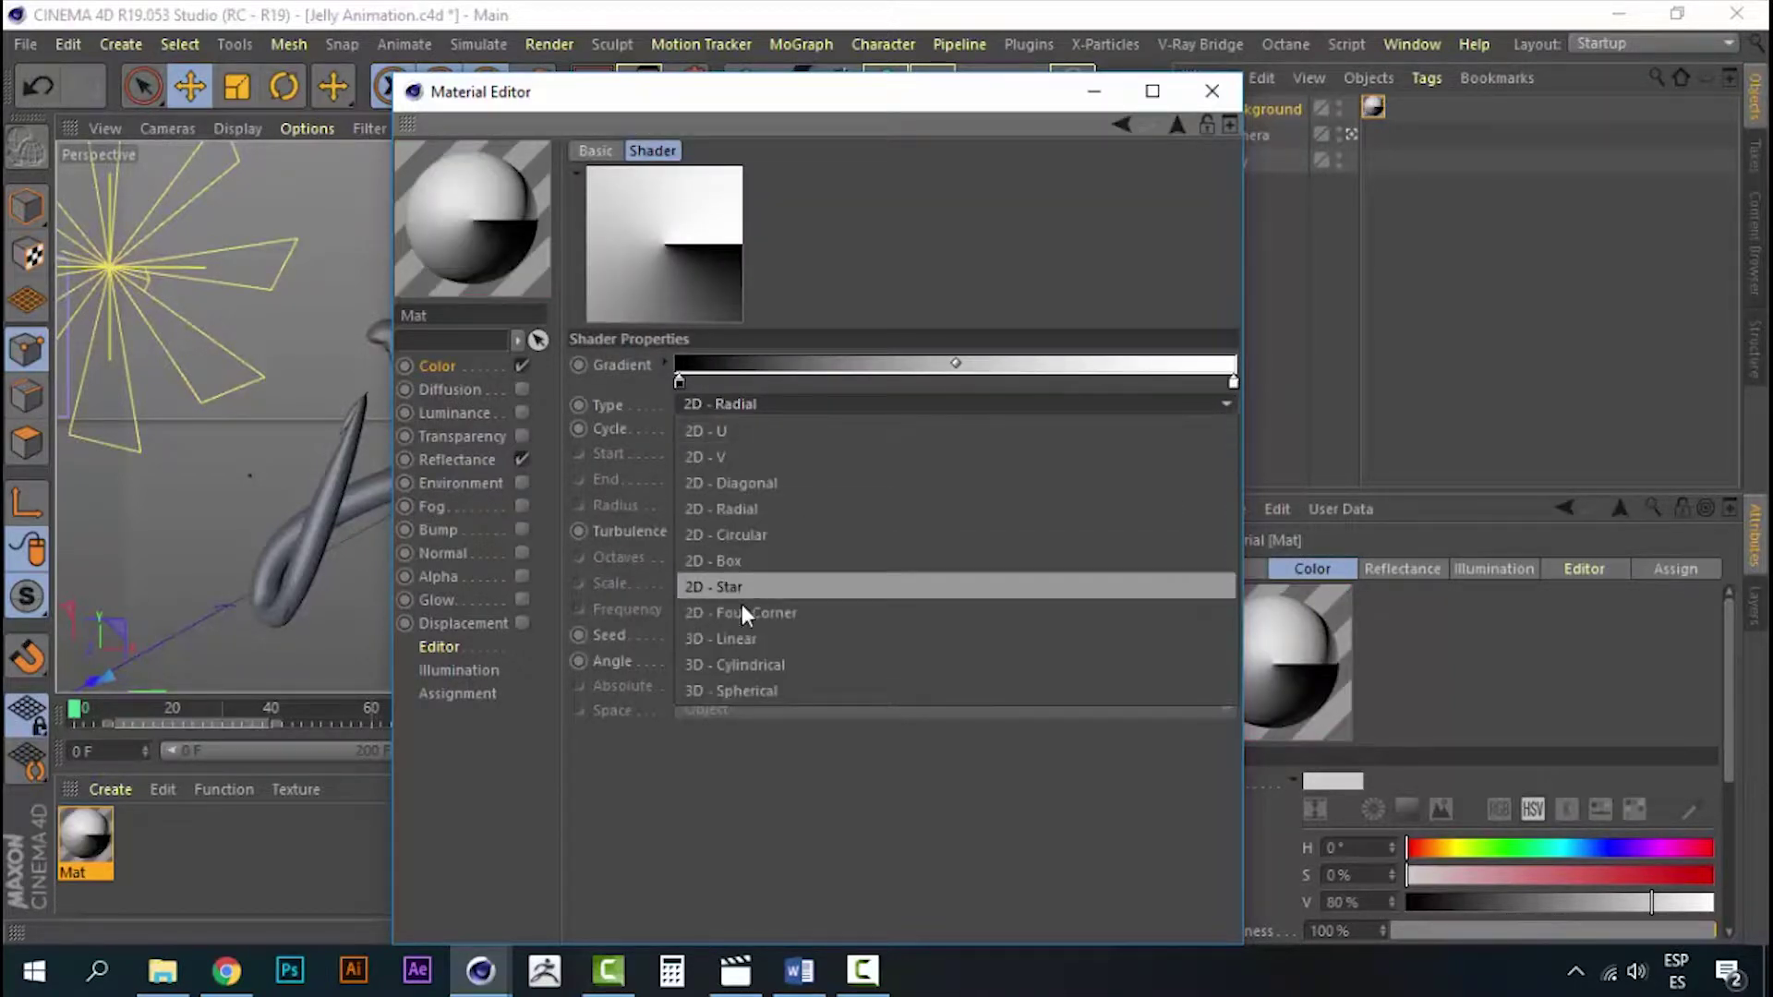
pyautogui.click(769, 536)
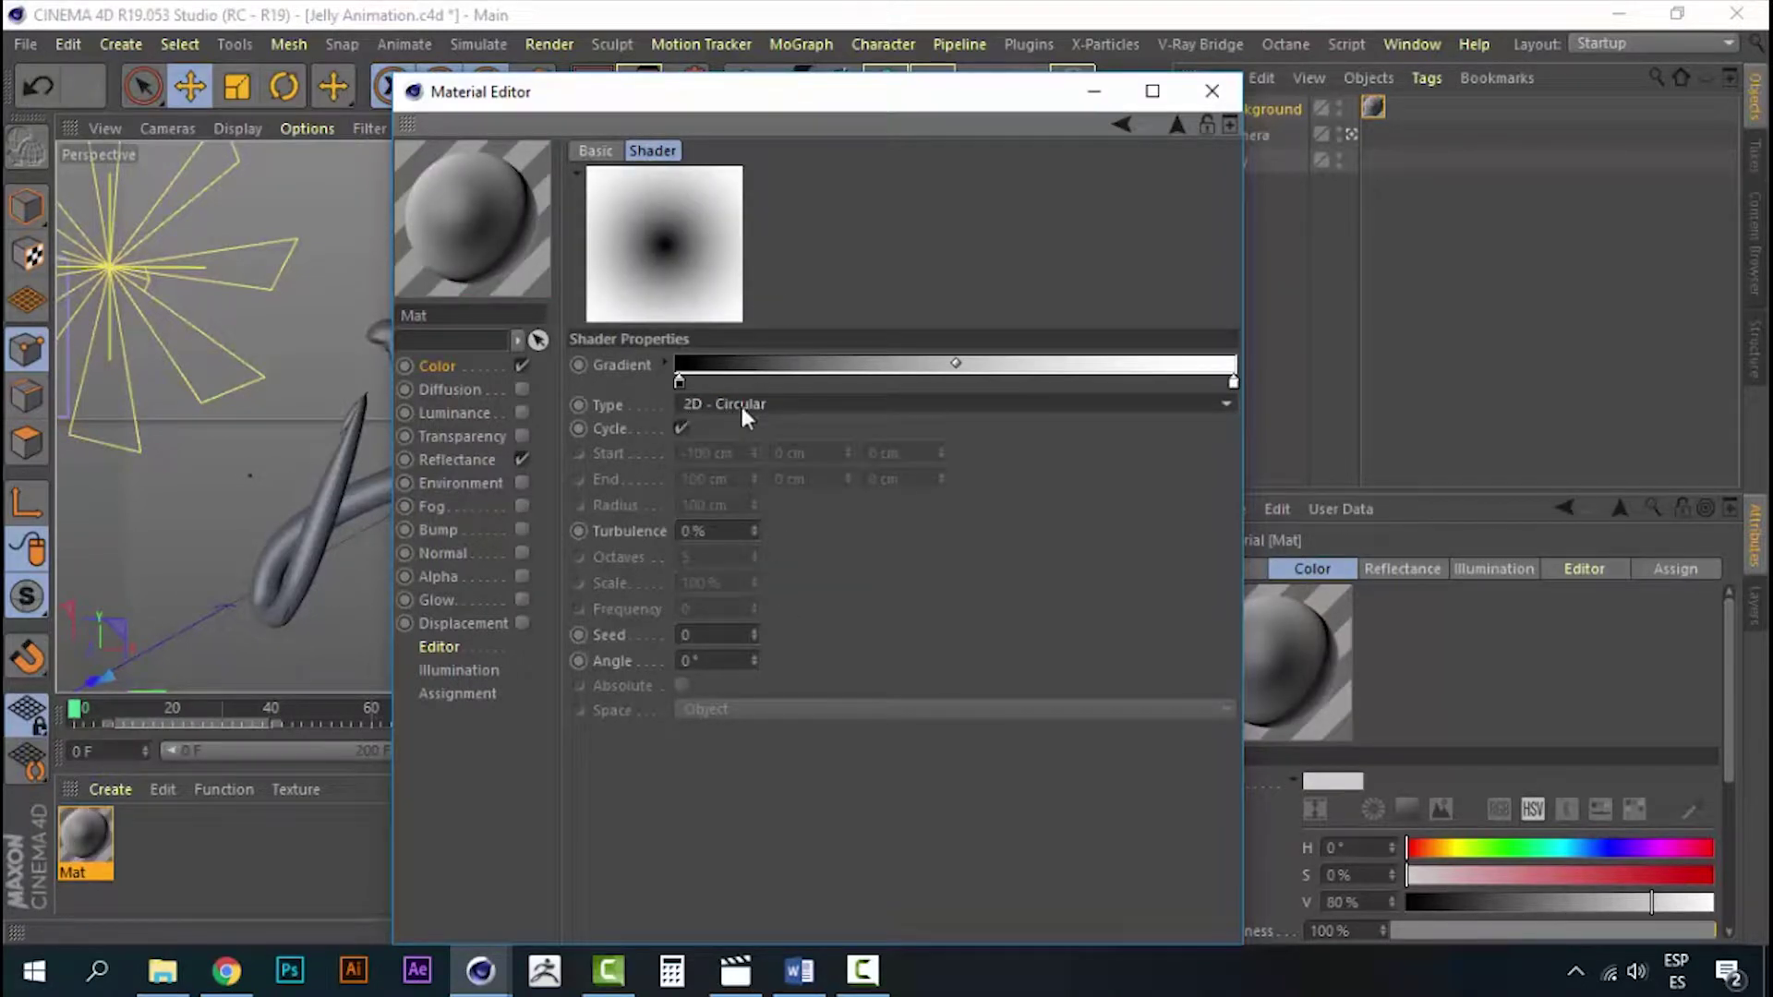
pyautogui.click(781, 406)
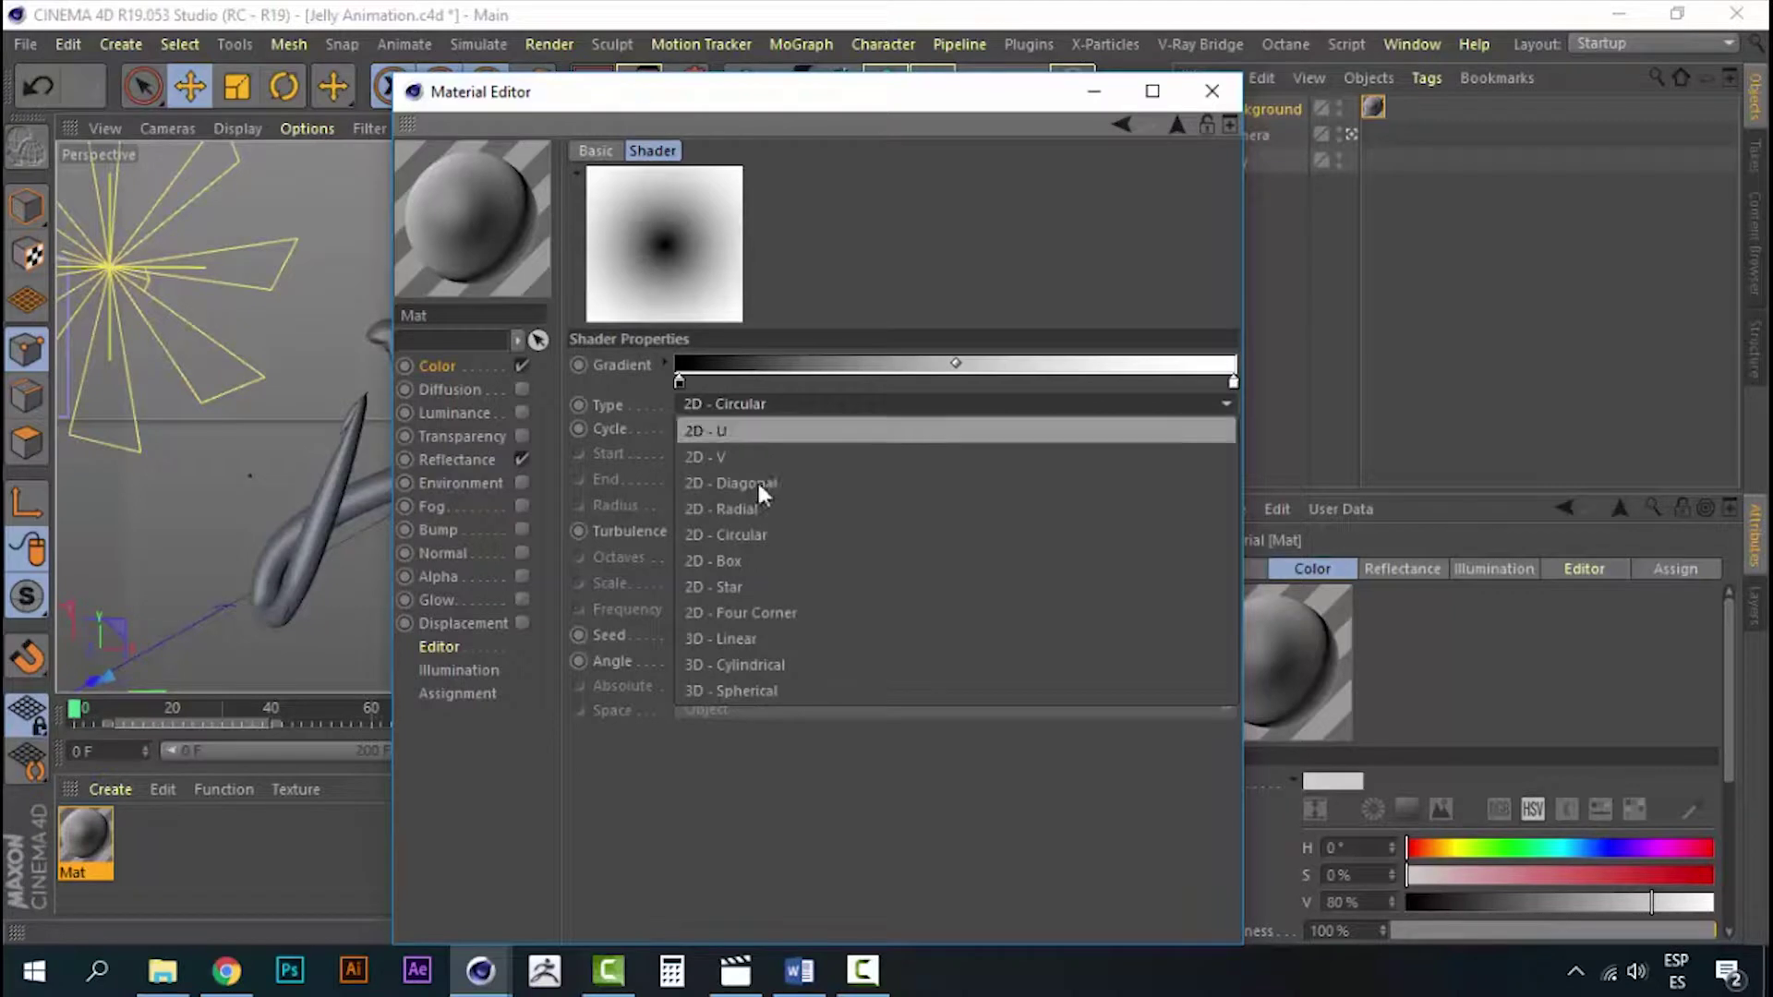
pyautogui.click(748, 513)
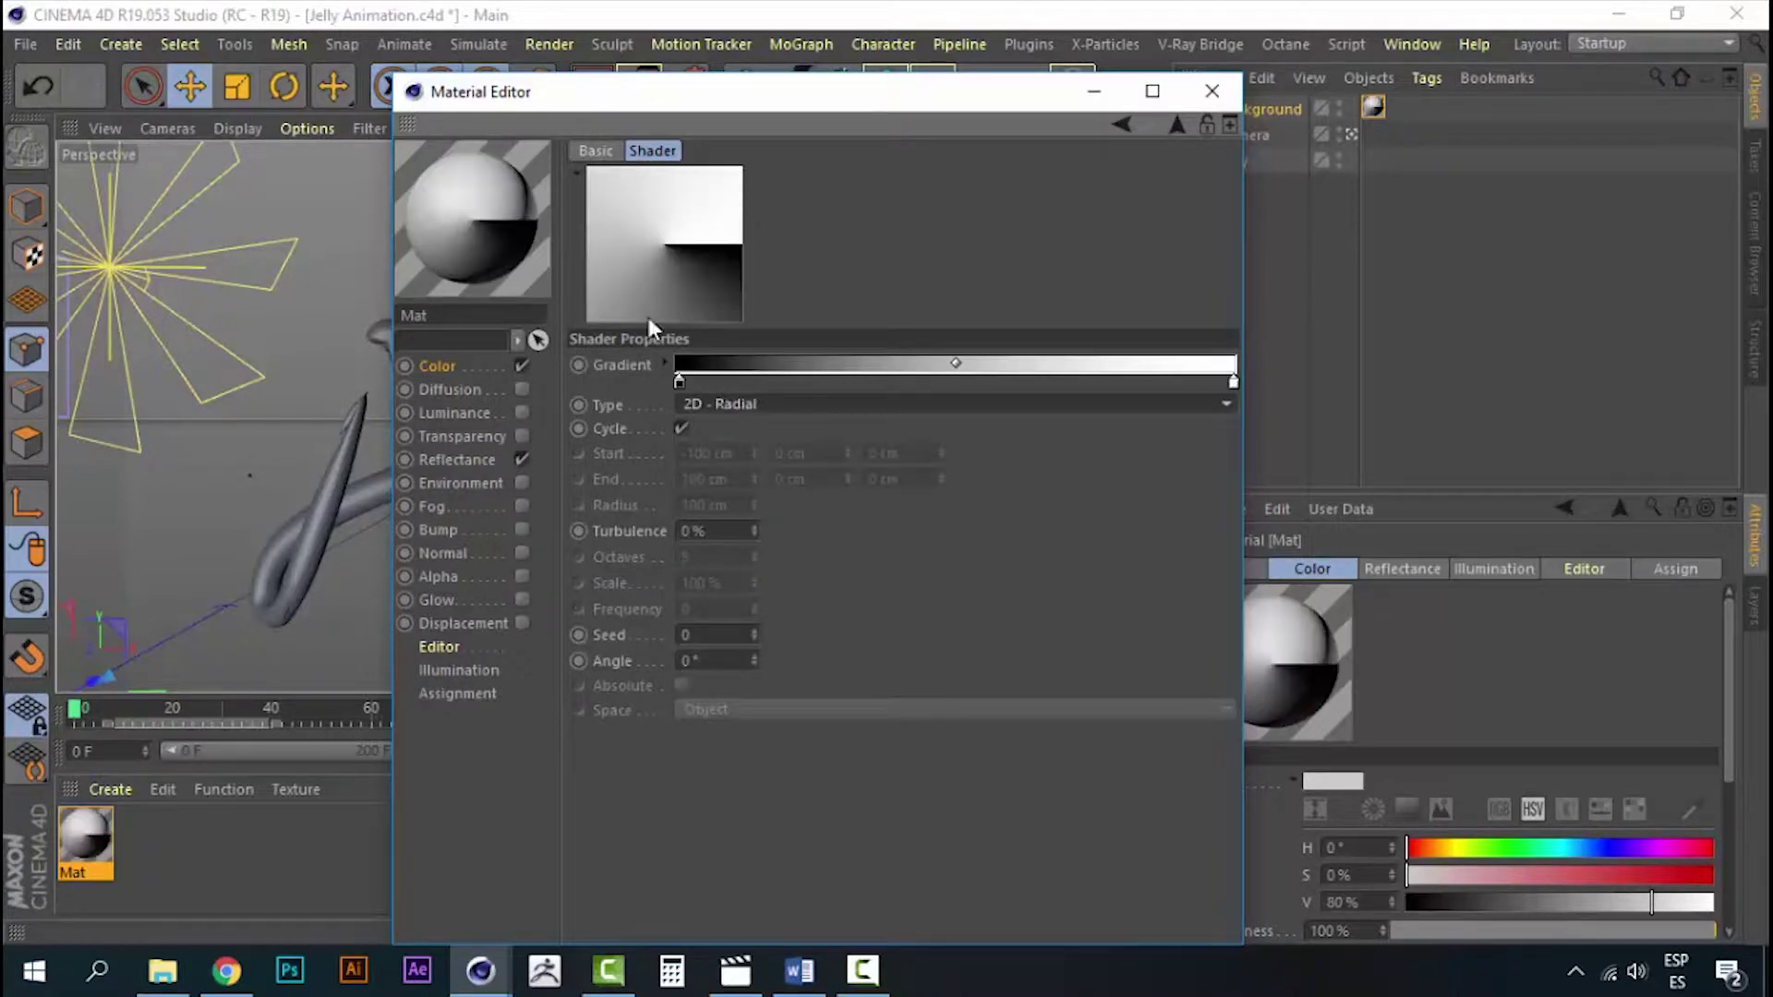
pyautogui.click(745, 397)
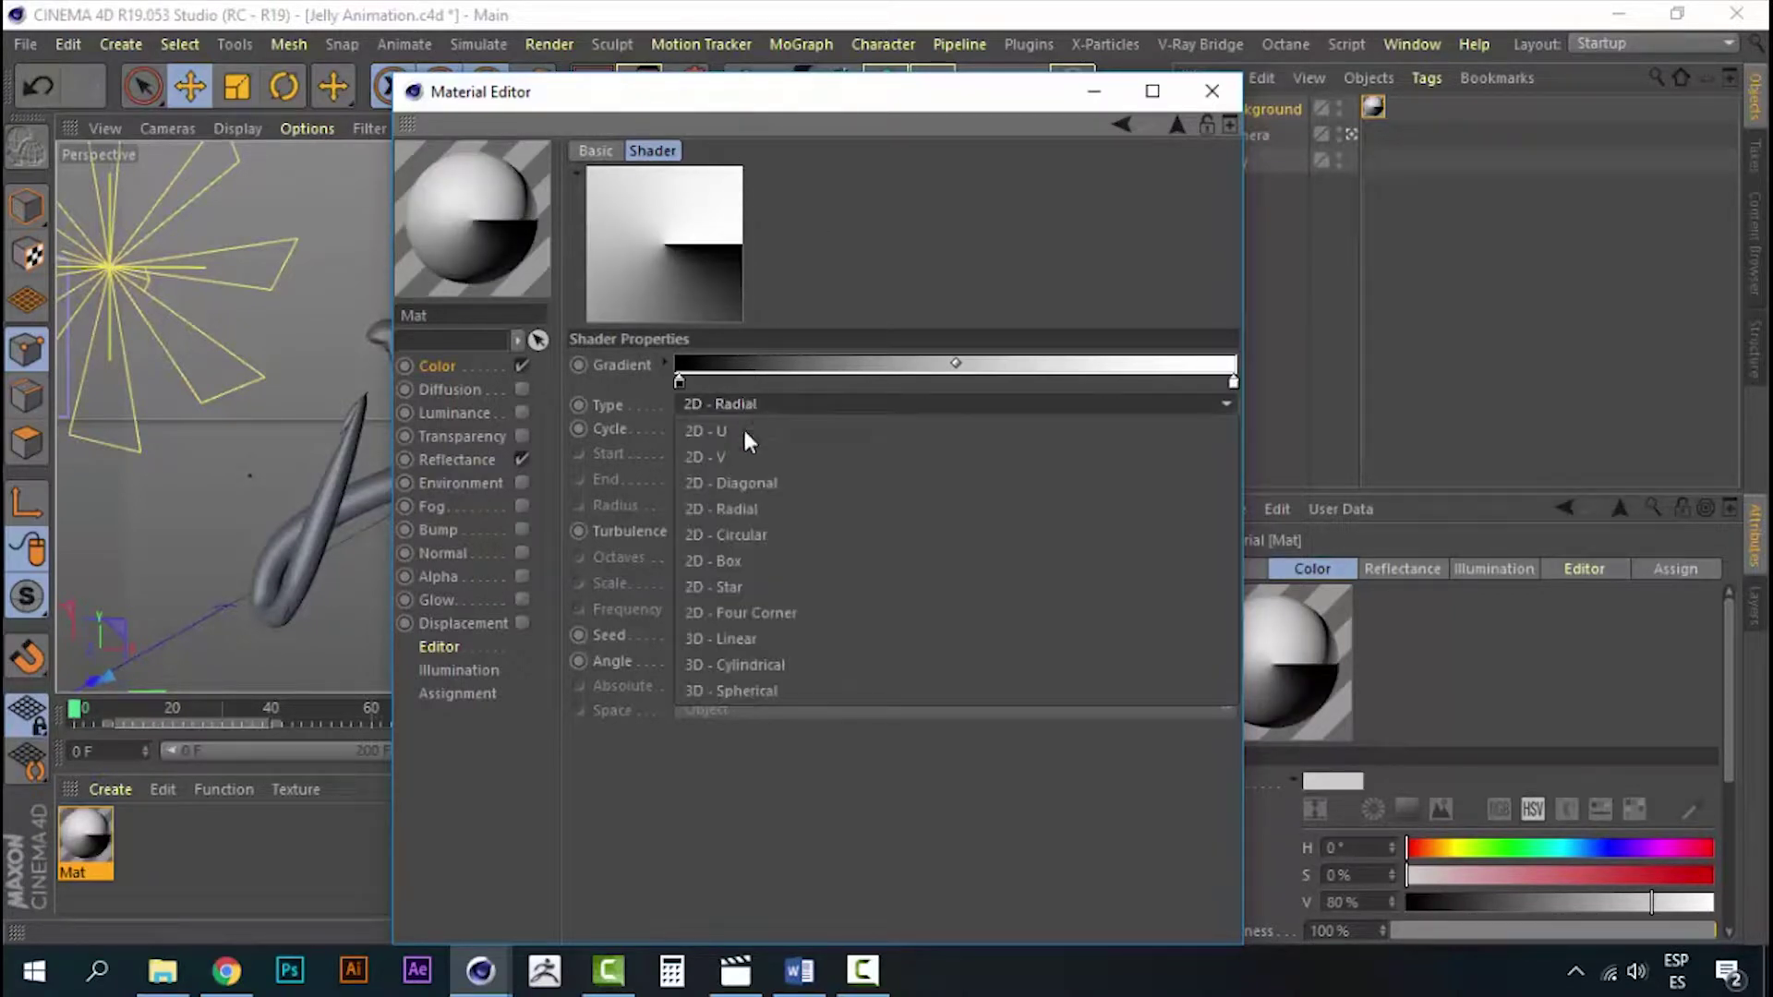
pyautogui.click(759, 540)
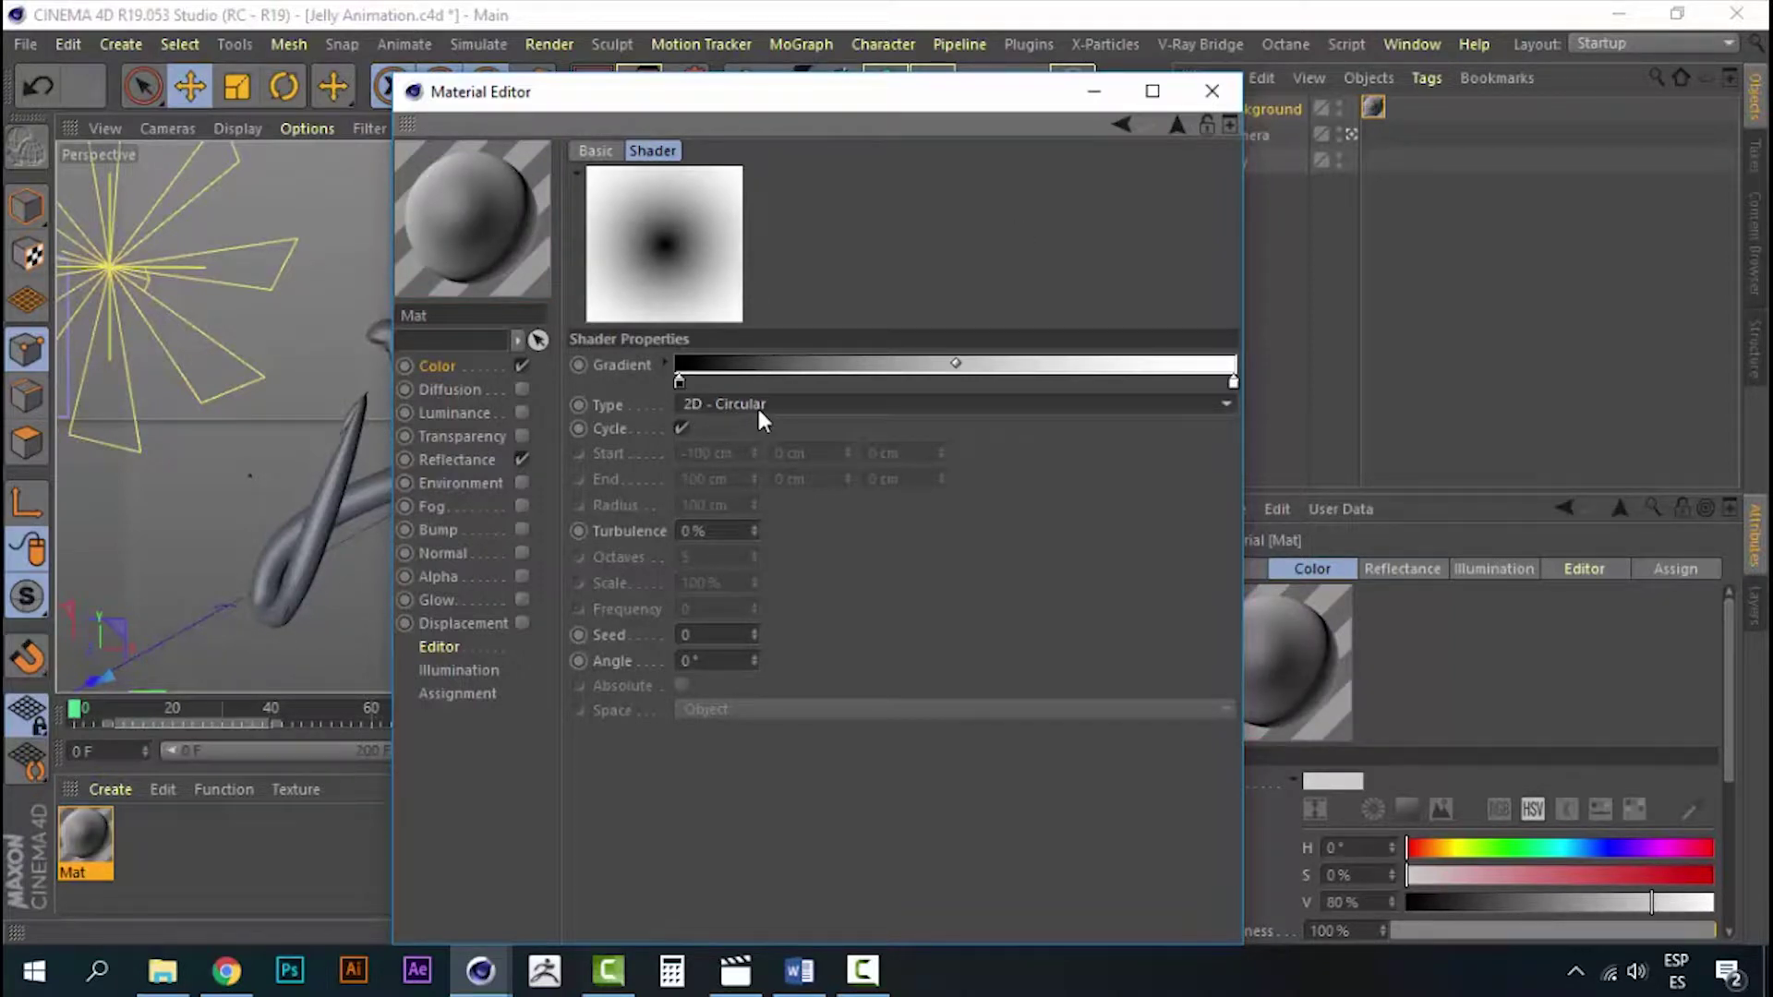
# - Set the gradient's left knot to a warm, fully saturated and bright yellow
pyautogui.doubleClick(679, 382)
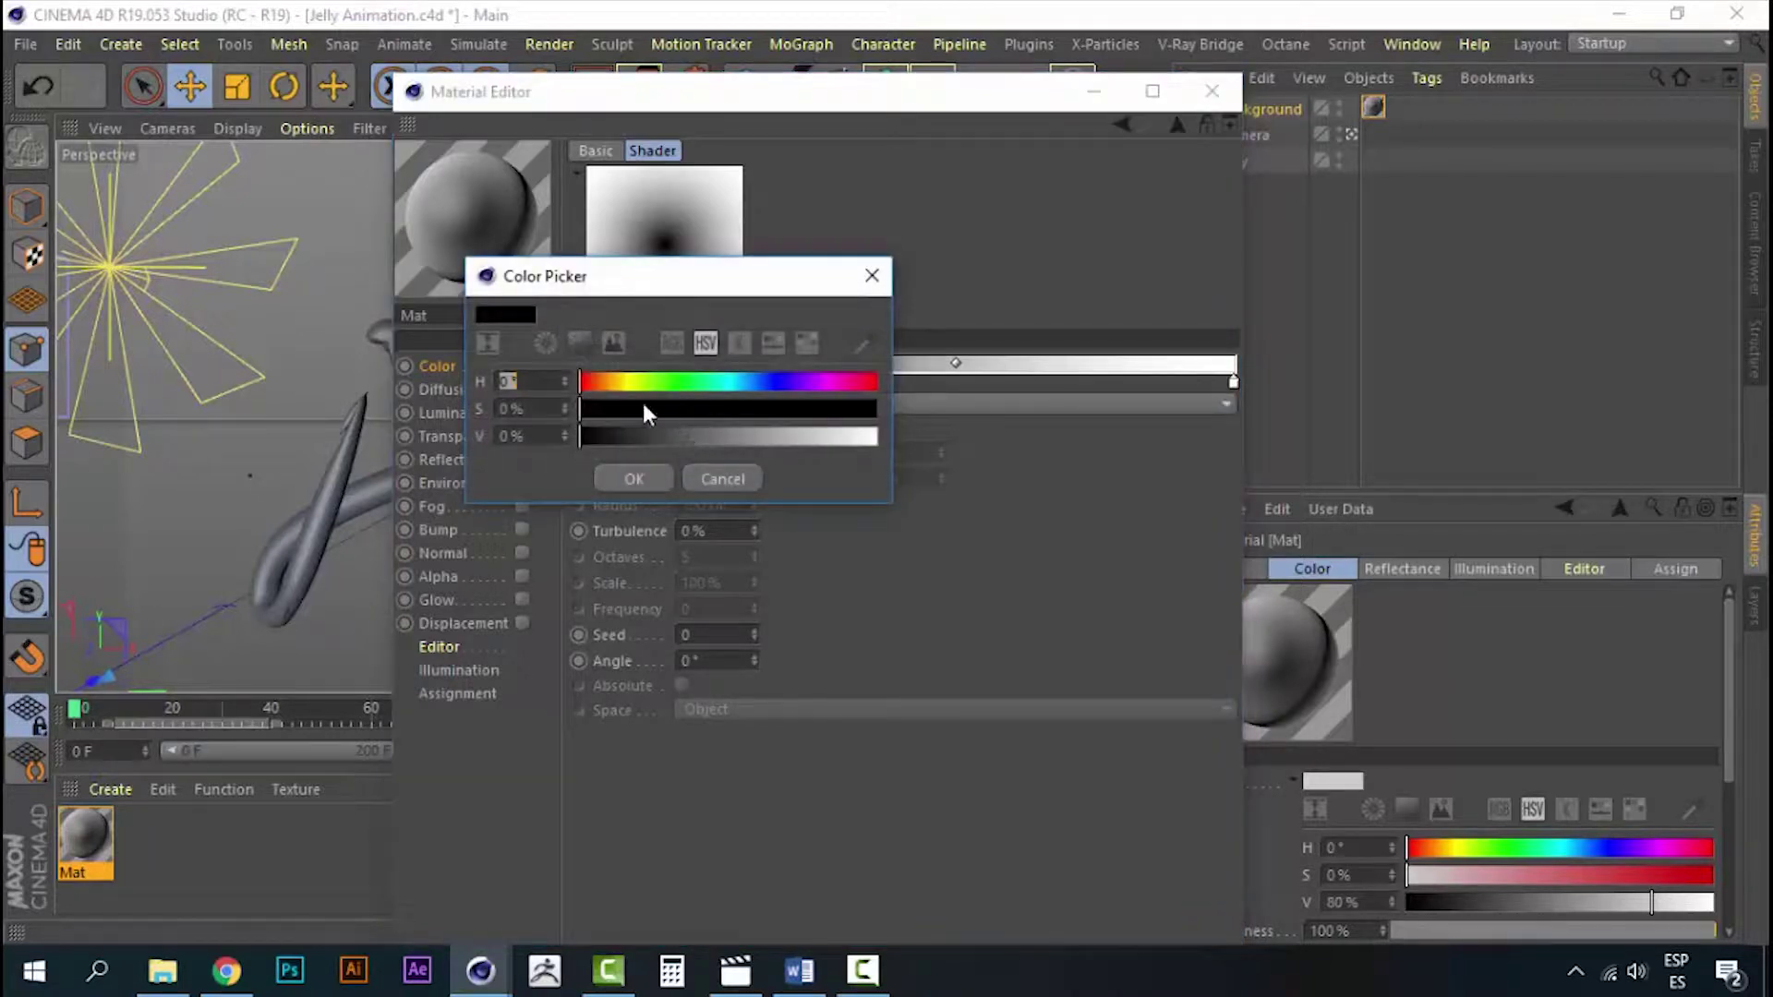
pyautogui.click(625, 382)
pyautogui.moveTo(612, 409); pyautogui.dragTo(916, 409)
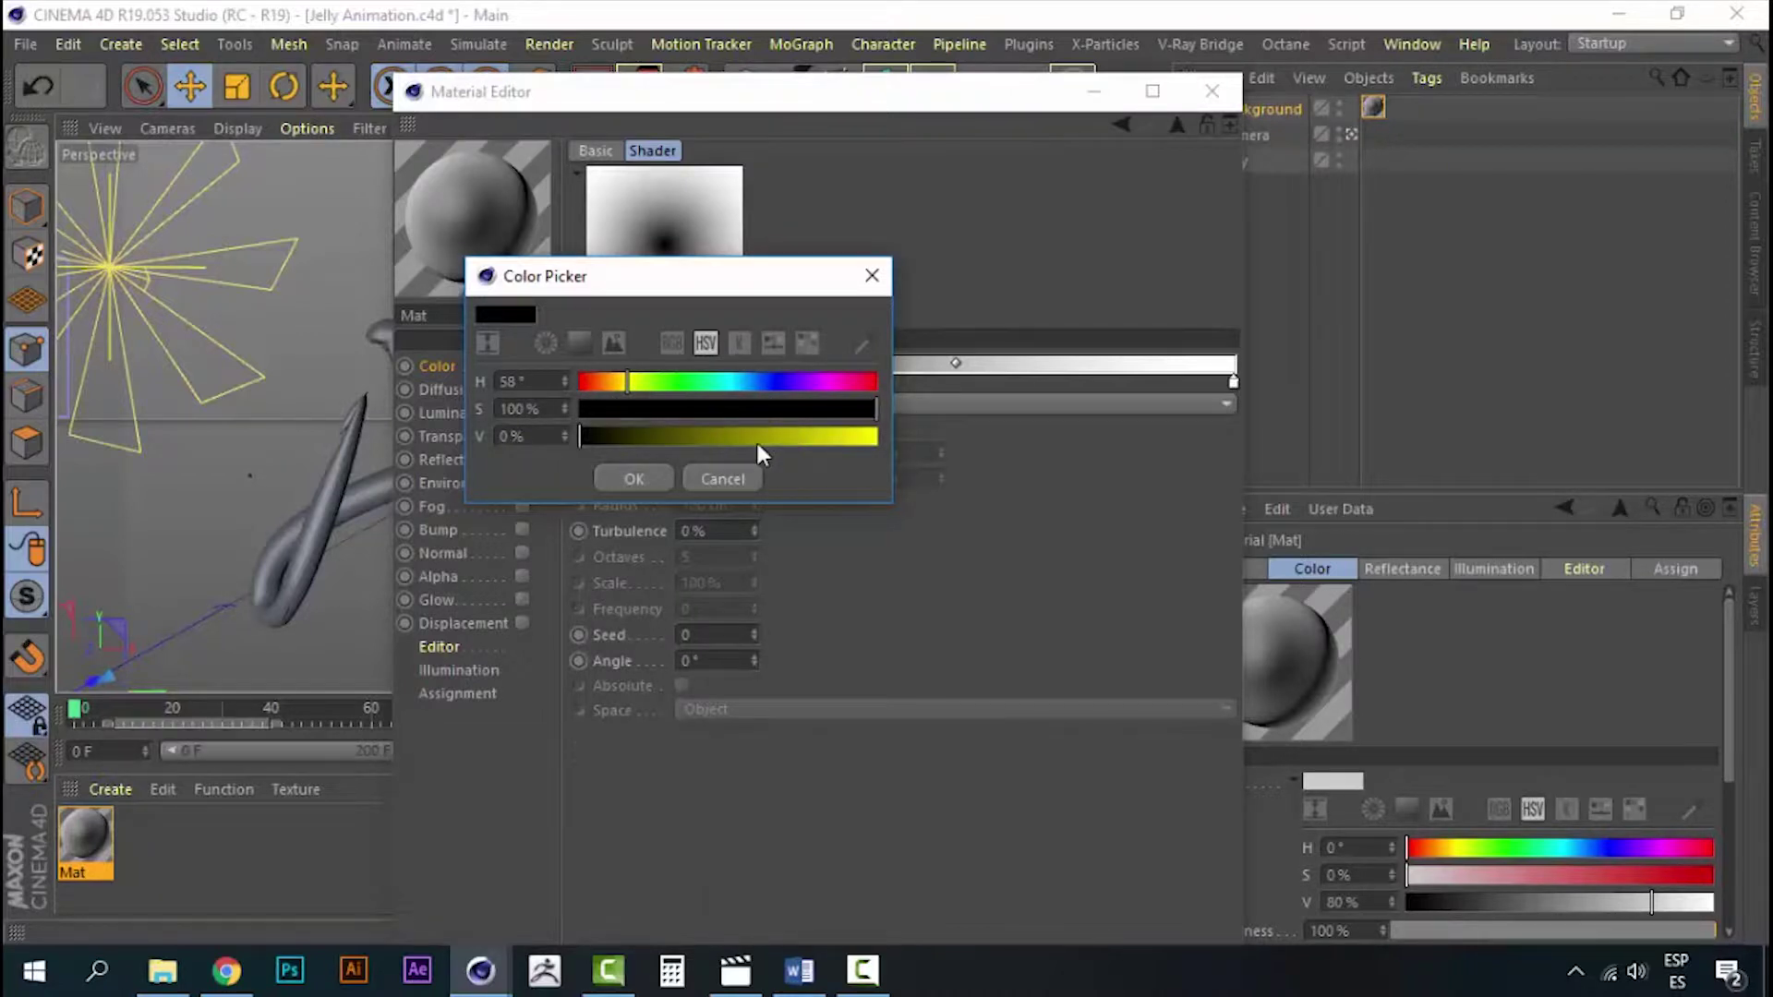
pyautogui.moveTo(755, 439); pyautogui.dragTo(897, 438)
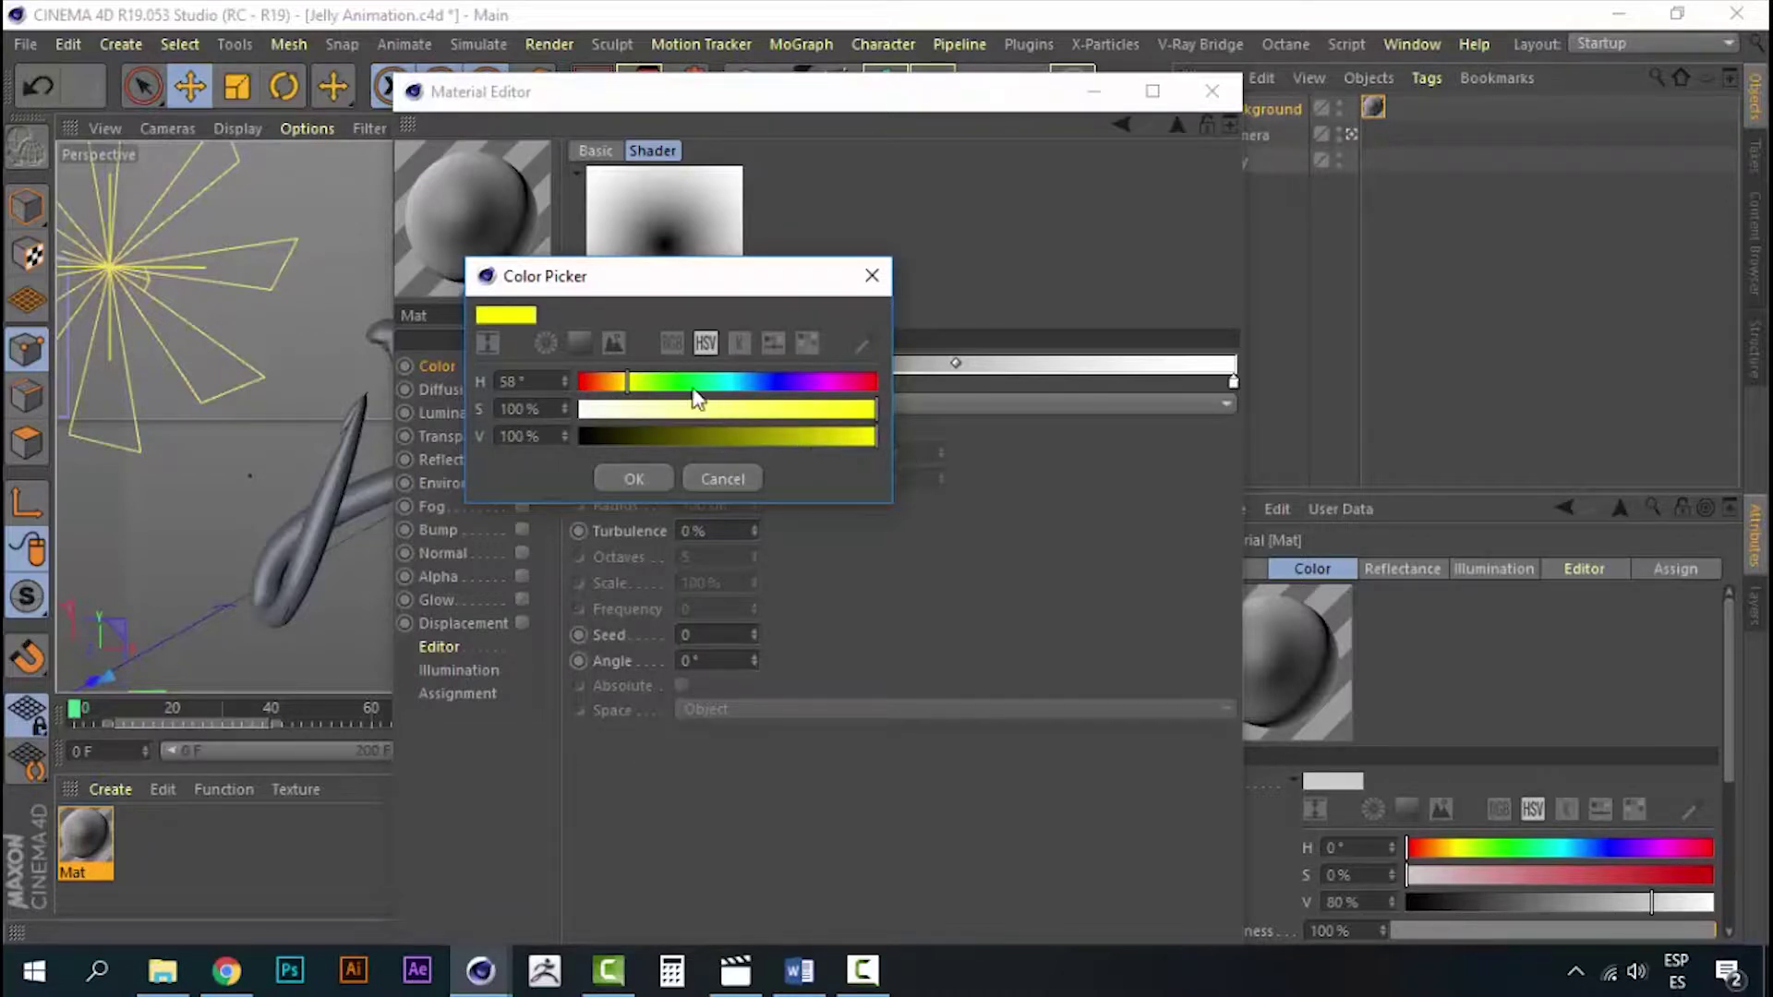
pyautogui.click(626, 382)
pyautogui.moveTo(627, 383); pyautogui.dragTo(625, 384)
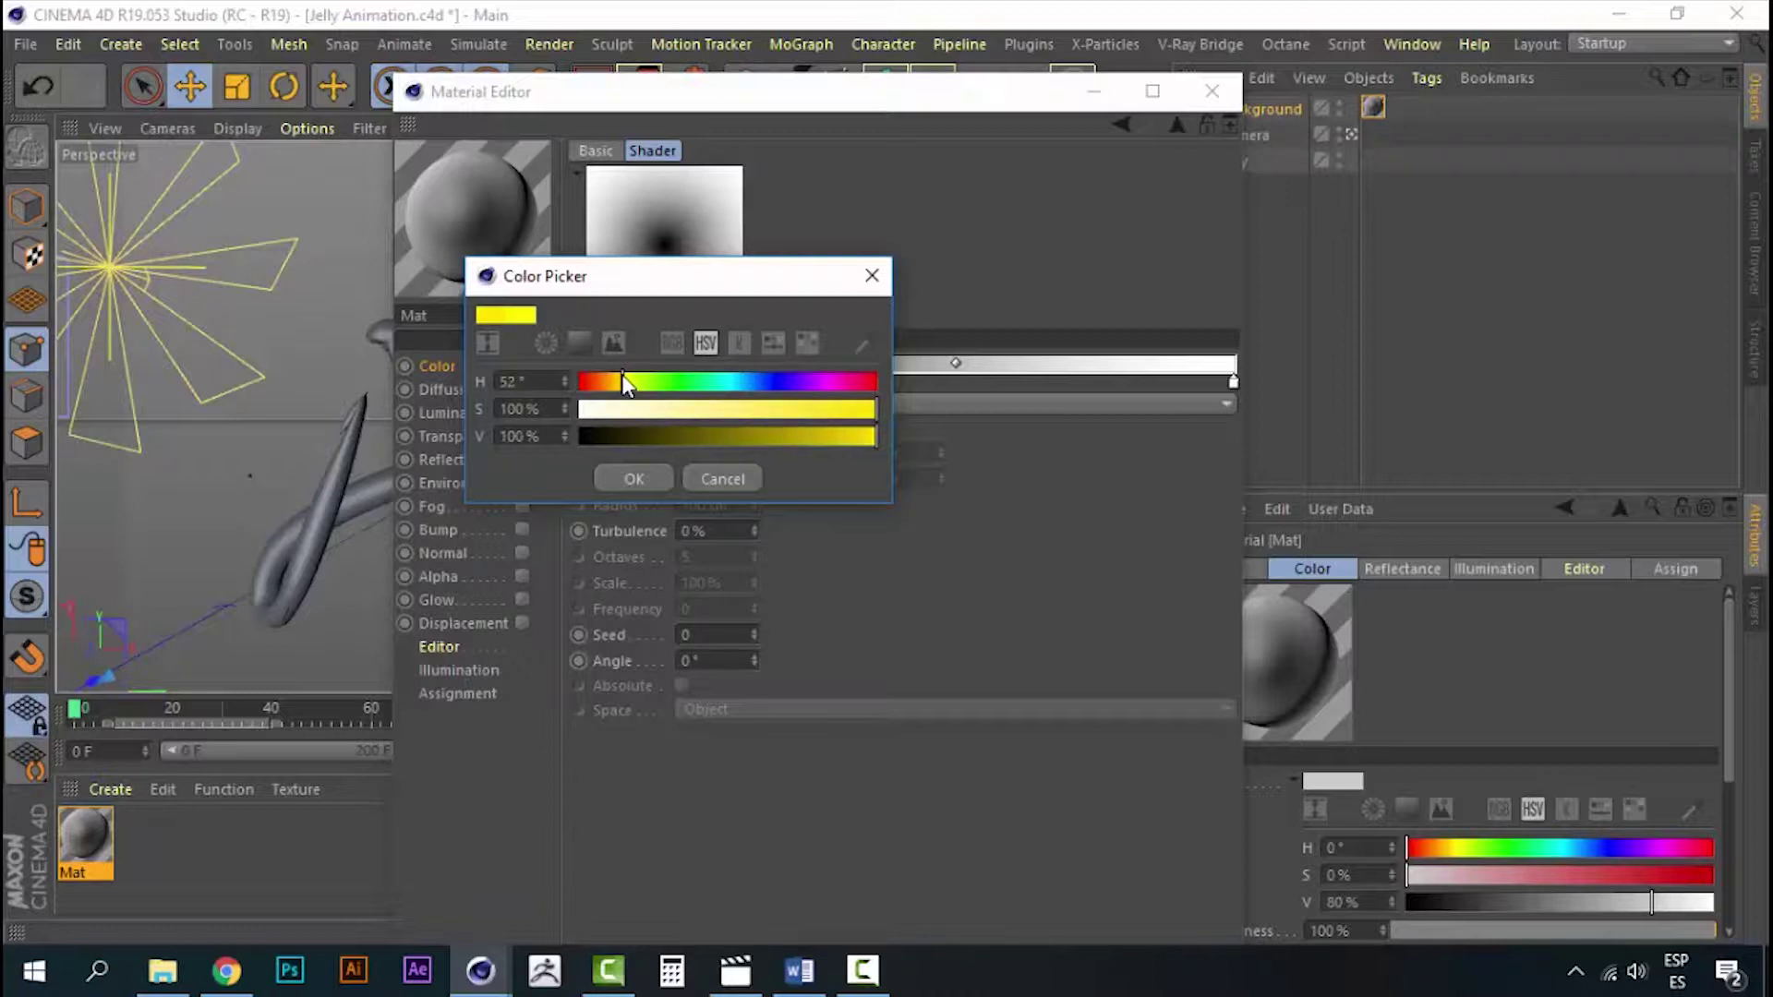
pyautogui.click(634, 478)
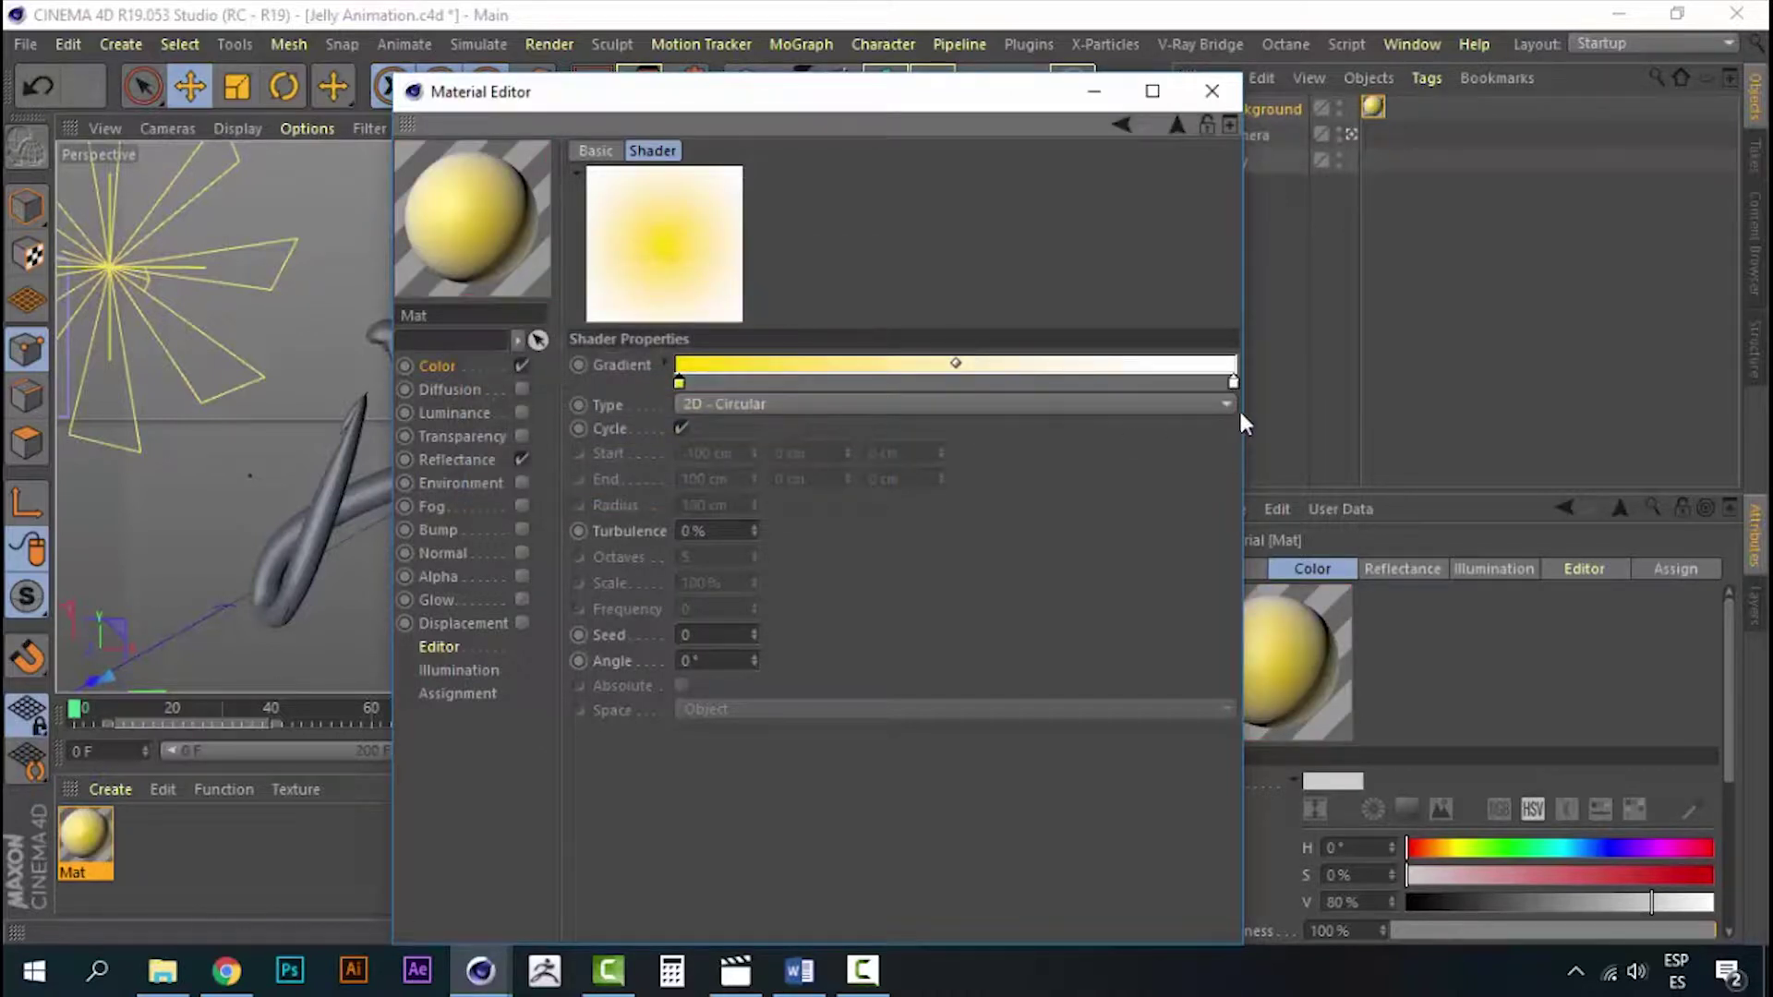
# - Set the right knot to full-saturation orange, close the editor and test-render the background
pyautogui.doubleClick(1232, 382)
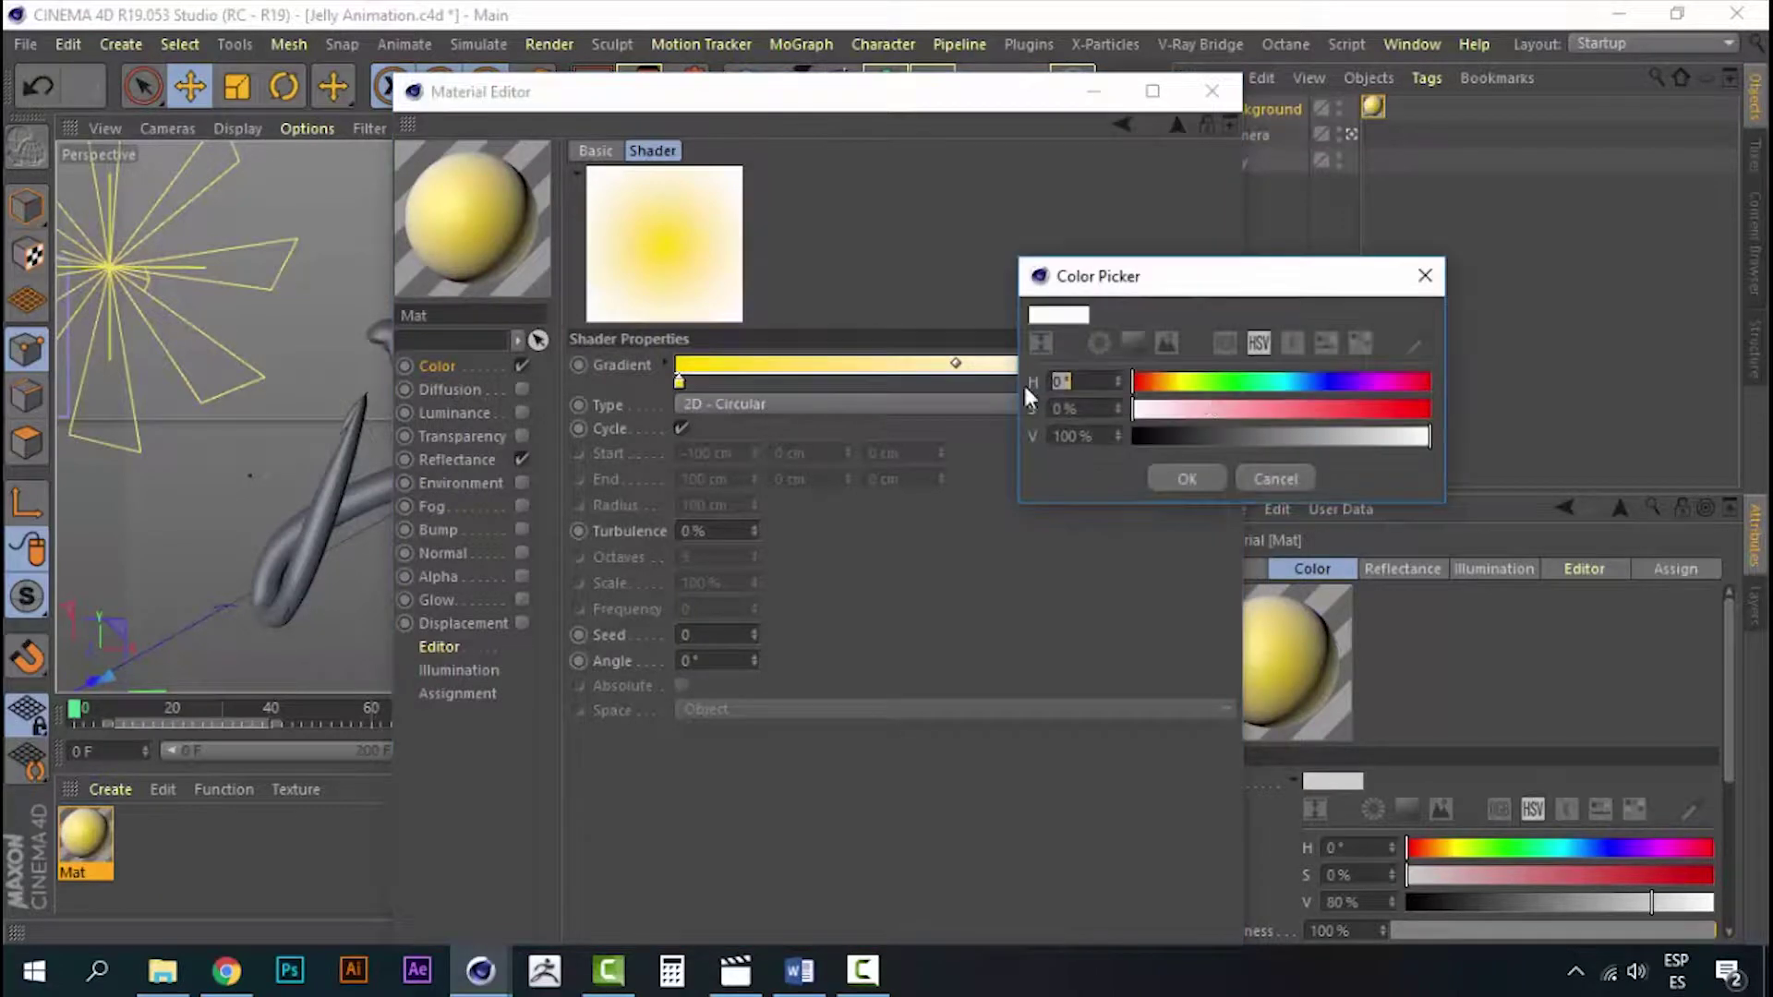
pyautogui.click(1165, 382)
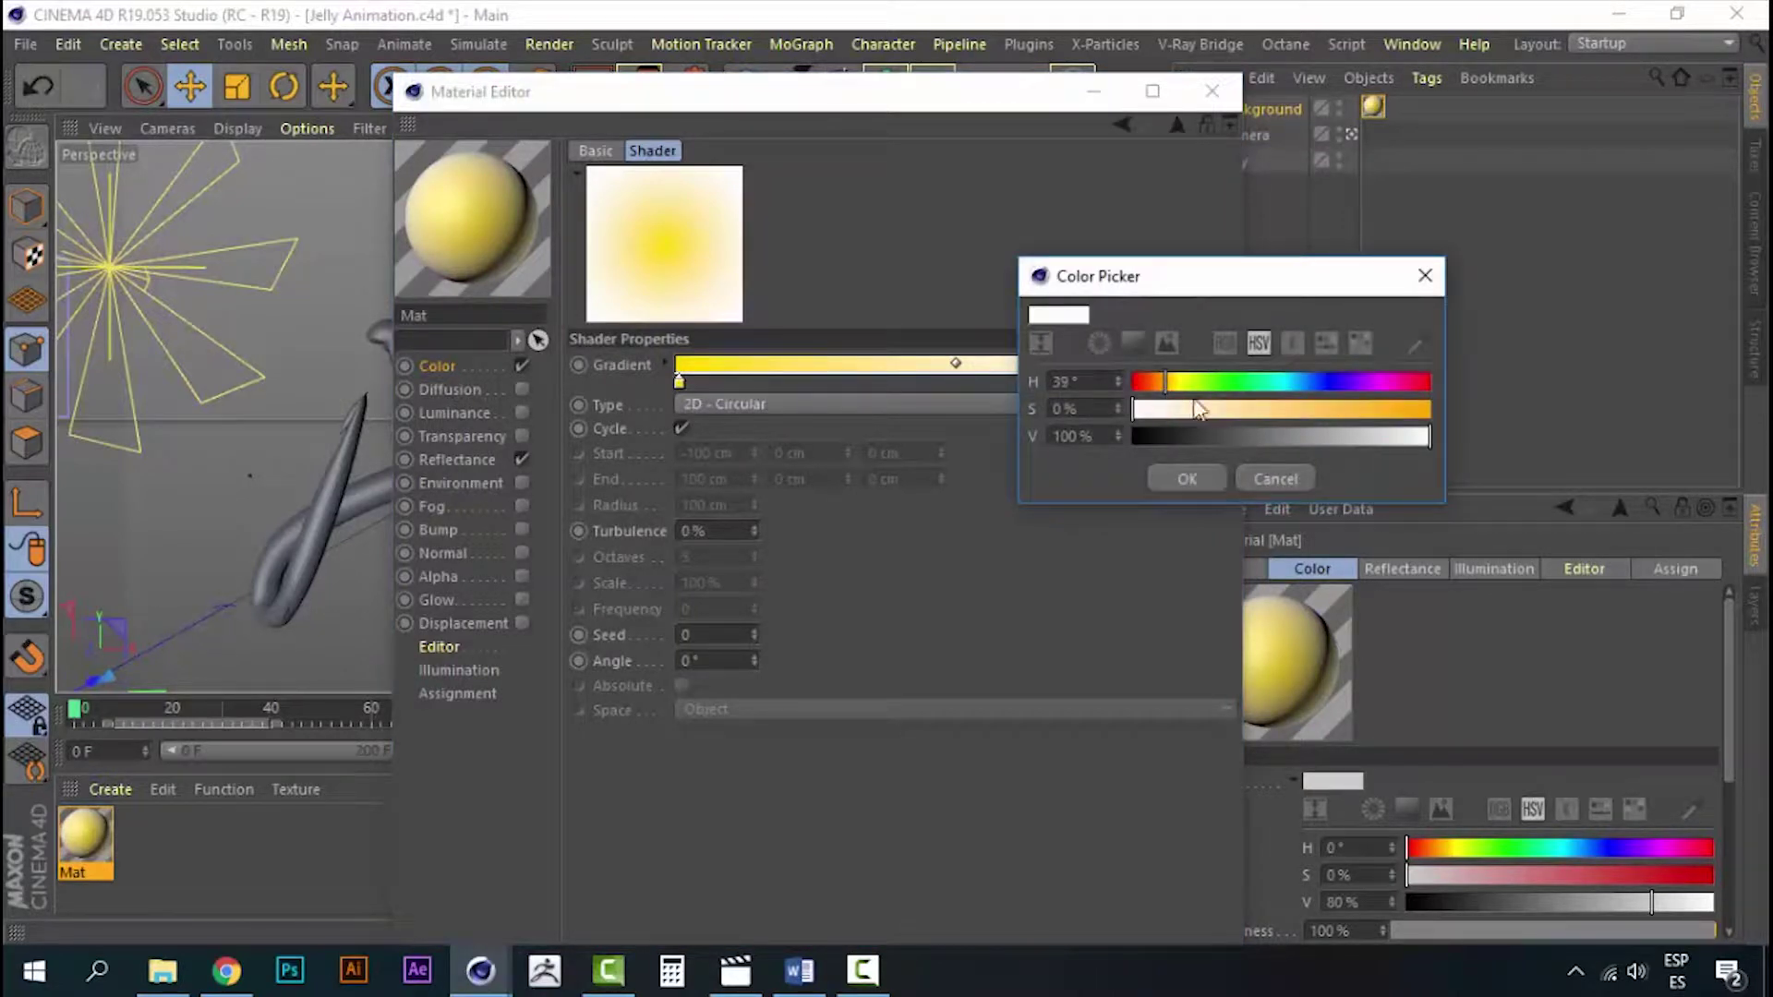
pyautogui.click(1353, 408)
pyautogui.moveTo(1382, 418); pyautogui.dragTo(1453, 419)
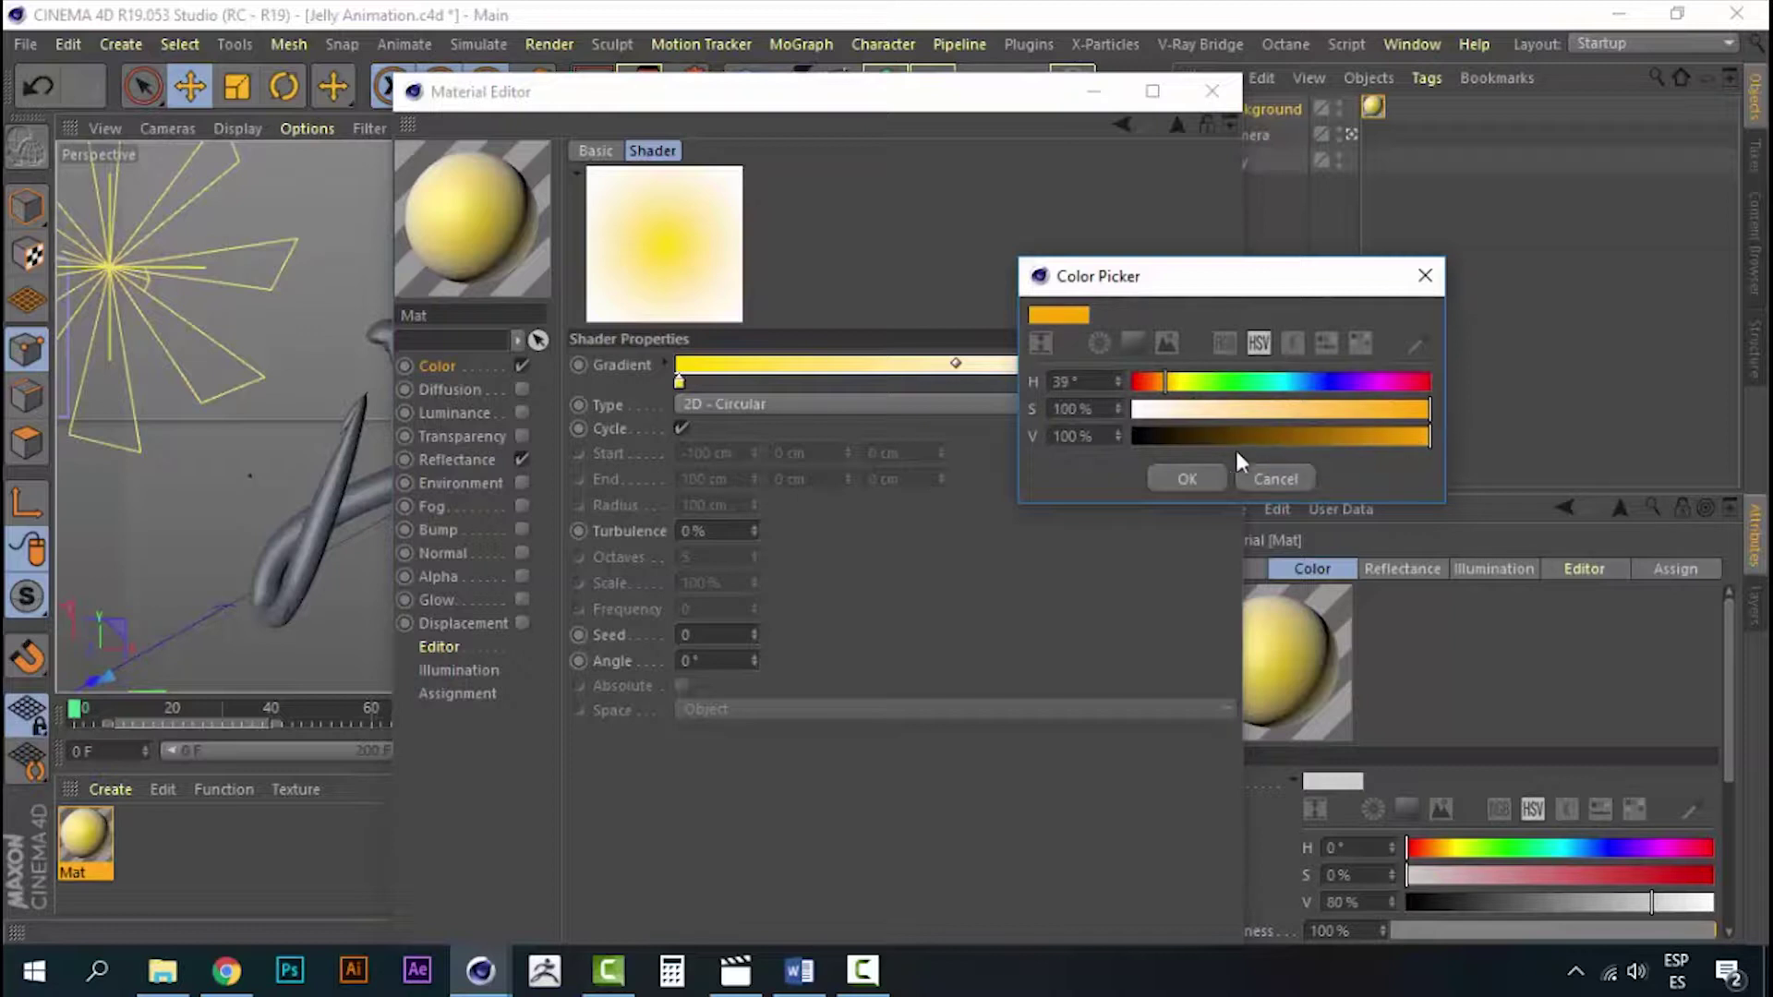
pyautogui.click(1196, 474)
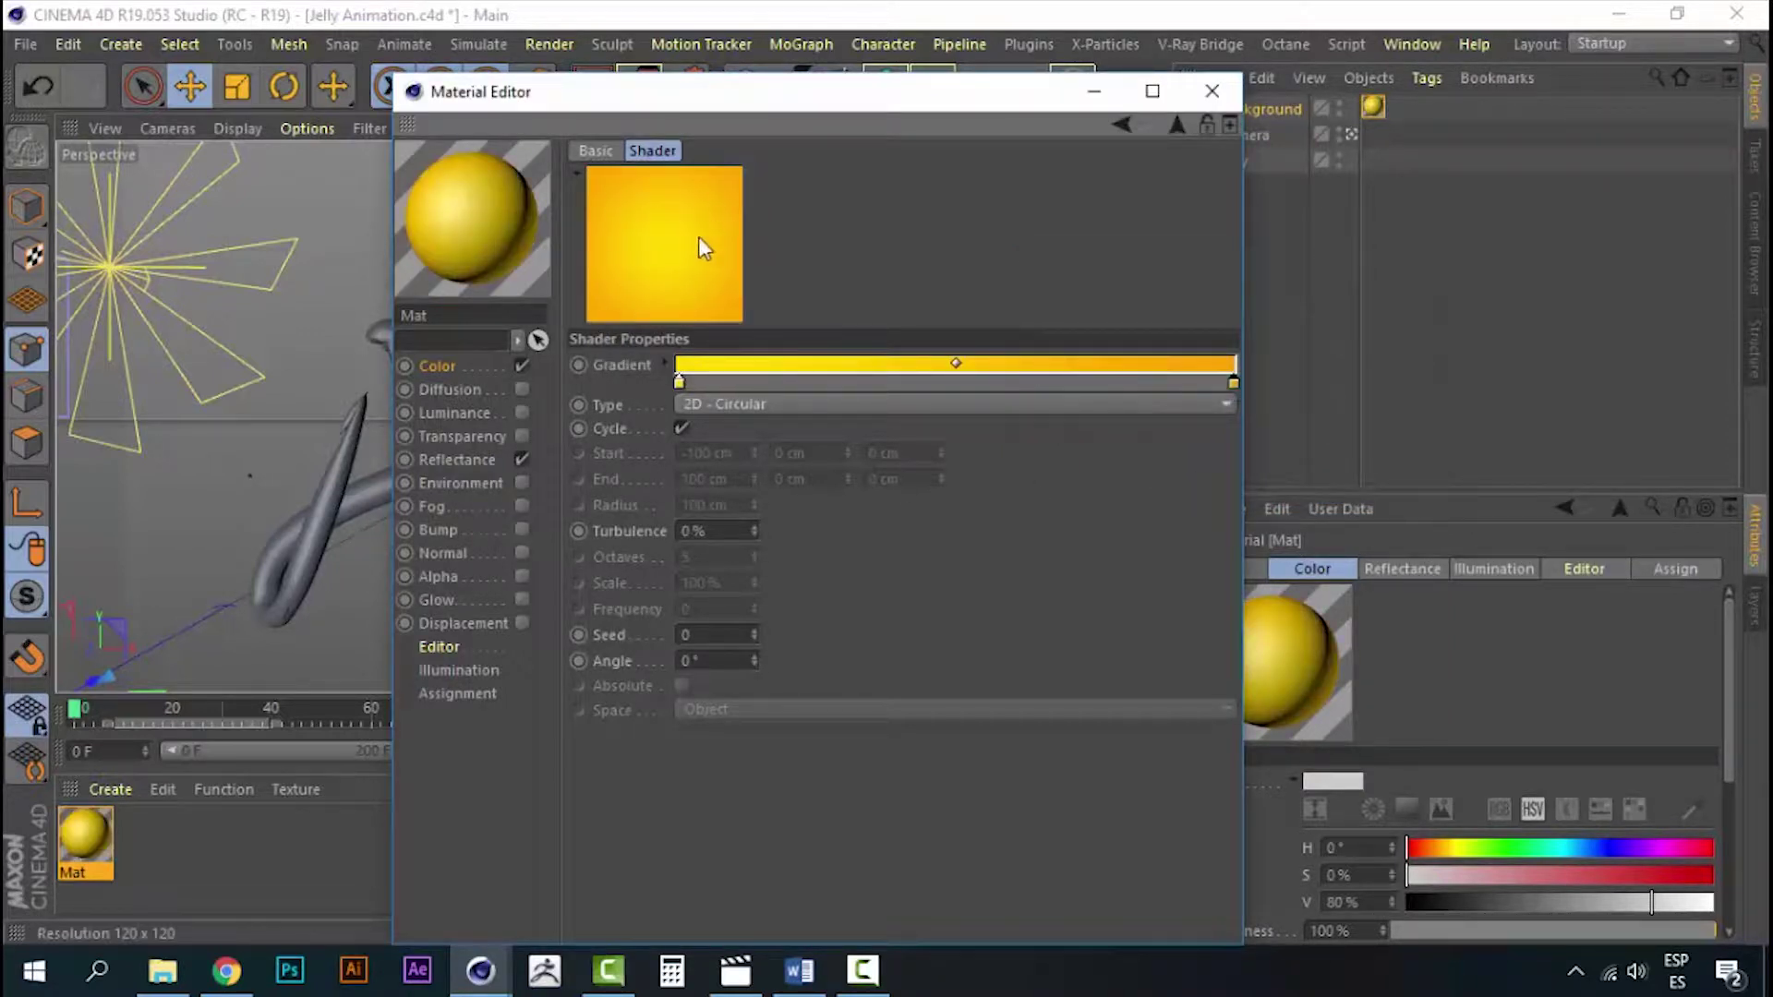
pyautogui.click(1211, 91)
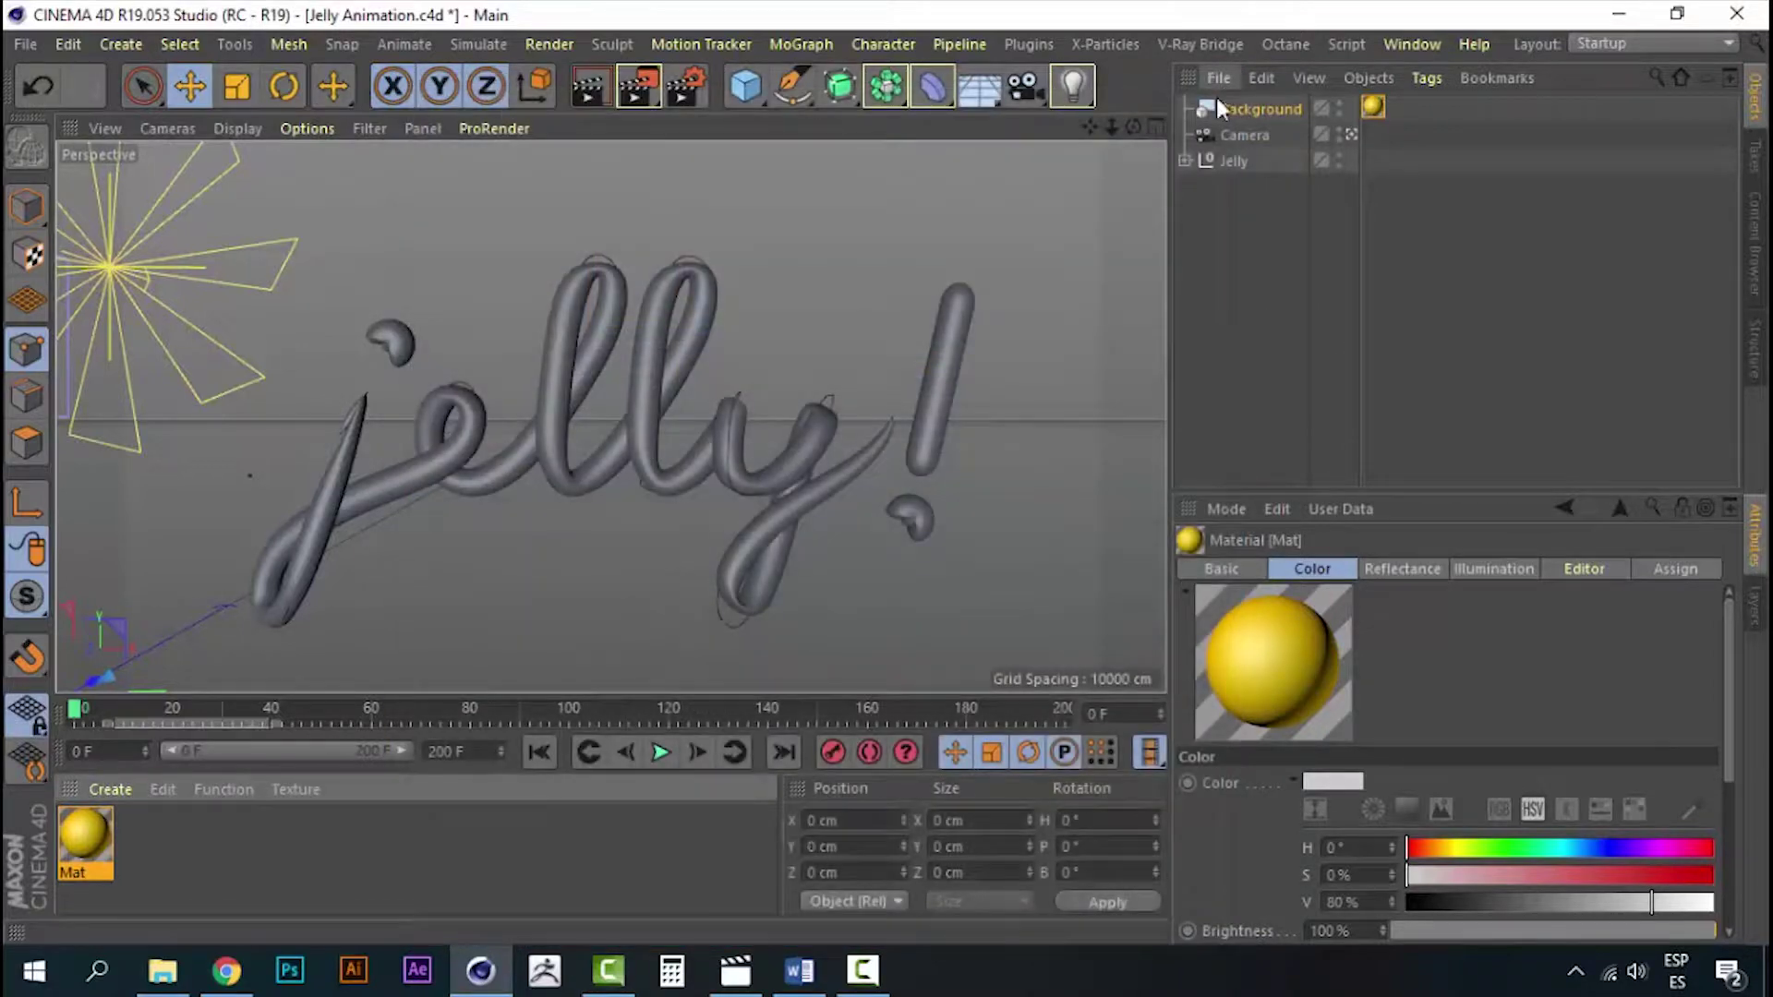
pyautogui.hotkey('ctrl', 'r')
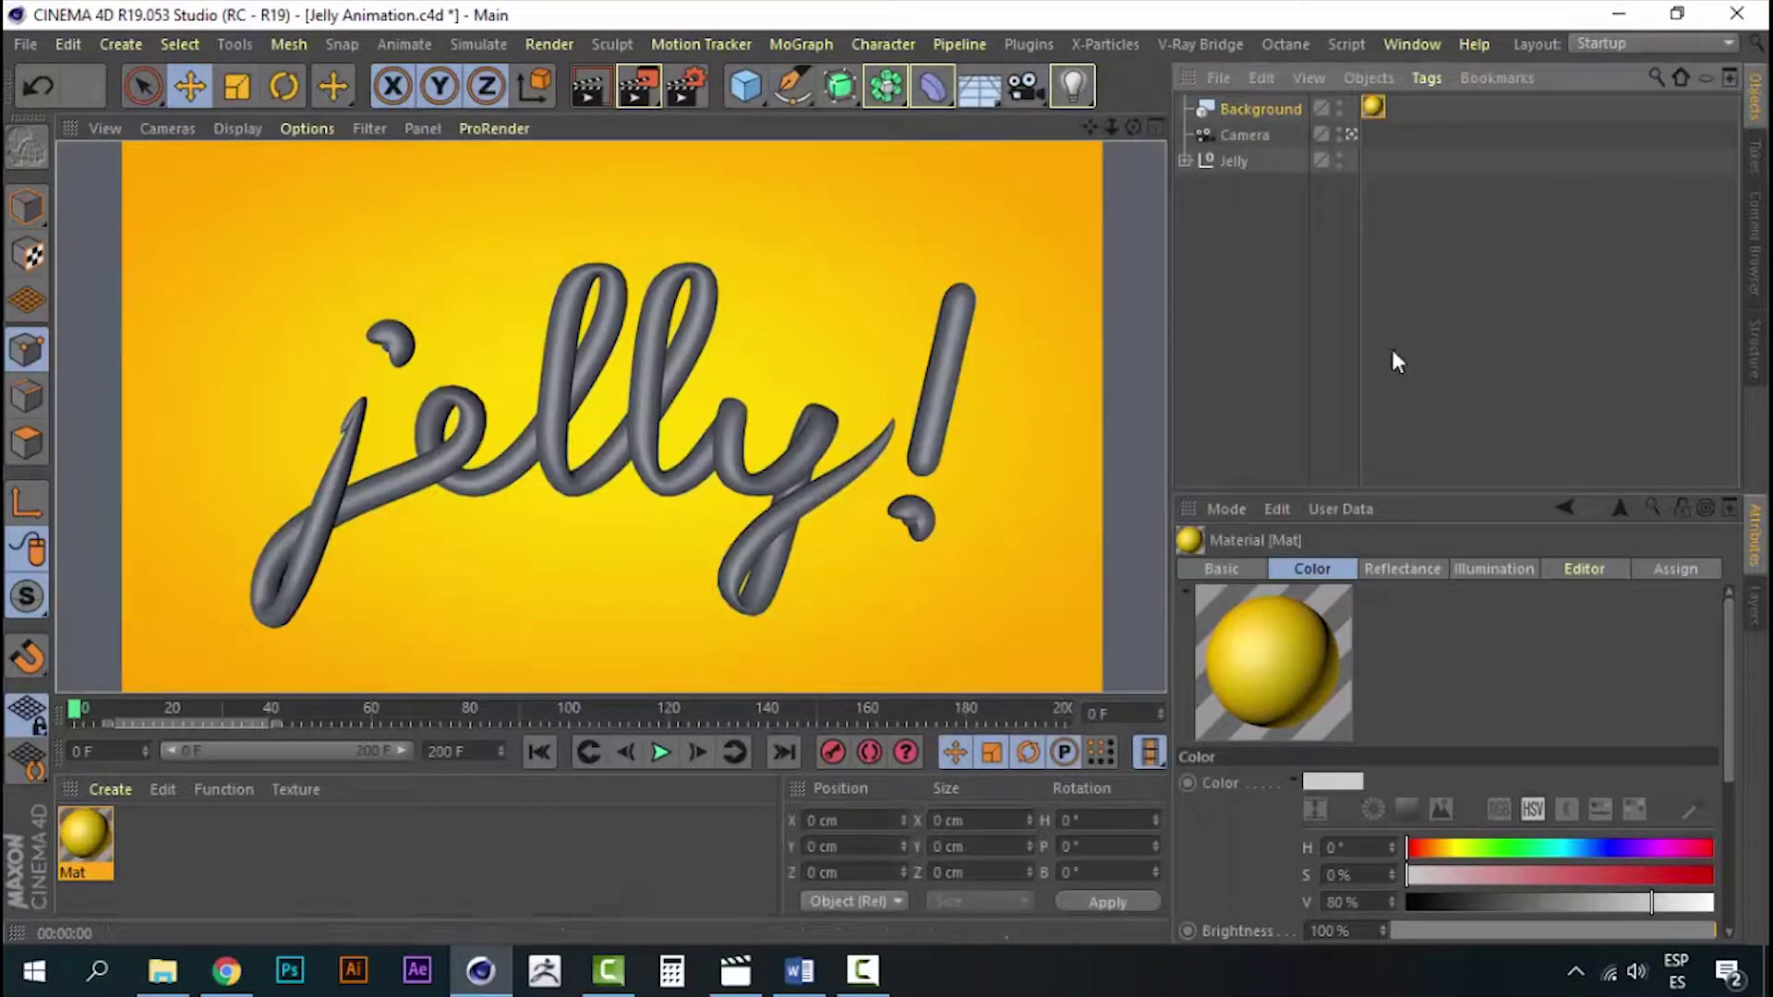
pyautogui.click(1051, 432)
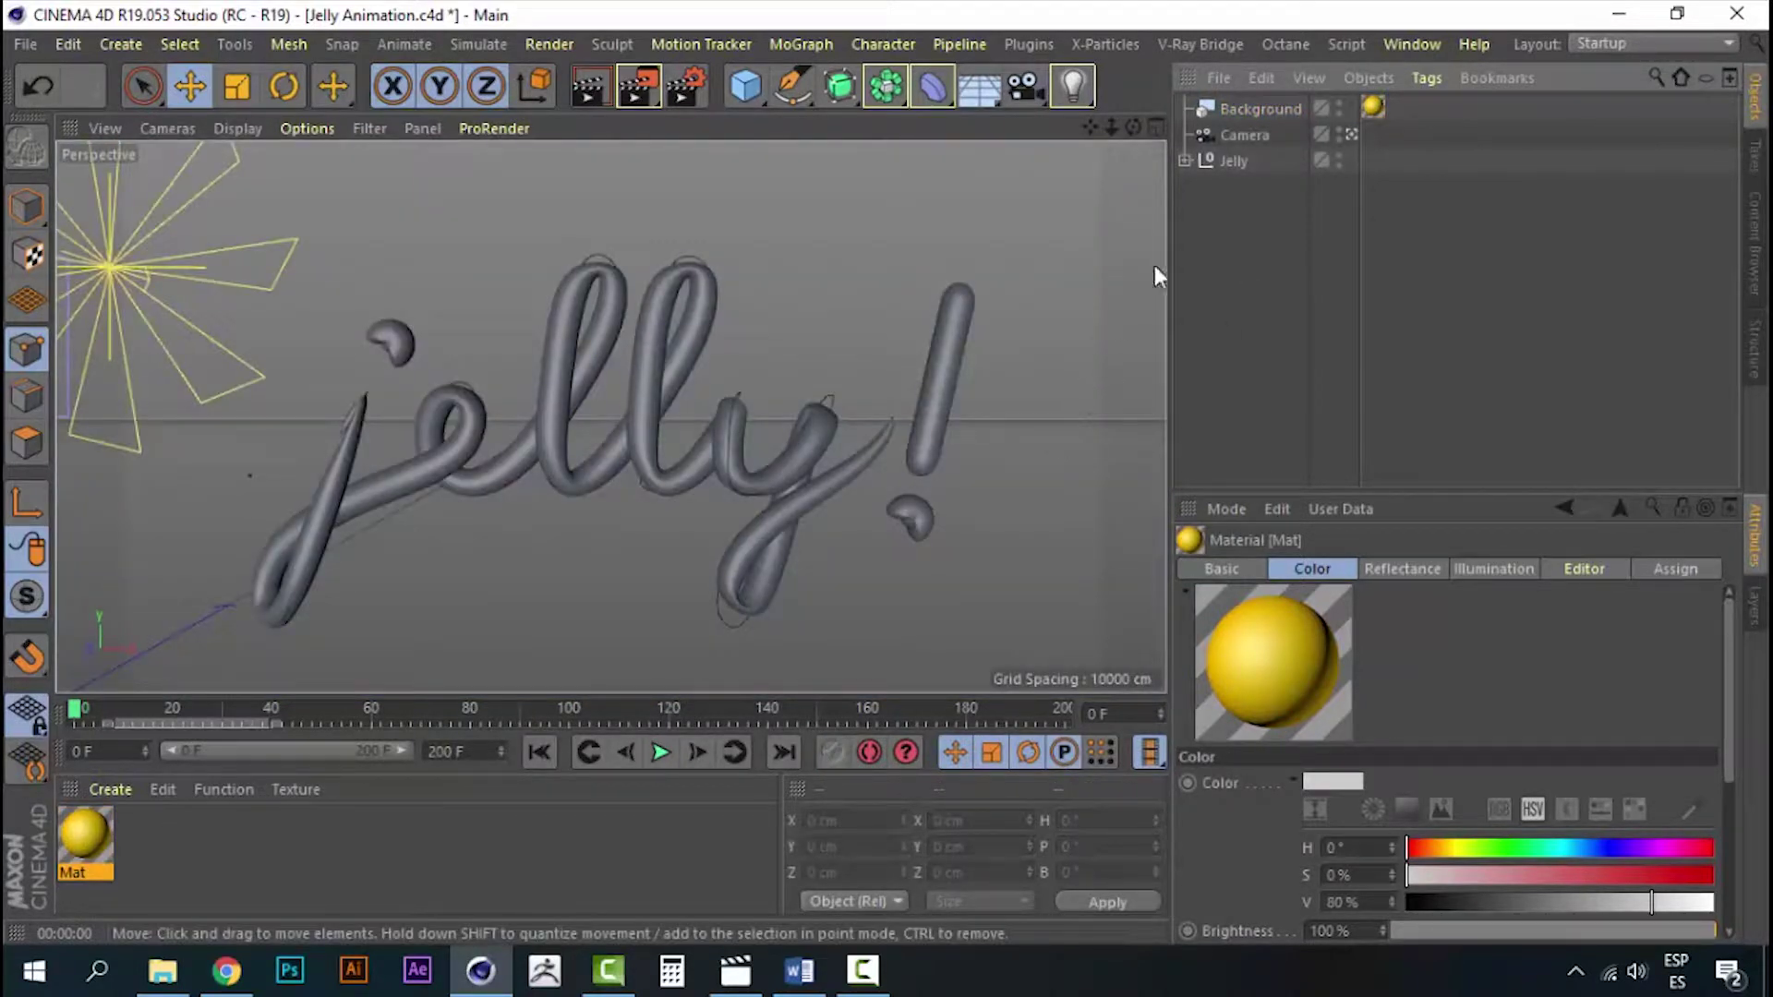
# - Select the Light and move it up beneath the 'jelly!' text
pyautogui.click(1353, 135)
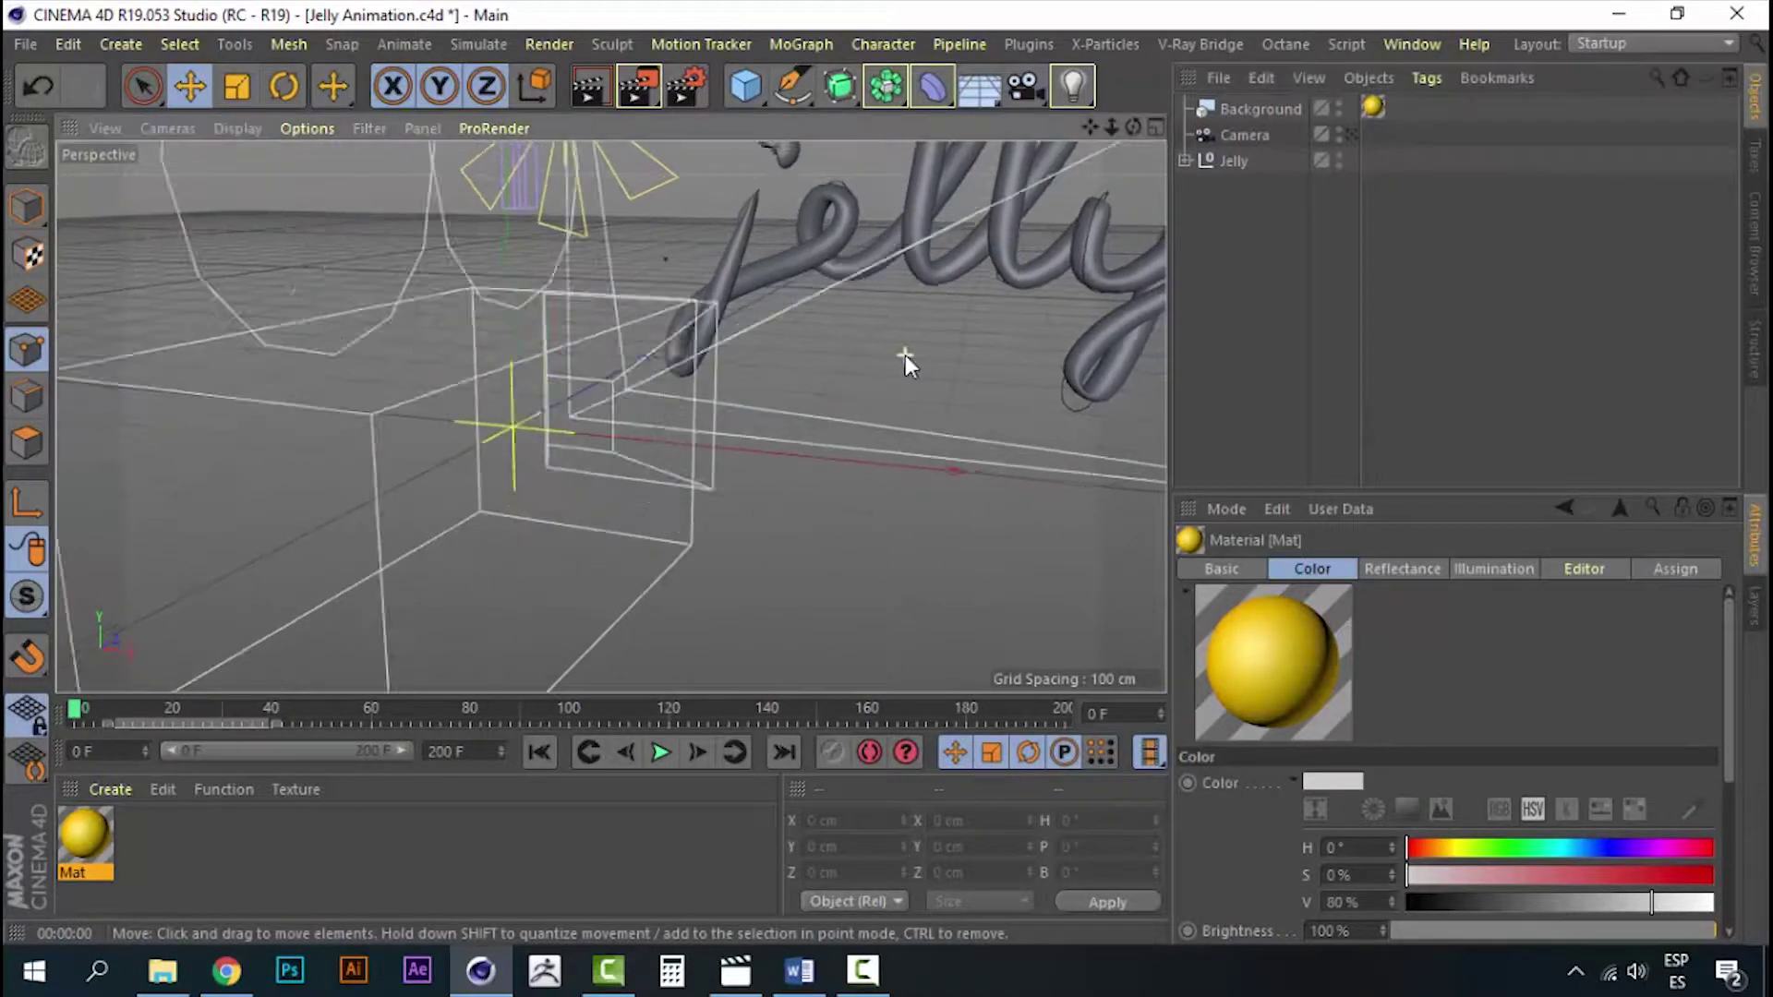
pyautogui.moveTo(905, 355)
pyautogui.keyDown('alt'); pyautogui.mouseDown()
pyautogui.moveTo(925, 301)
pyautogui.moveTo(826, 329)
pyautogui.moveTo(855, 452)
pyautogui.moveTo(884, 469)
pyautogui.mouseUp(); pyautogui.keyUp('alt')
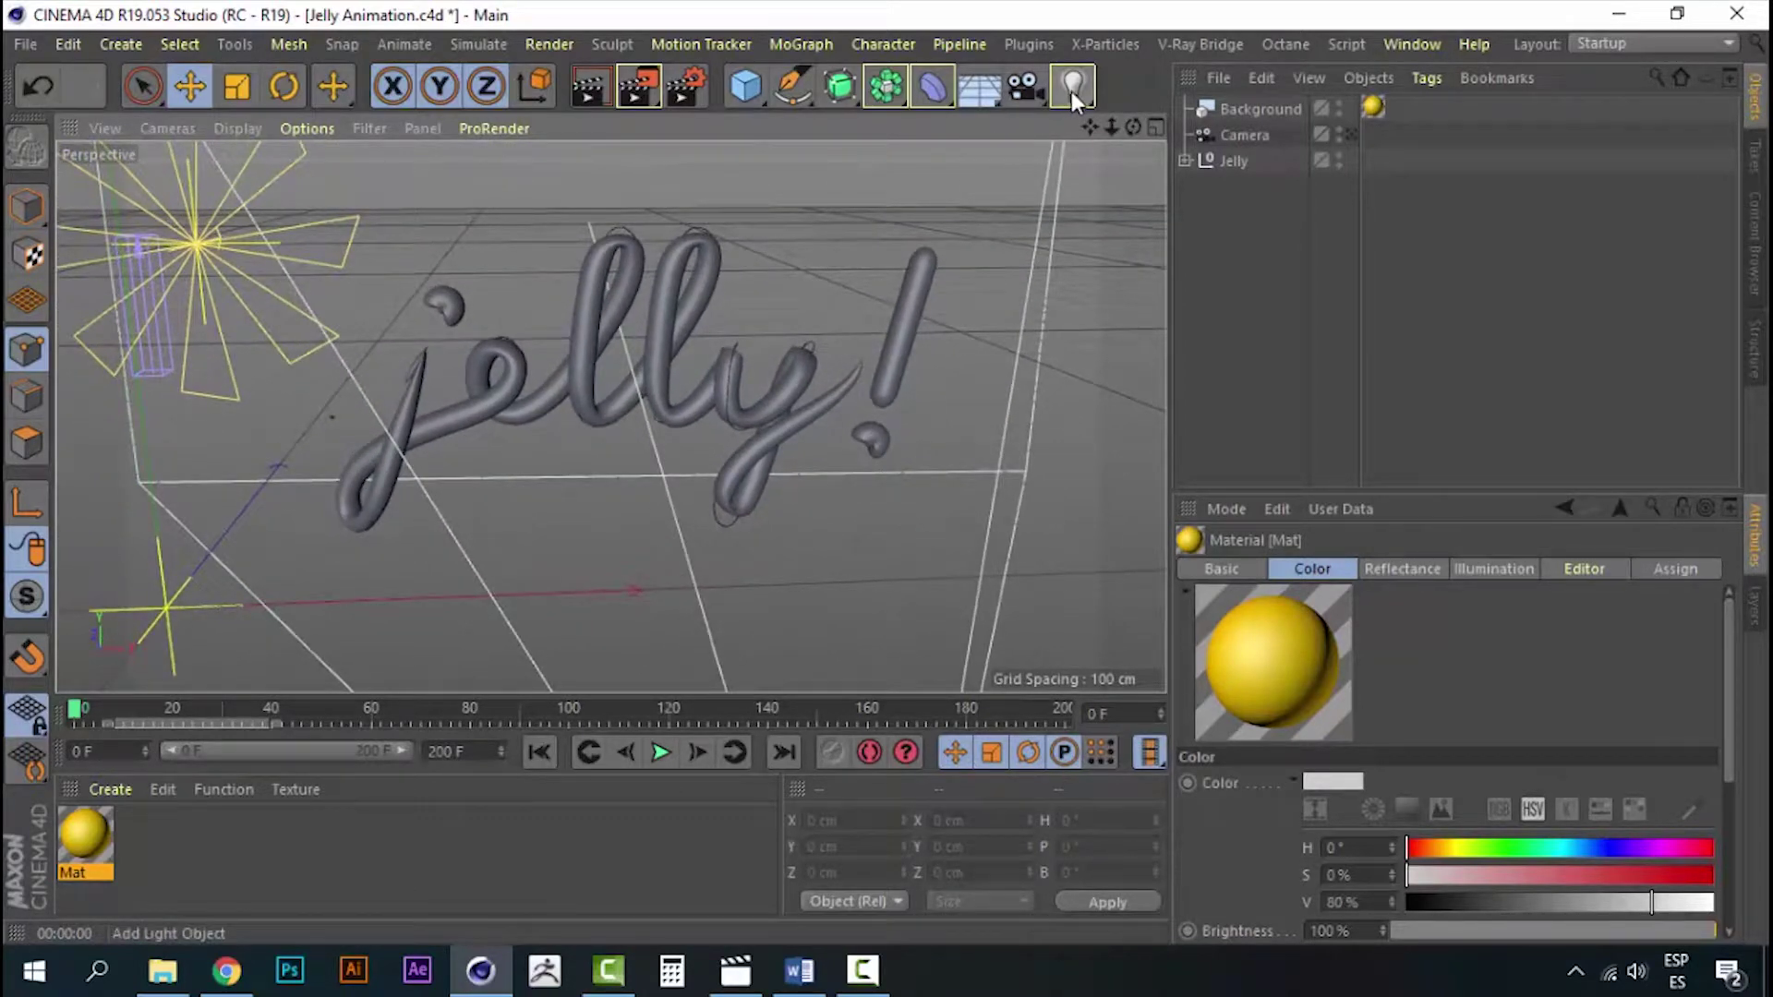
pyautogui.moveTo(1071, 91)
pyautogui.mouseDown()
pyautogui.moveTo(1244, 155)
pyautogui.moveTo(1319, 158)
pyautogui.mouseUp()
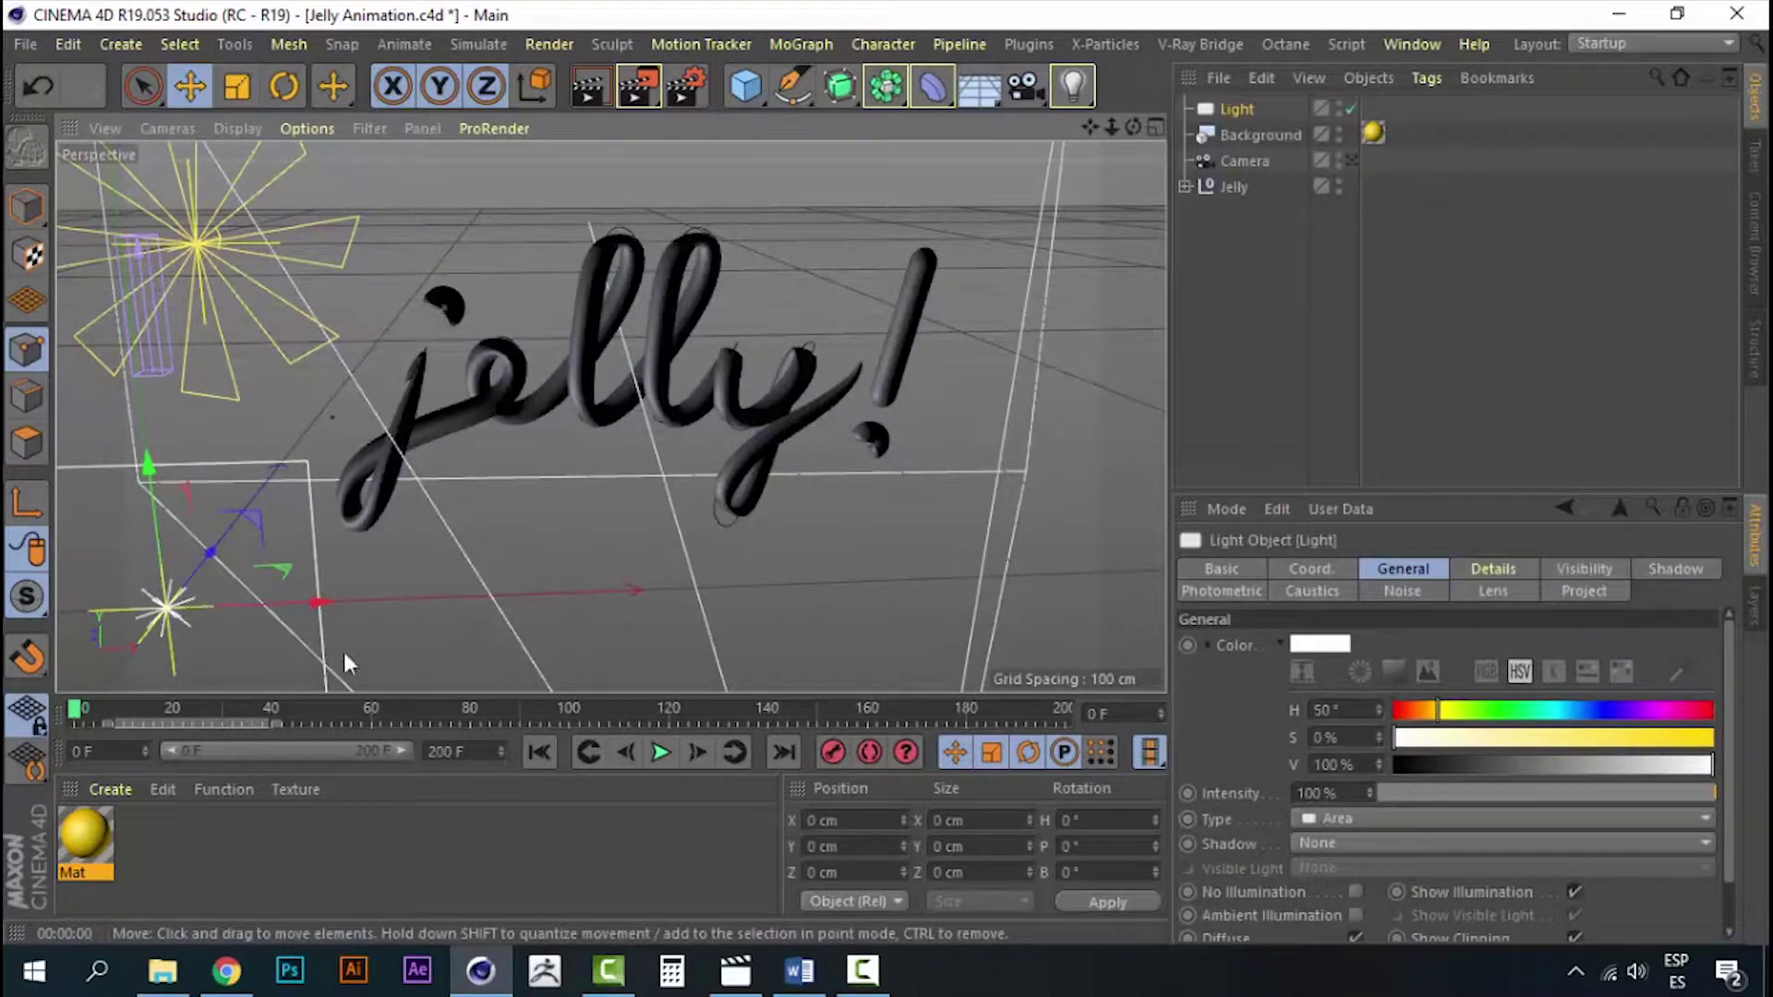
pyautogui.moveTo(318, 601)
pyautogui.mouseDown()
pyautogui.moveTo(758, 595)
pyautogui.moveTo(738, 594)
pyautogui.mouseUp()
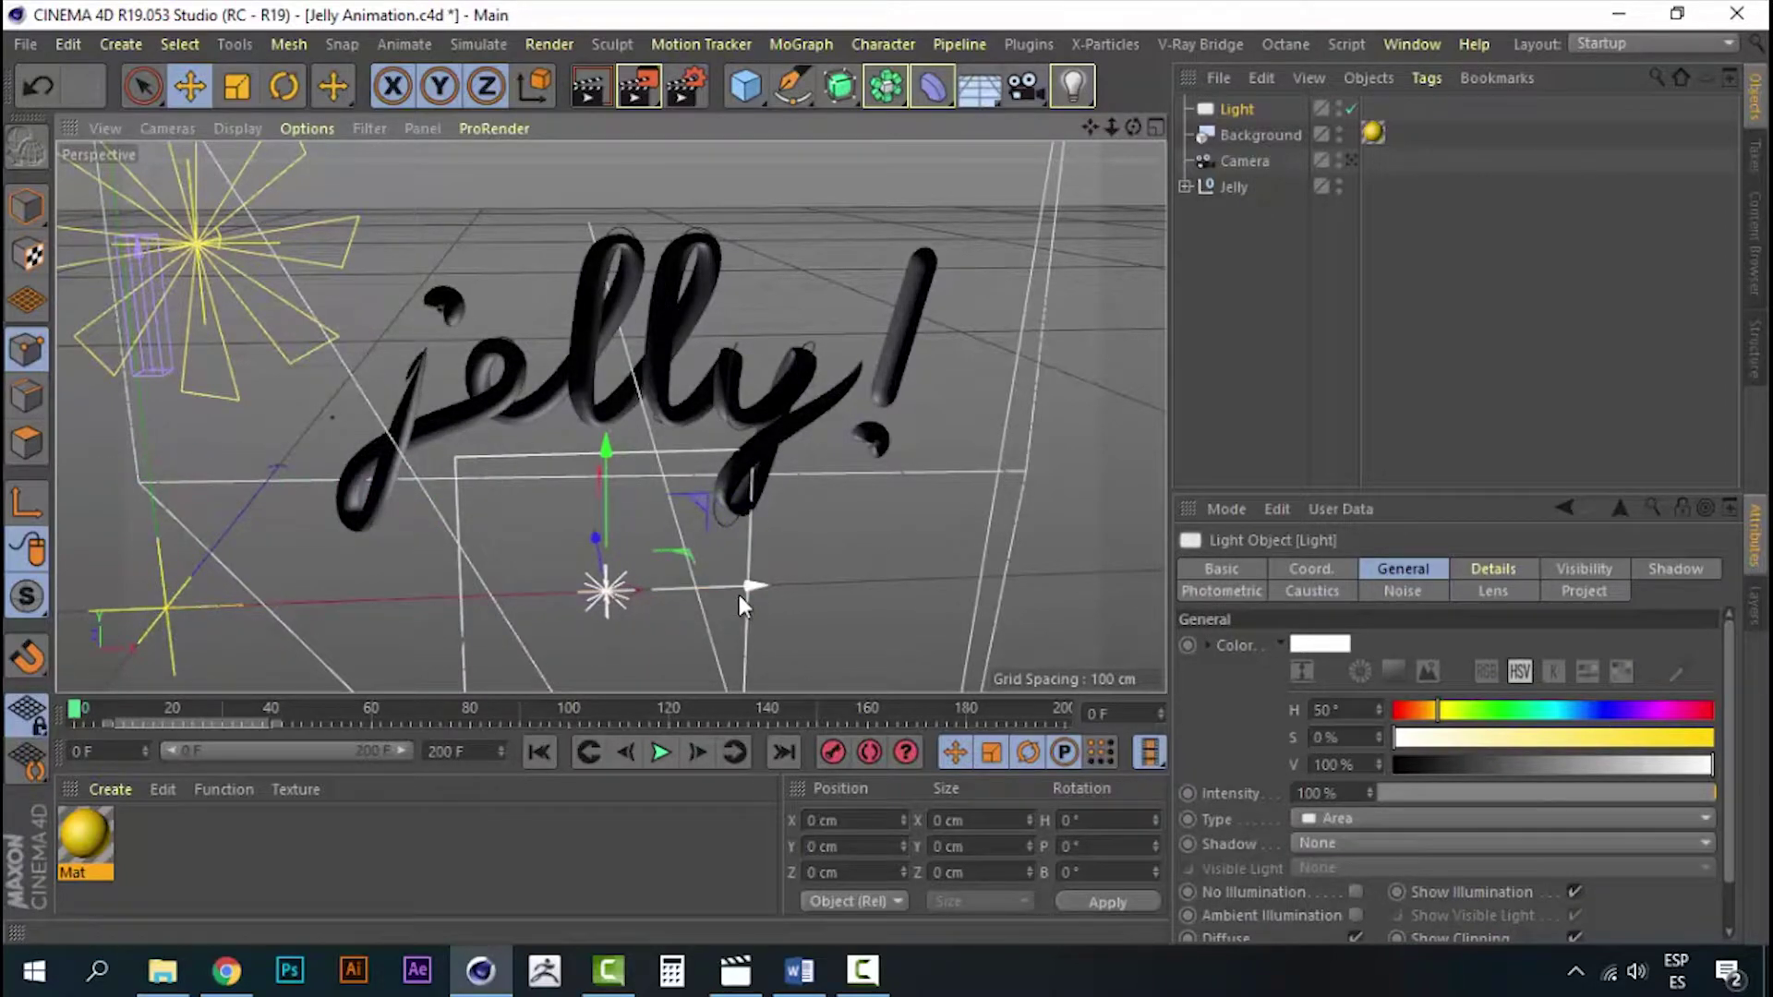
pyautogui.keyDown('alt'); pyautogui.moveTo(996, 497); pyautogui.dragTo(882, 479); pyautogui.keyUp('alt')
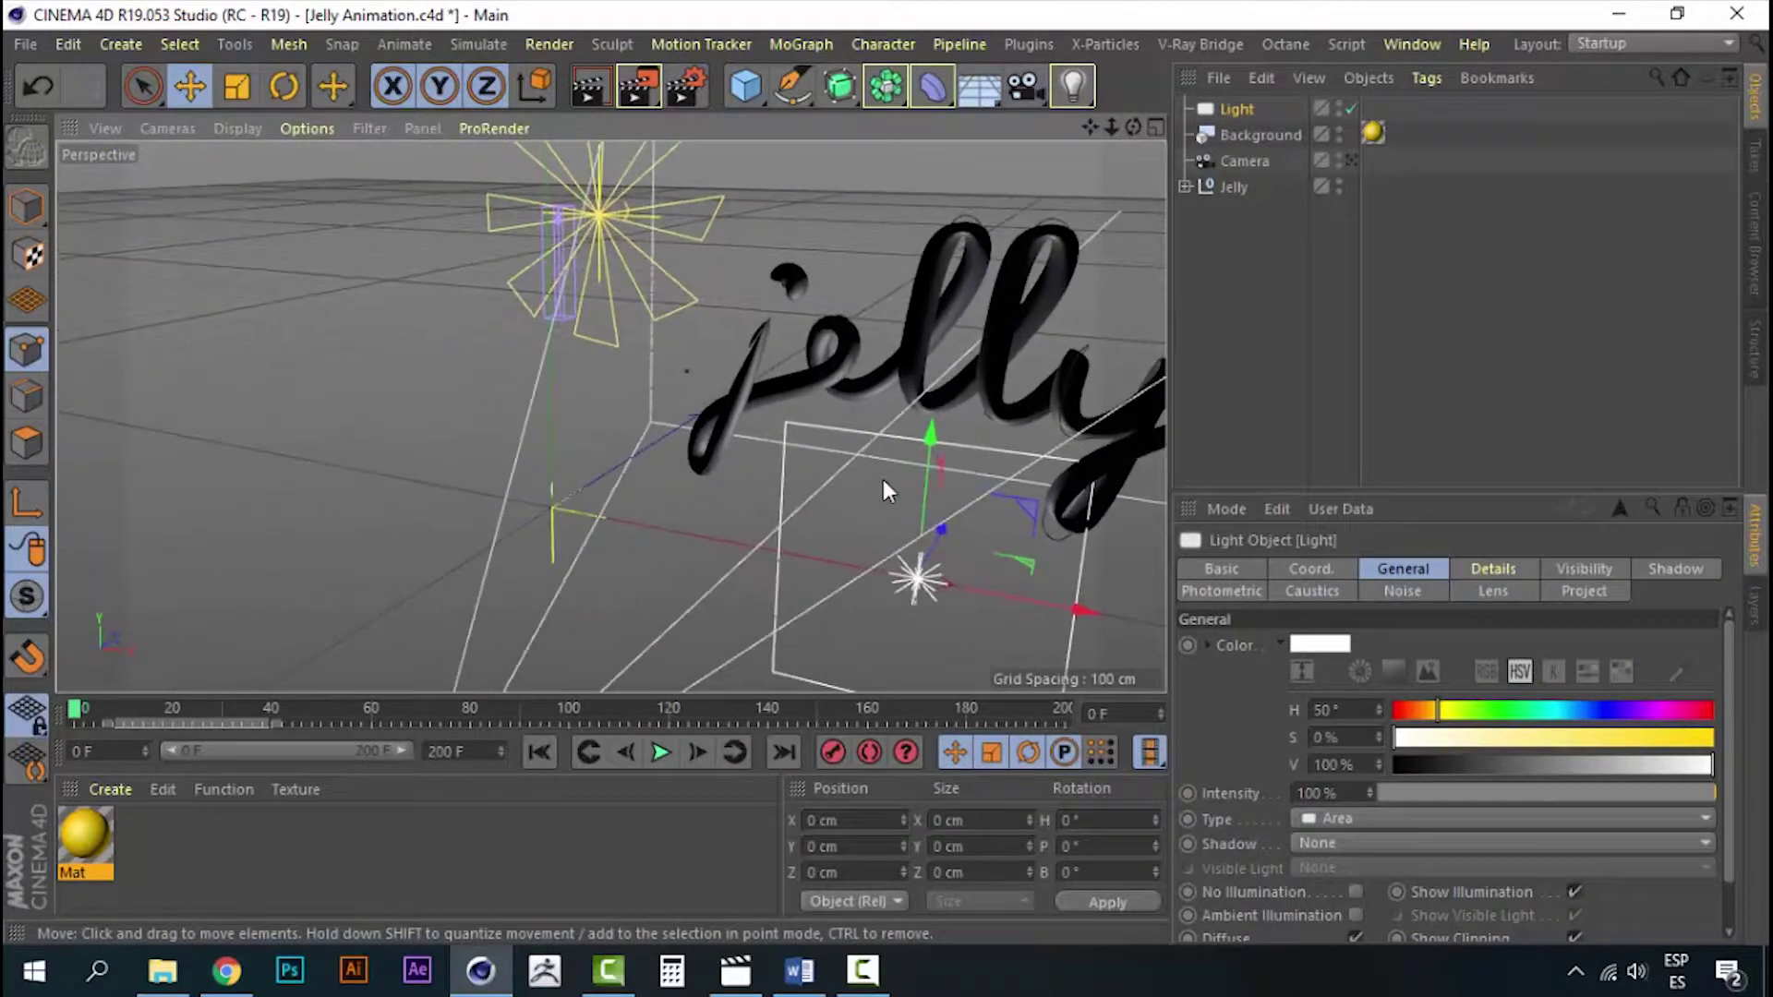
pyautogui.moveTo(1010, 548)
pyautogui.keyDown('alt'); pyautogui.mouseDown()
pyautogui.moveTo(504, 451)
pyautogui.moveTo(723, 502)
pyautogui.moveTo(642, 546)
pyautogui.mouseUp(); pyautogui.keyUp('alt')
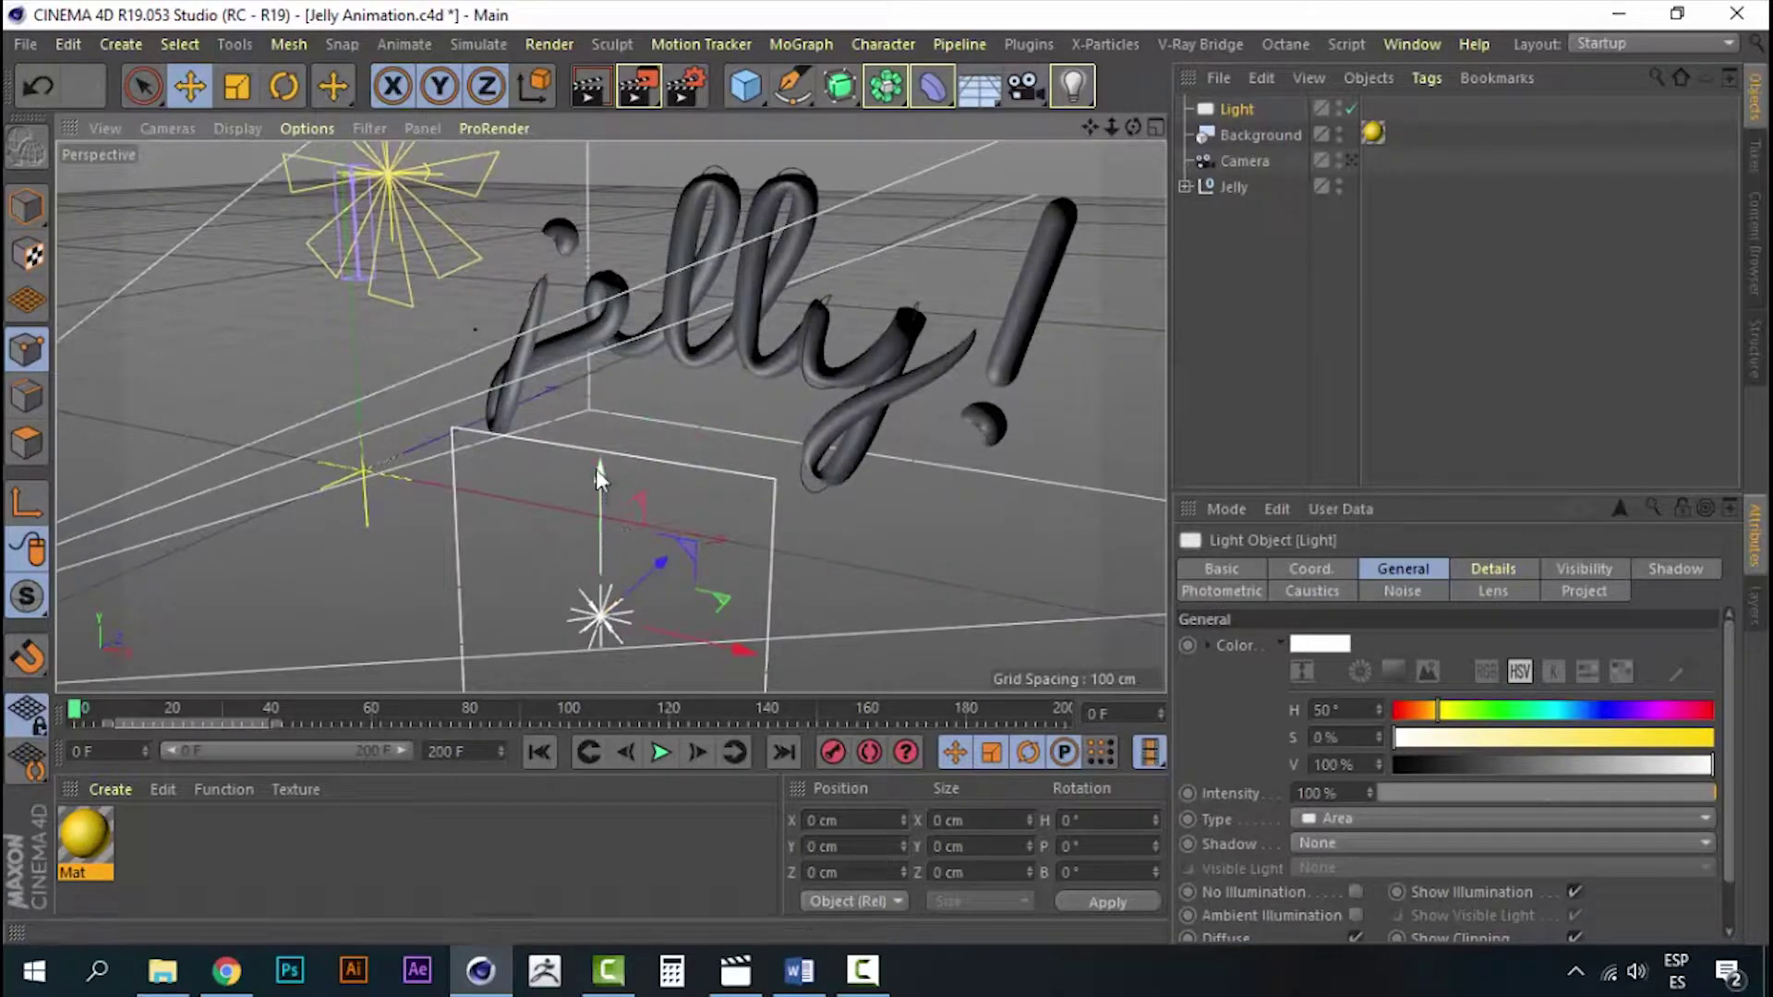
pyautogui.moveTo(595, 469)
pyautogui.mouseDown()
pyautogui.moveTo(600, 332)
pyautogui.moveTo(600, 375)
pyautogui.moveTo(733, 491)
pyautogui.moveTo(585, 471)
pyautogui.mouseUp()
# - Tilt the light toward the text and orbit the view to face the text front-on
pyautogui.press('r')
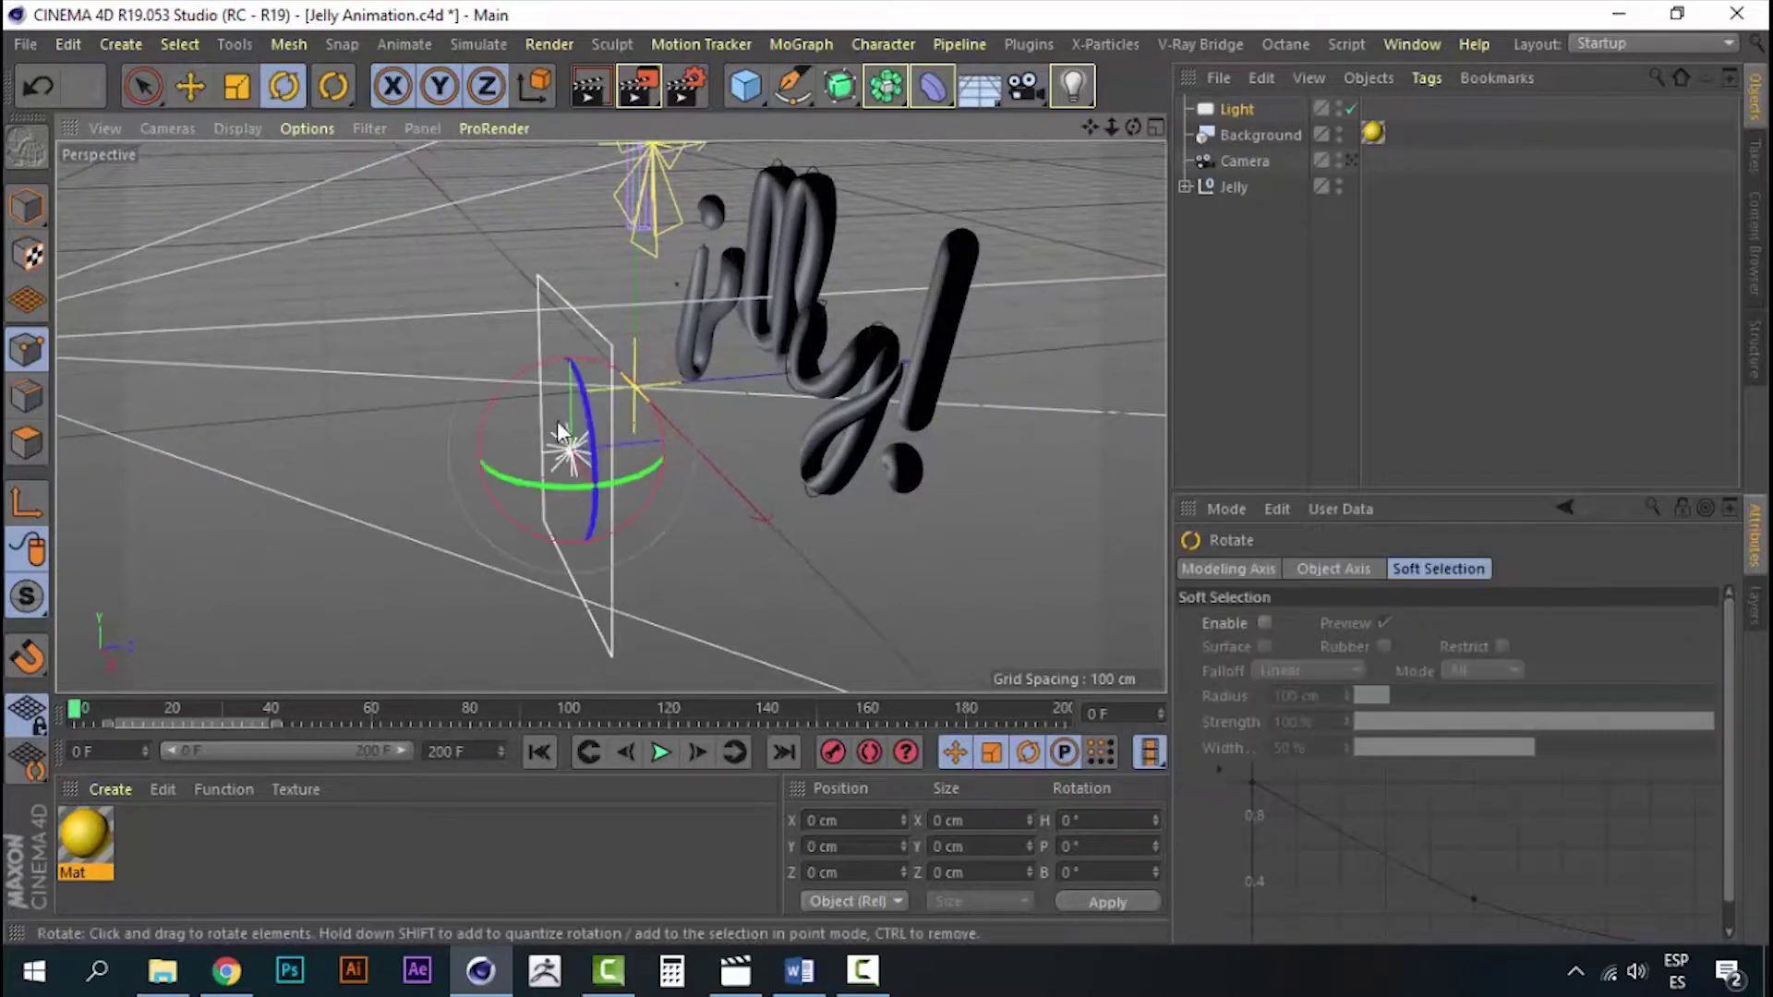
pyautogui.moveTo(534, 369); pyautogui.dragTo(511, 384)
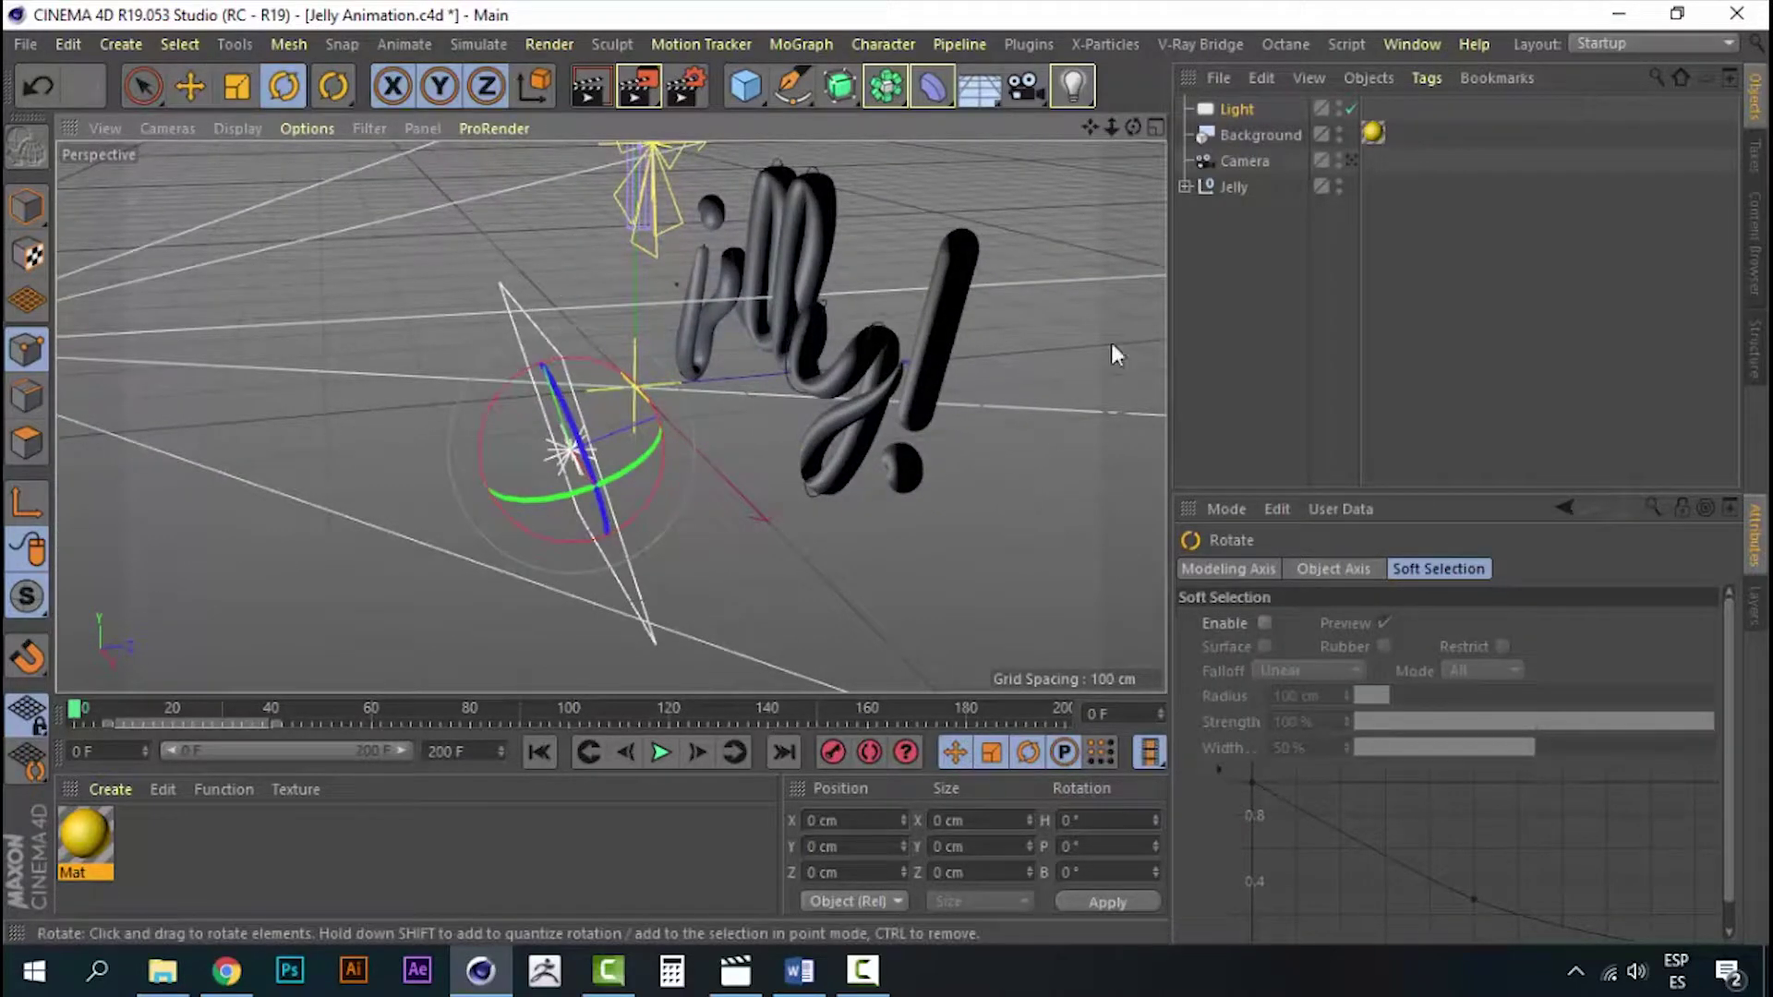
pyautogui.click(1237, 279)
pyautogui.click(1251, 110)
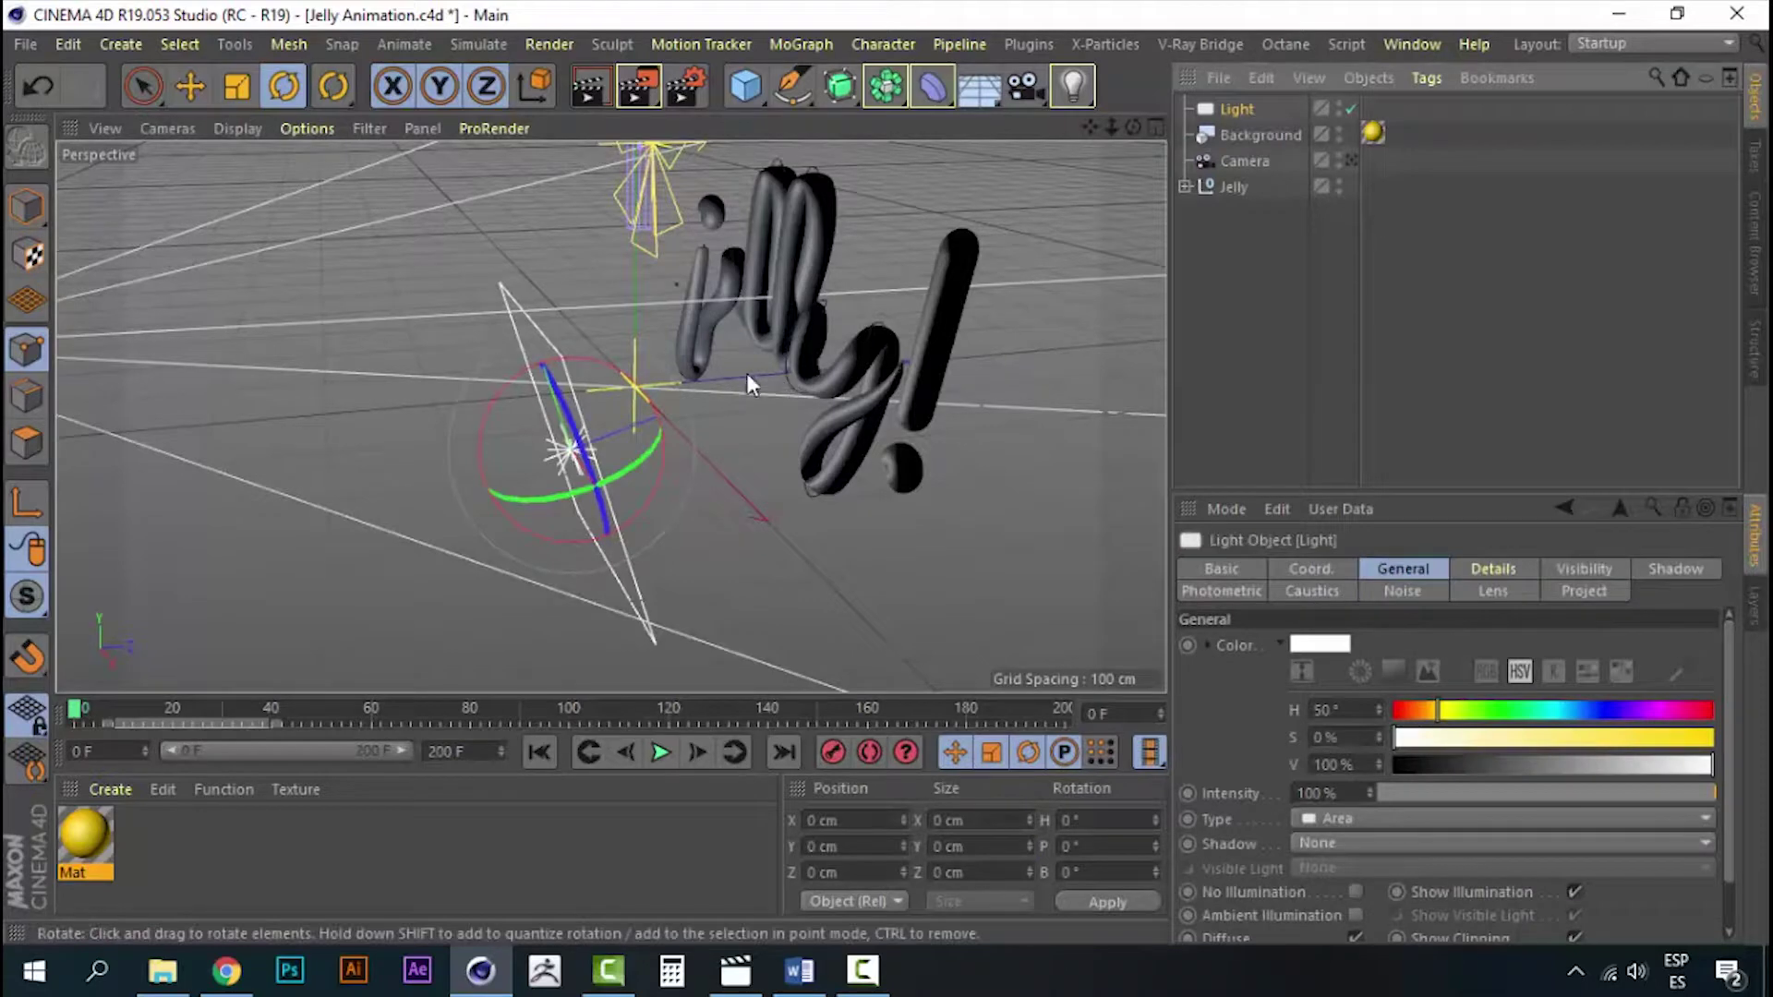
pyautogui.moveTo(746, 373)
pyautogui.keyDown('alt'); pyautogui.mouseDown()
pyautogui.moveTo(735, 351)
pyautogui.moveTo(939, 368)
pyautogui.moveTo(816, 410)
pyautogui.moveTo(846, 418)
pyautogui.moveTo(842, 393)
pyautogui.moveTo(834, 426)
pyautogui.mouseUp(); pyautogui.keyUp('alt')
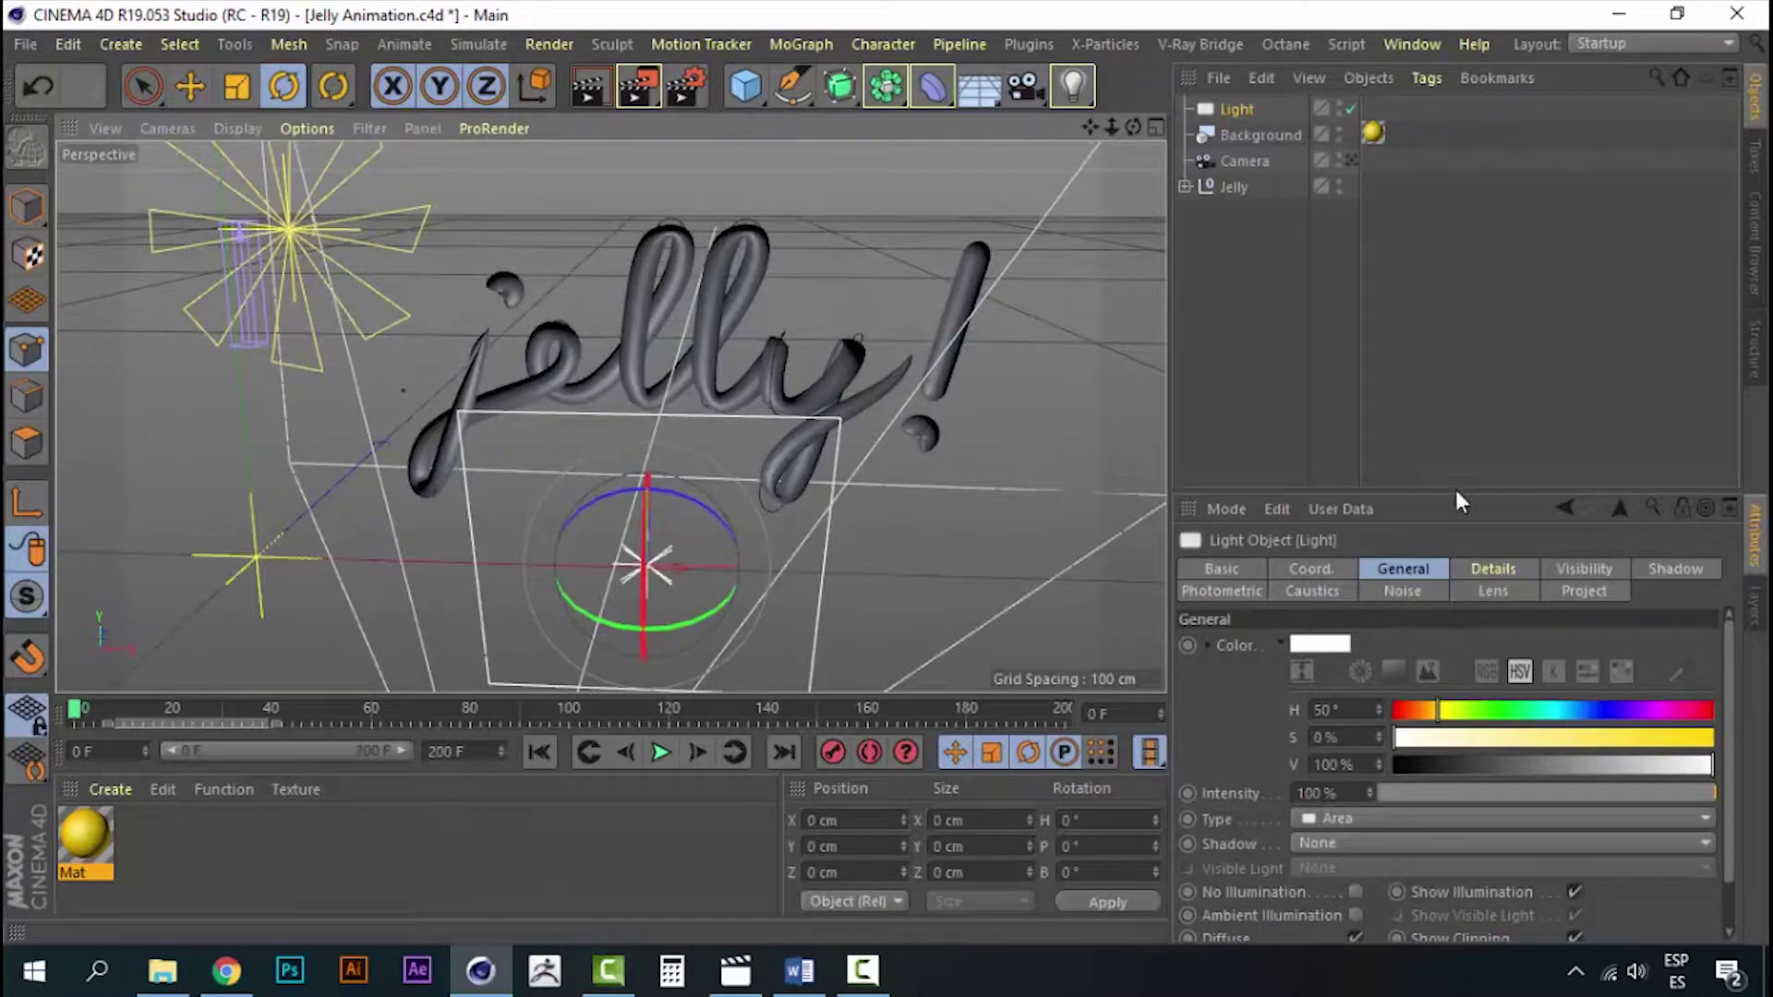
pyautogui.moveTo(962, 505)
pyautogui.keyDown('alt'); pyautogui.mouseDown()
pyautogui.moveTo(857, 501)
pyautogui.moveTo(853, 374)
pyautogui.moveTo(834, 551)
pyautogui.moveTo(1019, 414)
pyautogui.mouseUp(); pyautogui.keyUp('alt')
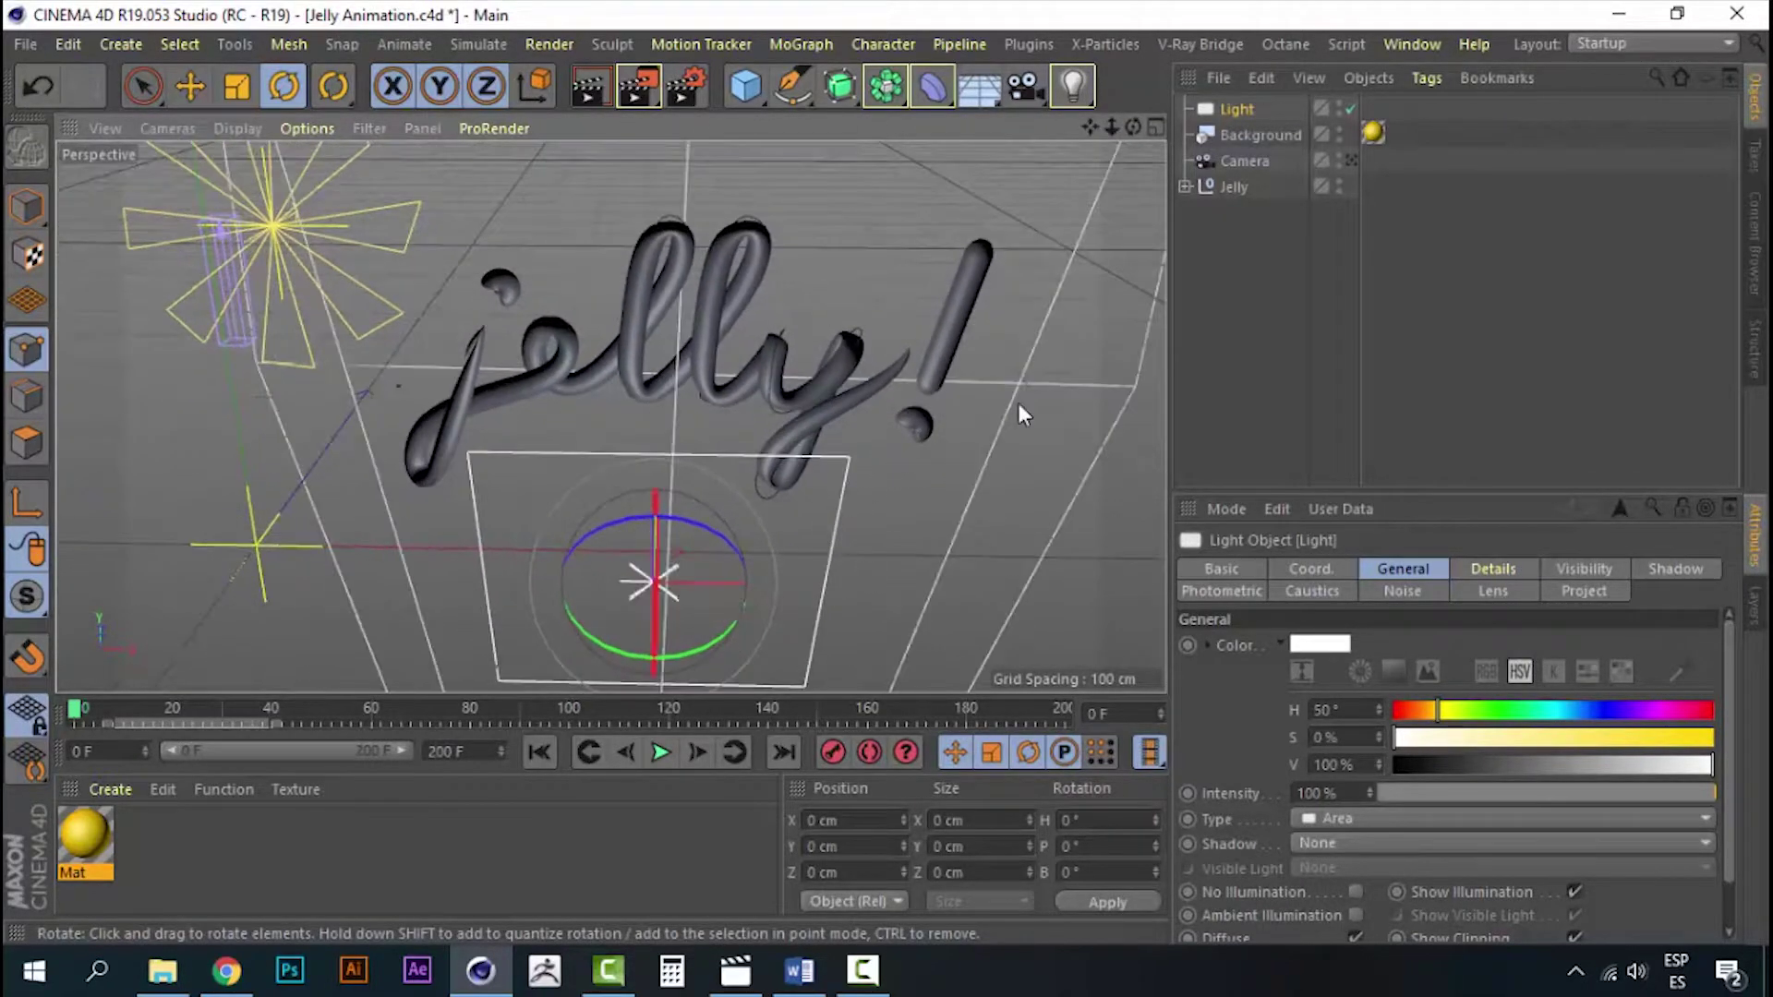
pyautogui.click(1238, 134)
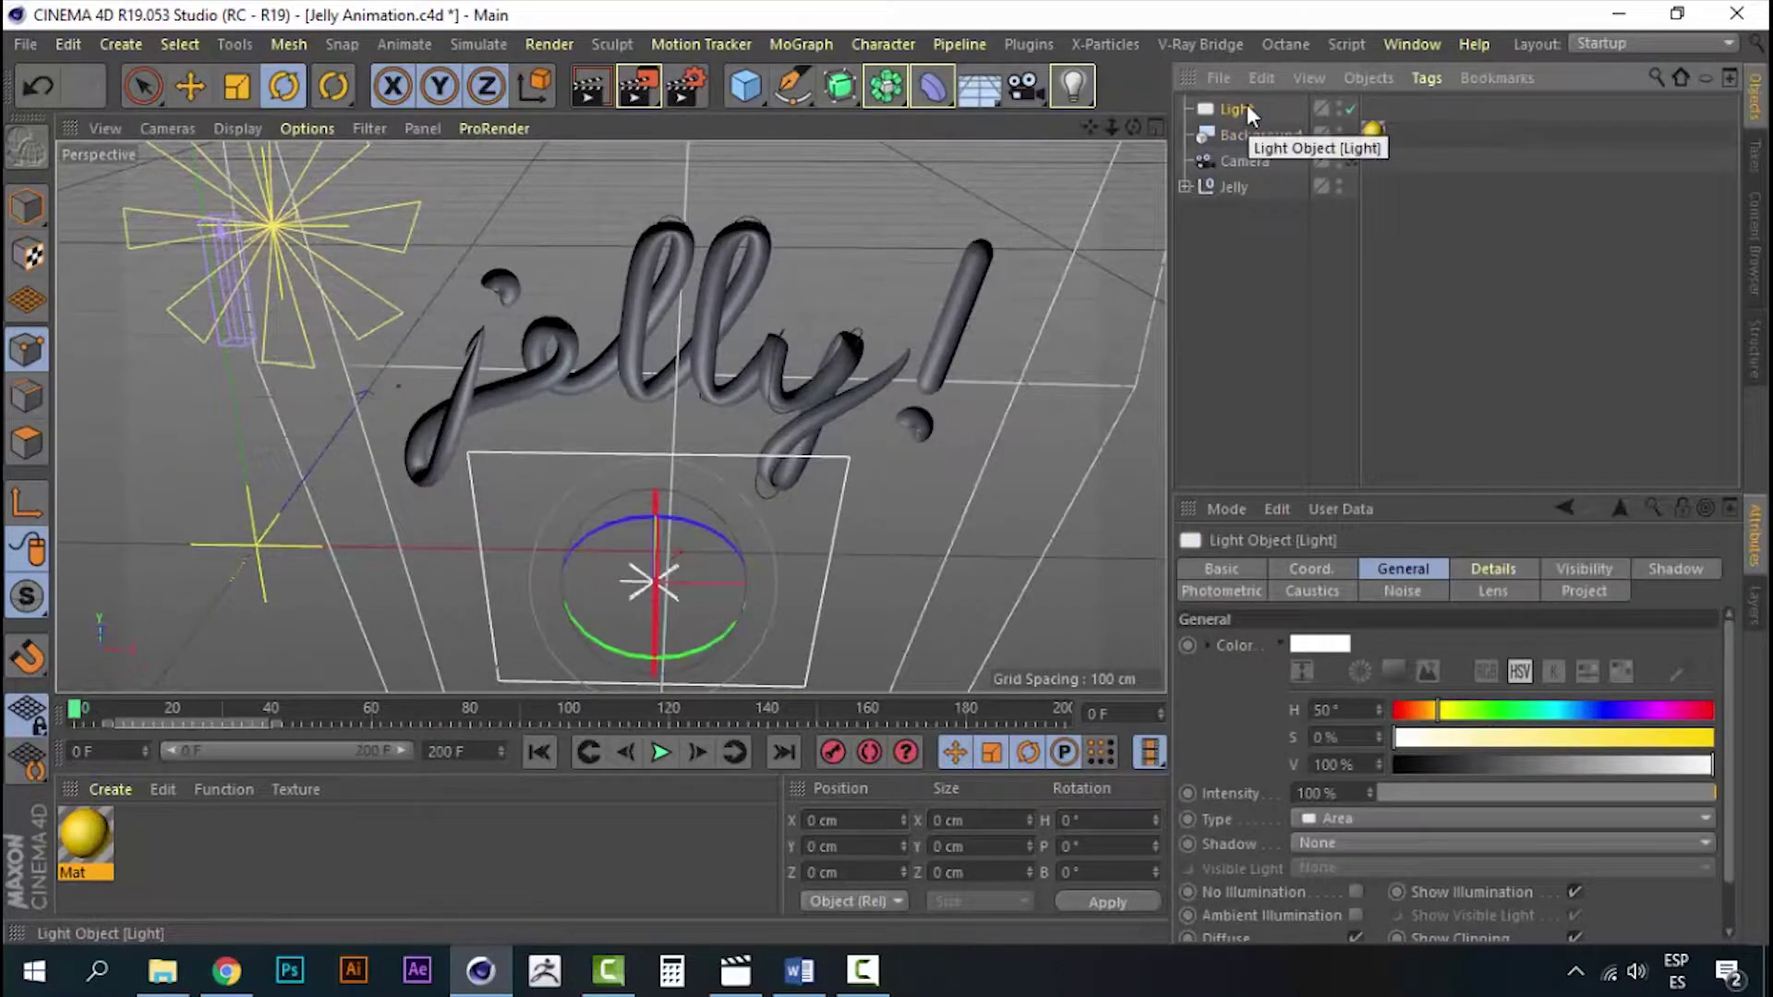
# - Duplicate the light and name the copy 'Second light'
pyautogui.hotkey('ctrl', 'c')
pyautogui.hotkey('ctrl', 'v')
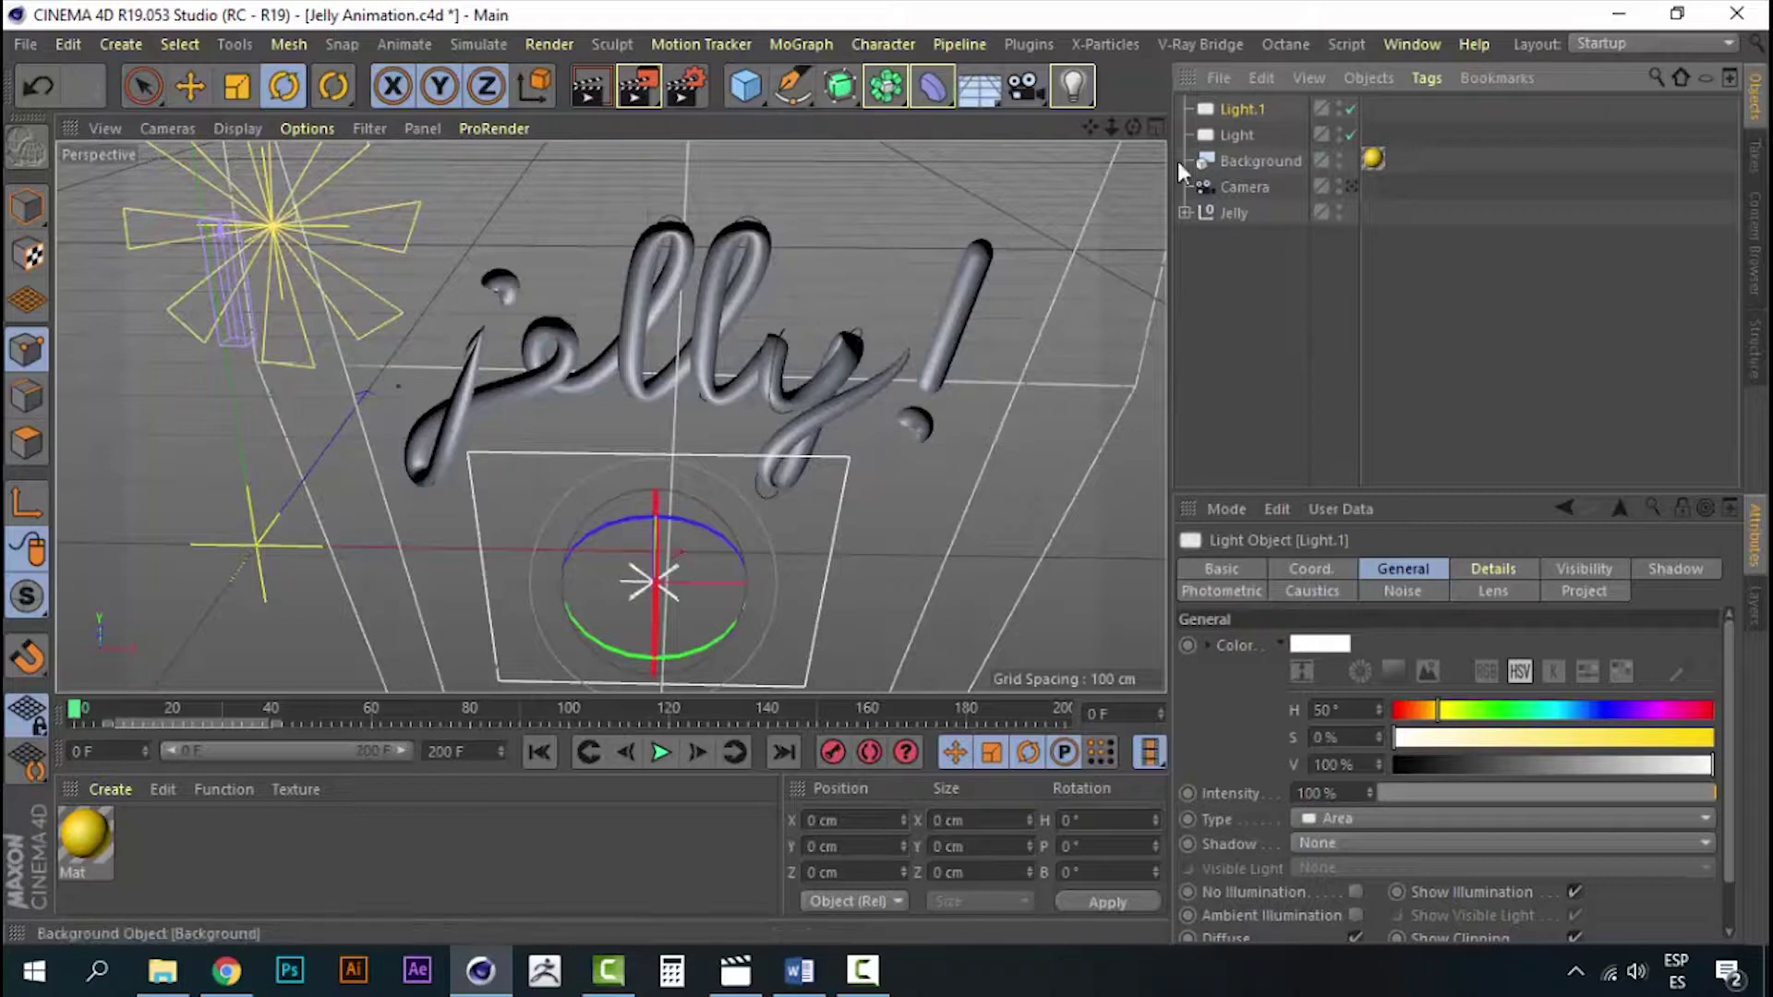
pyautogui.doubleClick(1237, 110)
pyautogui.write('Second')
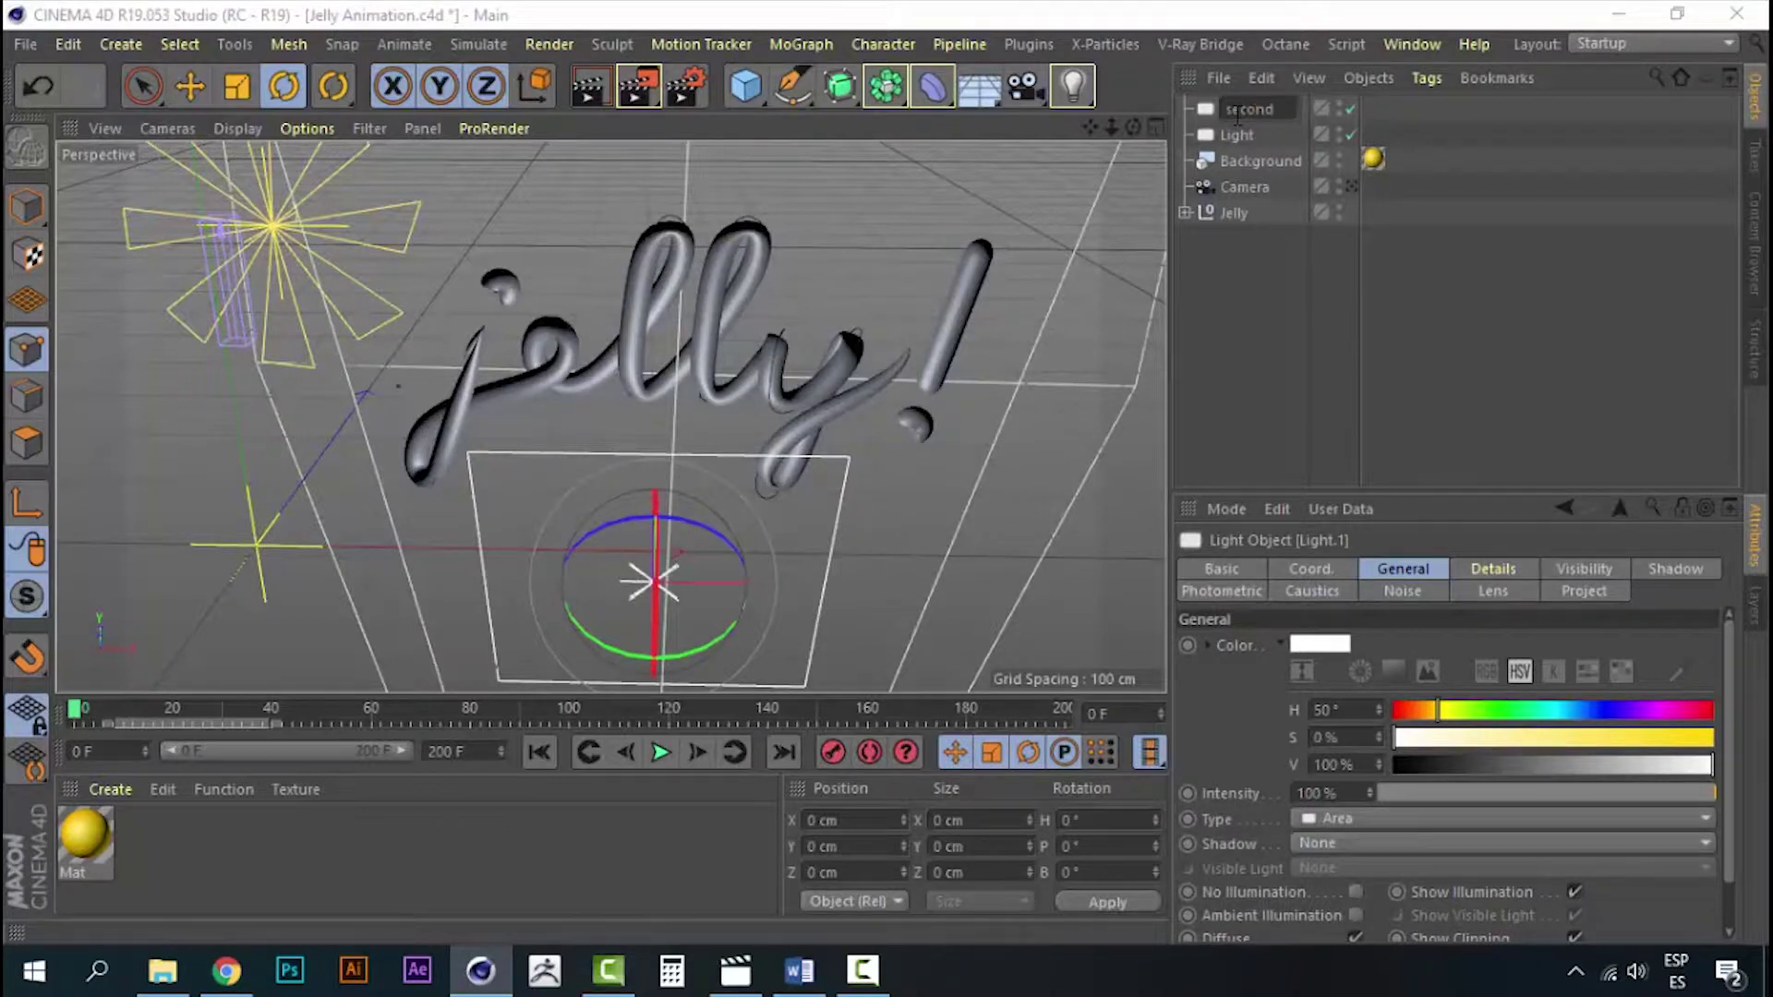
pyautogui.write(' light')
pyautogui.press('Return')
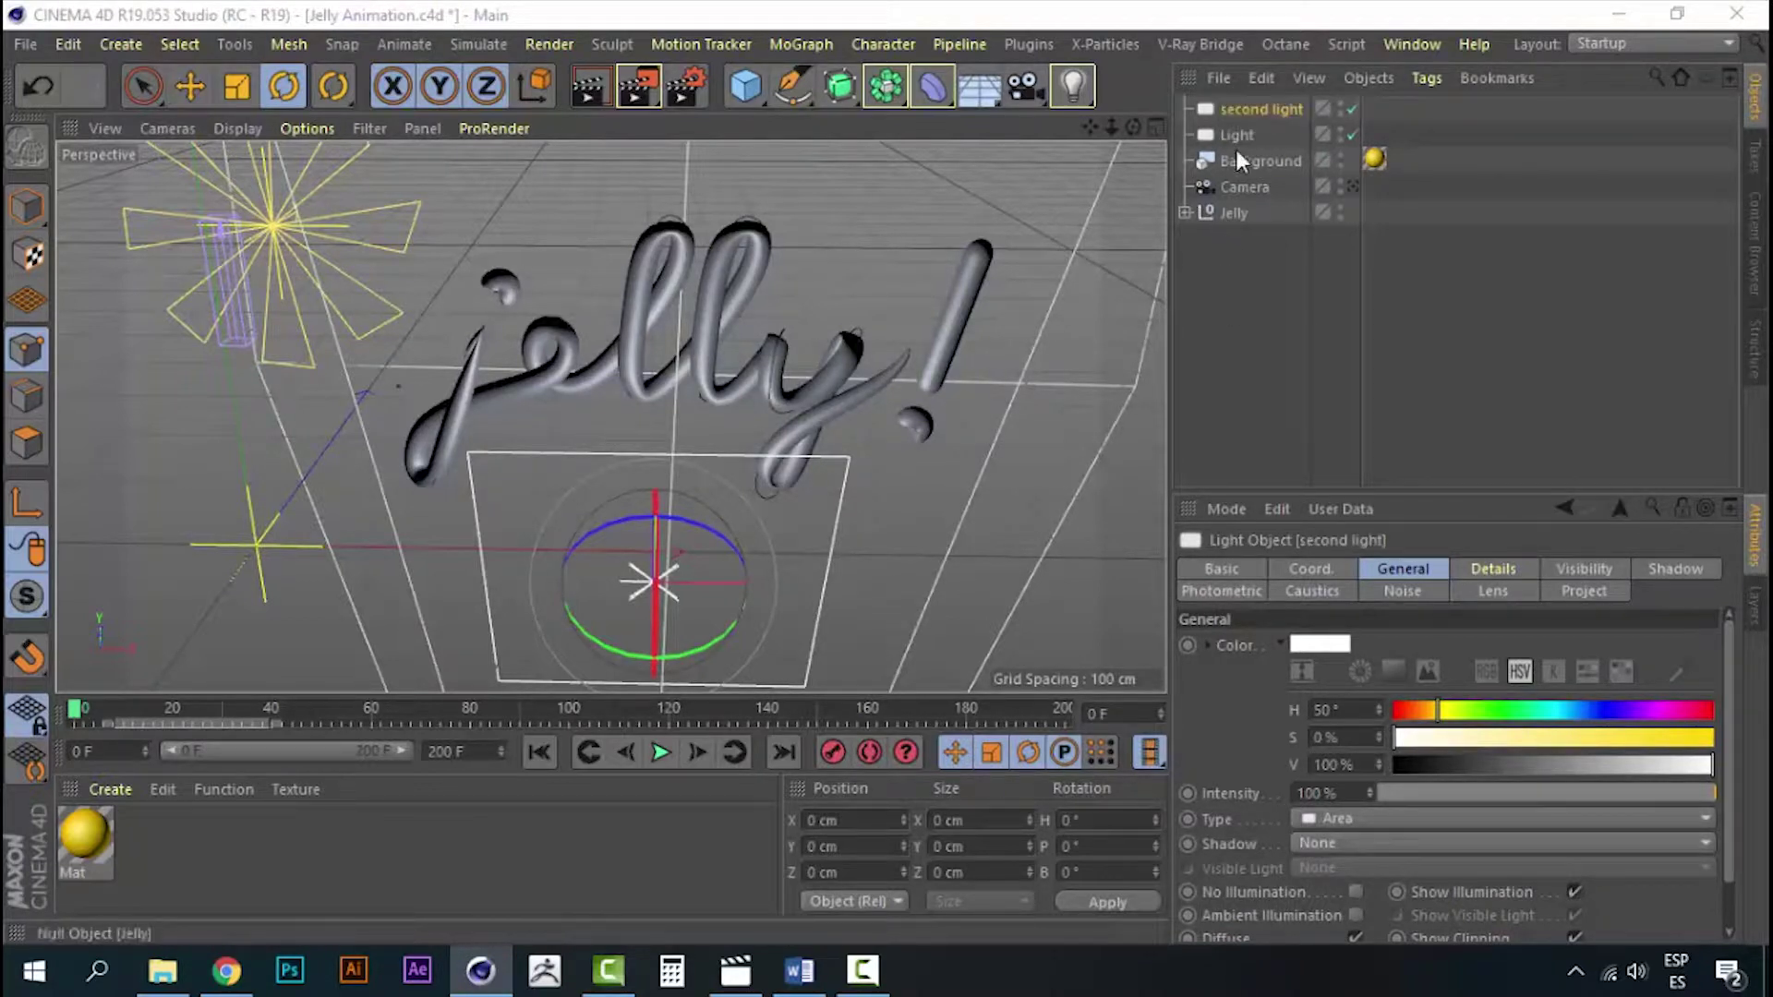
# - Move the second light to the right of the text, raise it and tilt it toward the text
pyautogui.press('e')
pyautogui.moveTo(758, 585); pyautogui.dragTo(1155, 553)
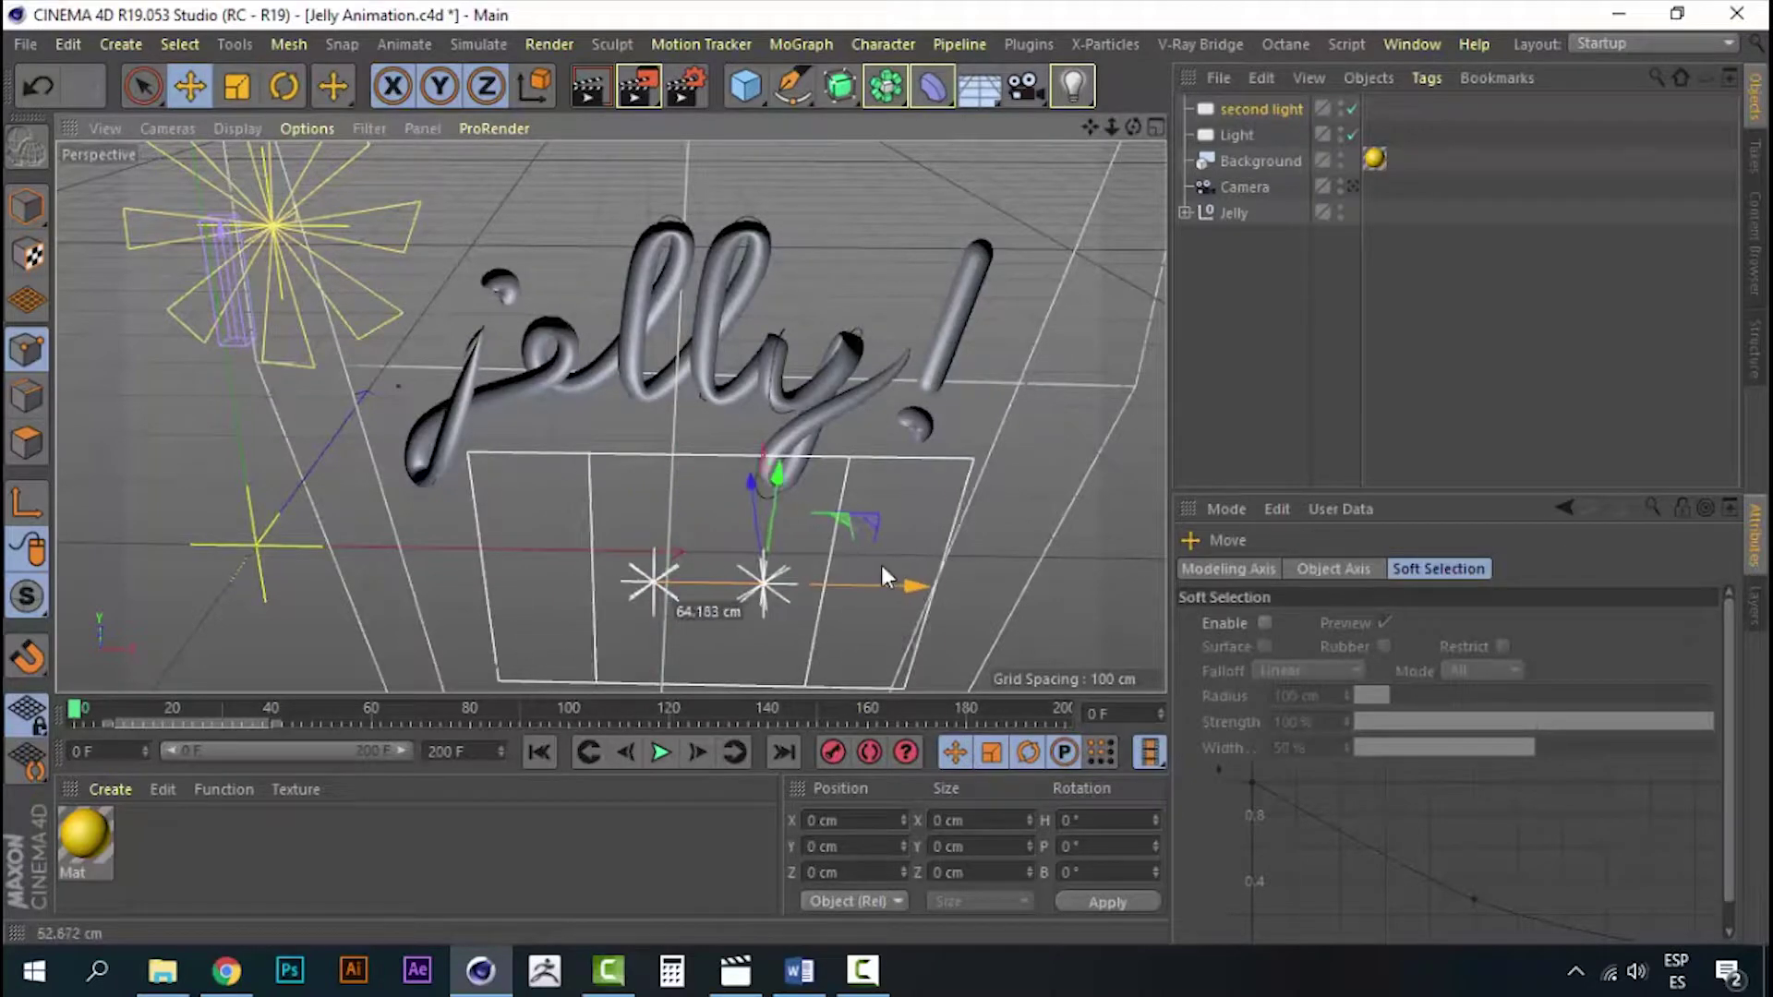
pyautogui.keyDown('alt'); pyautogui.moveTo(1158, 544); pyautogui.dragTo(877, 506, button='middle'); pyautogui.keyUp('alt')
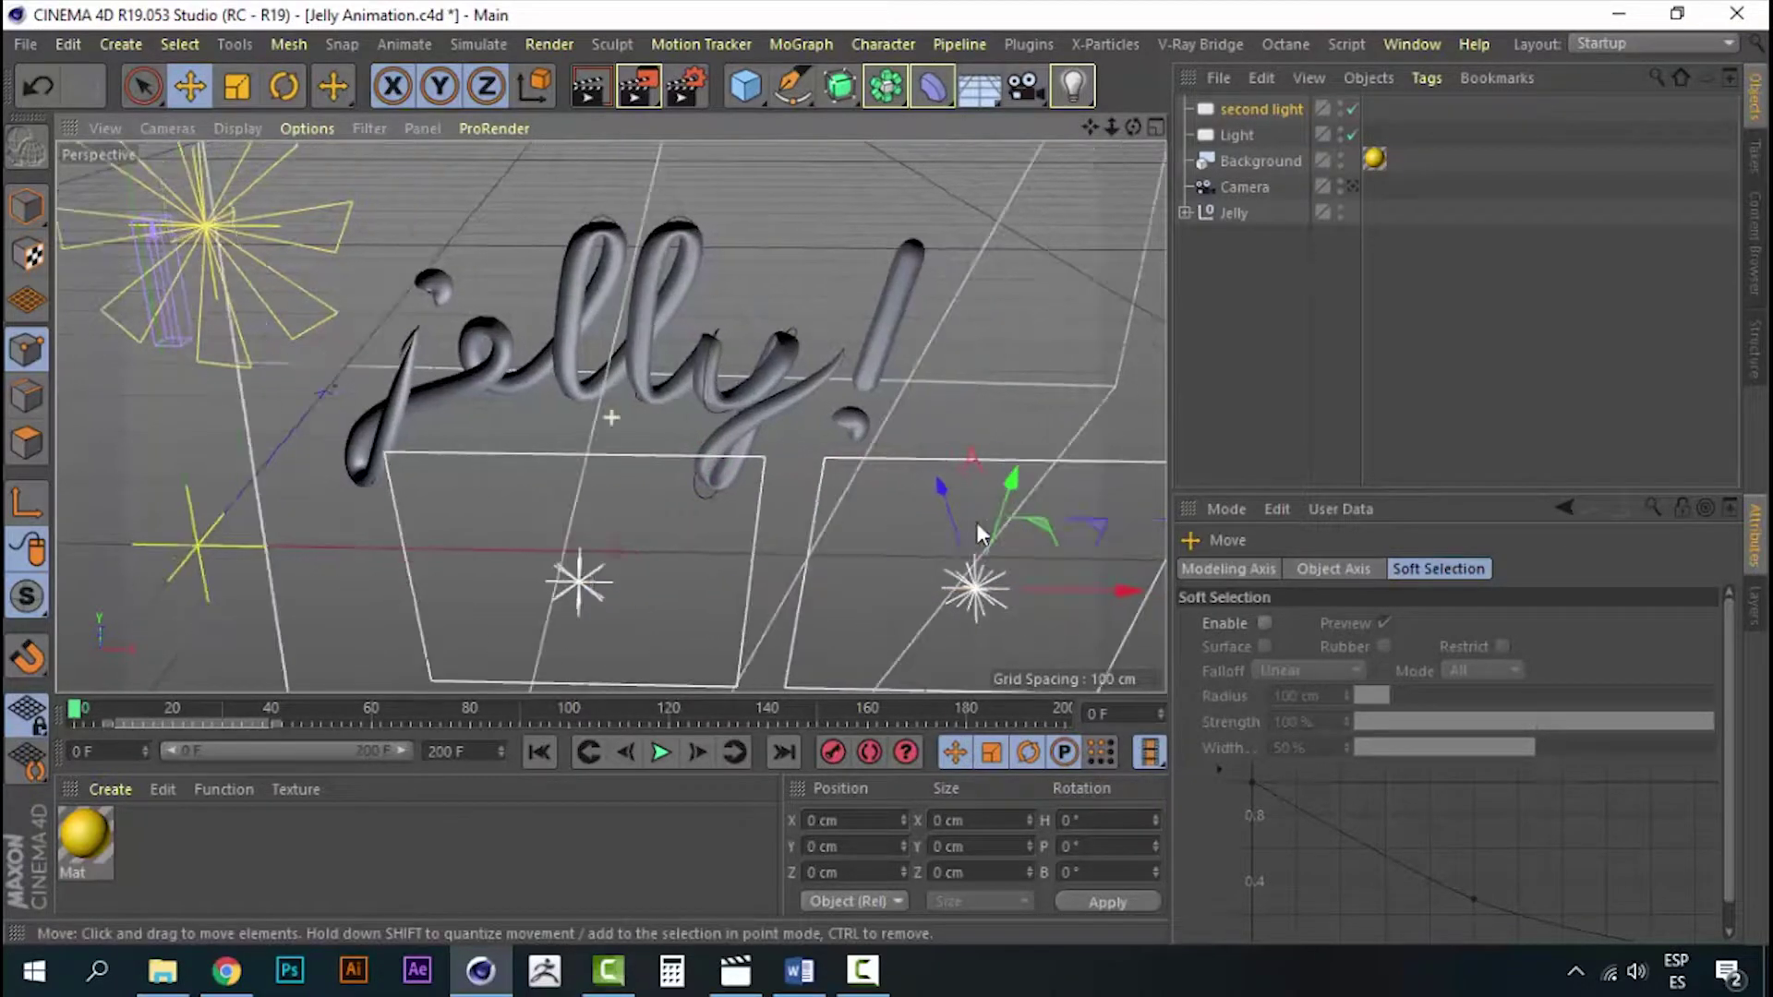
pyautogui.moveTo(955, 558); pyautogui.dragTo(1057, 546)
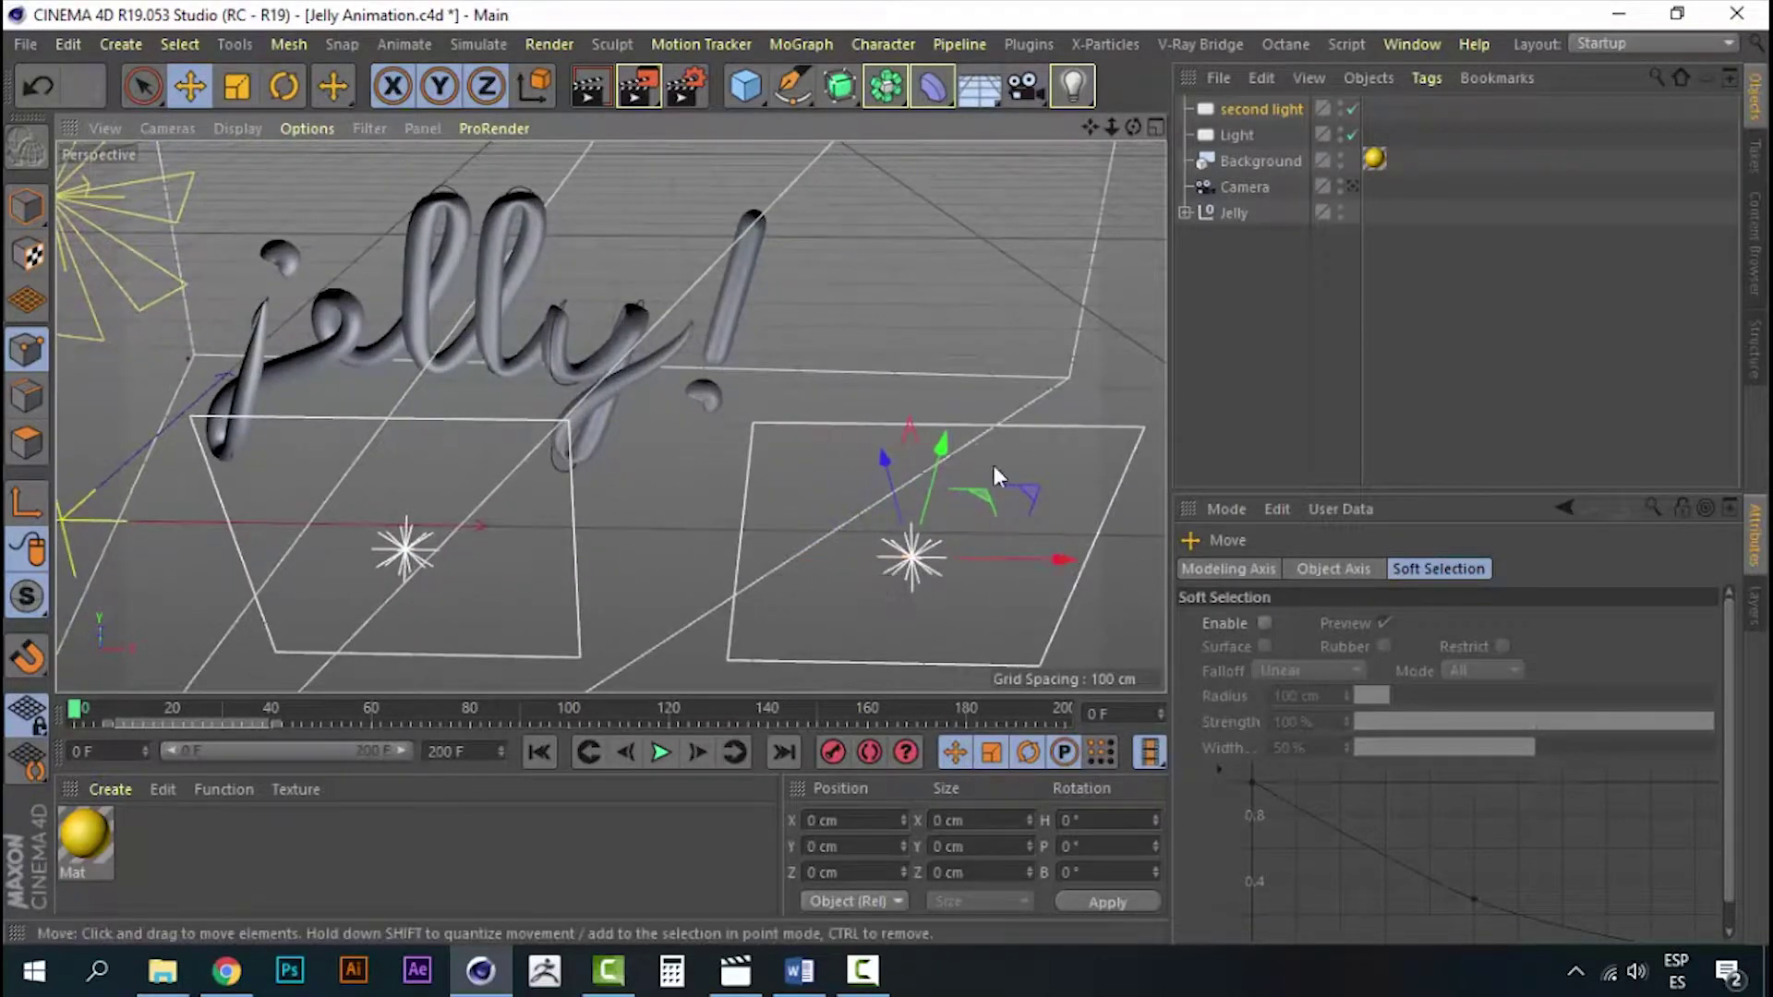
pyautogui.moveTo(949, 445); pyautogui.dragTo(956, 259)
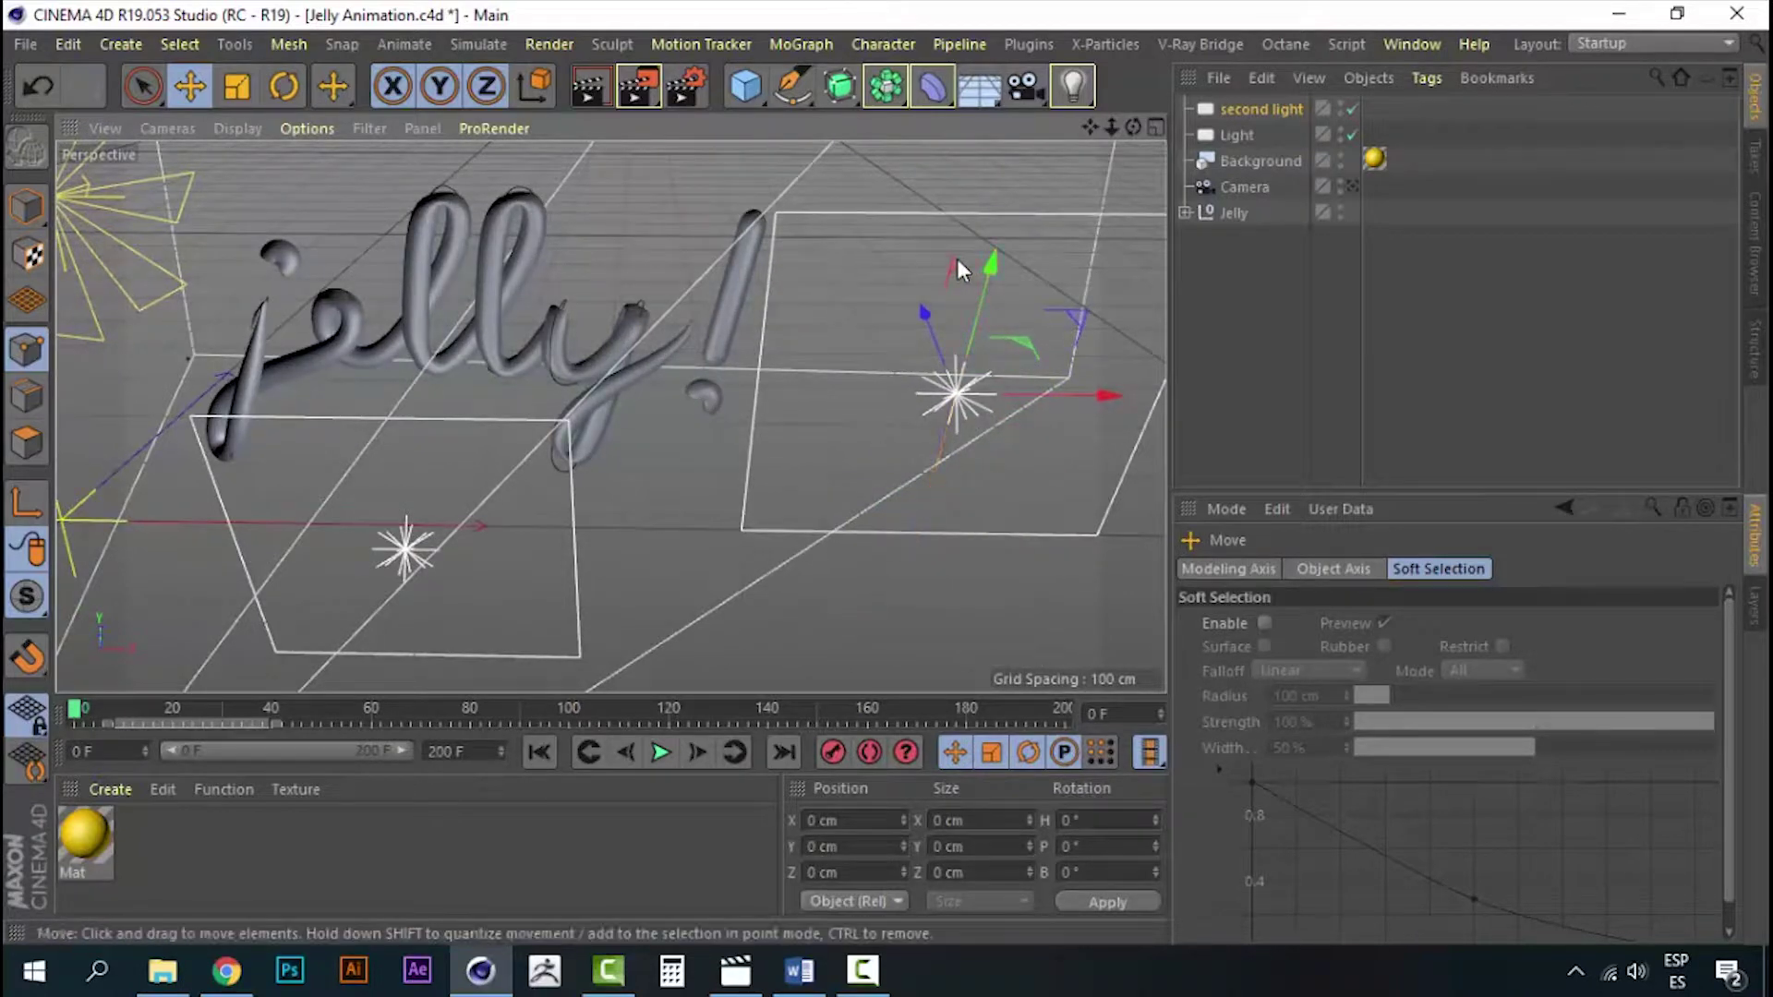
pyautogui.press('r')
pyautogui.moveTo(884, 423); pyautogui.dragTo(951, 451)
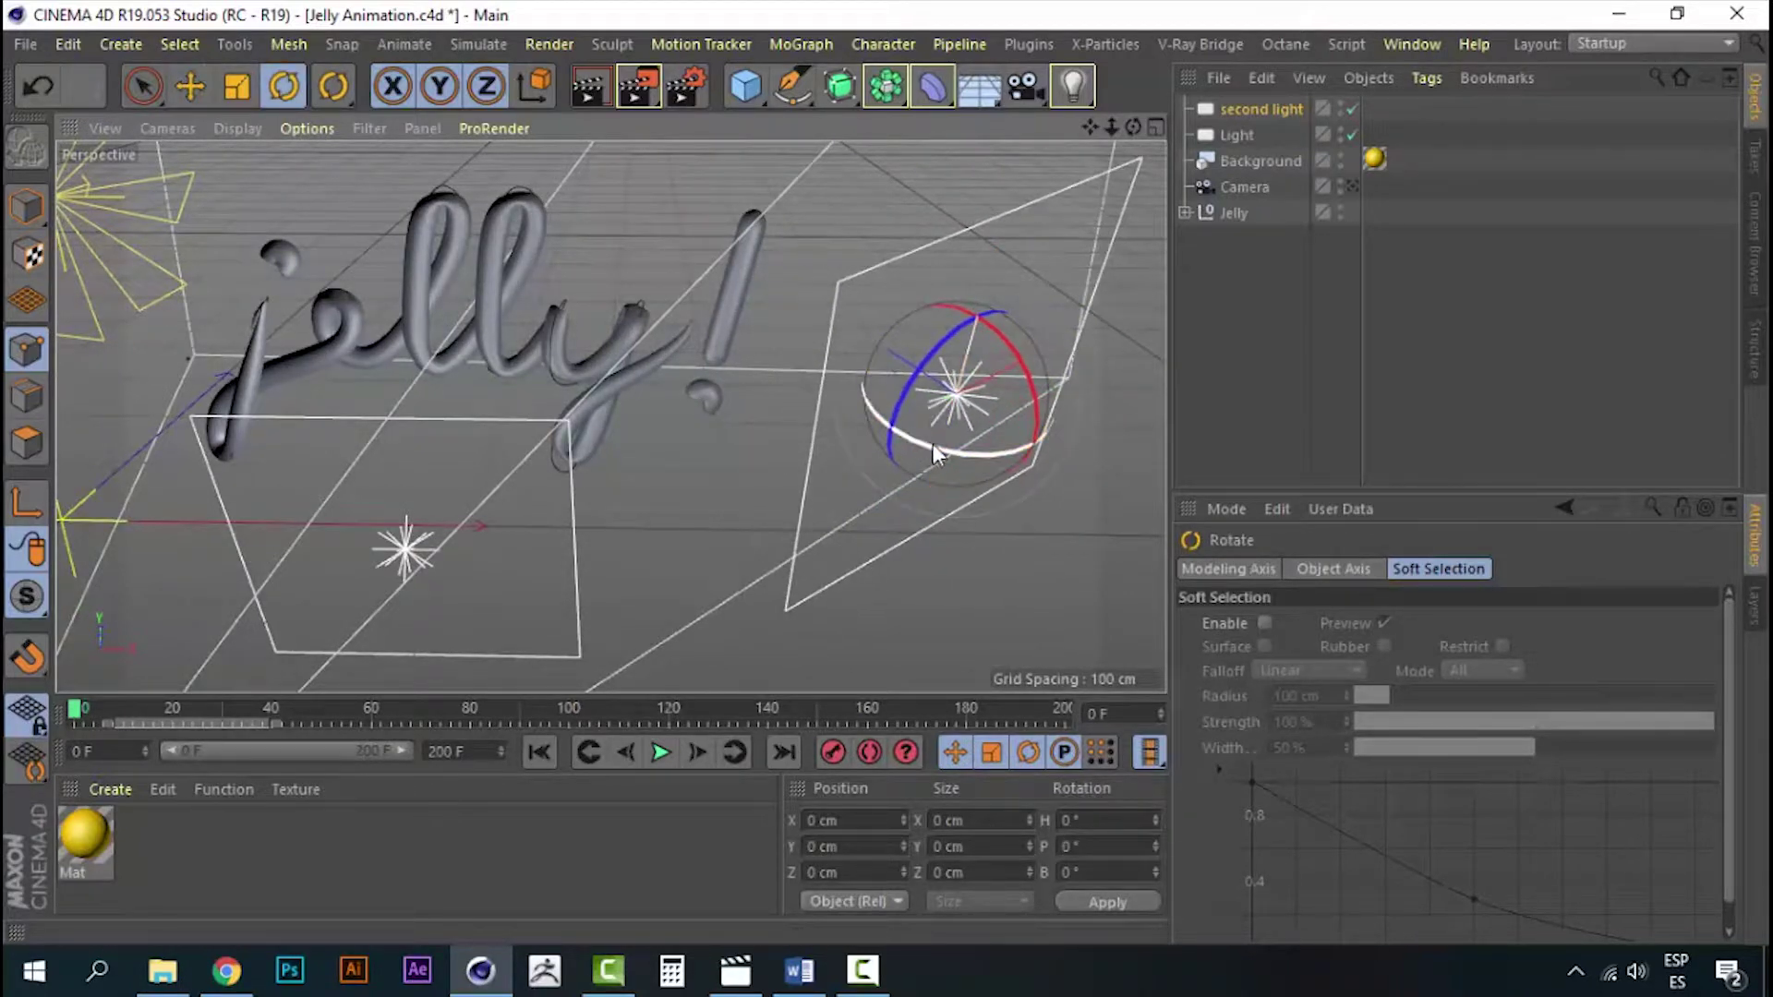
pyautogui.press('e')
pyautogui.moveTo(901, 355)
pyautogui.mouseDown()
pyautogui.moveTo(1009, 399)
pyautogui.moveTo(988, 416)
pyautogui.moveTo(1001, 393)
pyautogui.mouseUp()
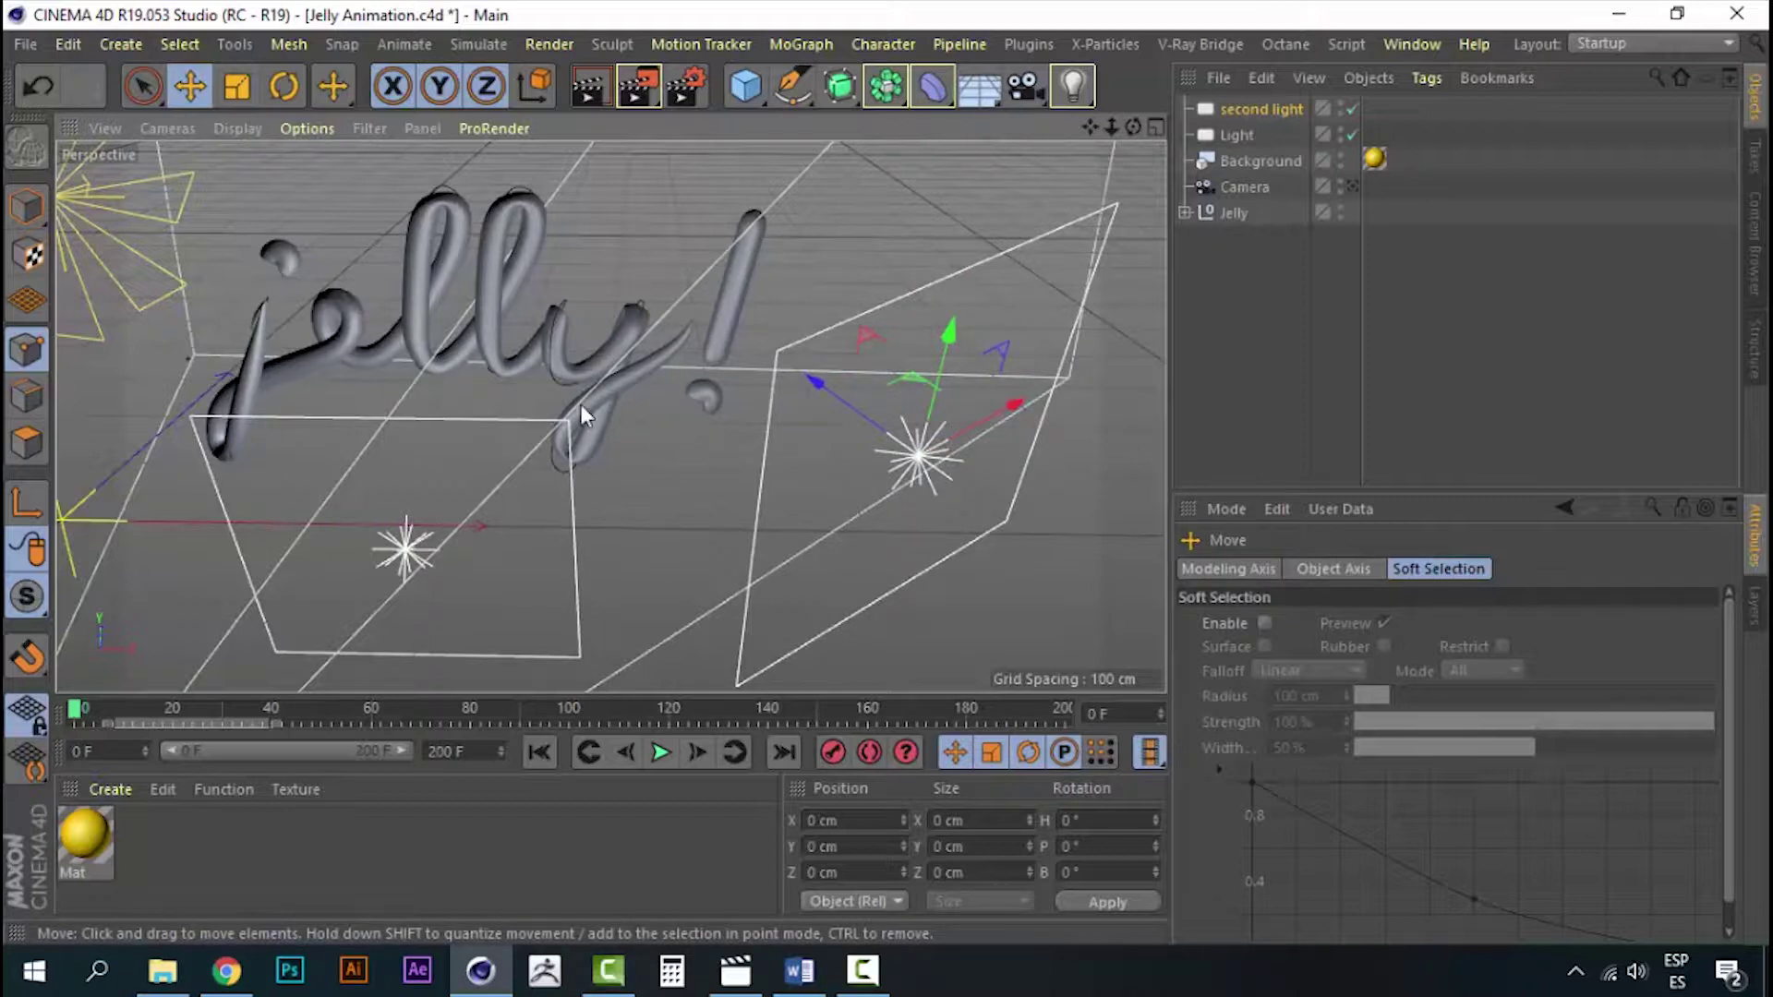
# - Tint the second light pale yellow at H 50°, S 28%
pyautogui.click(1265, 116)
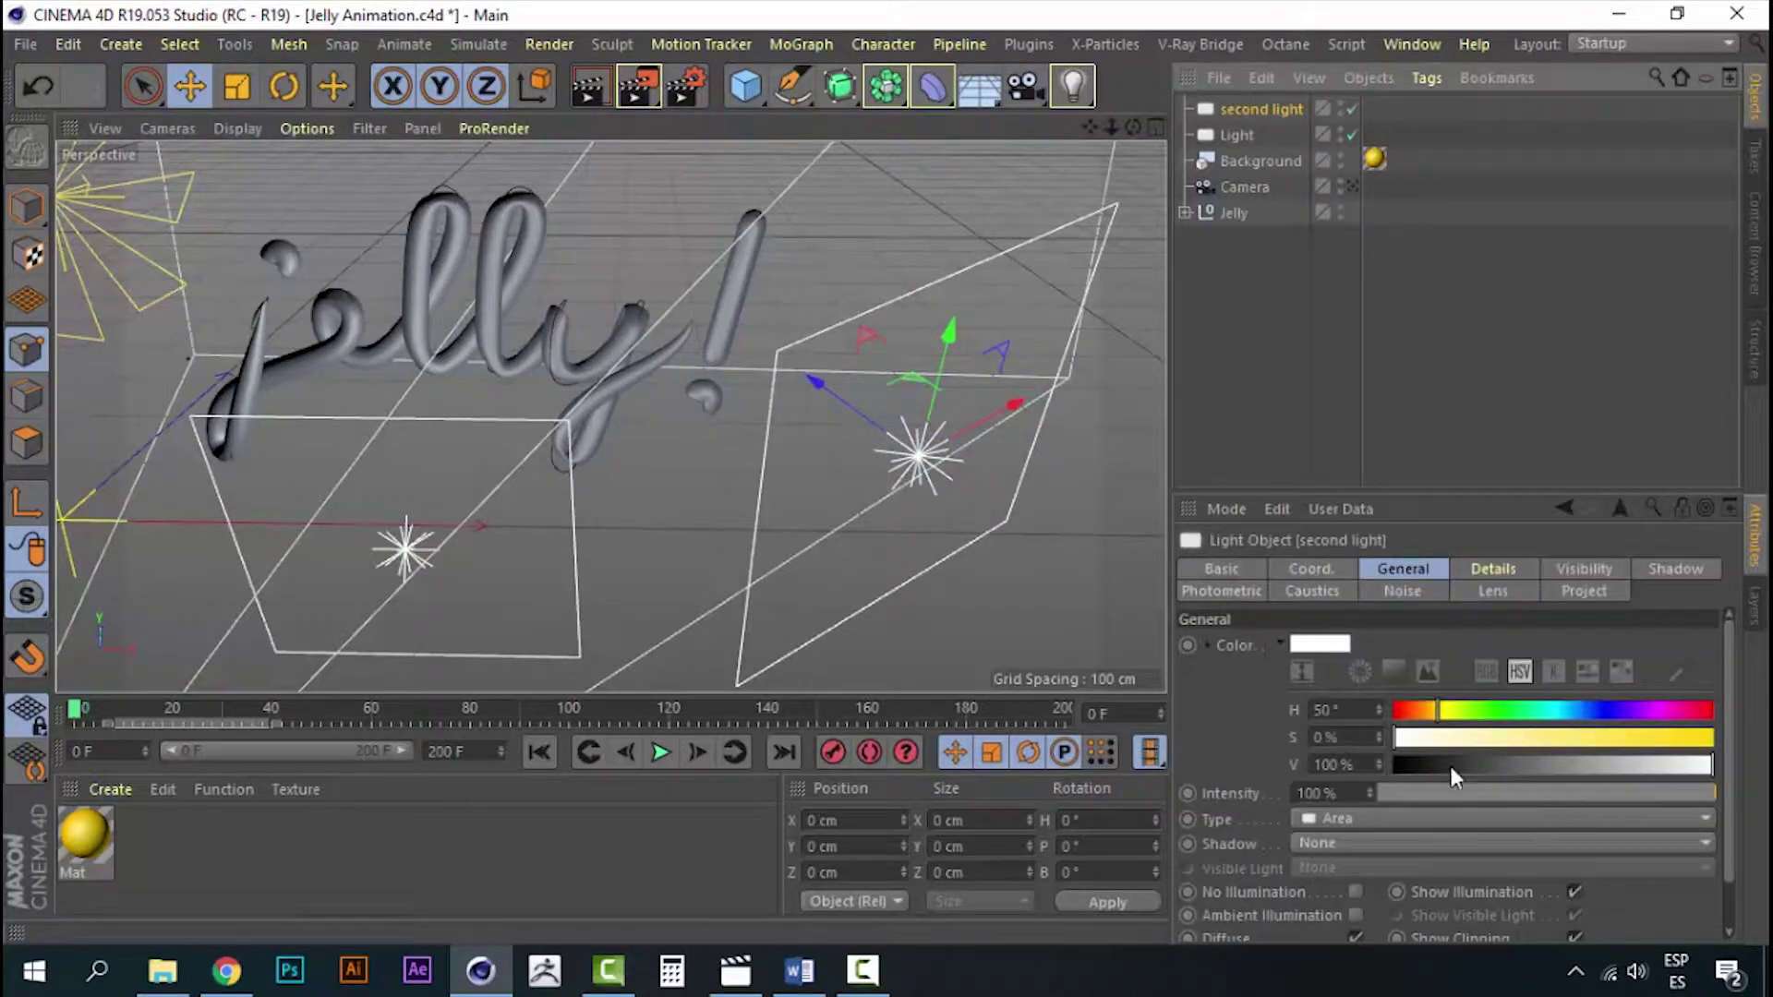
pyautogui.click(1467, 739)
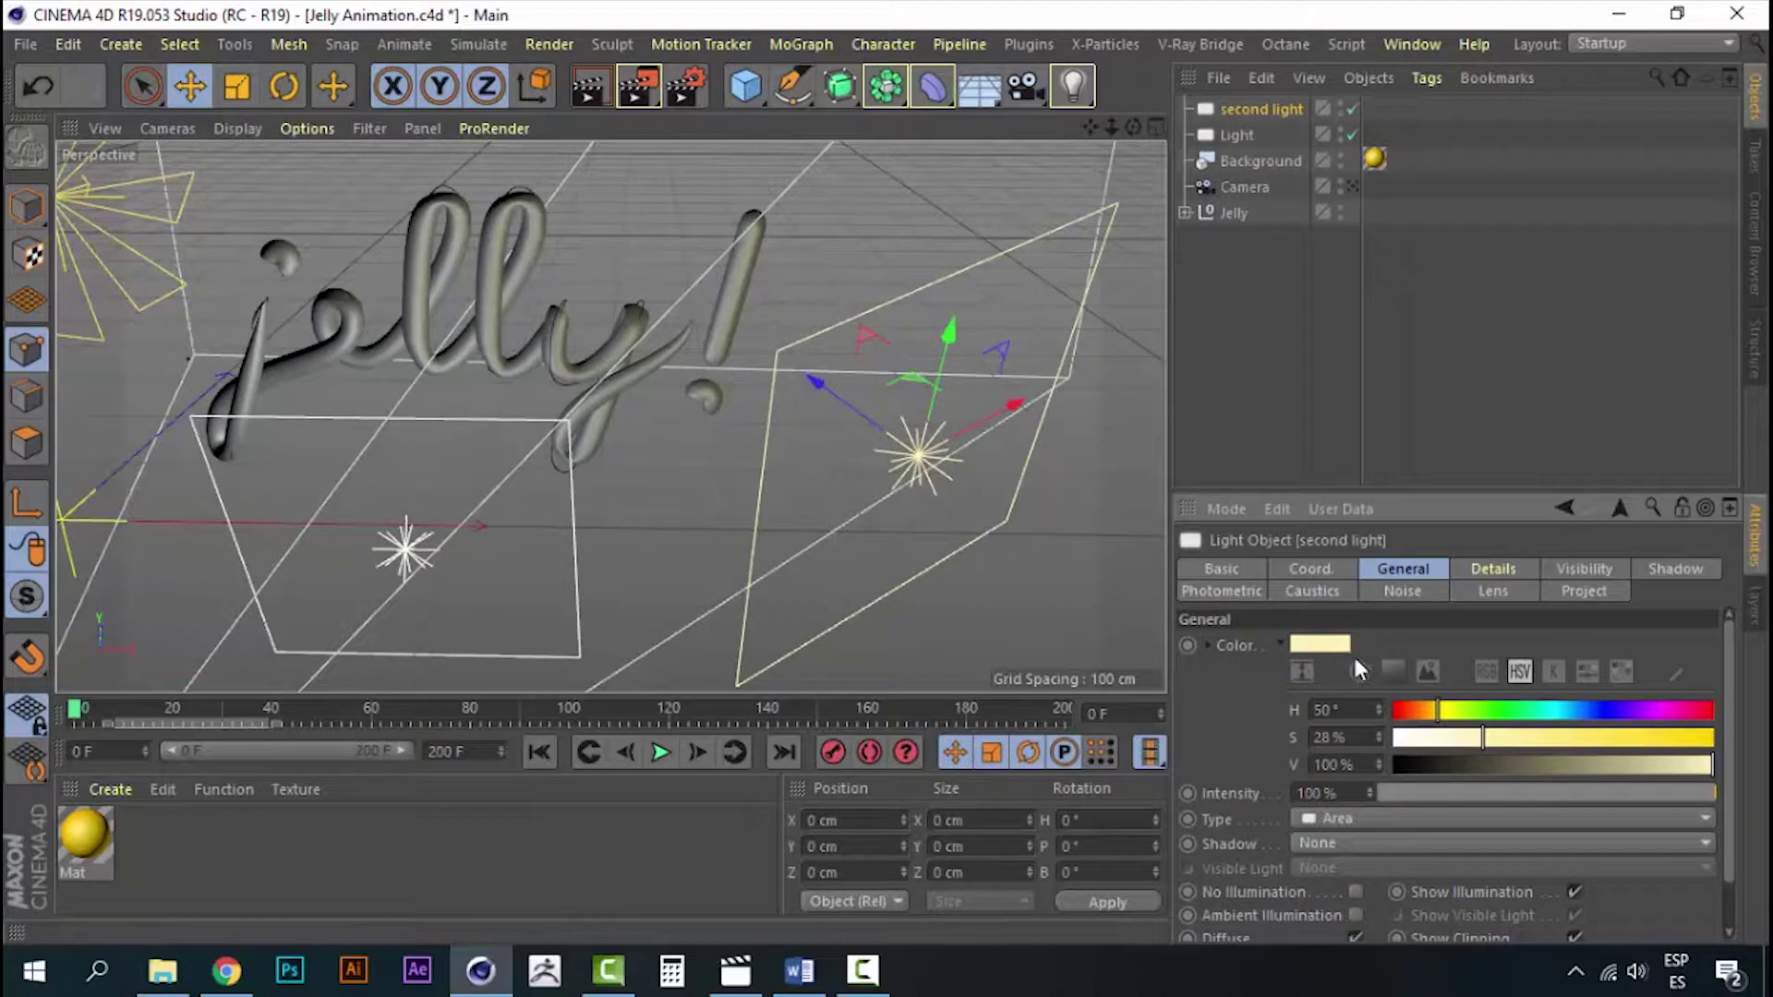
pyautogui.click(1496, 744)
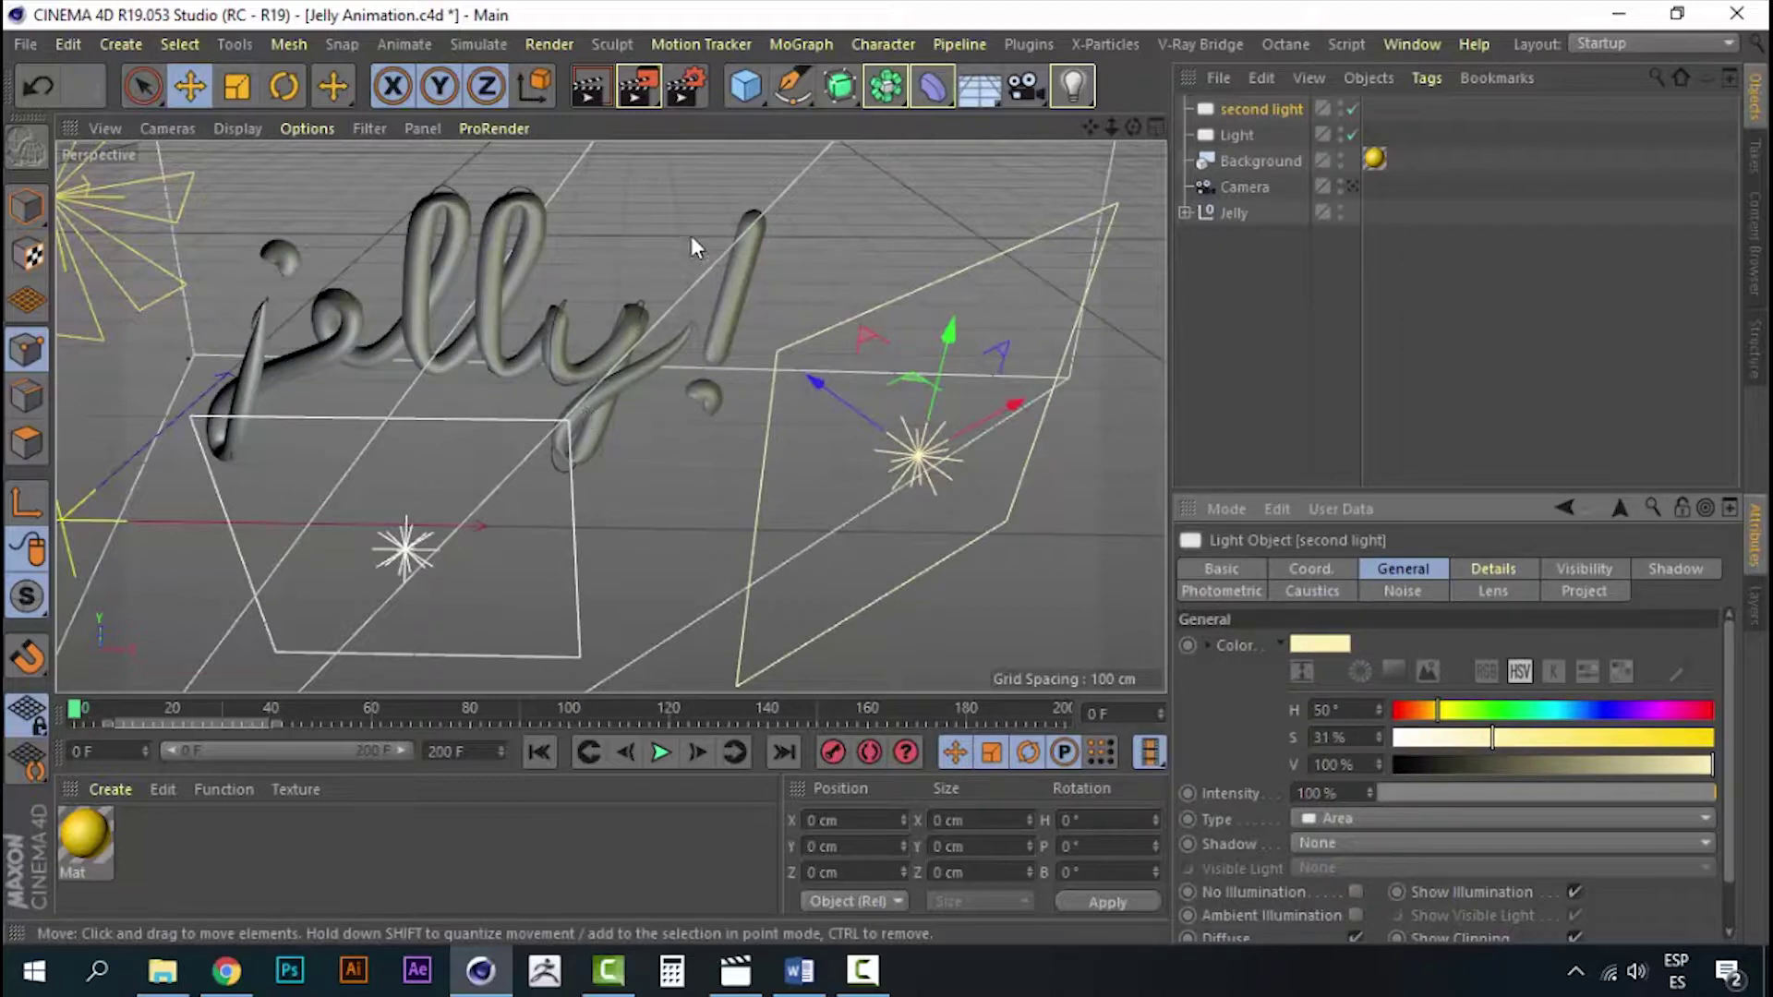
pyautogui.click(1483, 744)
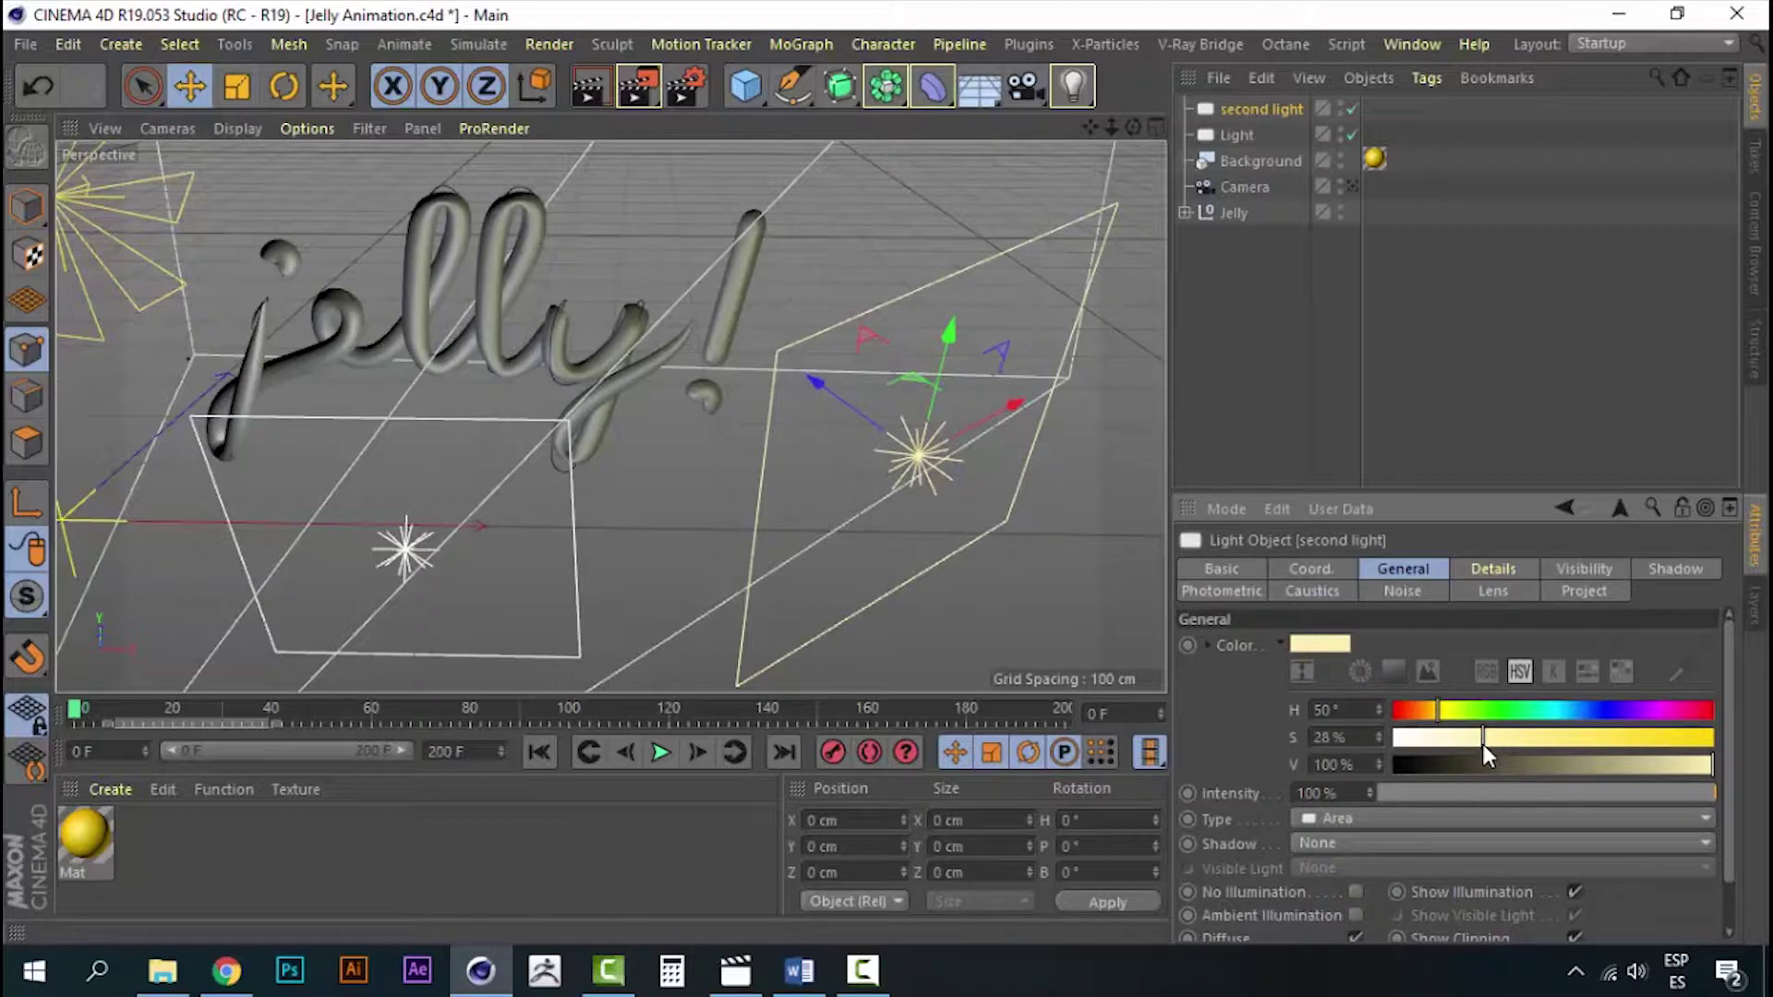
pyautogui.click(1254, 257)
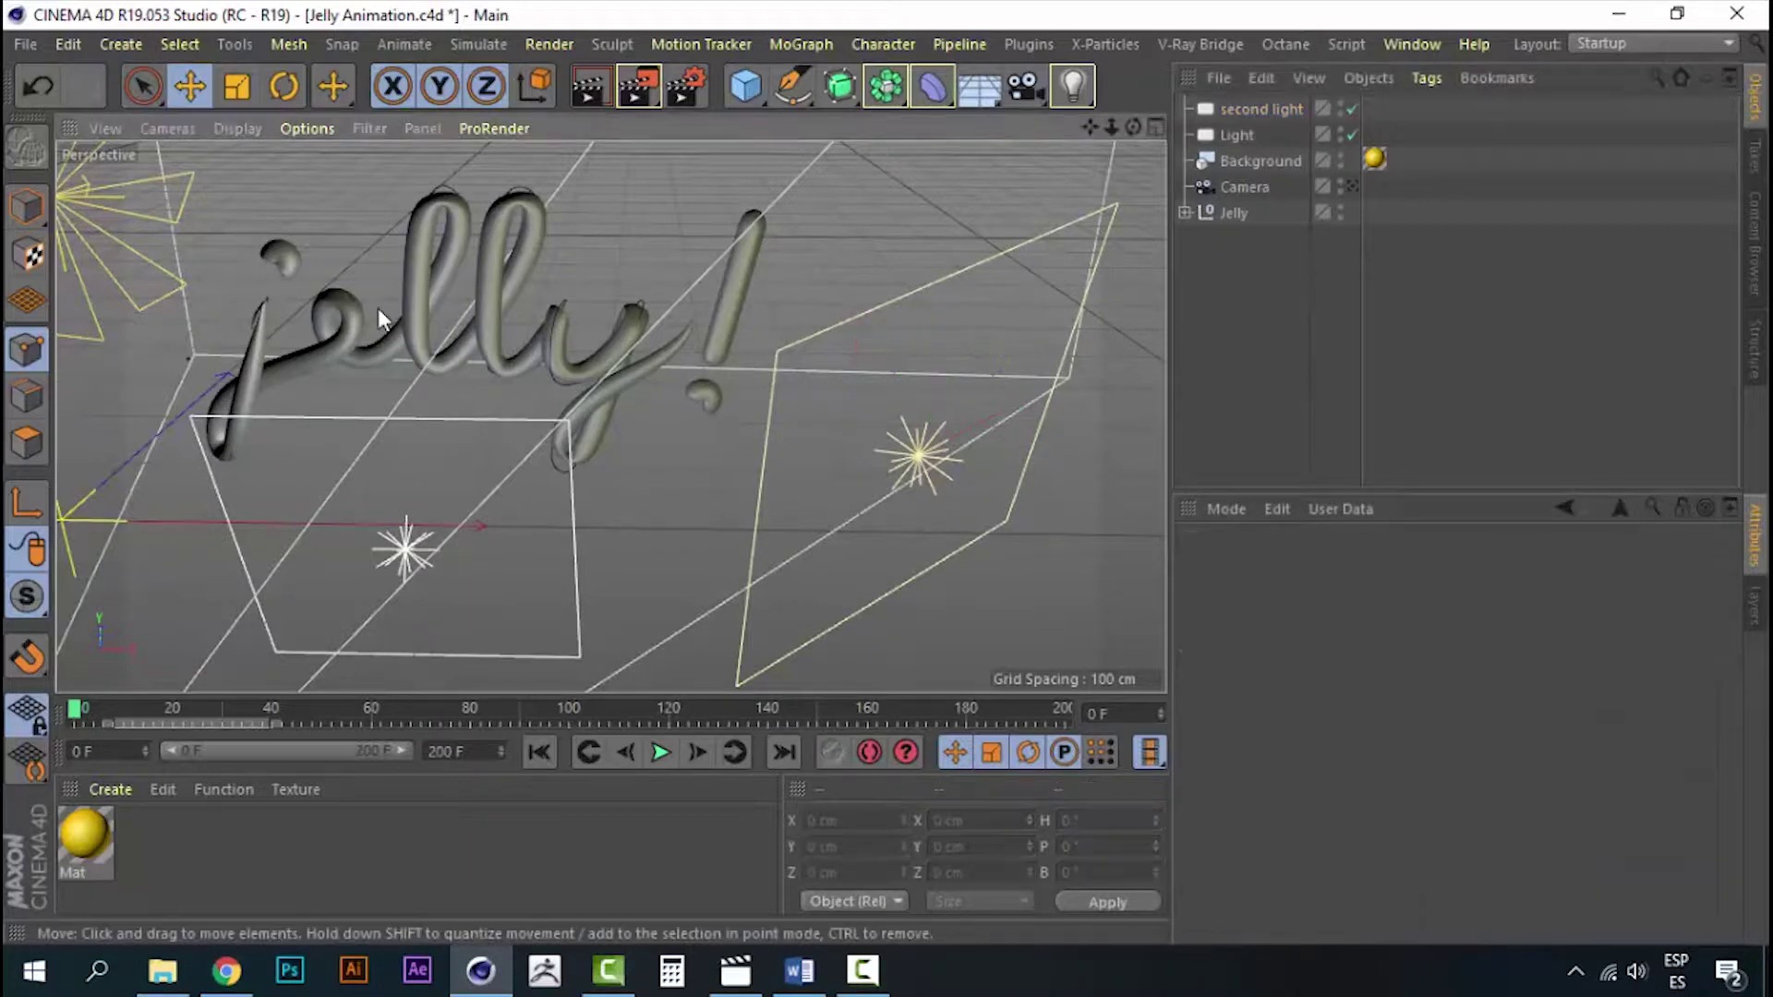
pyautogui.moveTo(379, 307)
pyautogui.keyDown('alt'); pyautogui.mouseDown()
pyautogui.moveTo(634, 318)
pyautogui.moveTo(737, 412)
pyautogui.mouseUp(); pyautogui.keyUp('alt')
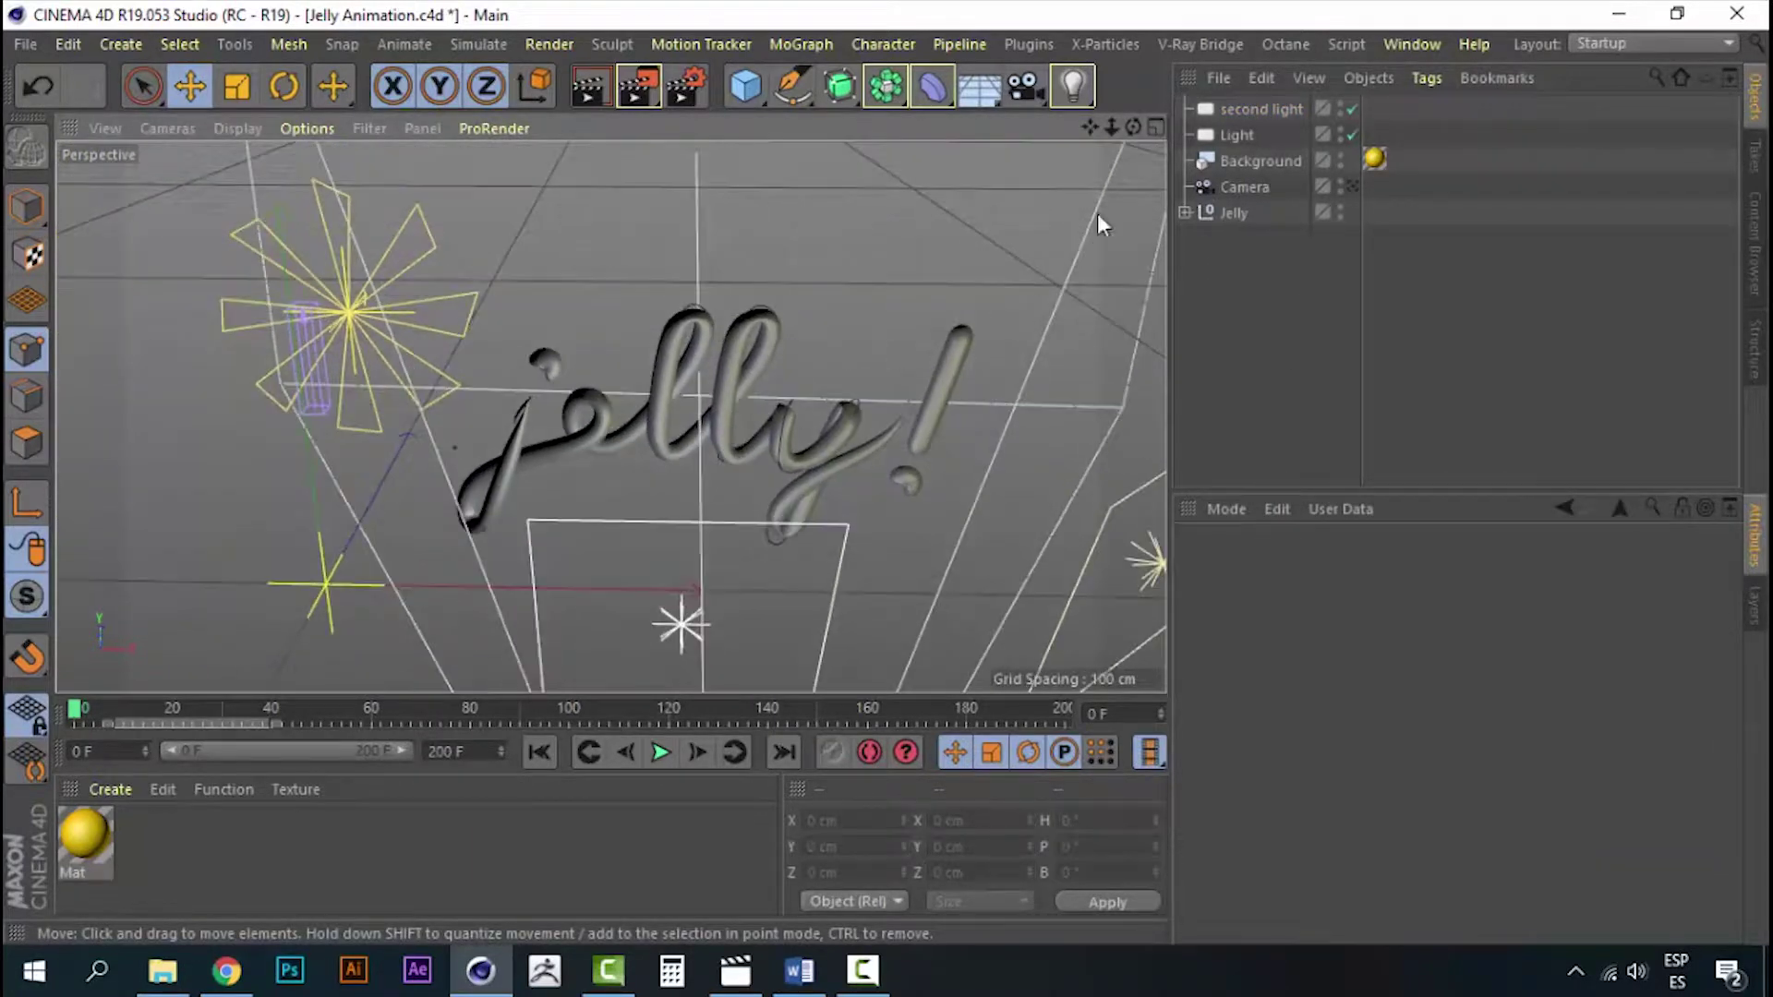
# - Duplicate the original light again and move and tilt the copy behind the text
pyautogui.click(1232, 137)
pyautogui.hotkey('ctrl', 'c')
pyautogui.hotkey('ctrl', 'v')
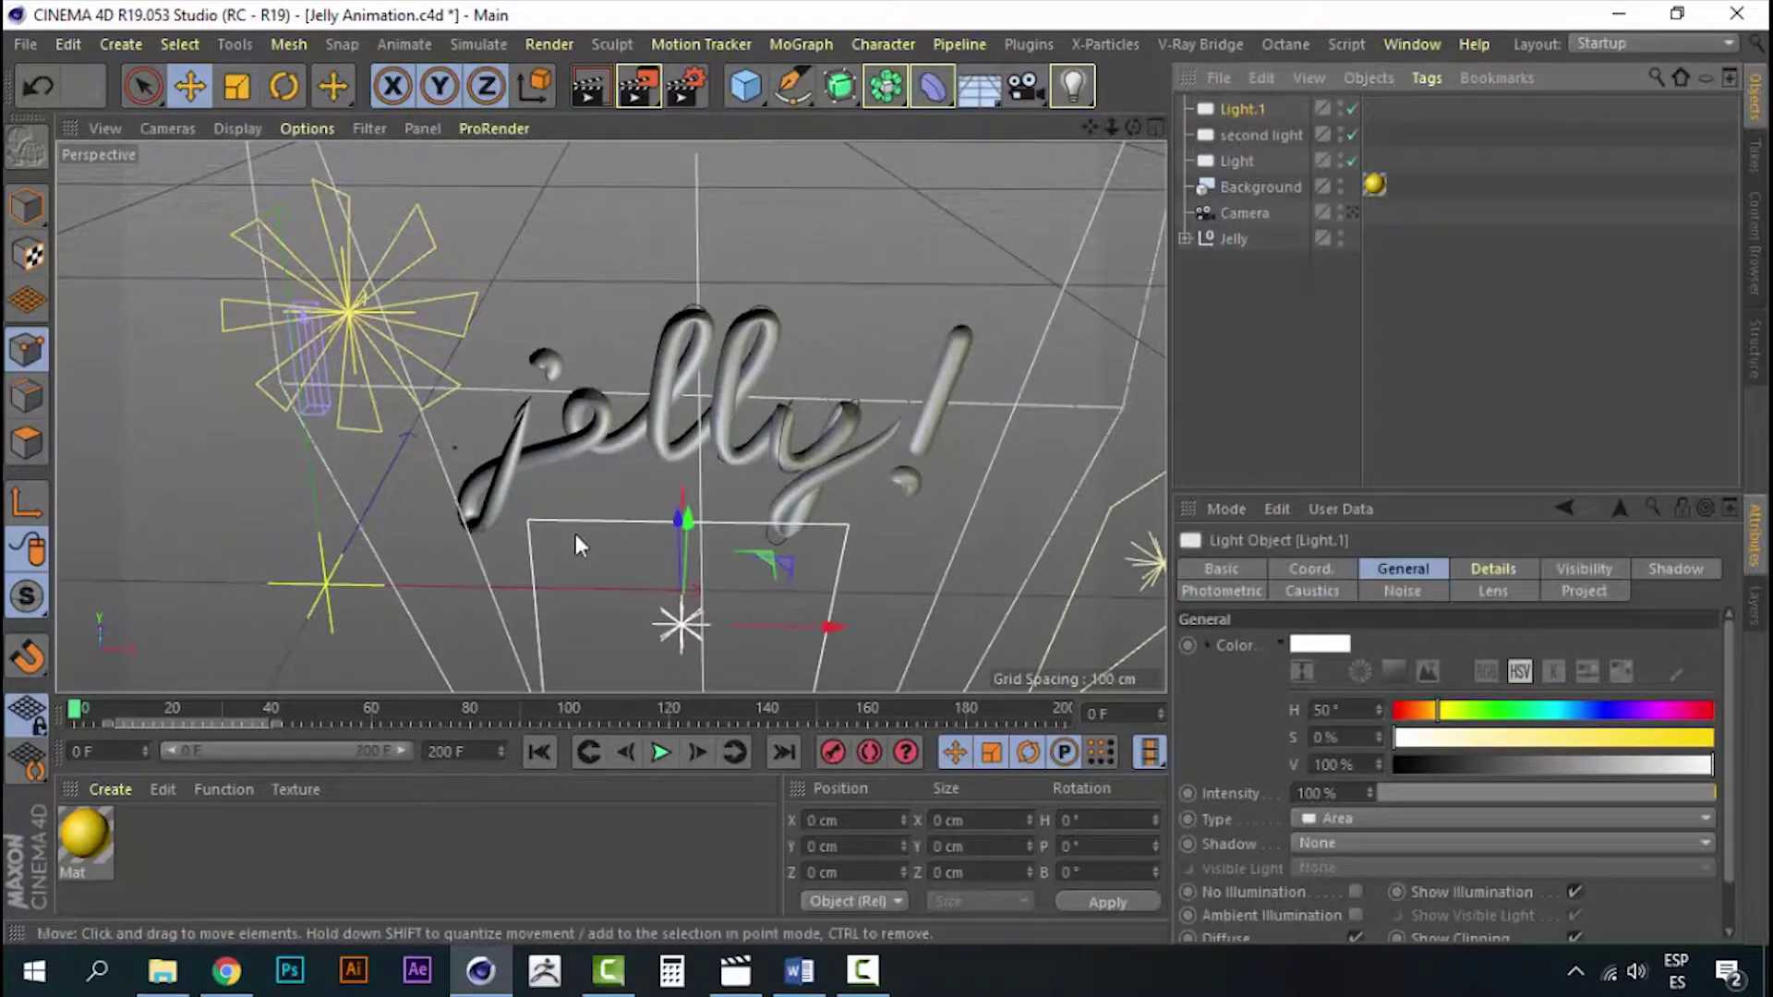
pyautogui.moveTo(685, 527)
pyautogui.mouseDown()
pyautogui.moveTo(792, 340)
pyautogui.moveTo(480, 418)
pyautogui.moveTo(295, 434)
pyautogui.moveTo(341, 437)
pyautogui.mouseUp()
pyautogui.press('r')
pyautogui.press('e')
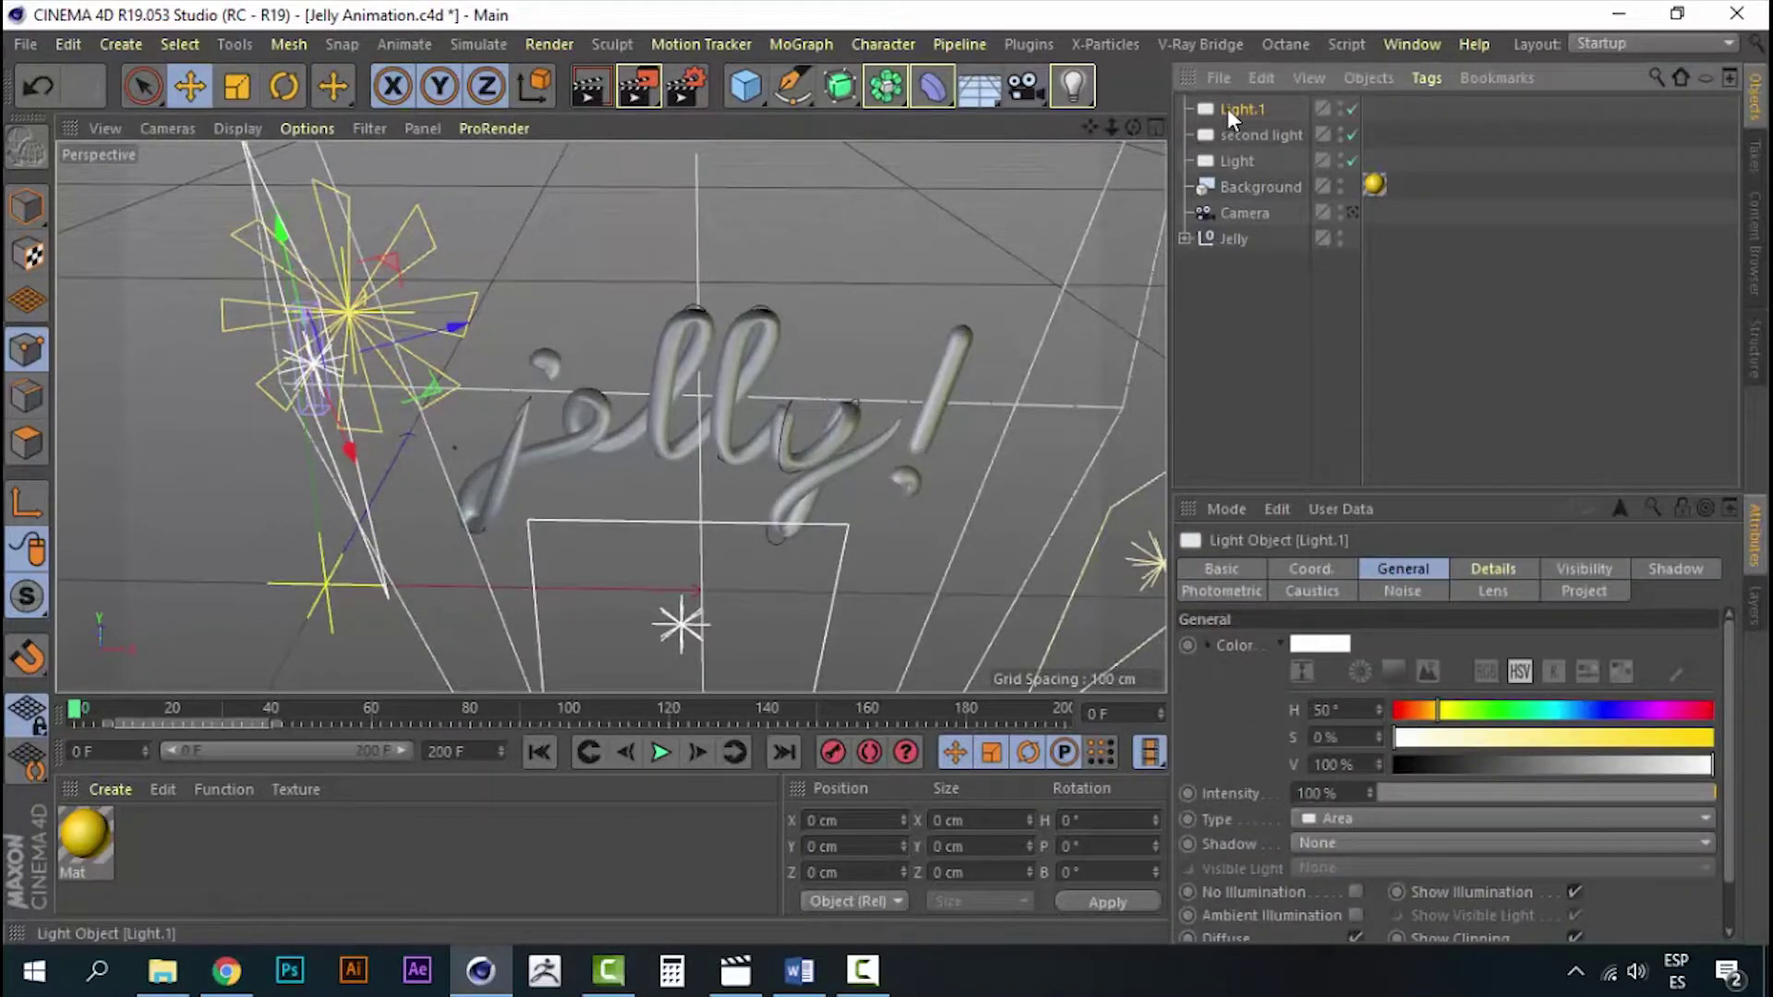
# - Name it 'third light', tint it yellow at 53% saturation, and view through the camera
pyautogui.doubleClick(1237, 109)
pyautogui.write('thir')
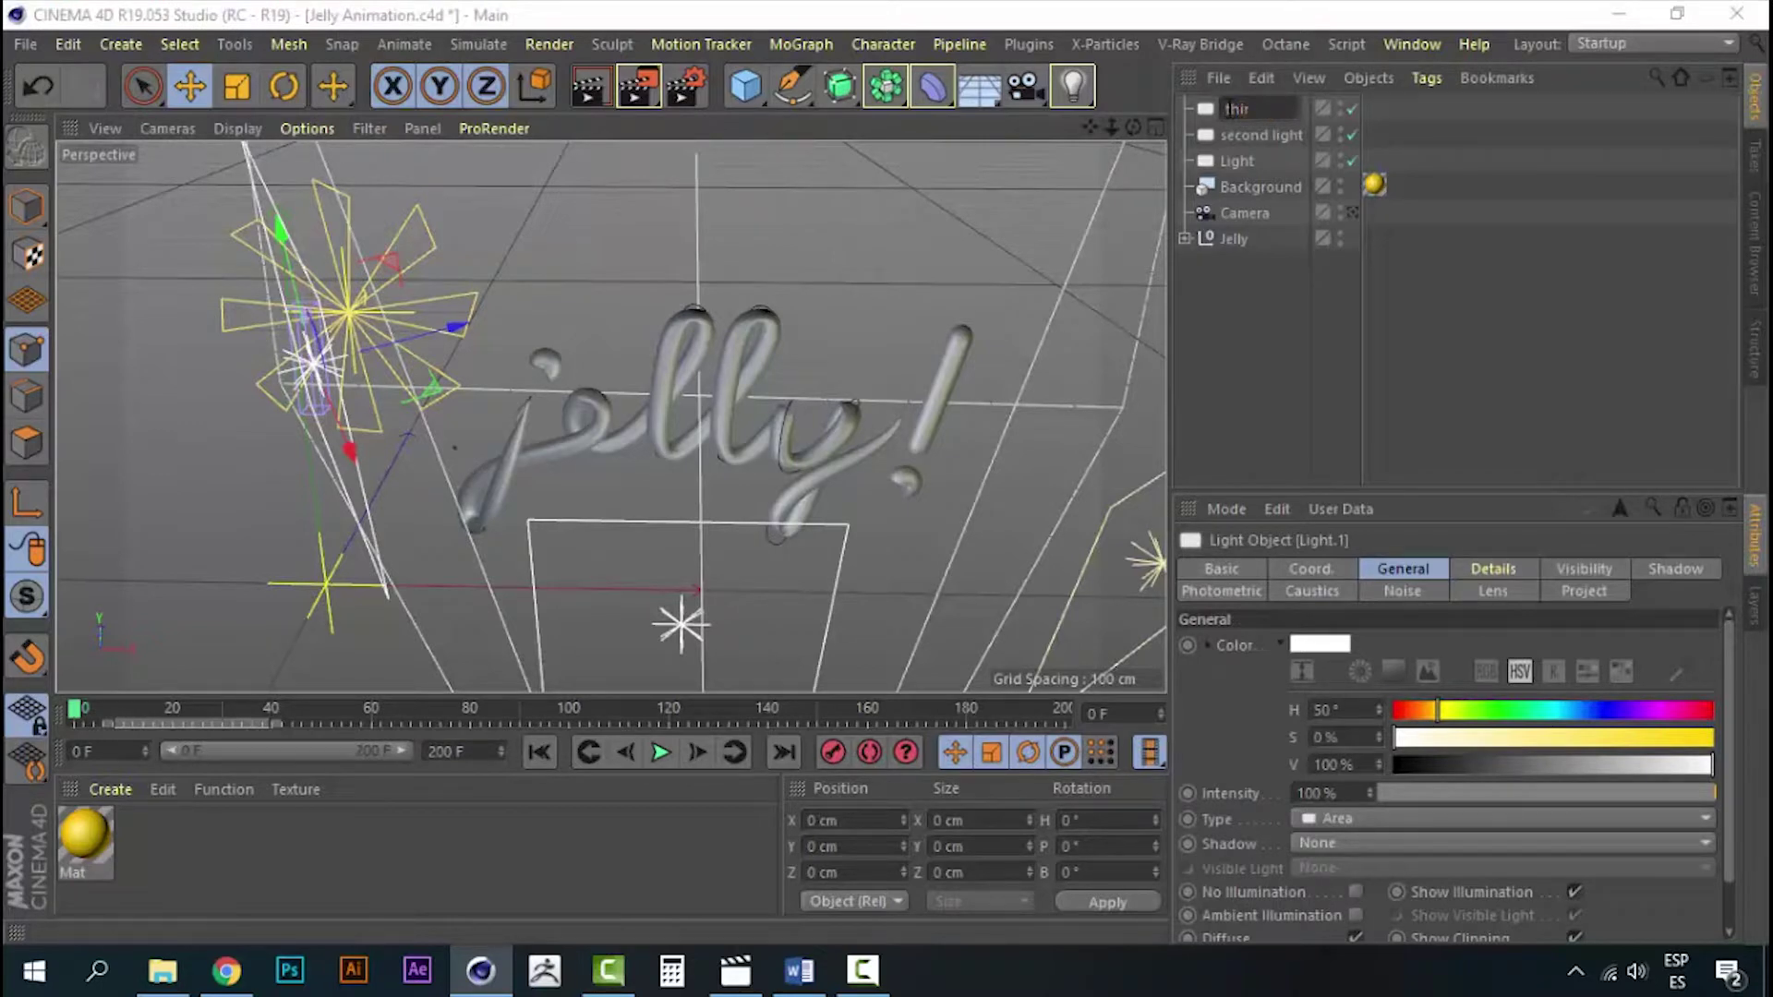
pyautogui.write('d light')
pyautogui.press('Return')
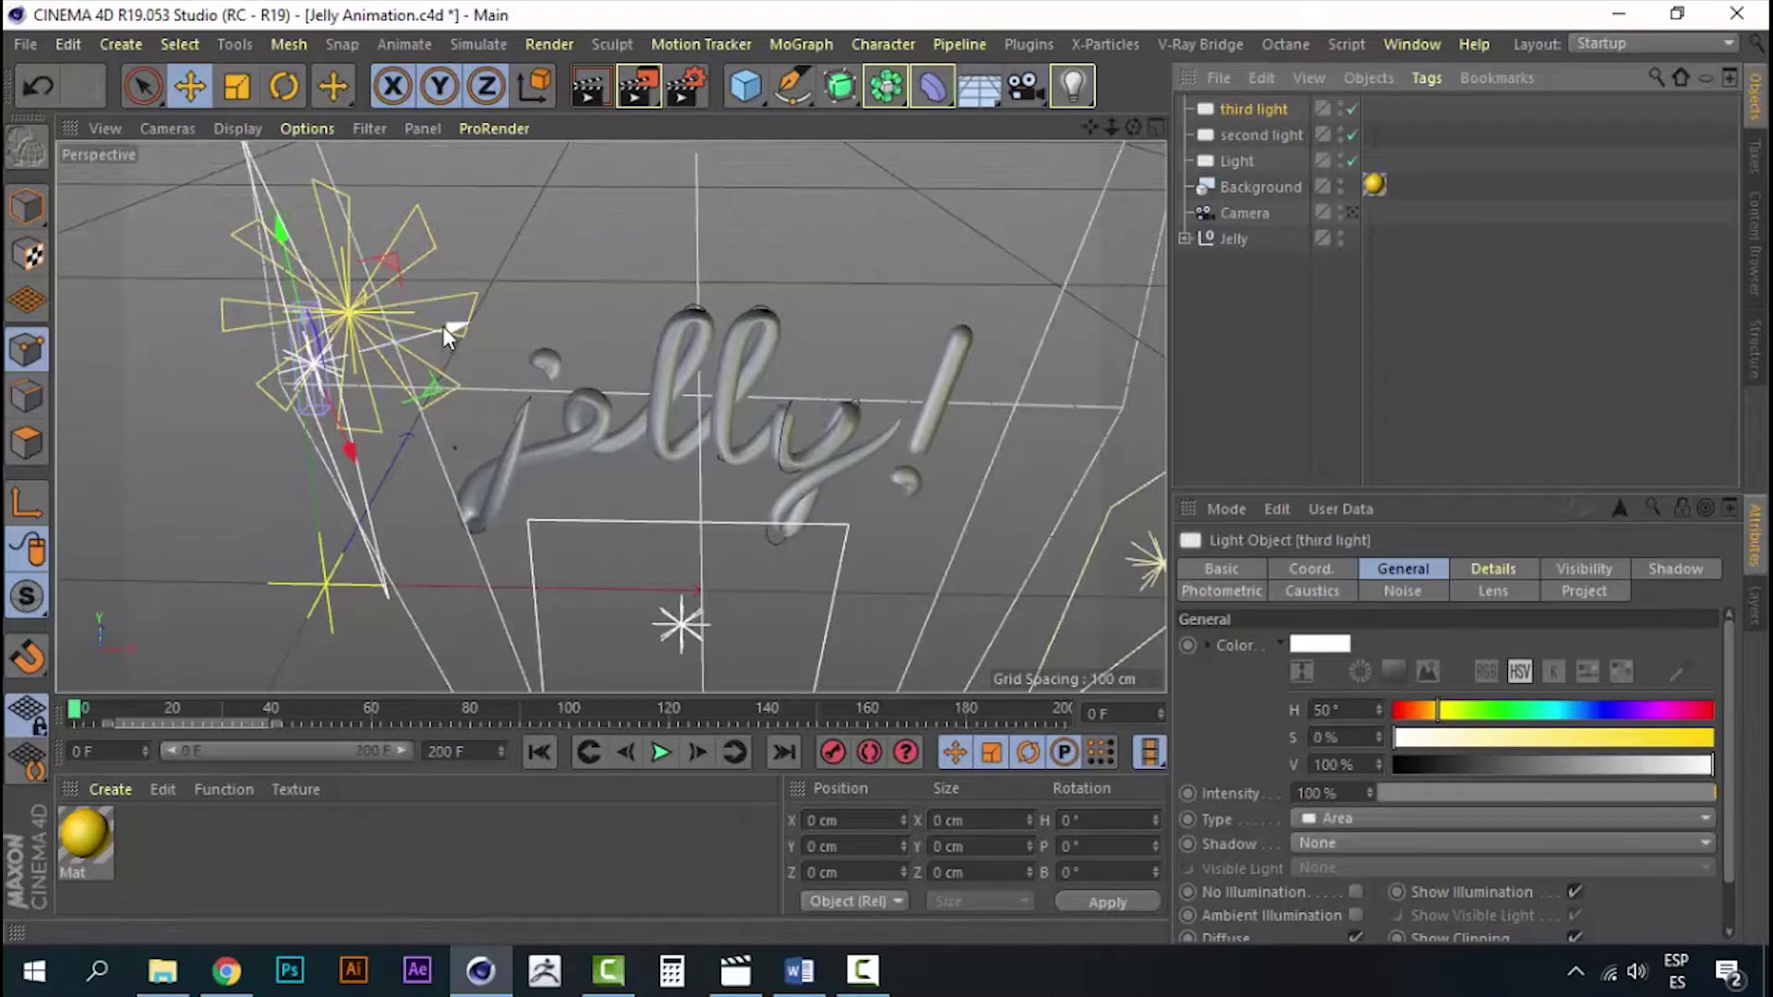
pyautogui.moveTo(438, 325)
pyautogui.mouseDown()
pyautogui.moveTo(174, 480)
pyautogui.moveTo(222, 396)
pyautogui.moveTo(227, 412)
pyautogui.mouseUp()
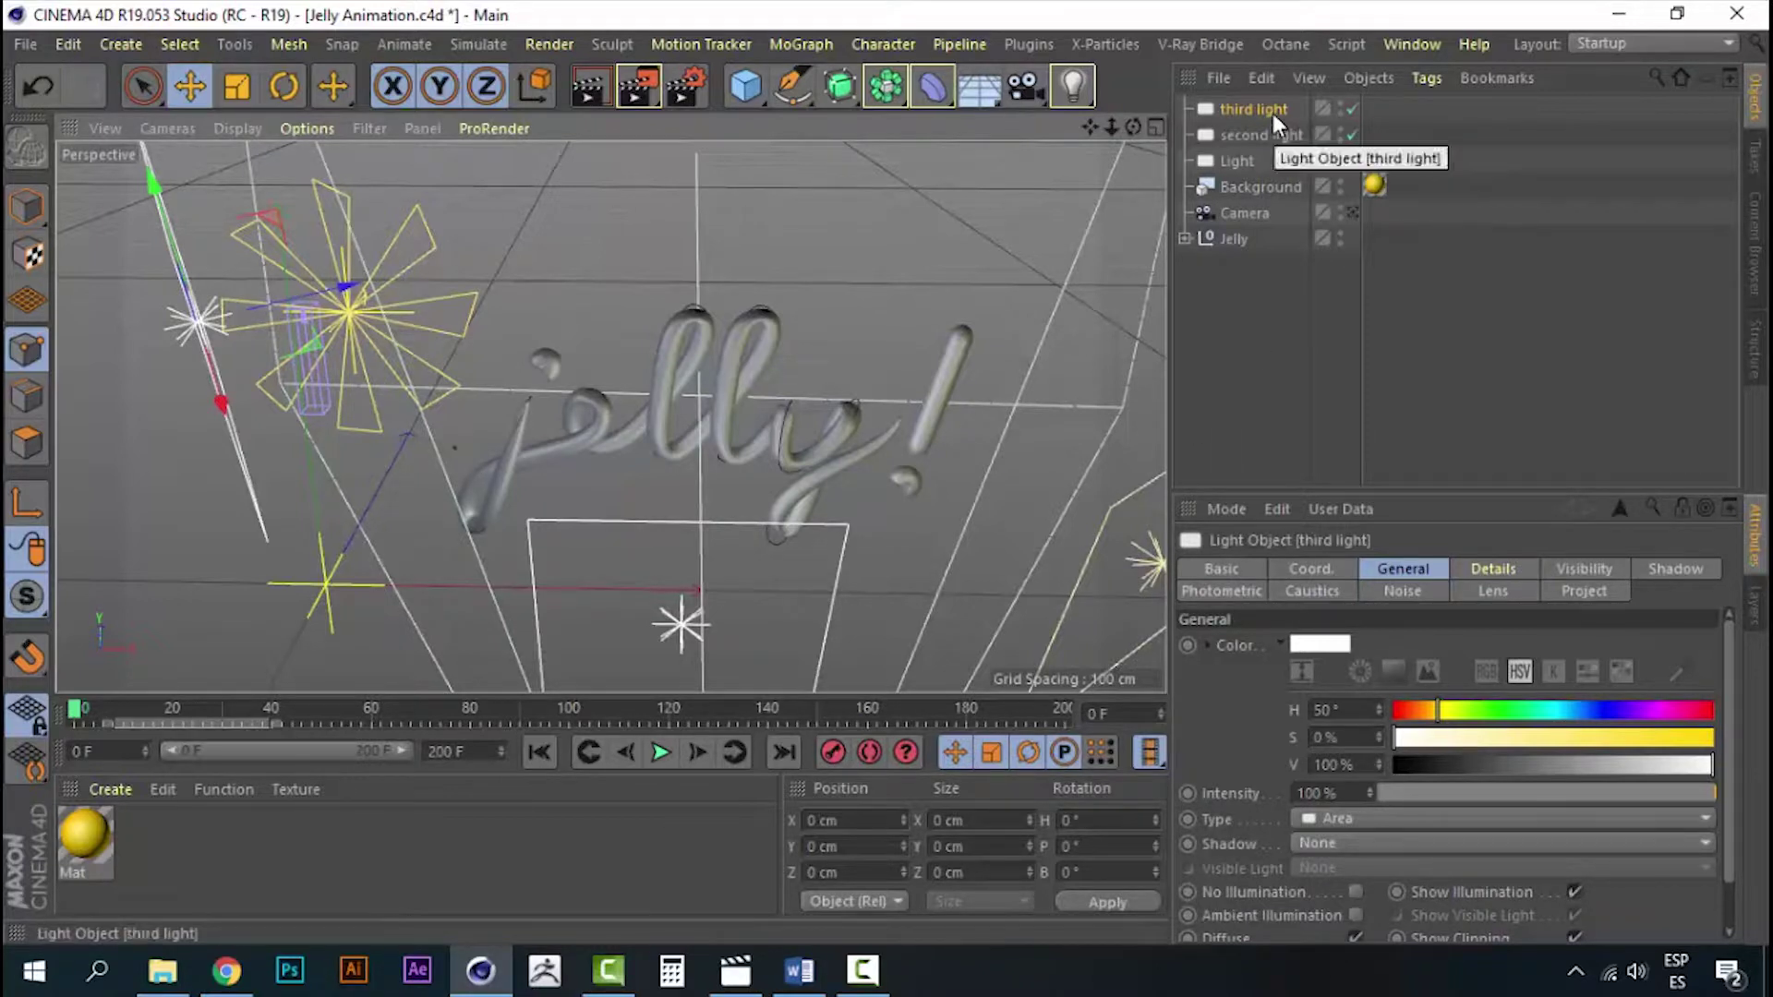
pyautogui.click(1564, 739)
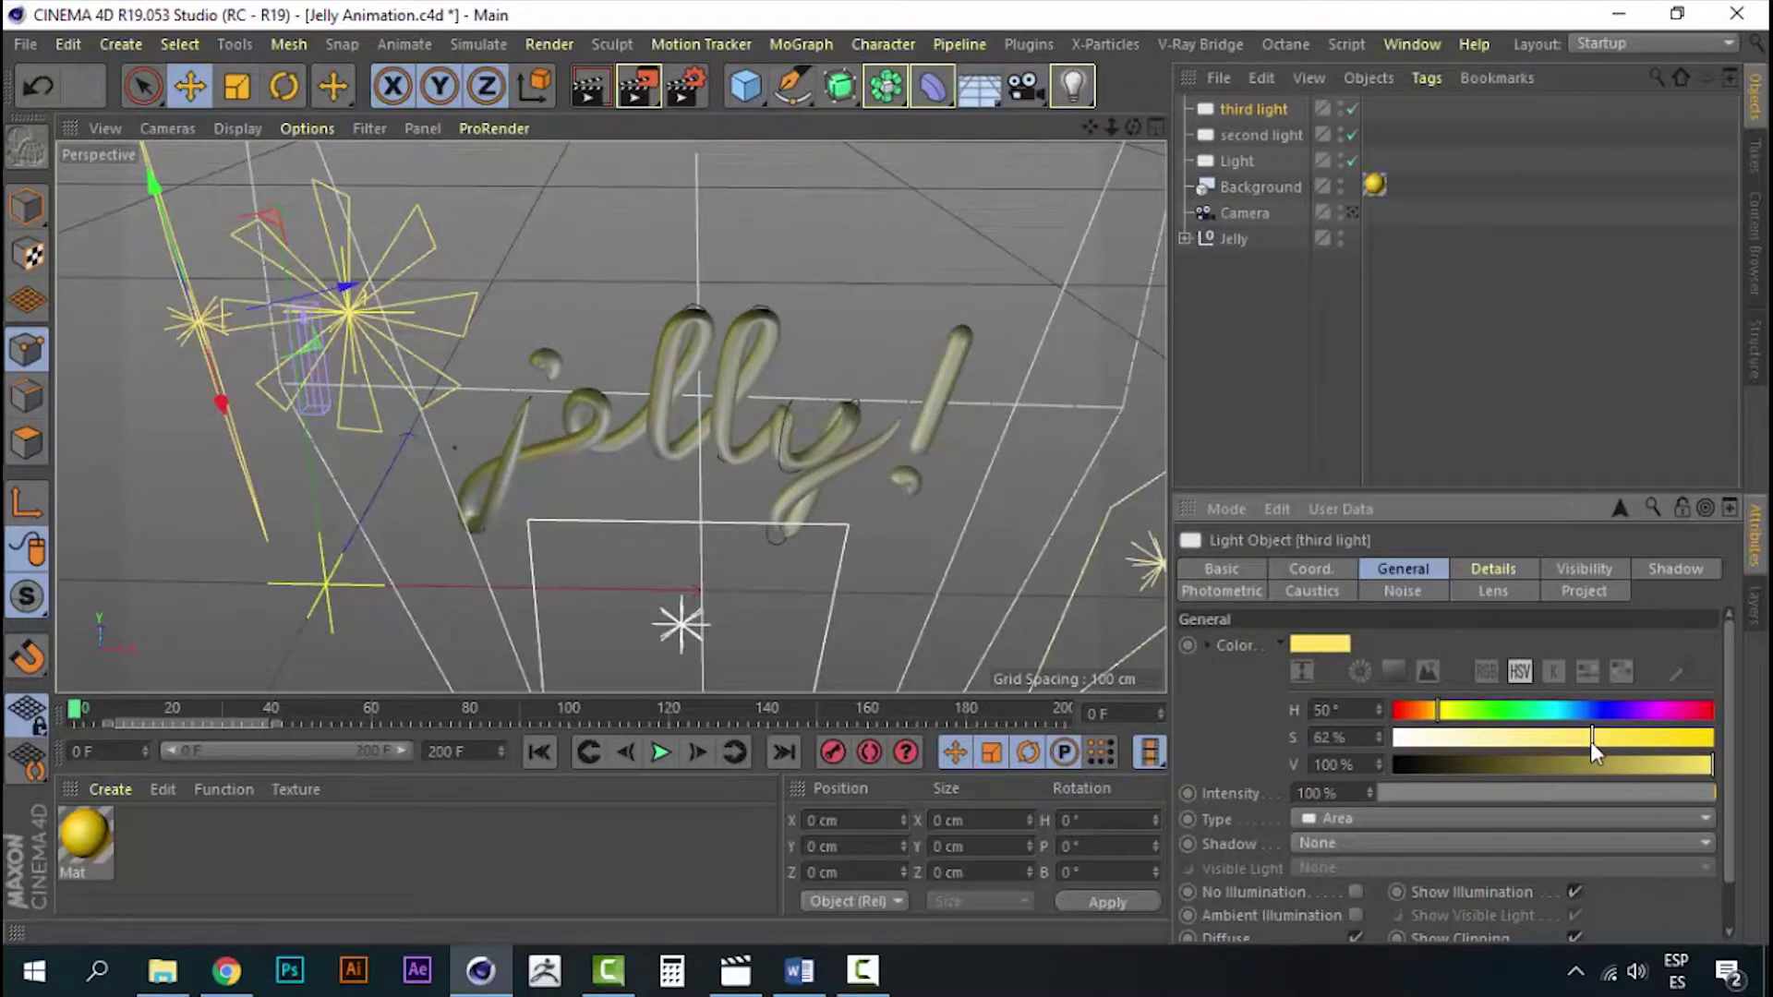
pyautogui.click(1353, 212)
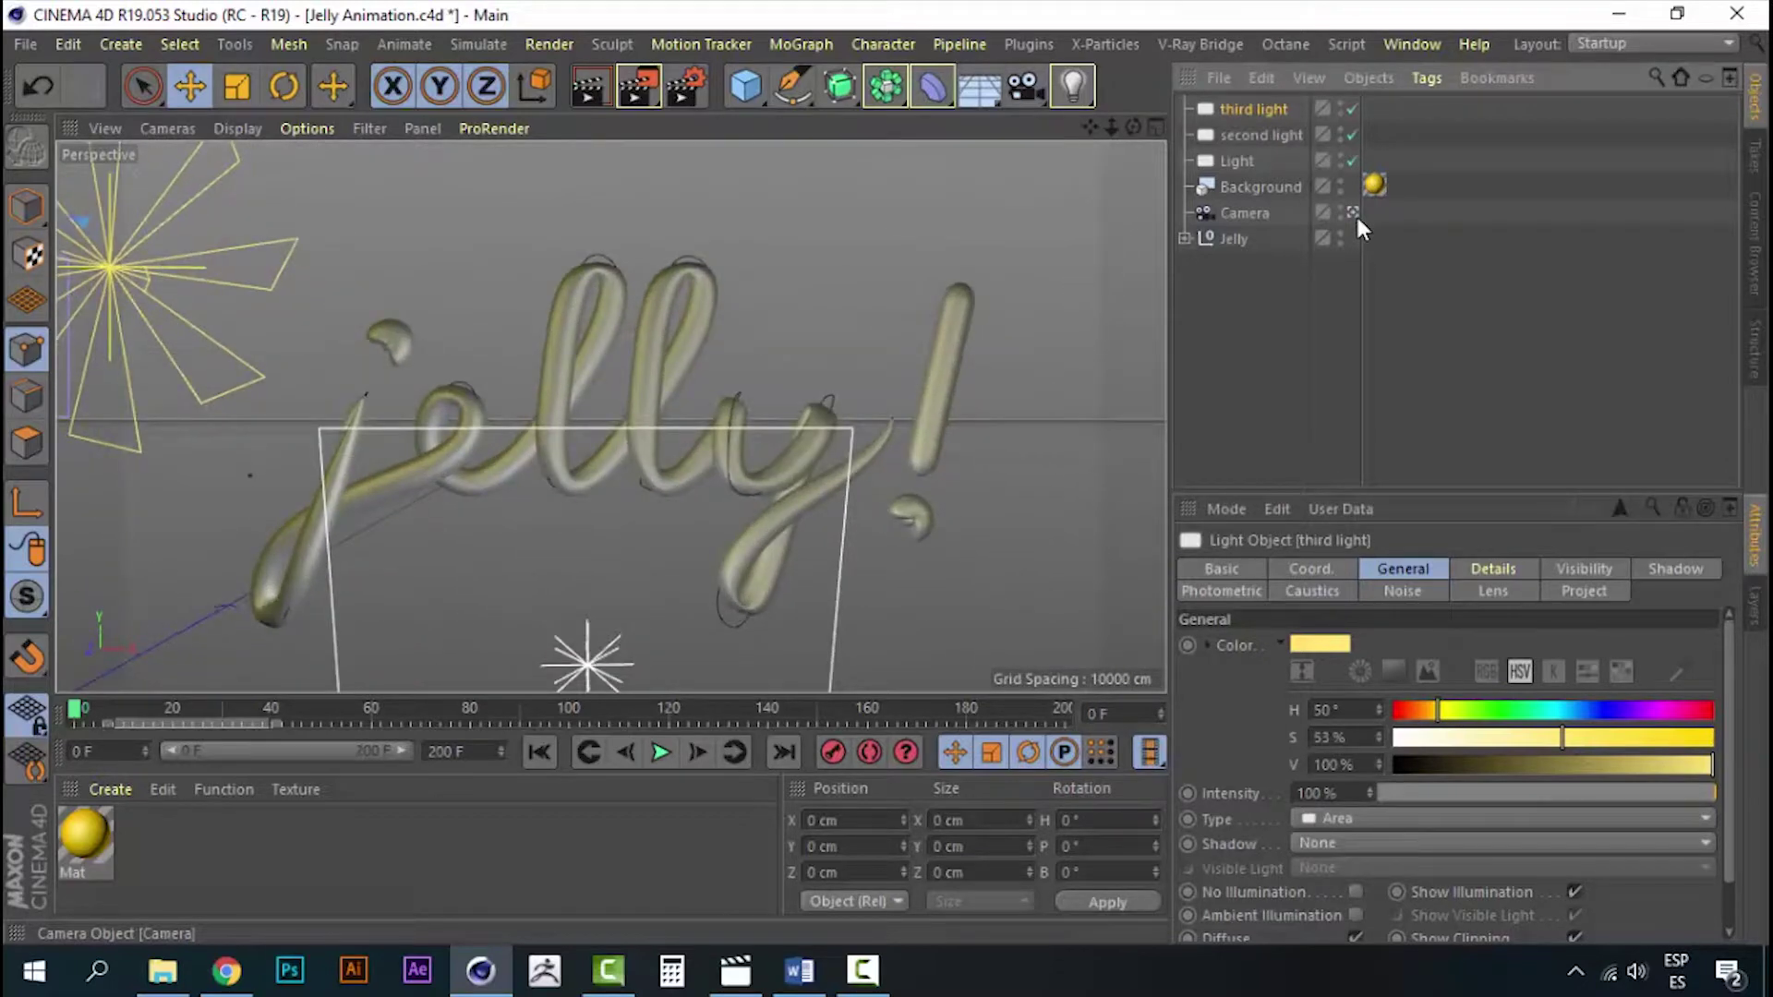
# - Create Mat.1, apply it to the Capsule under Jelly > Subdivision Surface, and test-render
pyautogui.hotkey('ctrl', 'r')
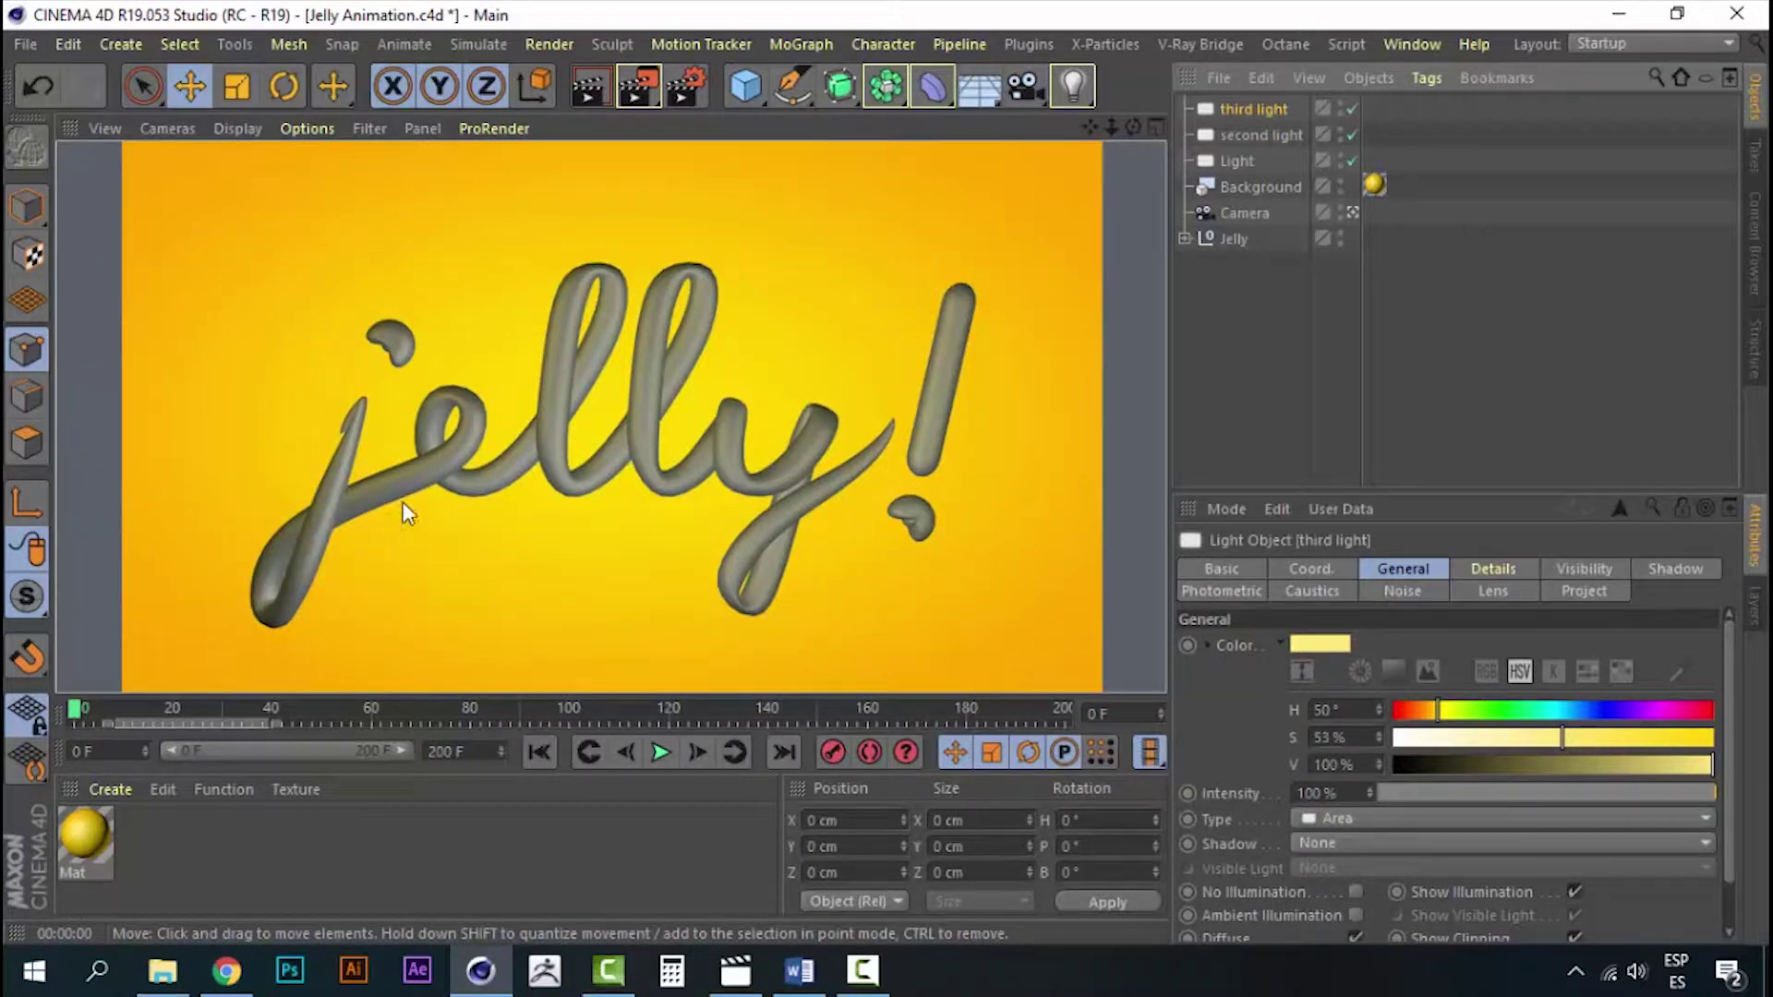
pyautogui.click(1266, 315)
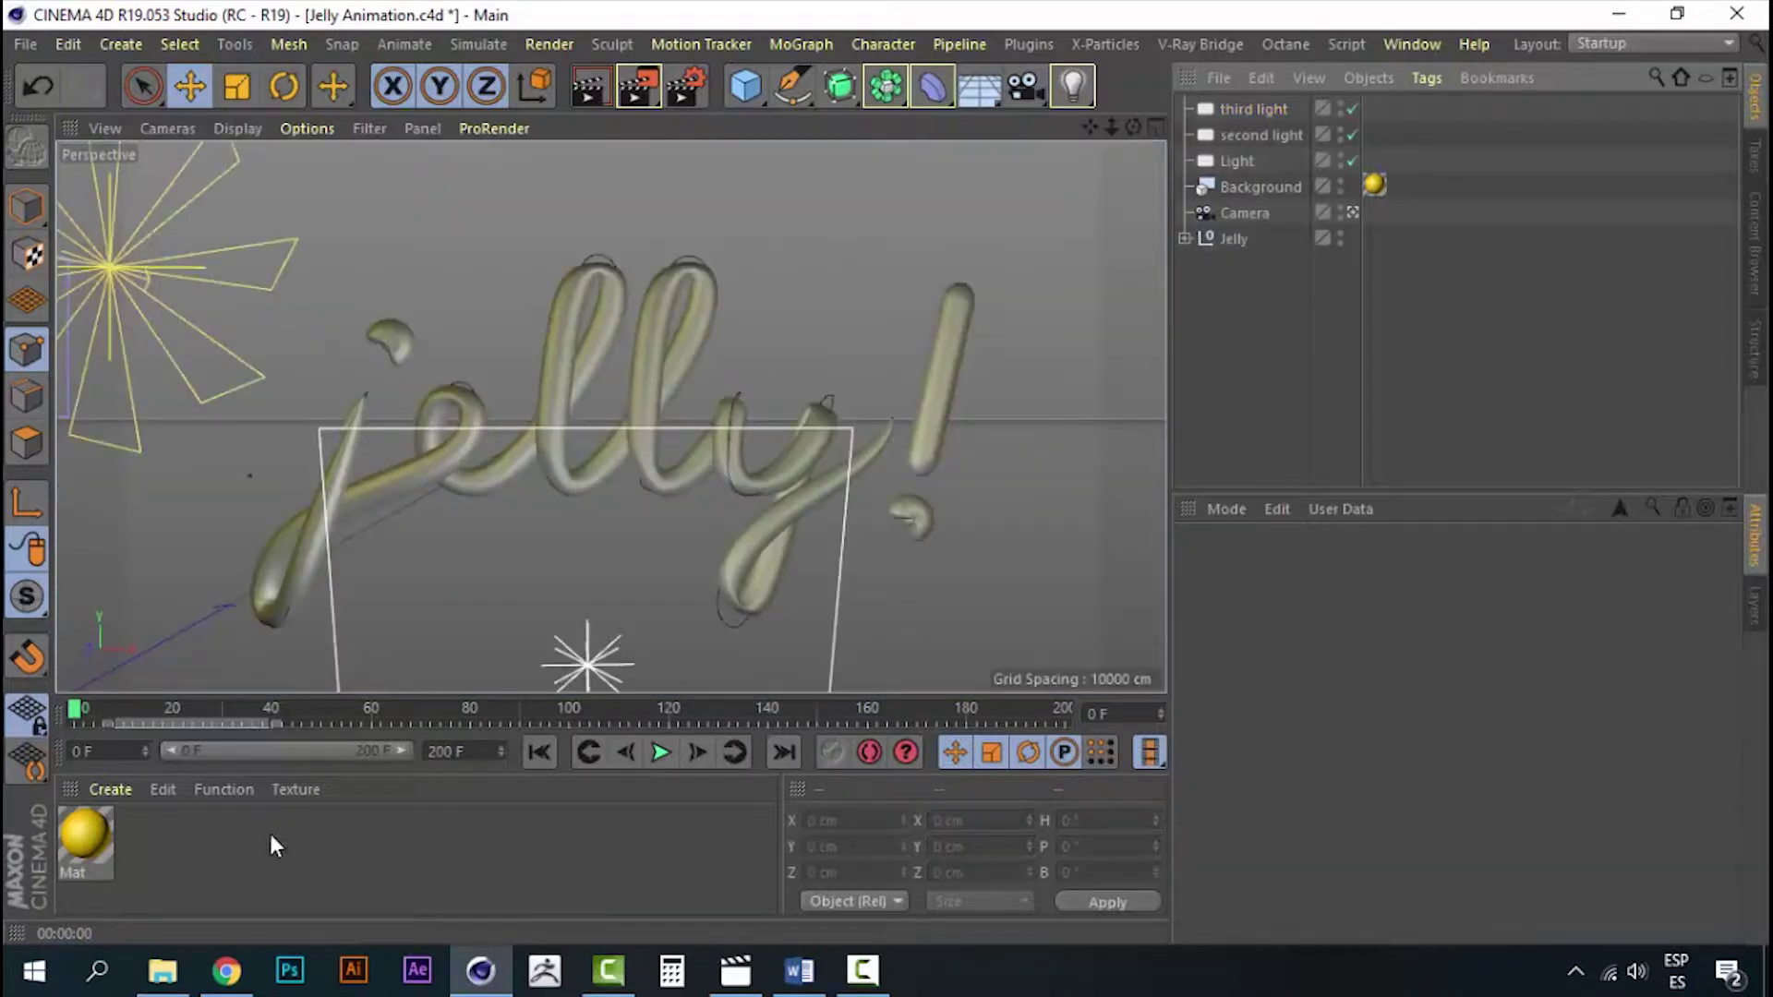
pyautogui.doubleClick(218, 835)
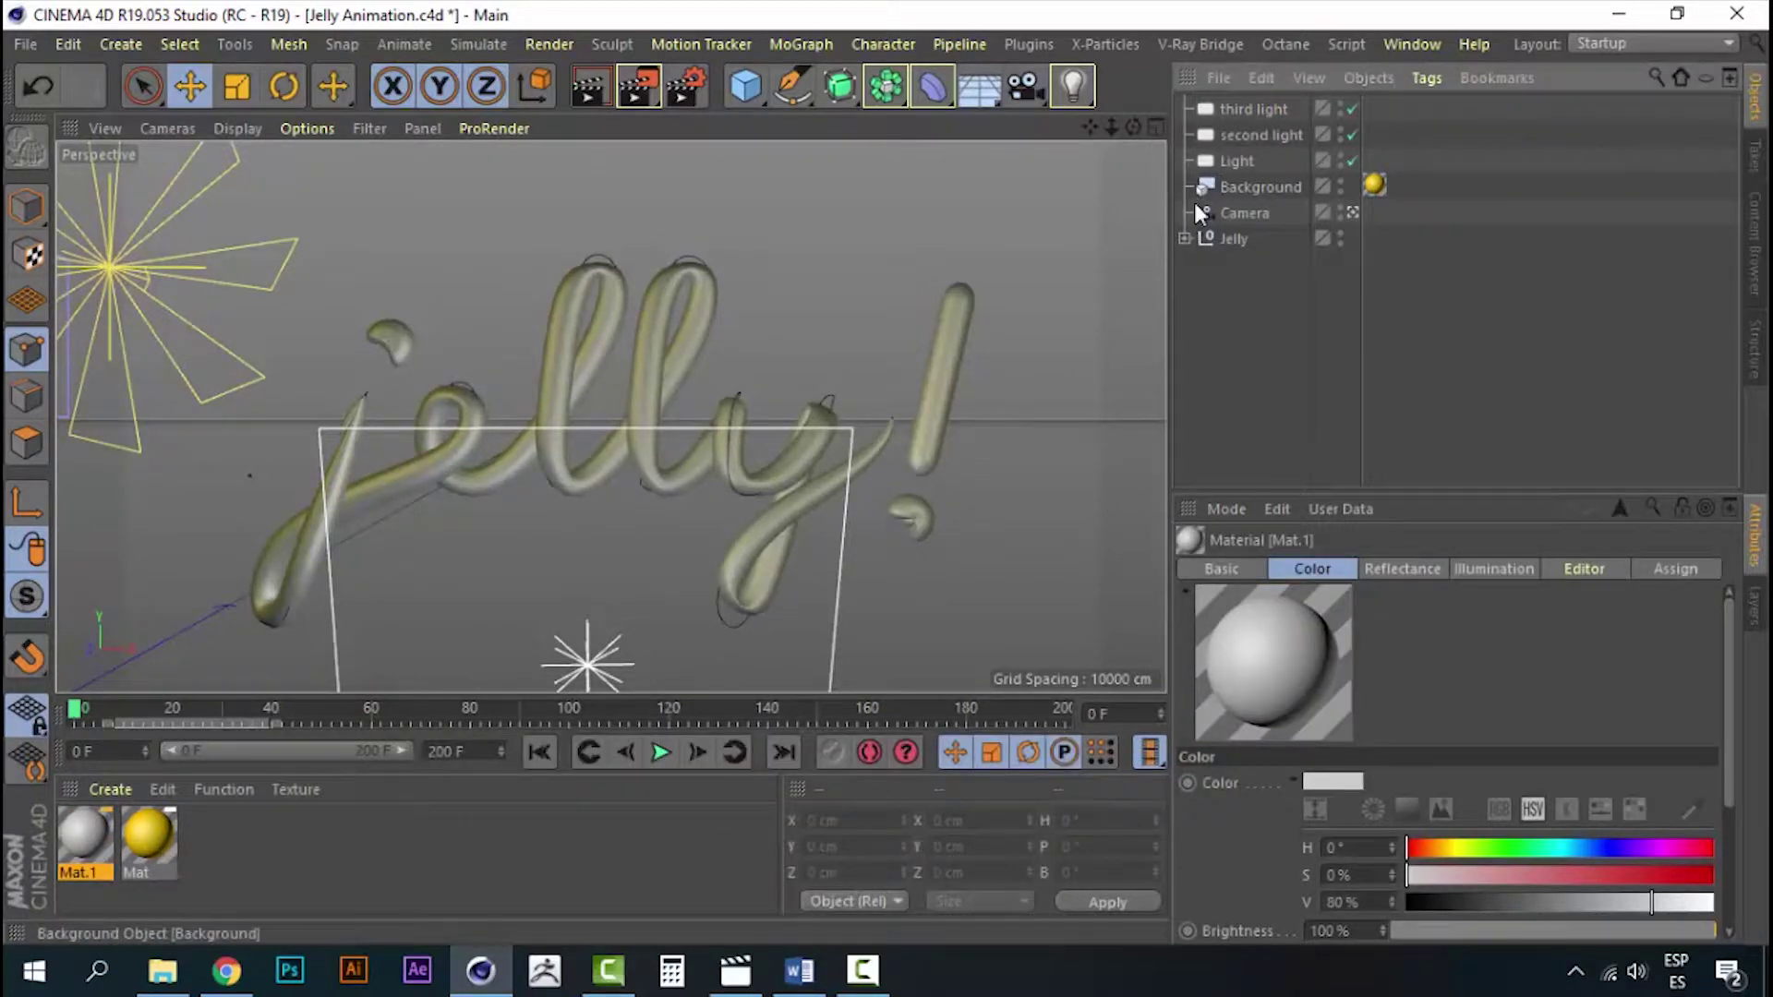
pyautogui.click(1186, 238)
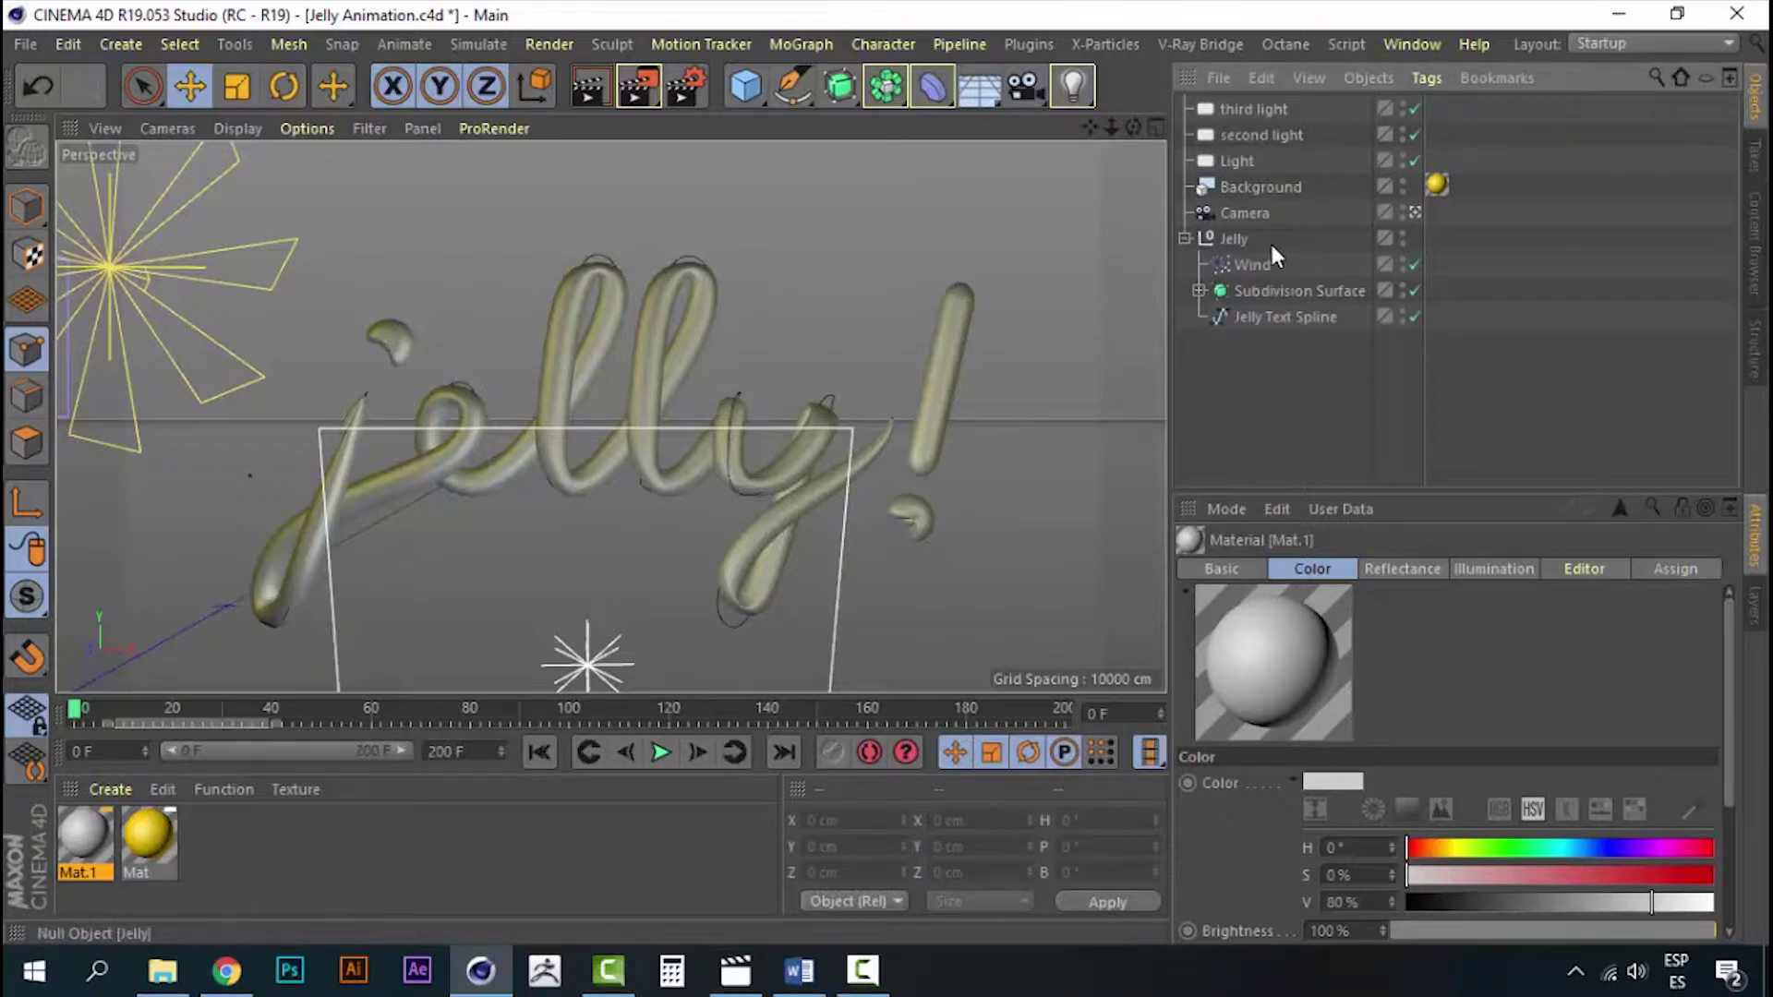
pyautogui.click(1199, 291)
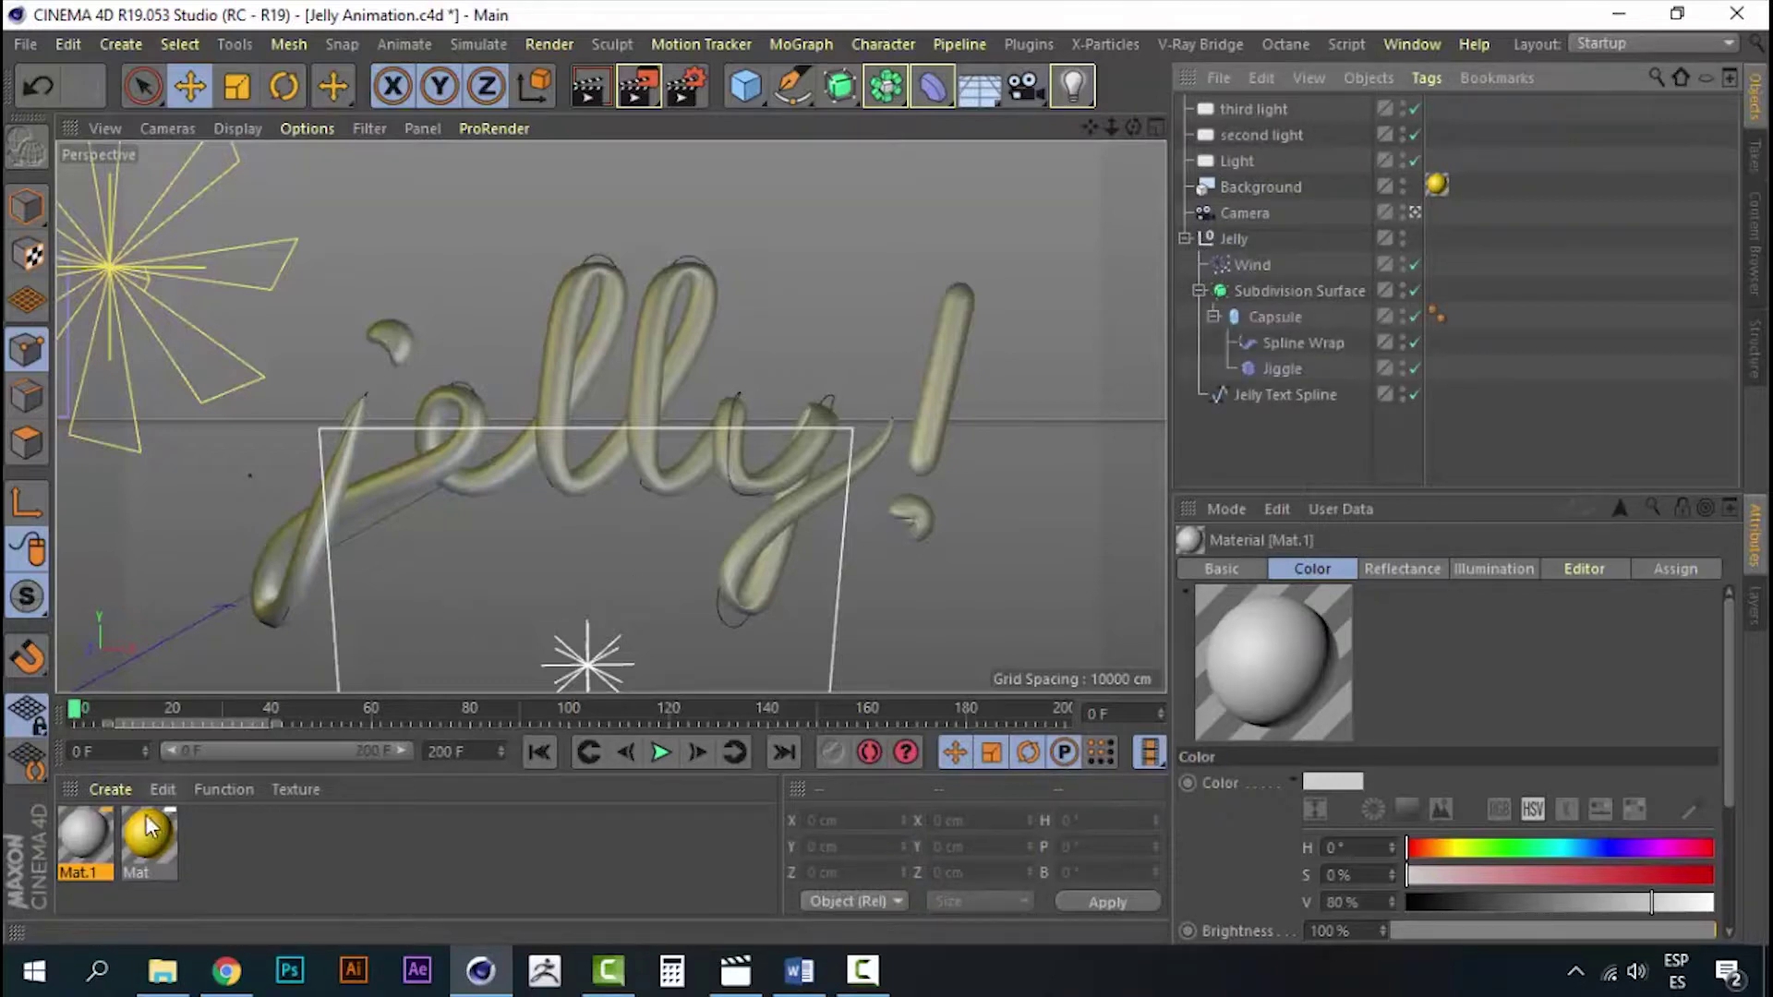
pyautogui.moveTo(1270, 291); pyautogui.dragTo(1295, 316)
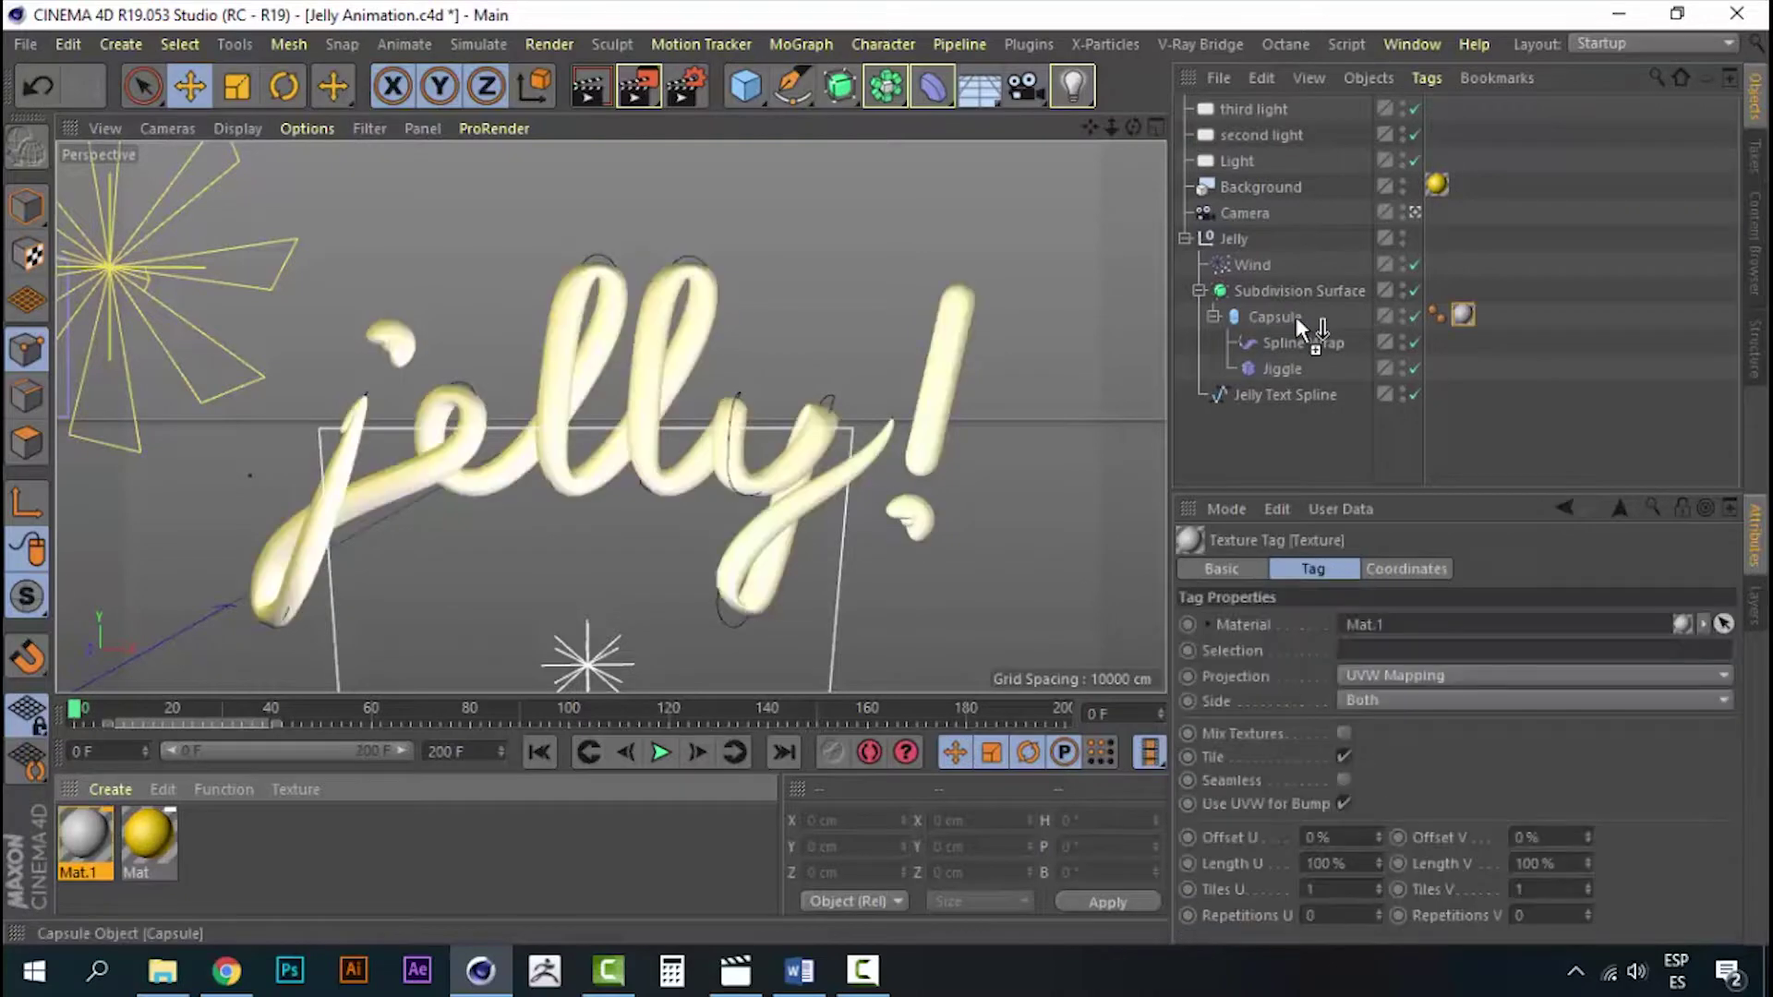
pyautogui.hotkey('ctrl', 'r')
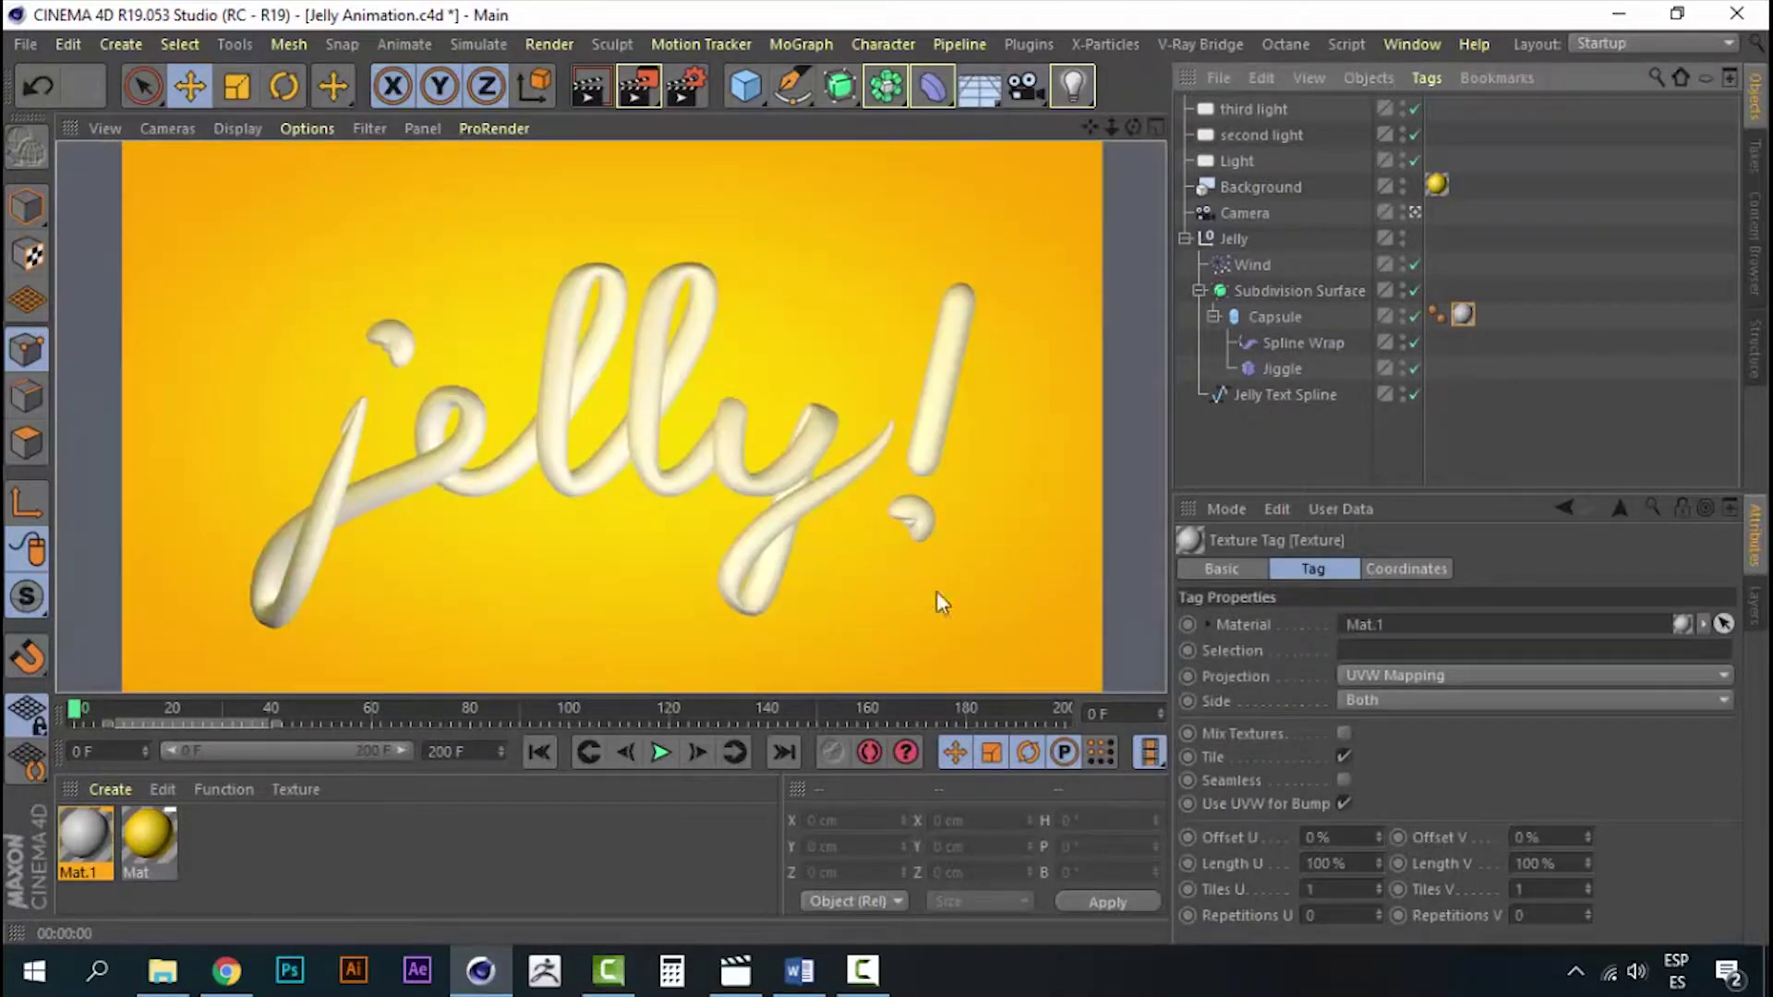
pyautogui.click(397, 848)
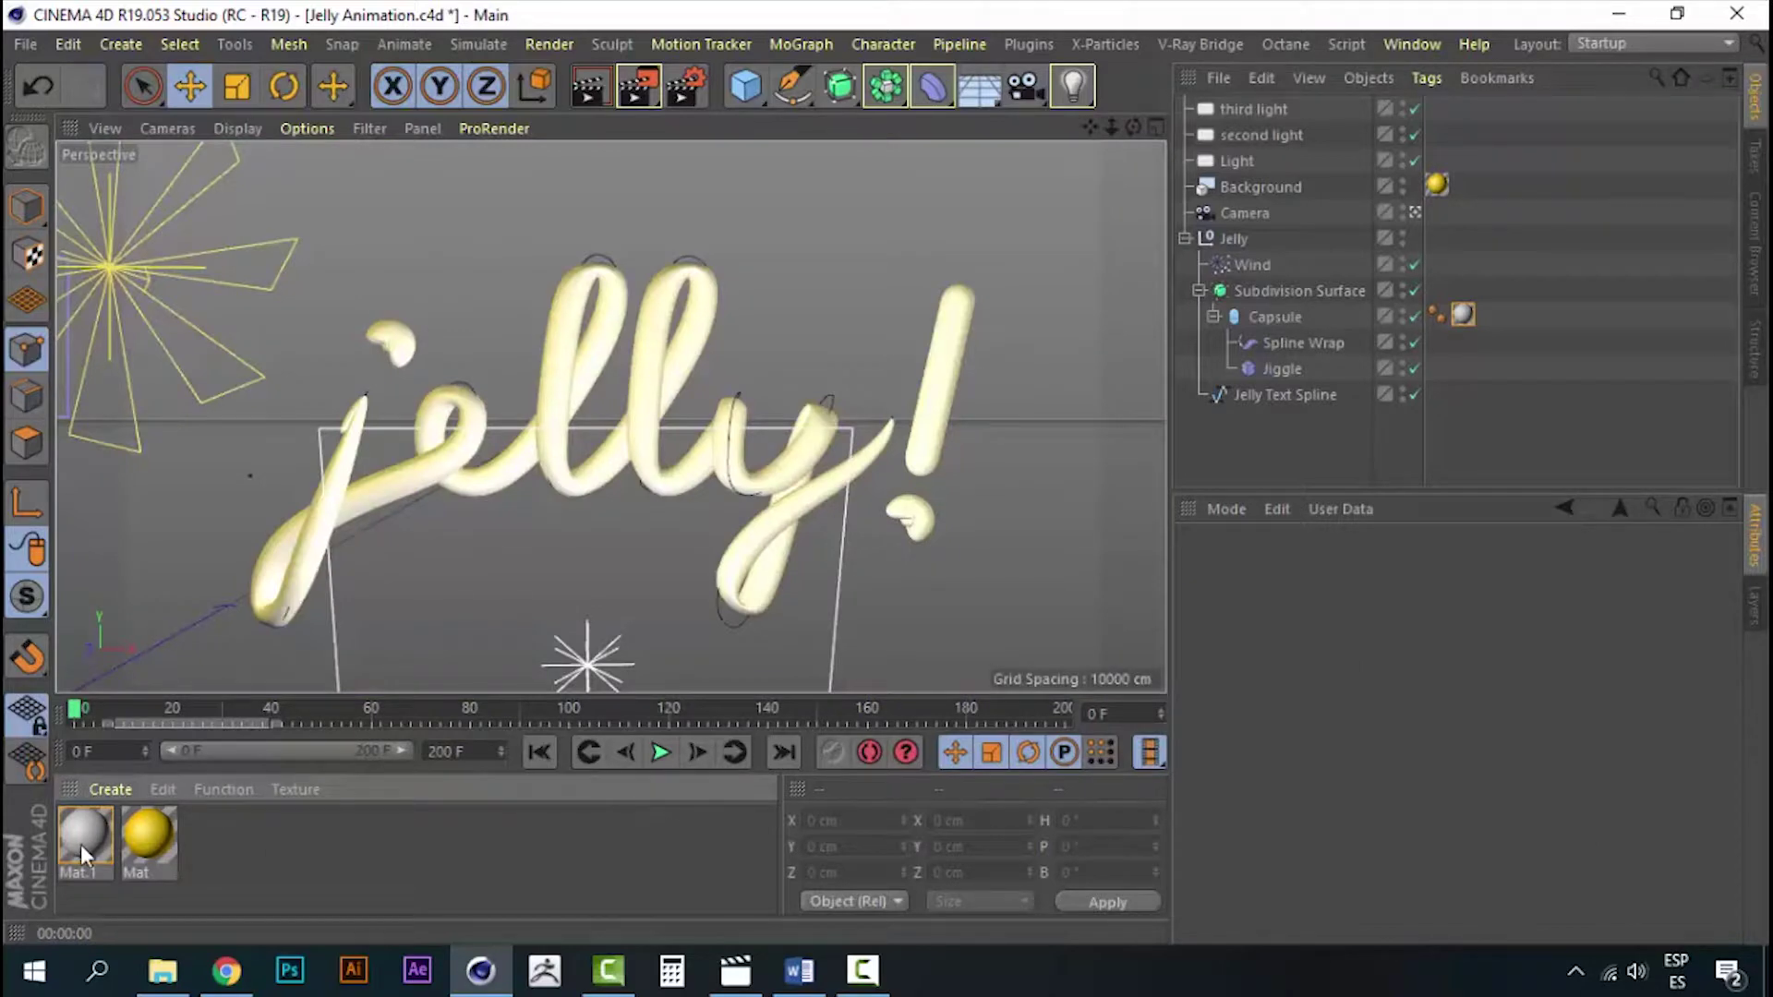
# - Open Mat.1 in the Material Editor off to the right and start an Interactive Render Region
pyautogui.doubleClick(81, 844)
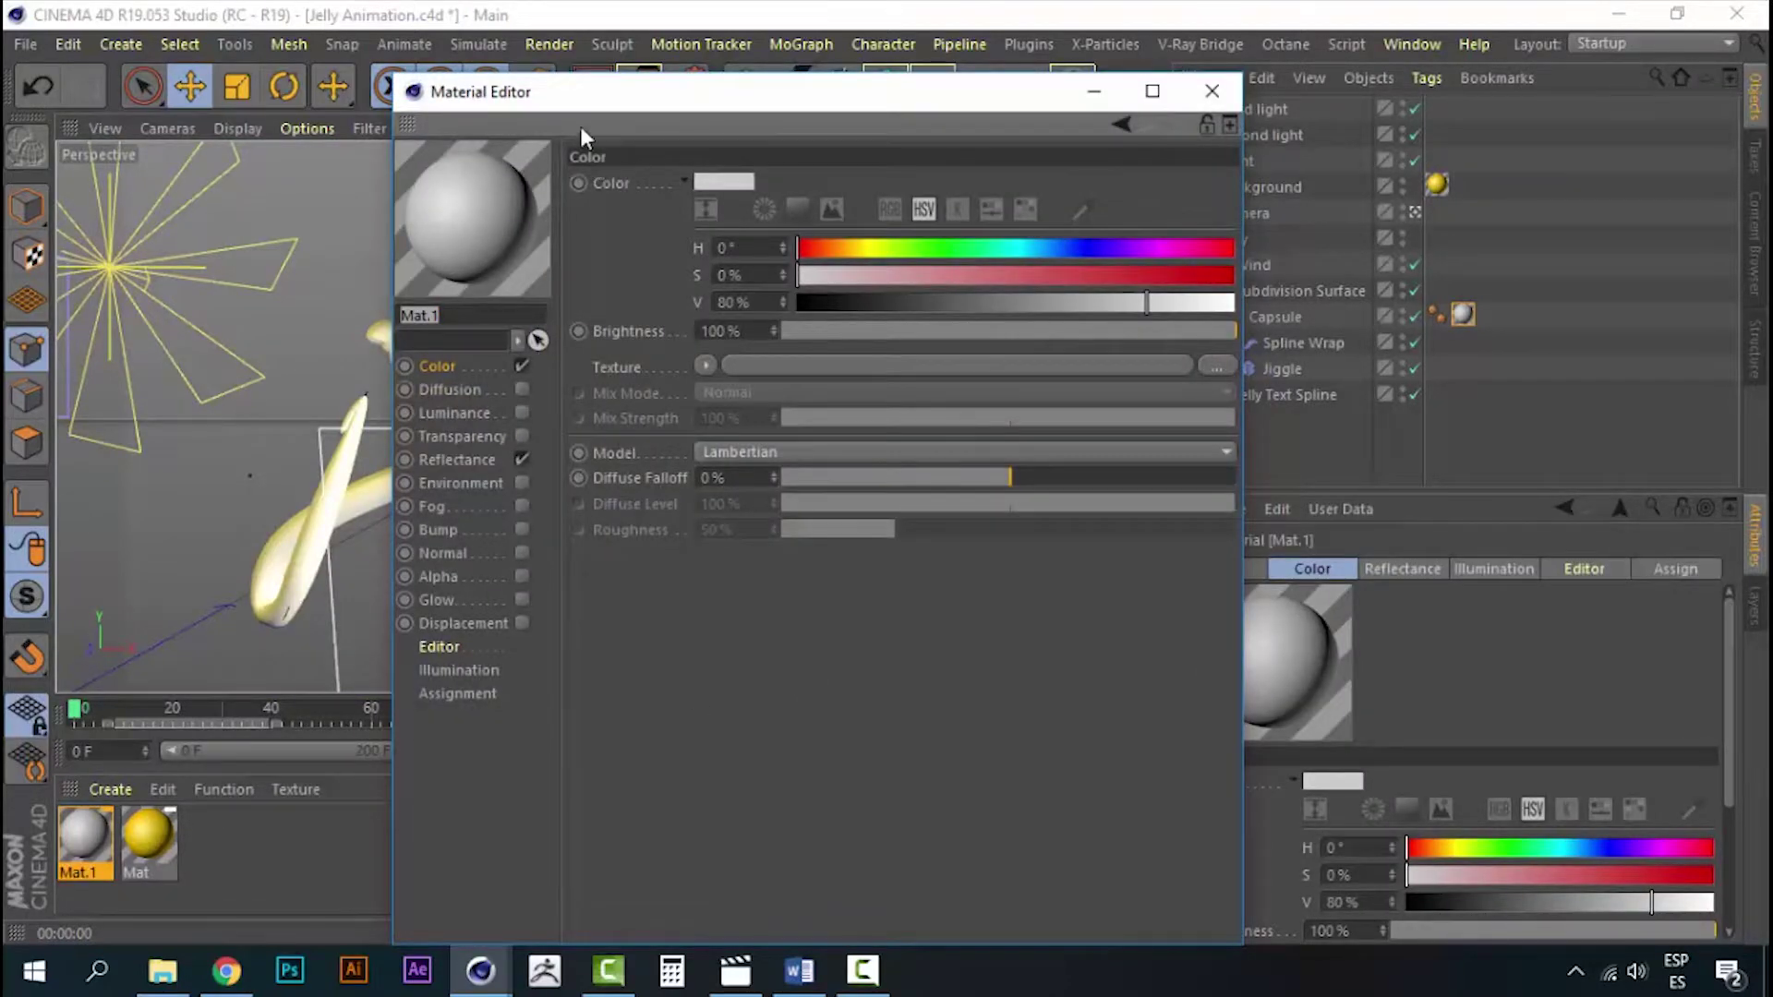
pyautogui.moveTo(587, 97); pyautogui.dragTo(1073, 105)
pyautogui.click(554, 44)
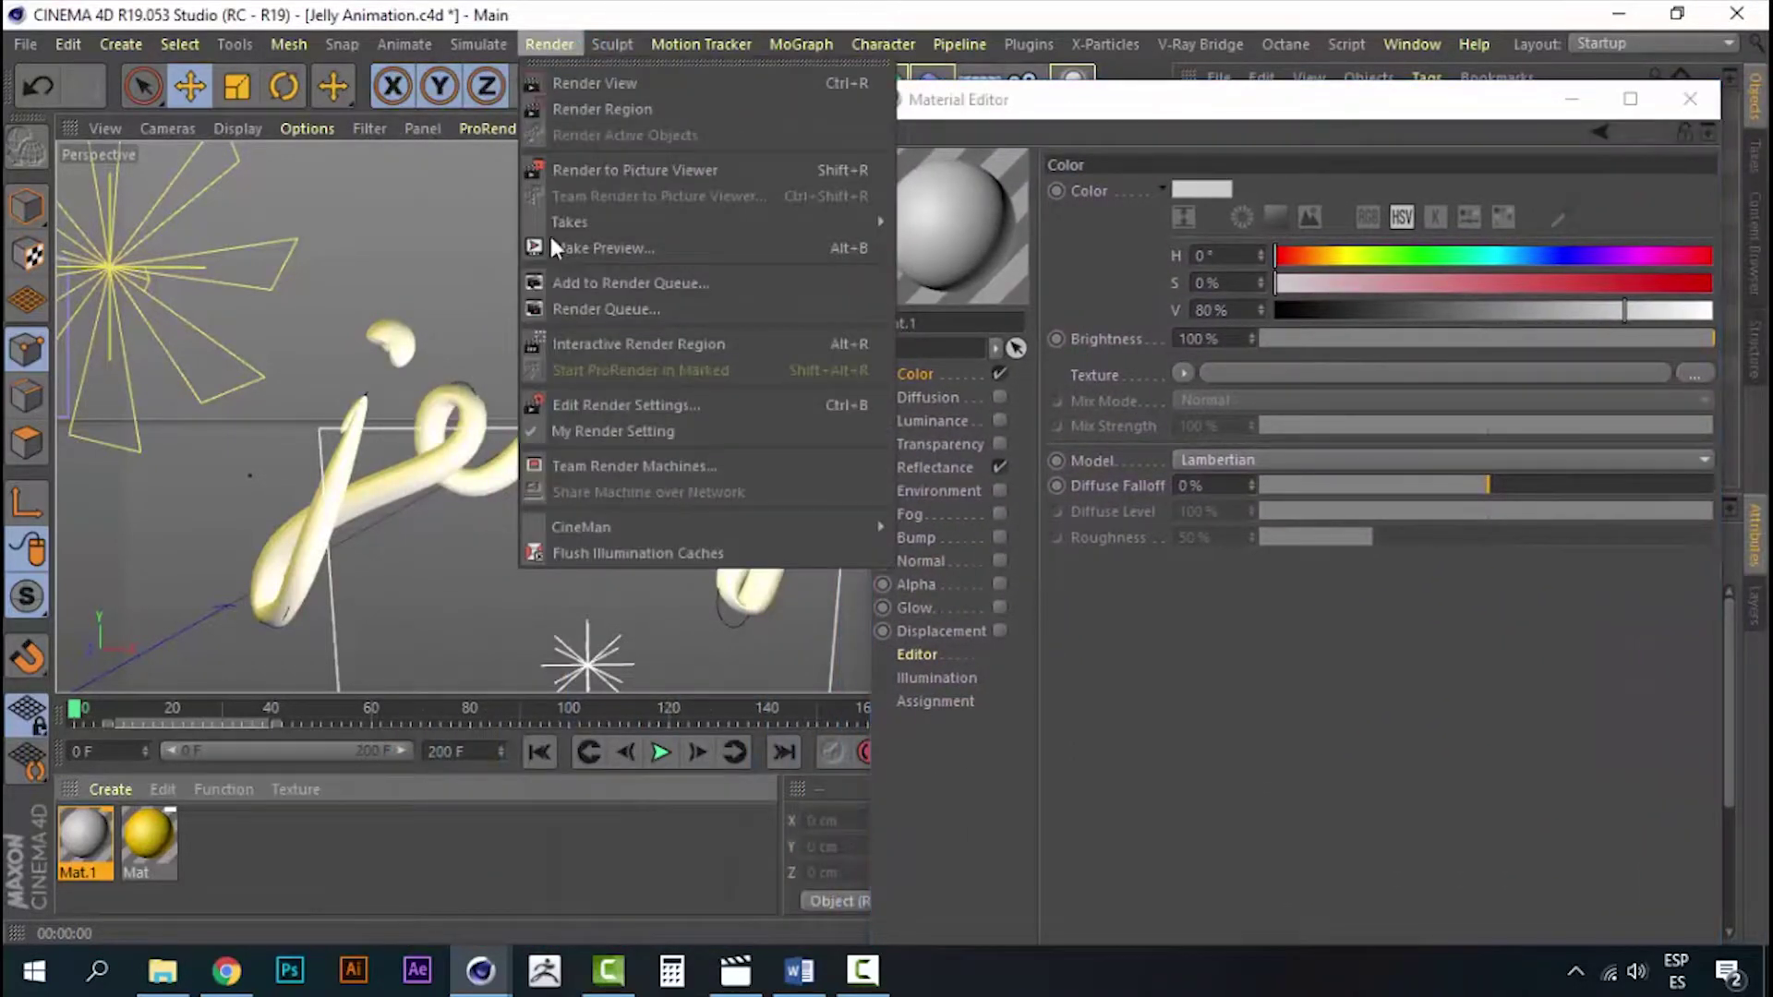
pyautogui.click(654, 346)
# - Enlarge the render region, make Mat.1 pink (H 347°, S 84%, V 96%), and show the Jelly_1 reference
pyautogui.moveTo(606, 279); pyautogui.dragTo(606, 219)
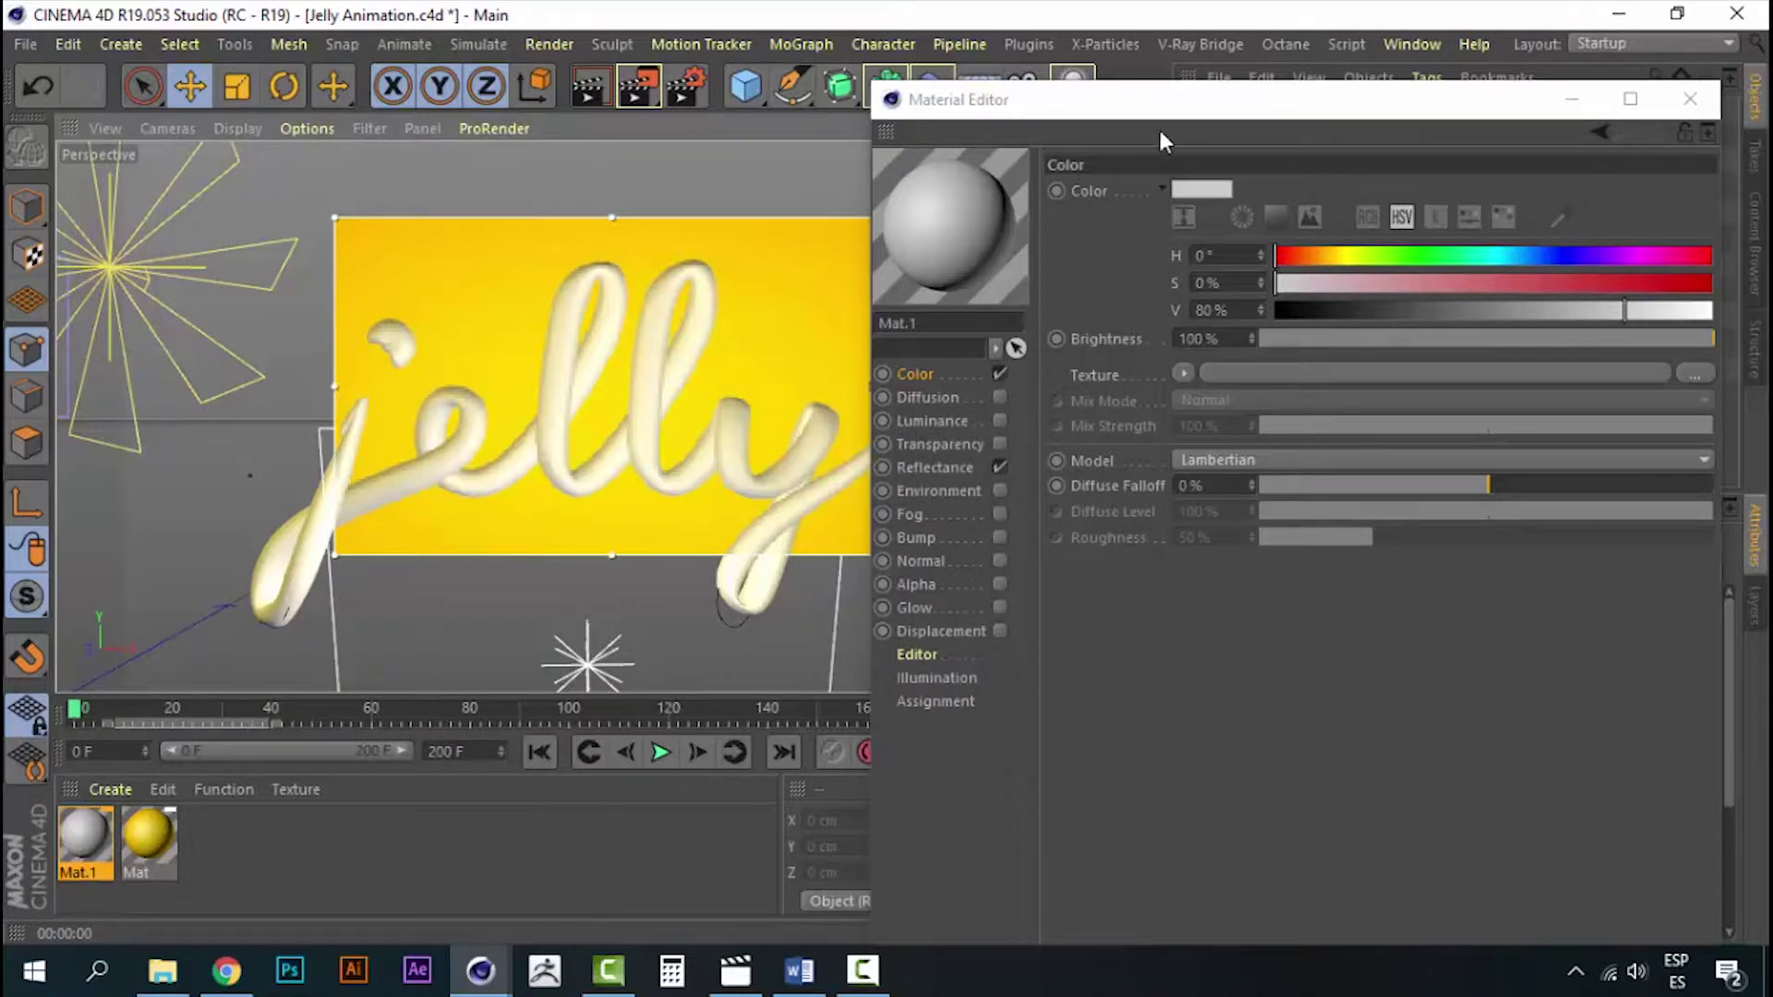
pyautogui.moveTo(1193, 109); pyautogui.dragTo(1171, 108)
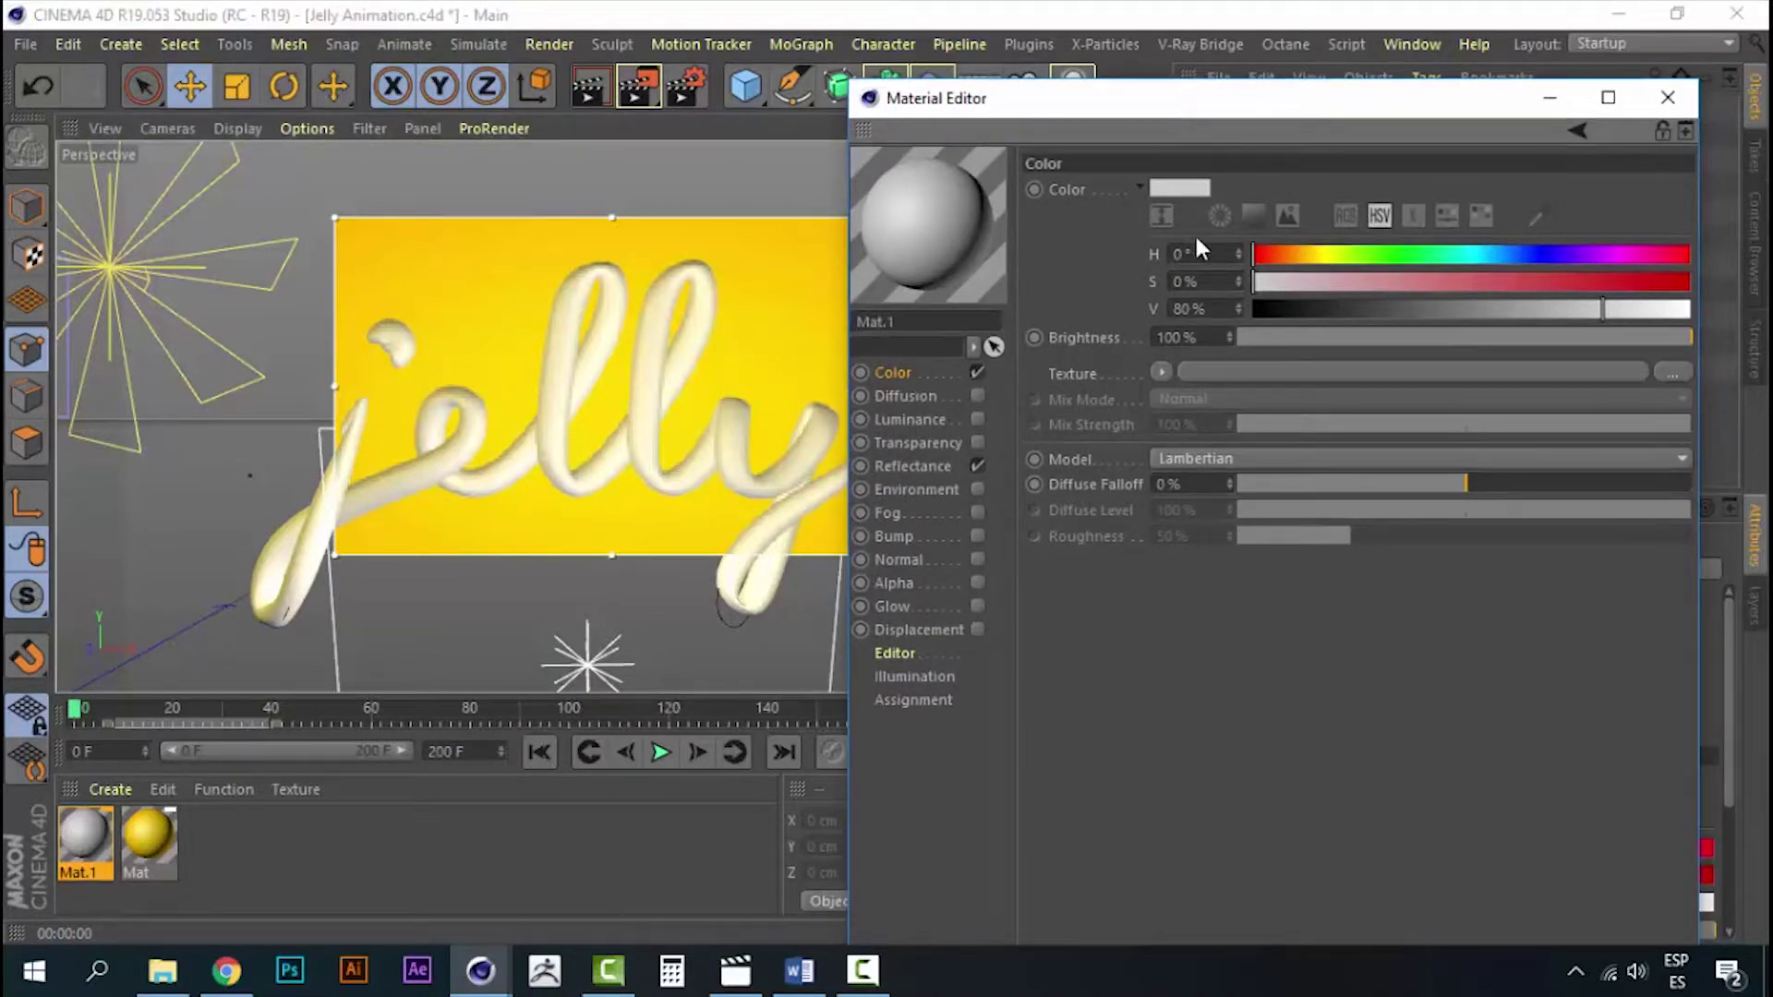
pyautogui.click(1193, 185)
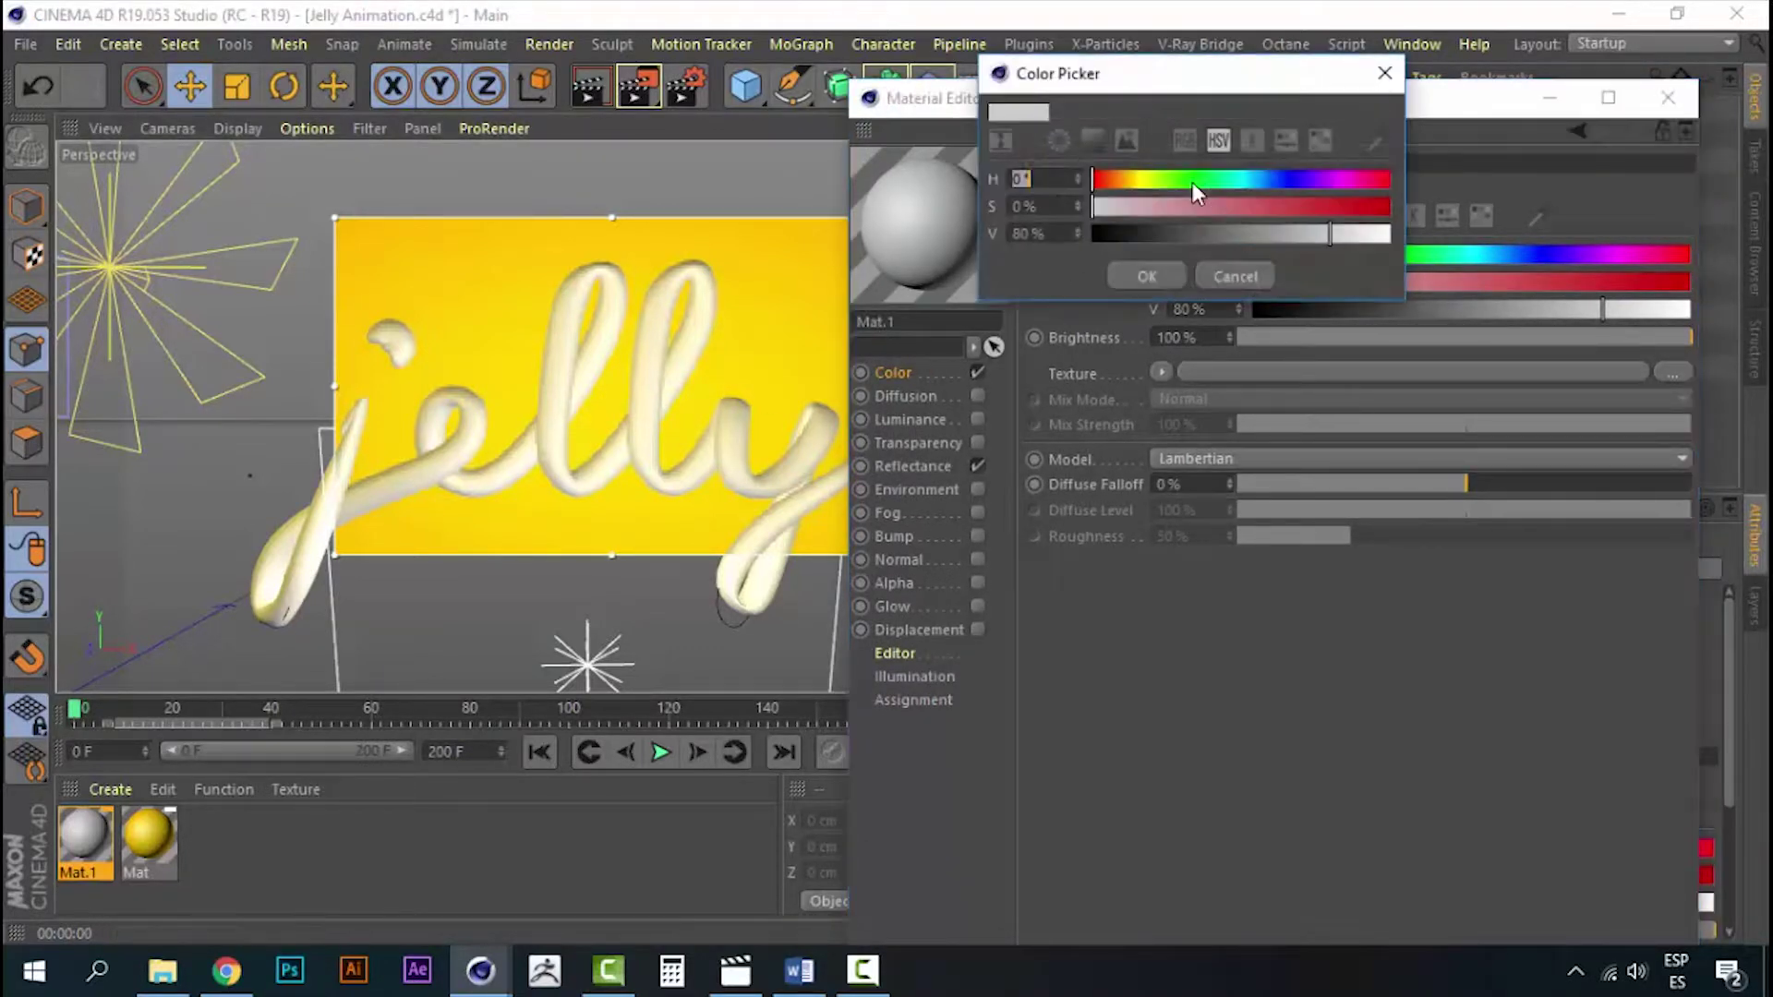
pyautogui.click(1370, 181)
pyautogui.moveTo(1340, 213)
pyautogui.mouseDown()
pyautogui.moveTo(1394, 231)
pyautogui.moveTo(1376, 229)
pyautogui.mouseUp()
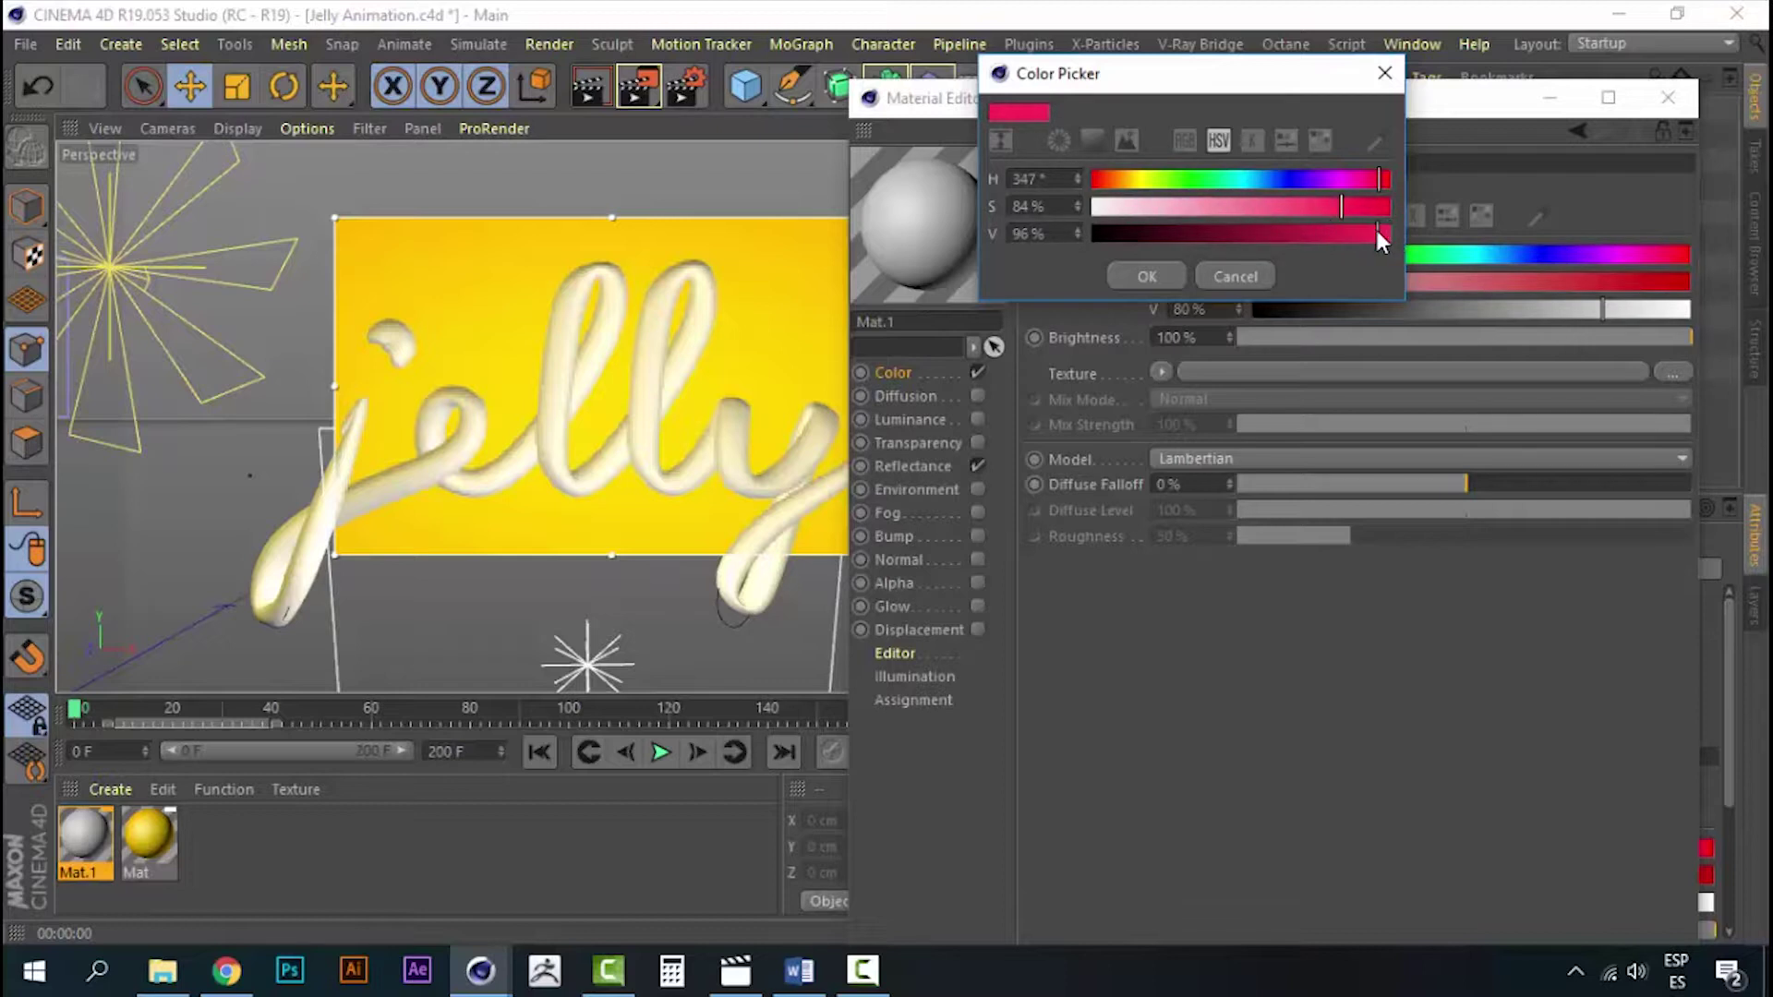
pyautogui.click(1147, 277)
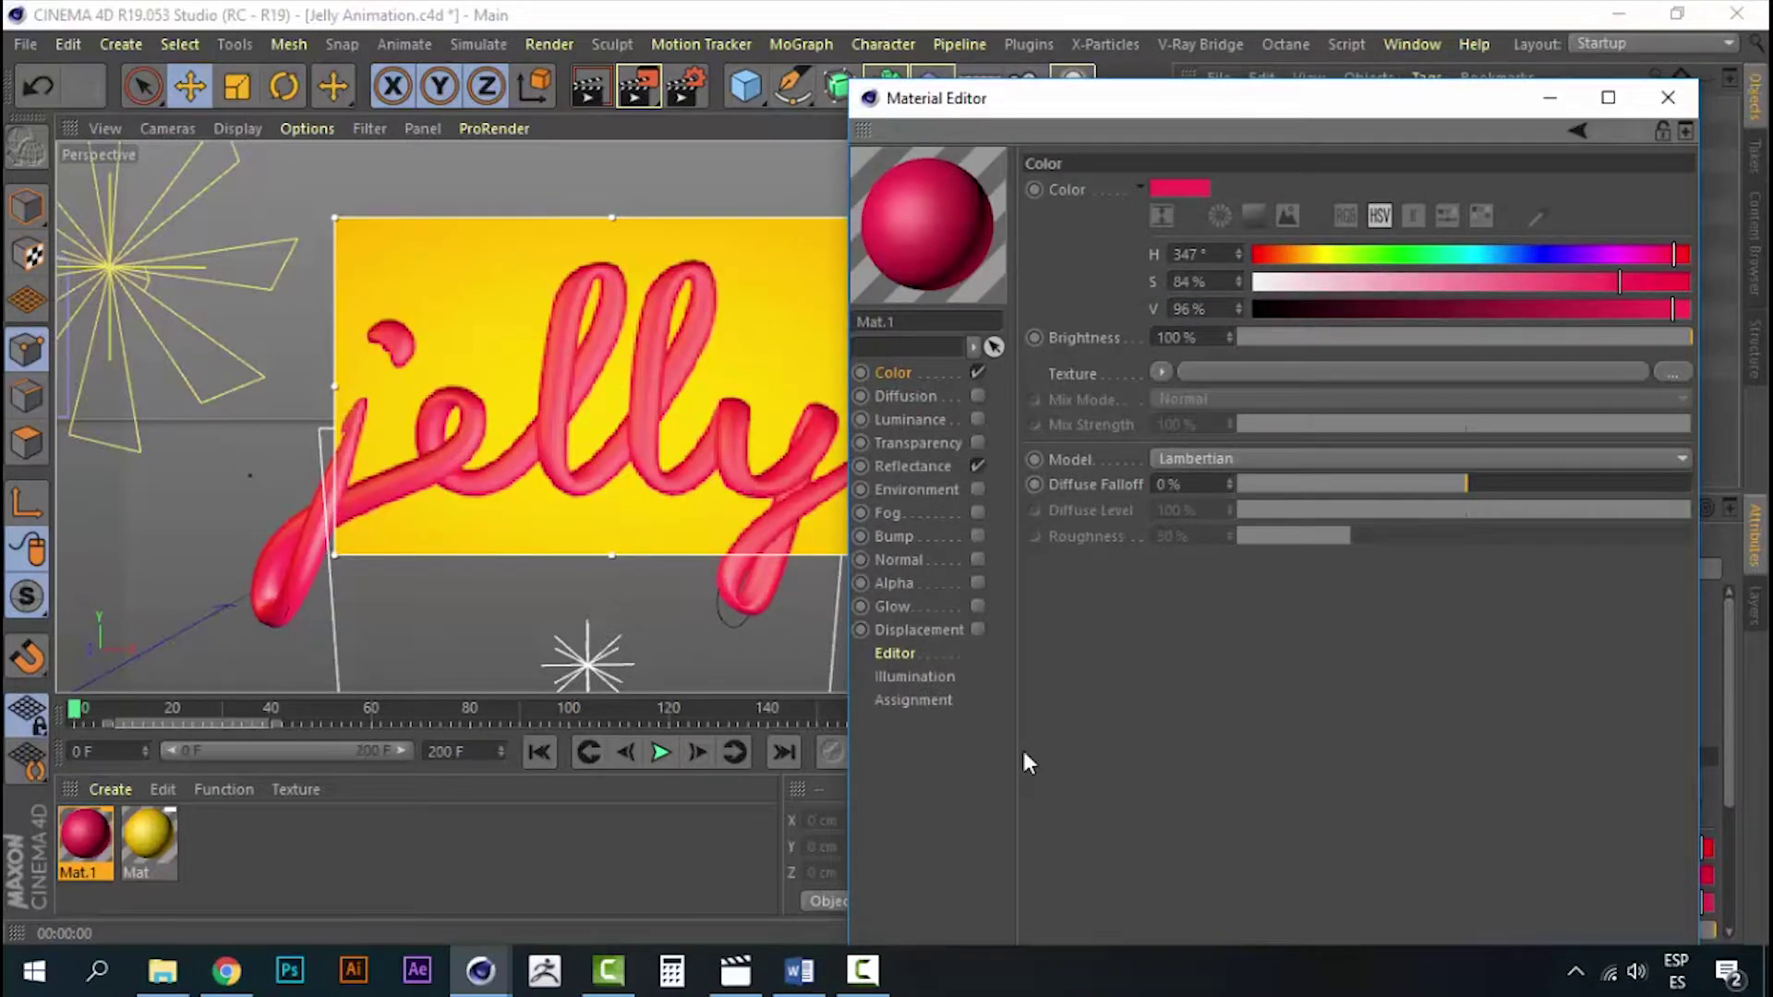
pyautogui.click(736, 970)
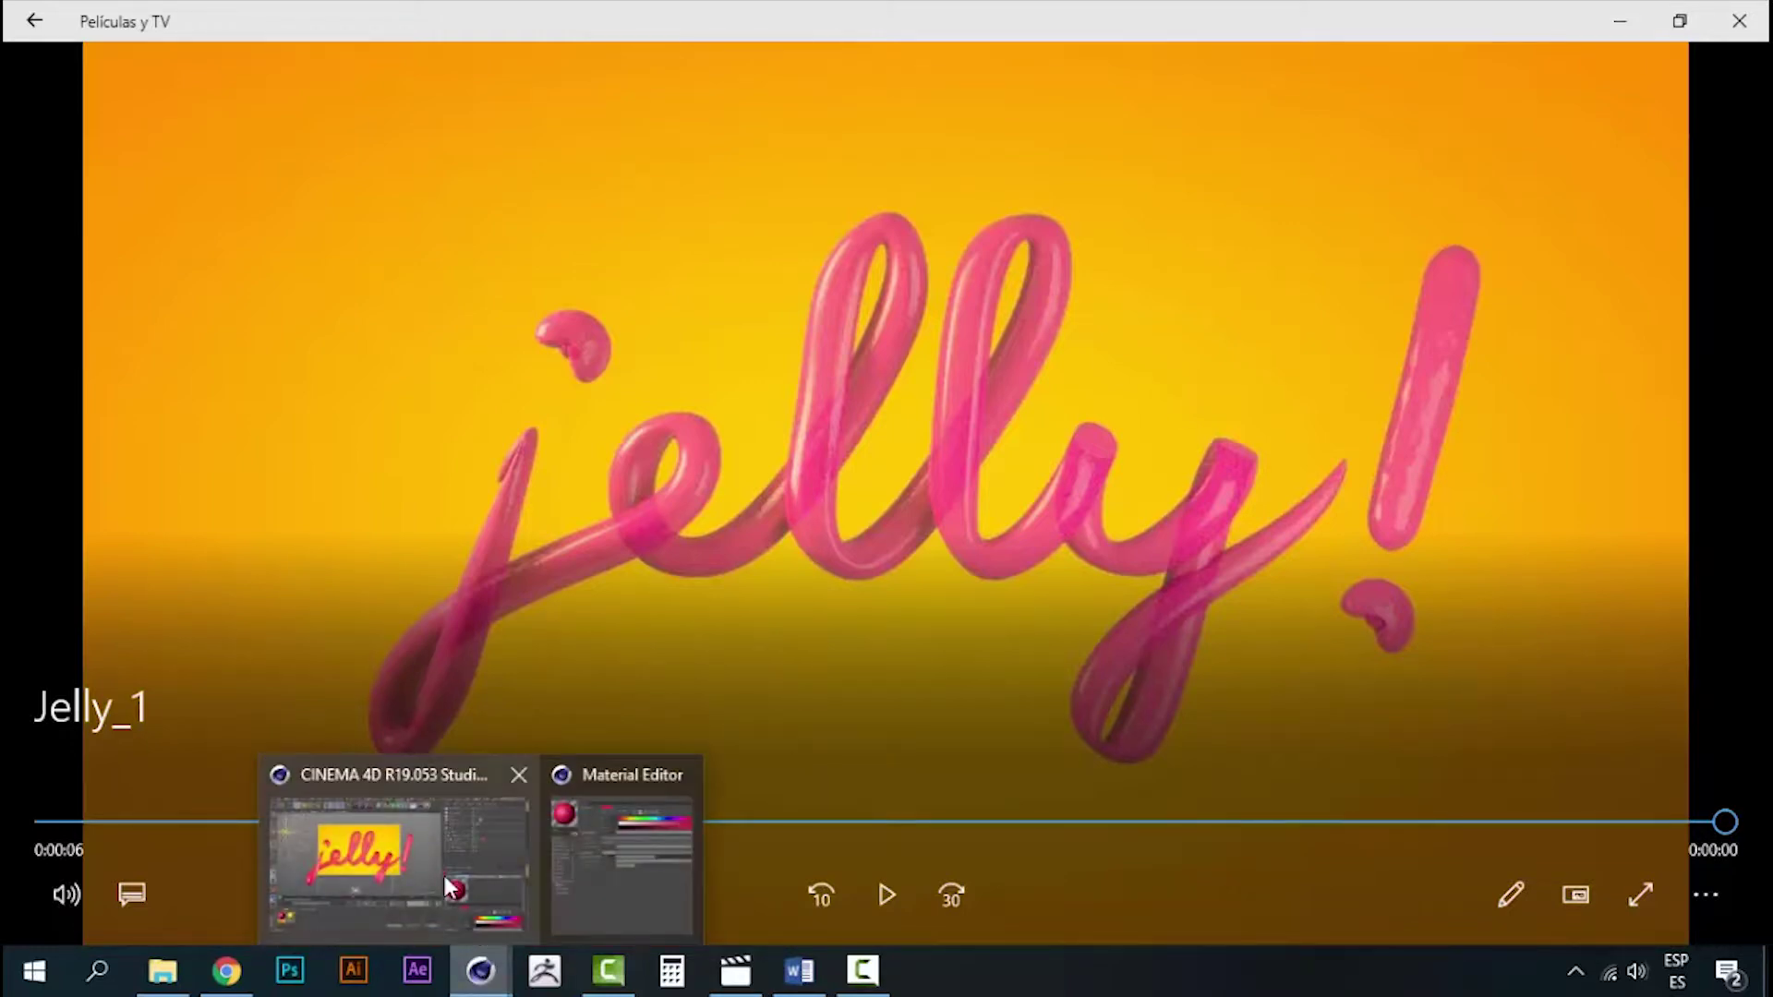
# - Enable Mat.1's Transparency channel and lower its brightness to about 64%
pyautogui.click(441, 871)
pyautogui.click(942, 444)
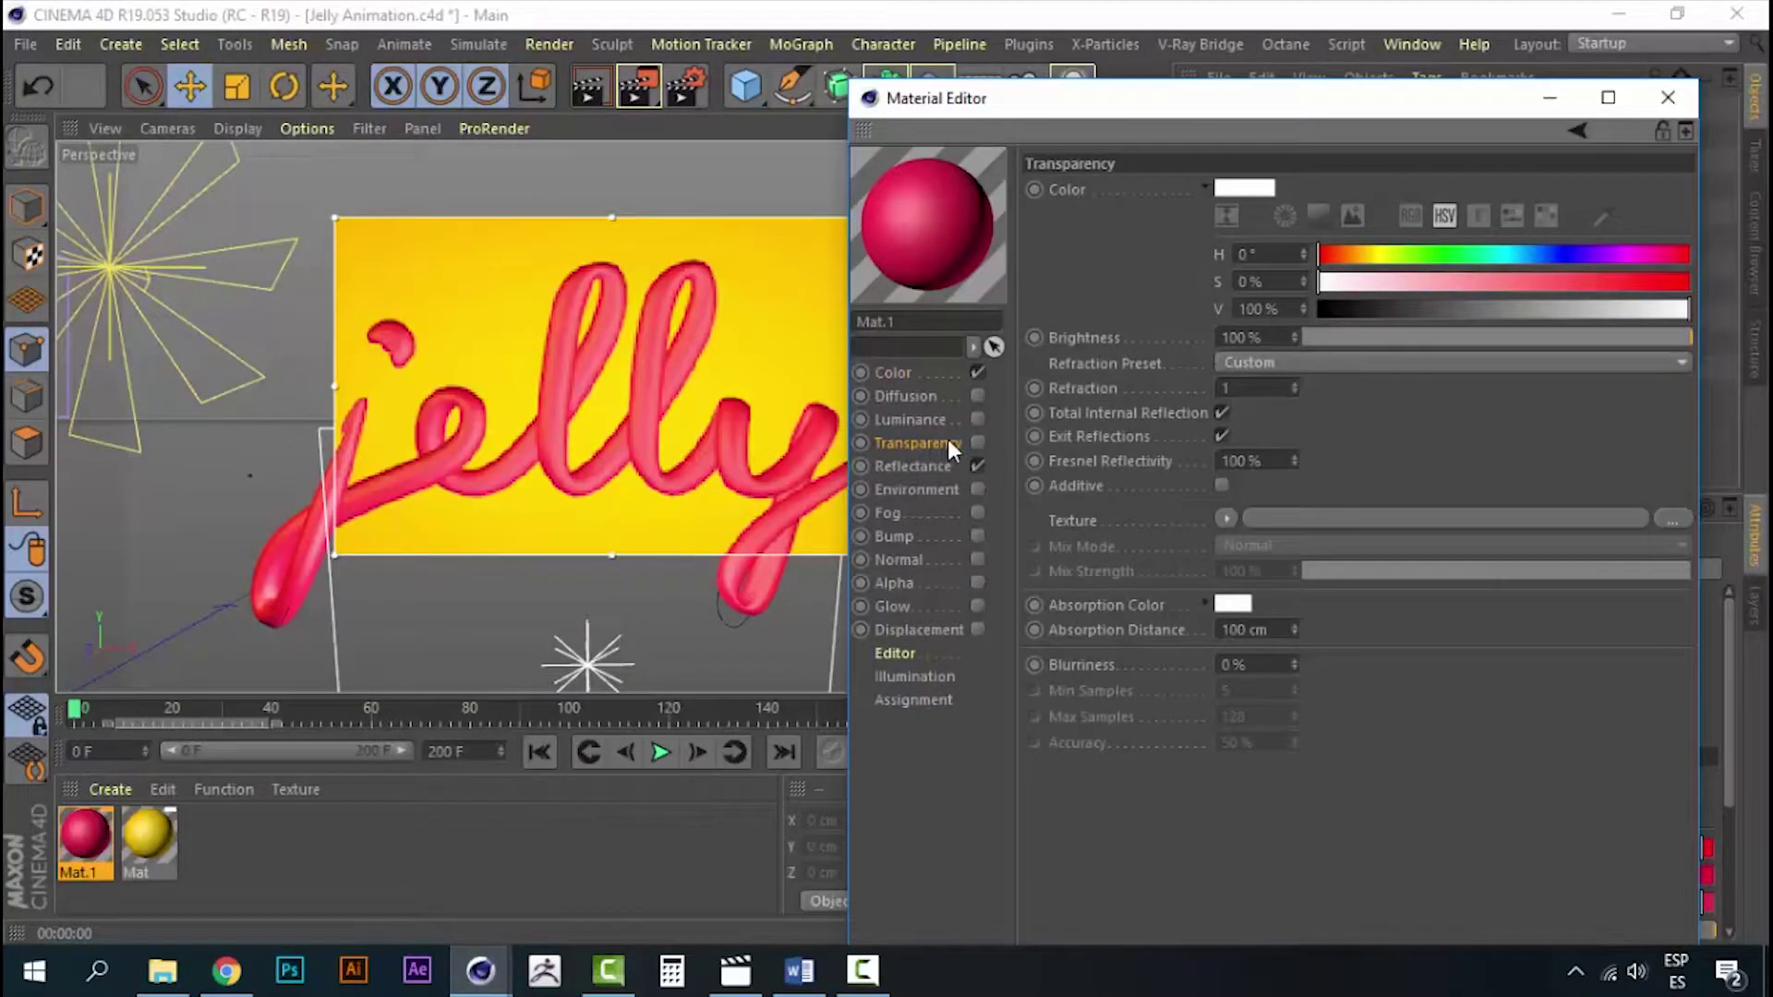
pyautogui.click(977, 444)
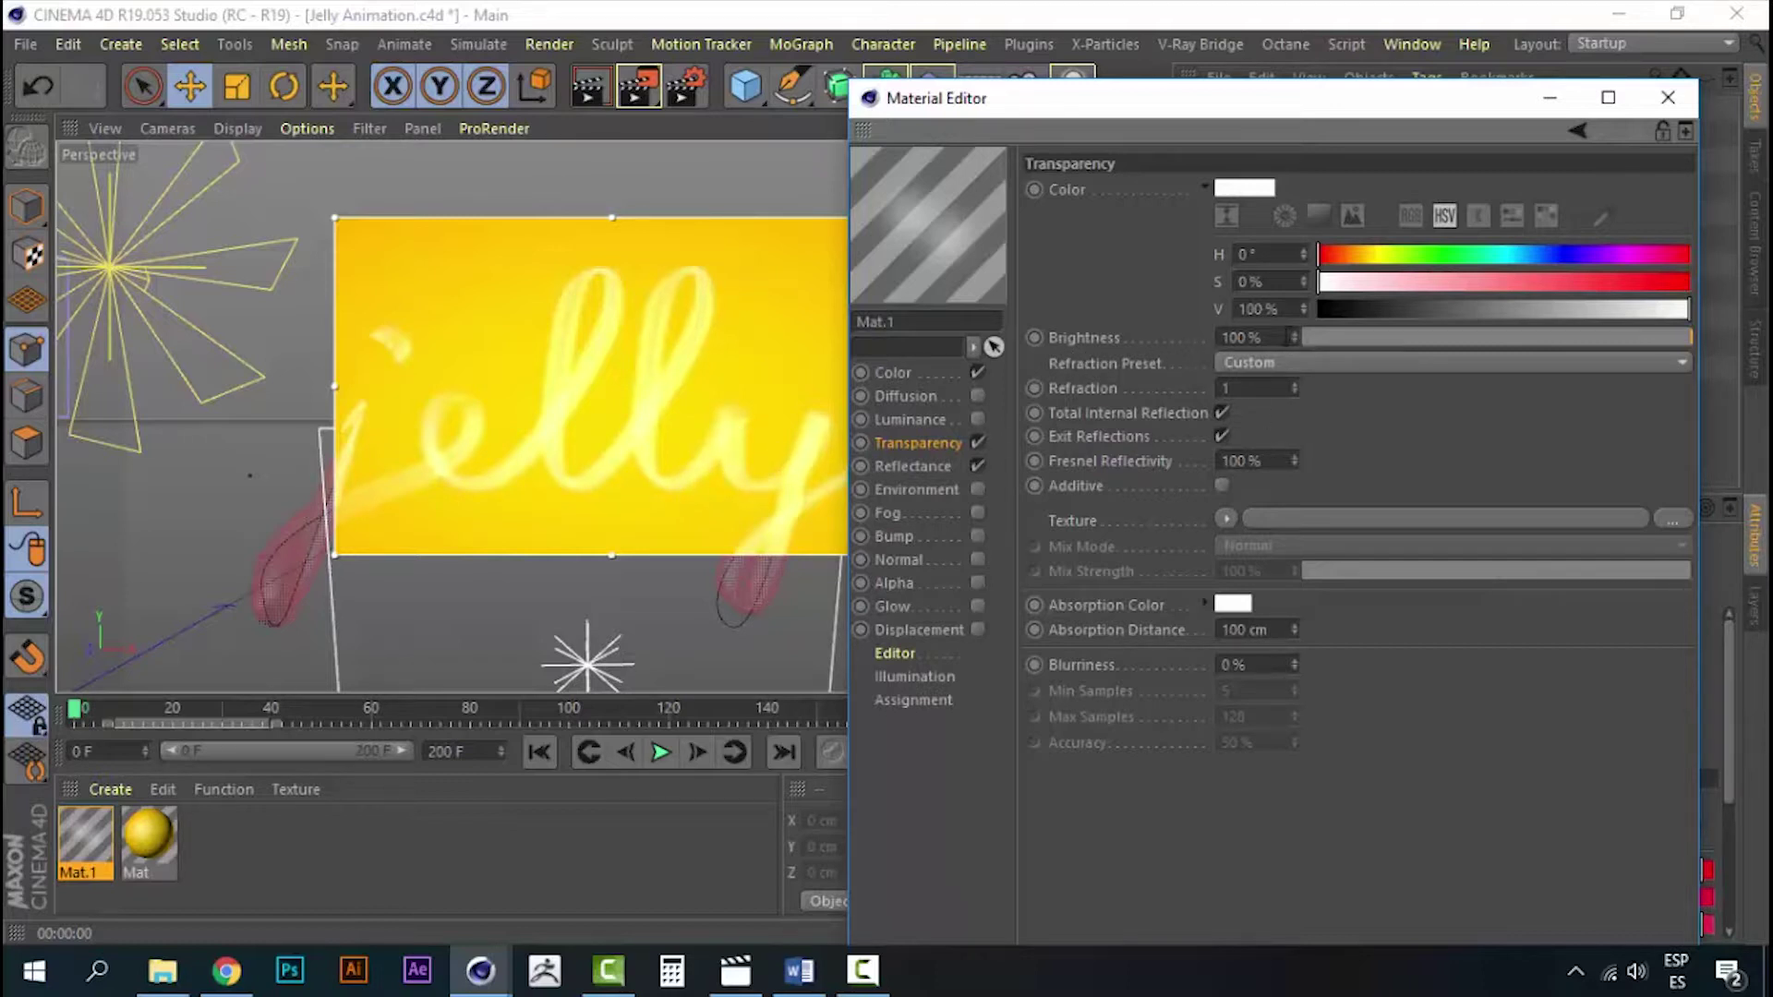
pyautogui.click(1639, 335)
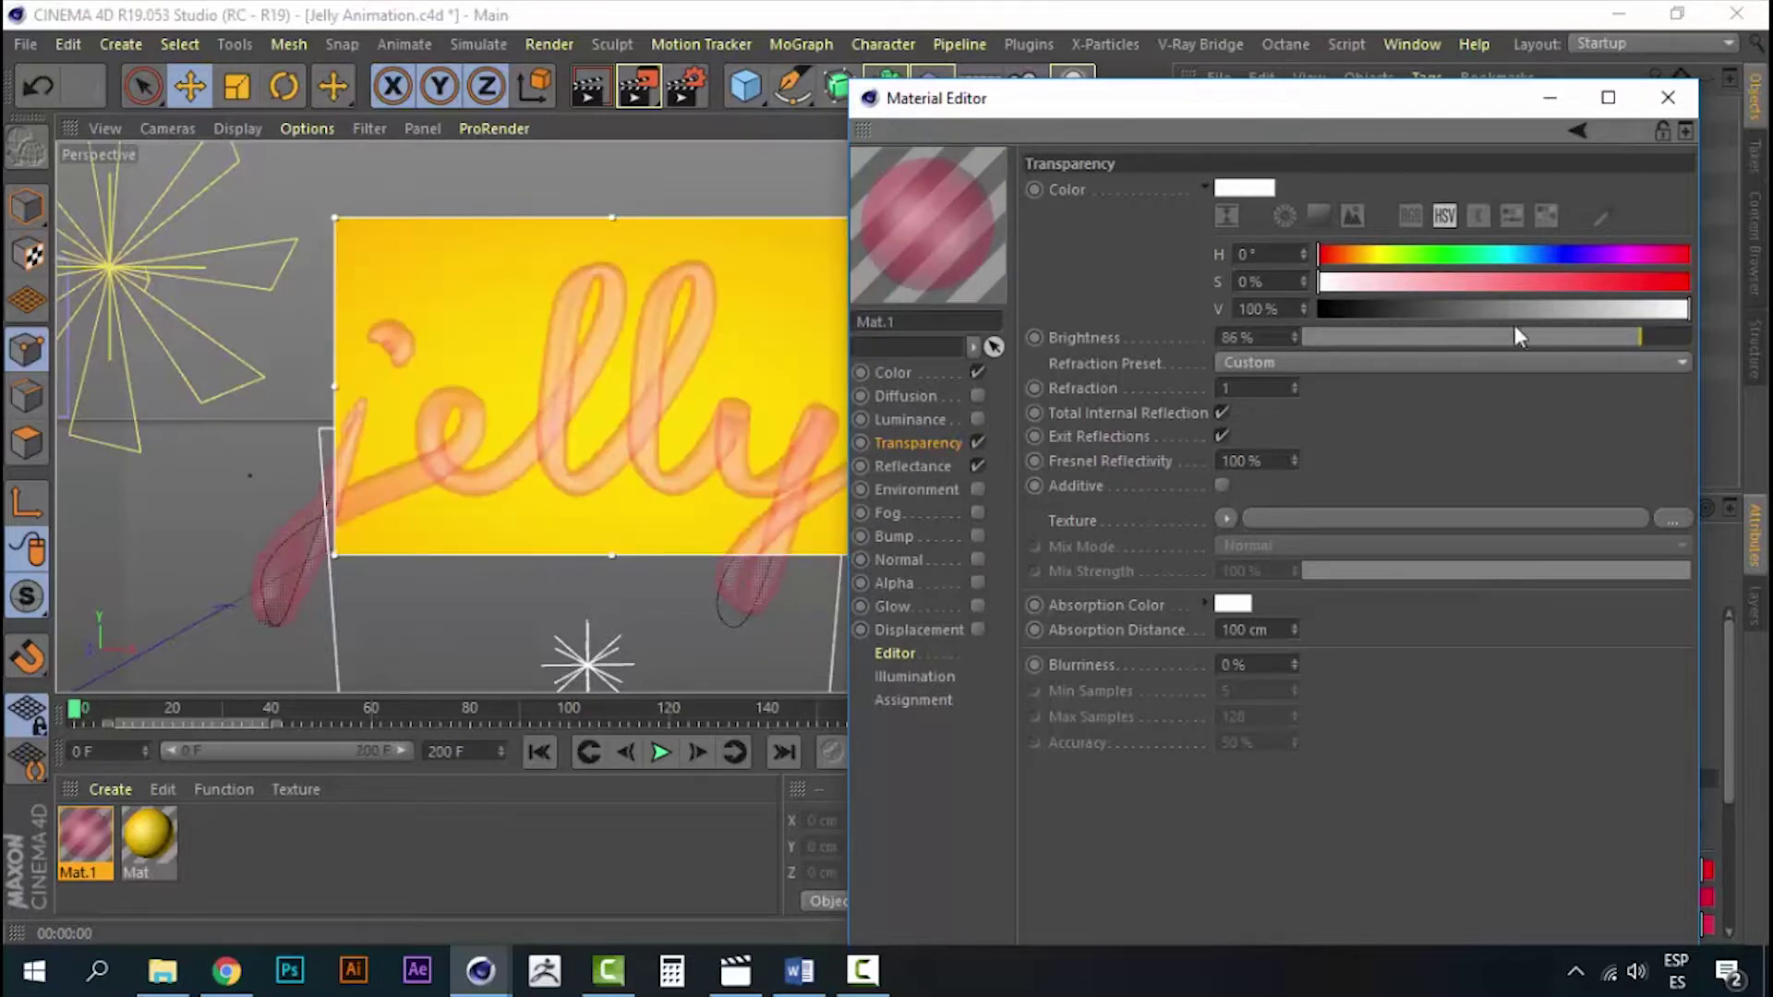
pyautogui.click(1573, 338)
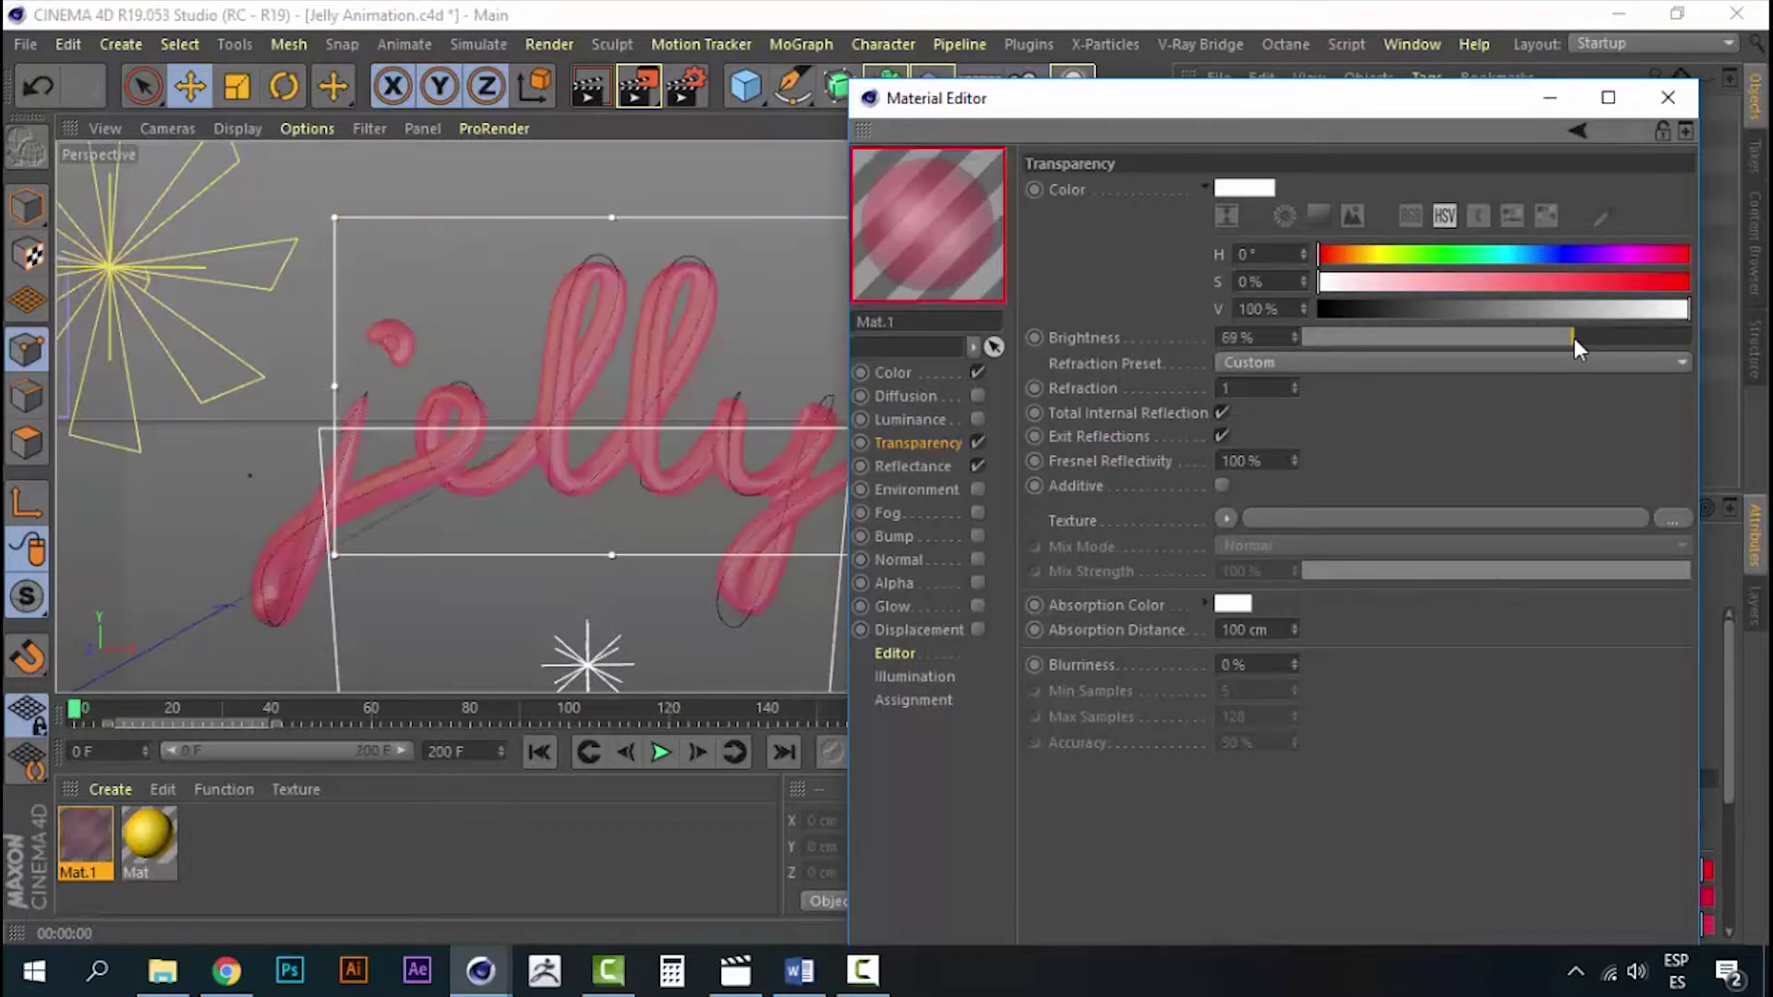
pyautogui.click(1553, 338)
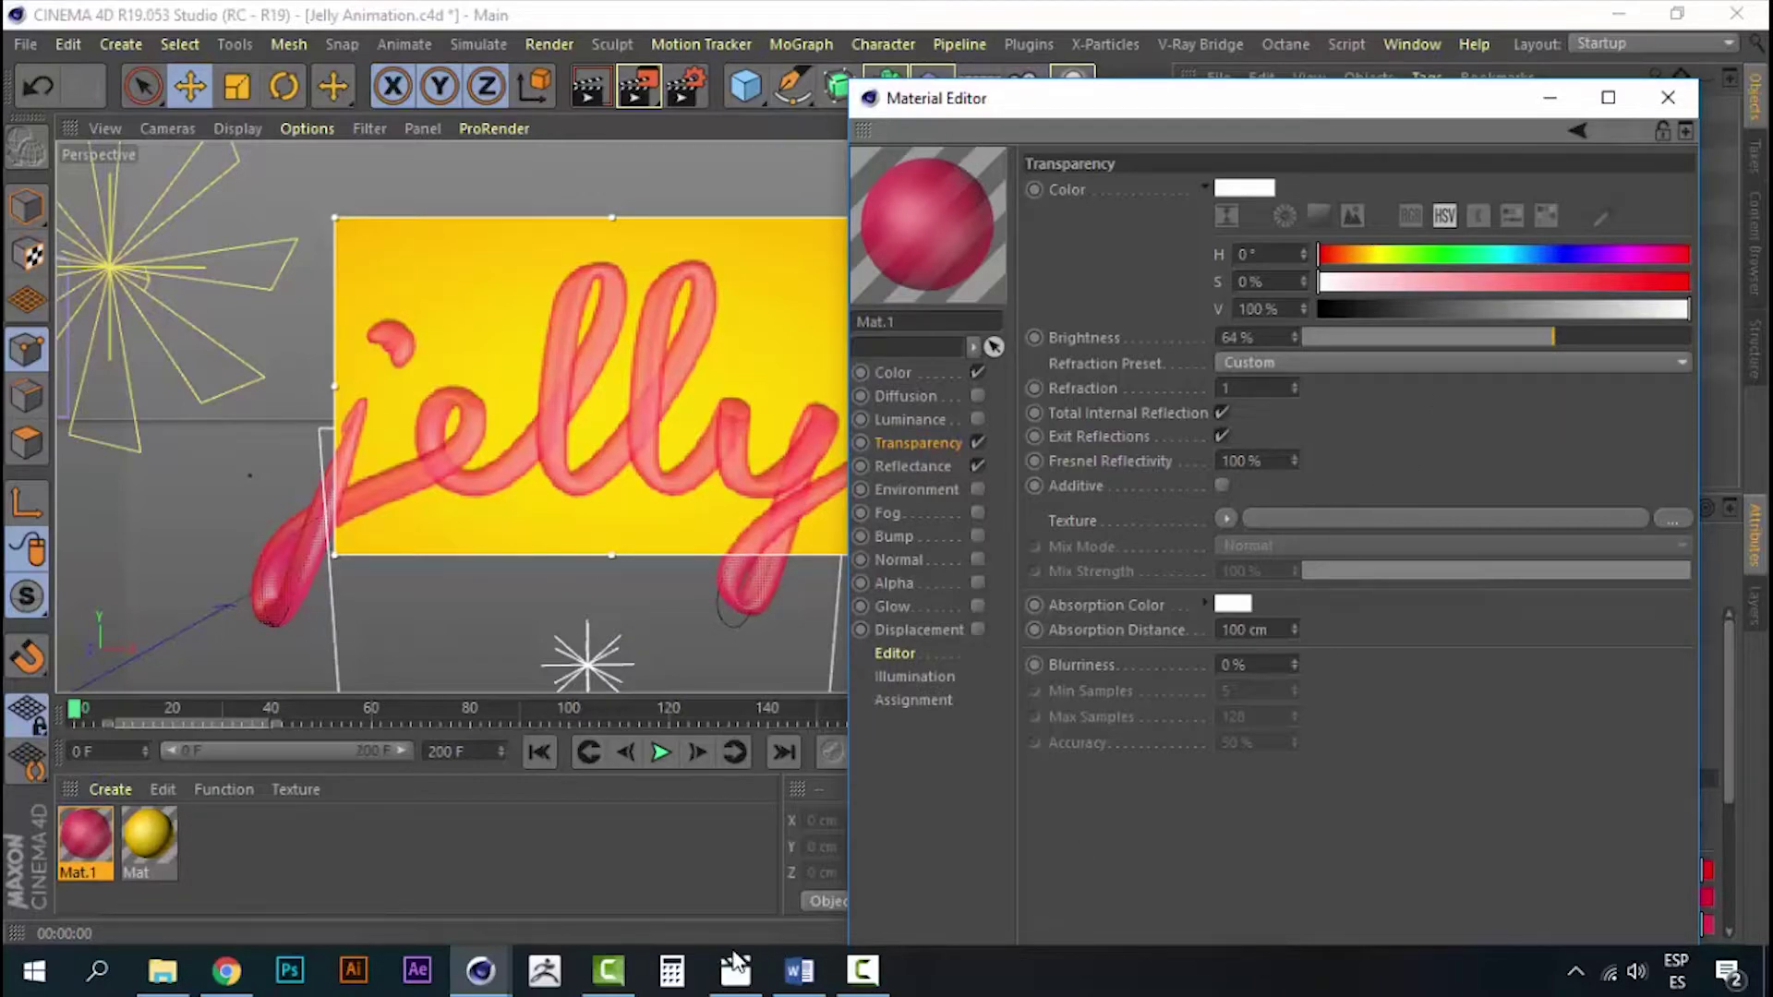
# - After checking the Jelly_1 reference, set transparency brightness to 60% and test-render with Ctrl+R
pyautogui.click(735, 970)
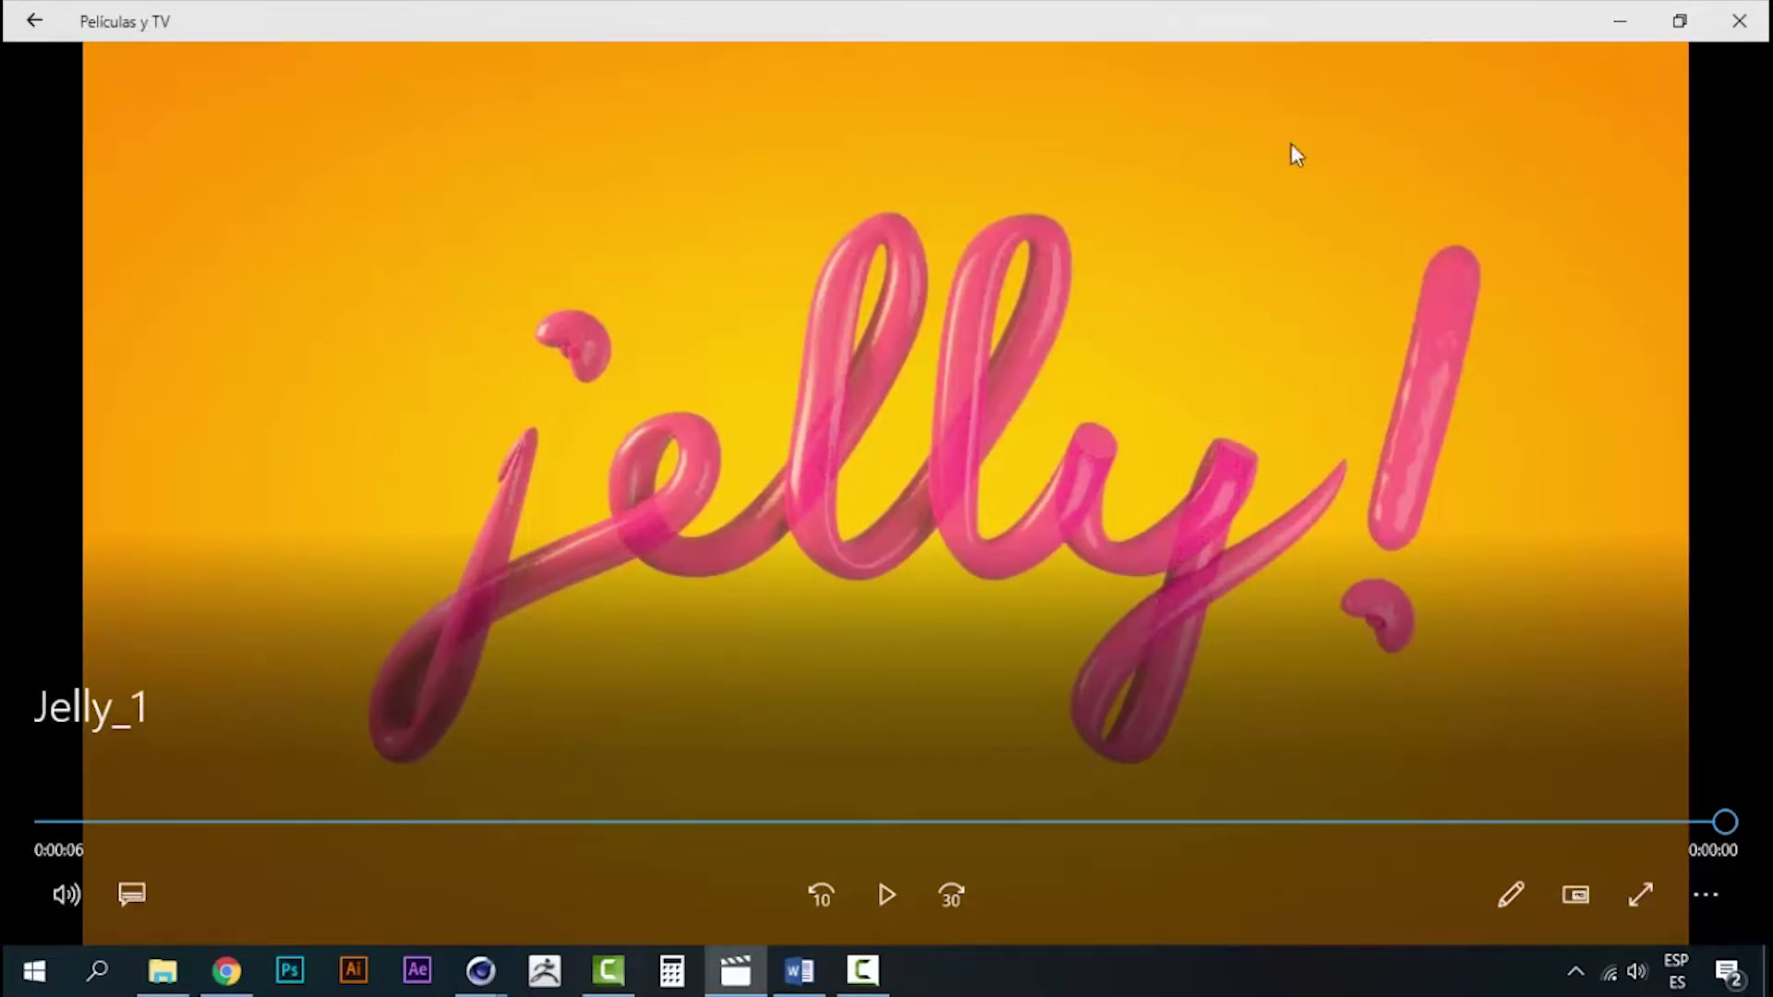
pyautogui.moveTo(479, 969)
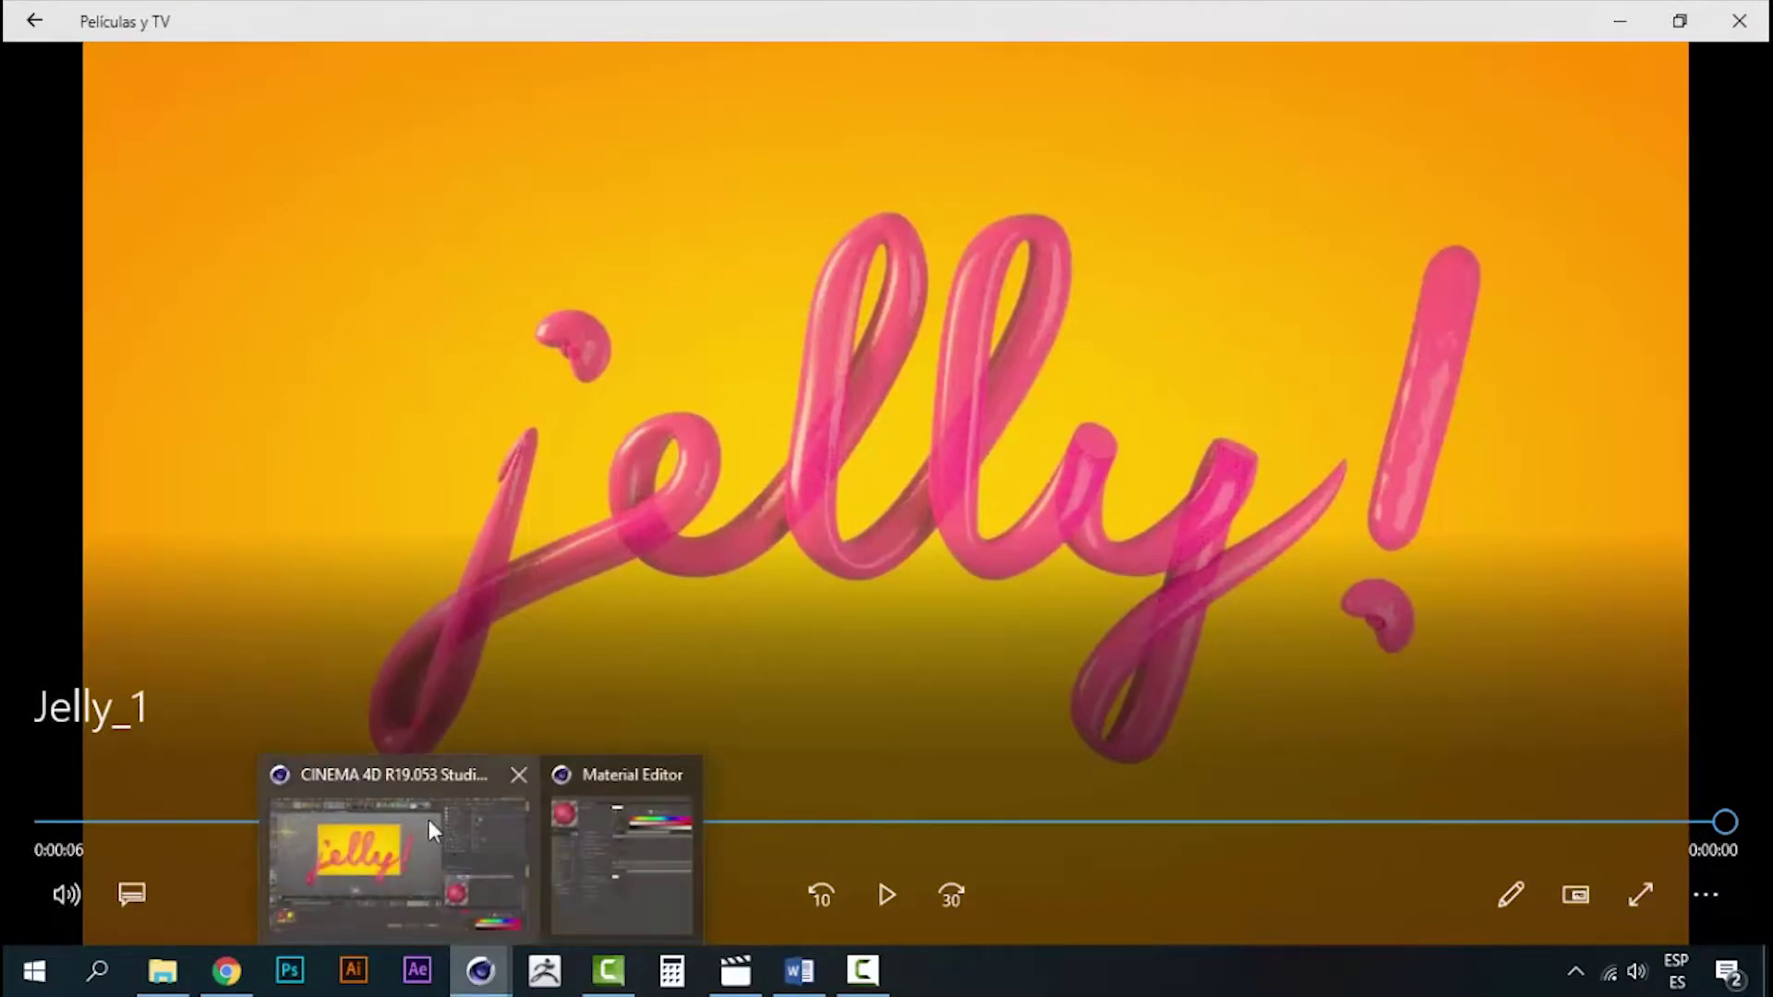
pyautogui.click(428, 820)
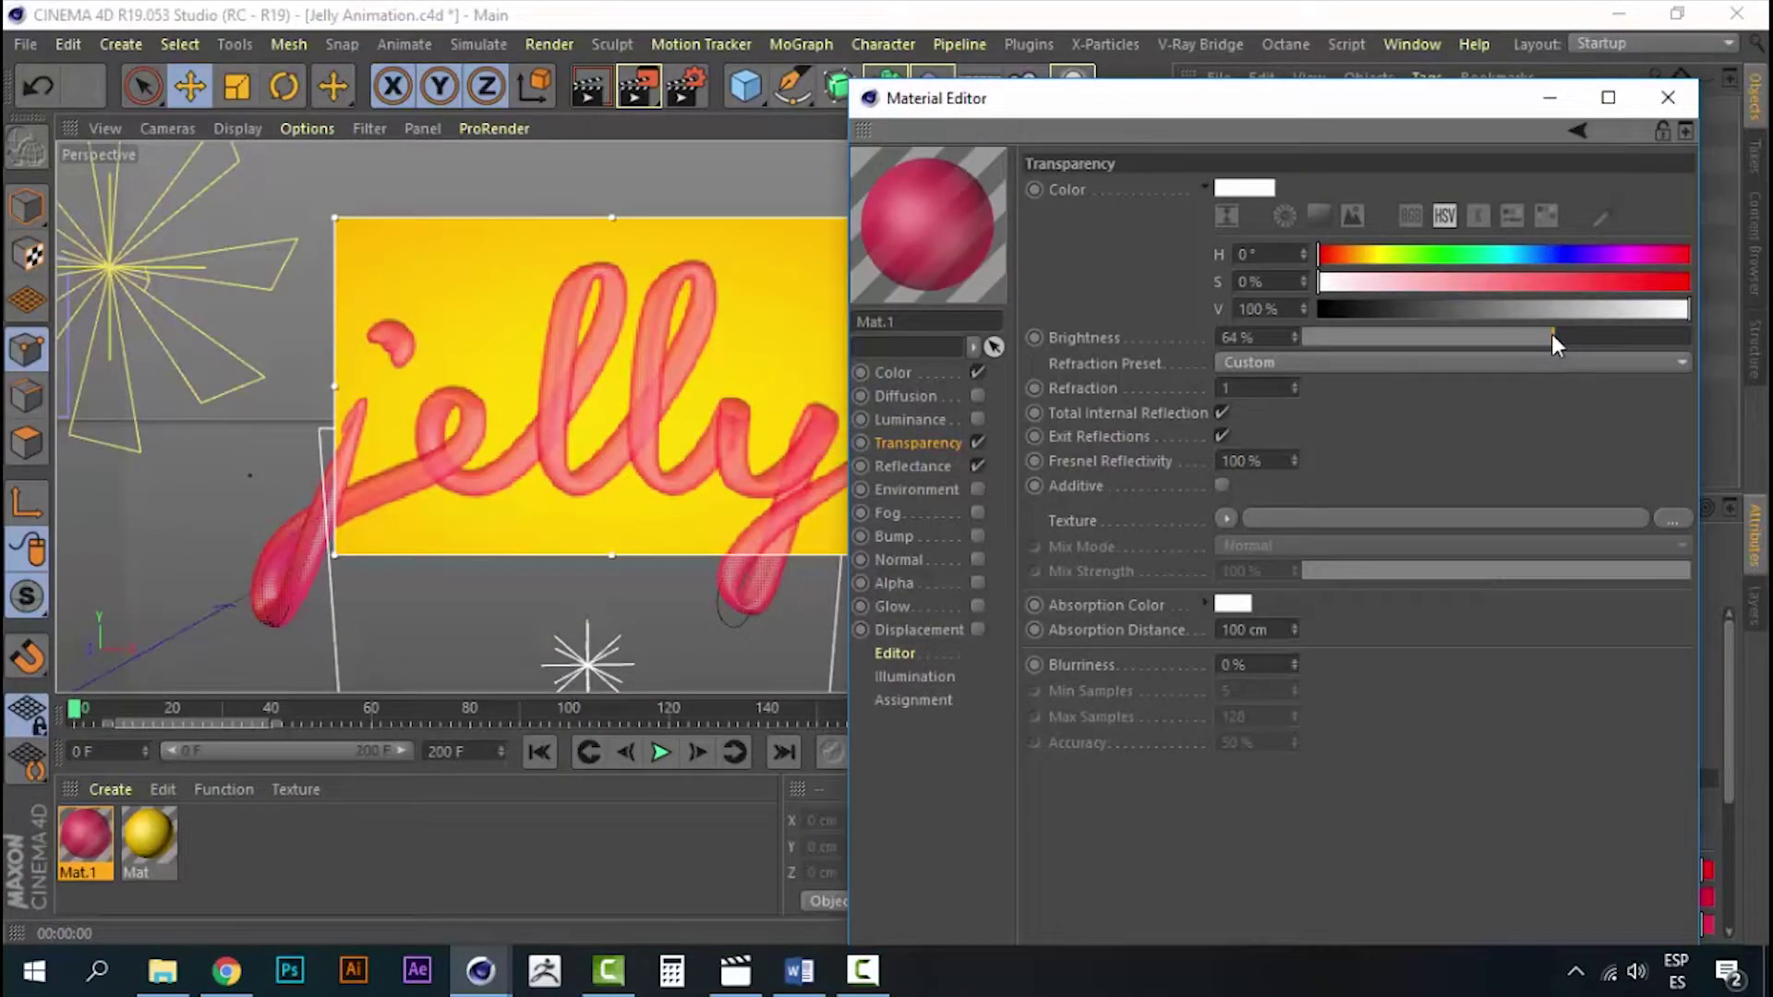
pyautogui.moveTo(1552, 336); pyautogui.dragTo(1541, 336)
pyautogui.click(565, 11)
pyautogui.hotkey('ctrl', 'r')
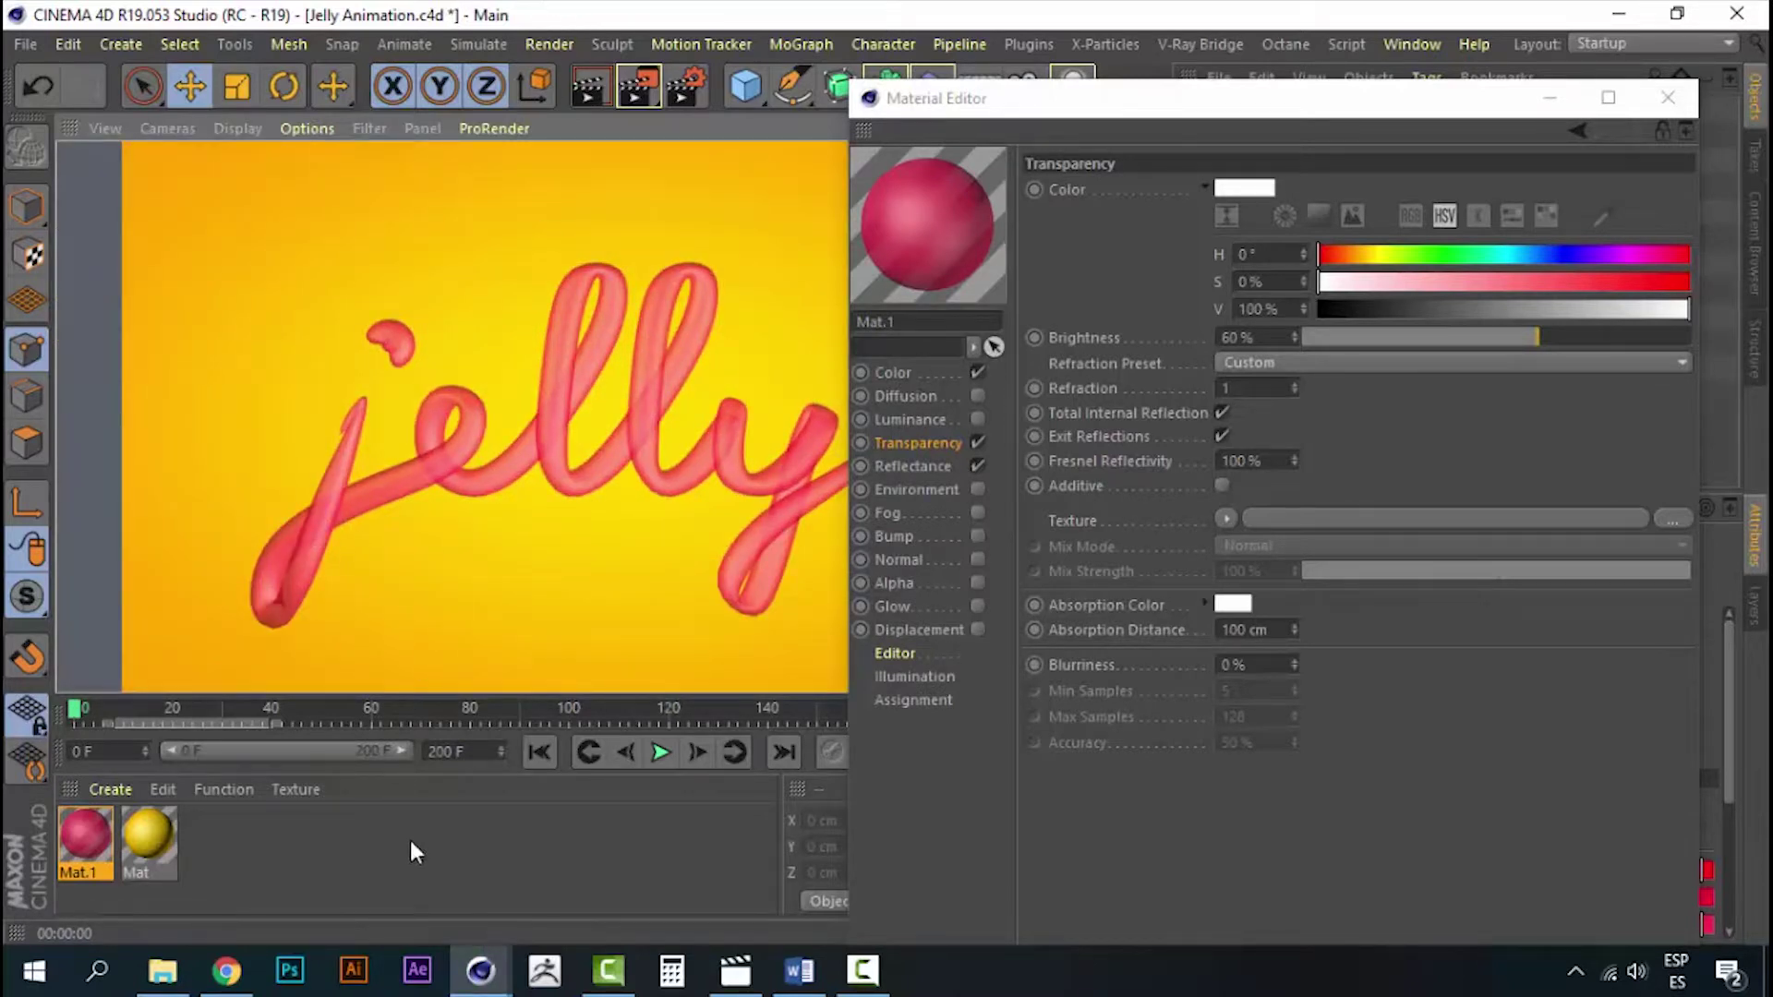
pyautogui.click(497, 861)
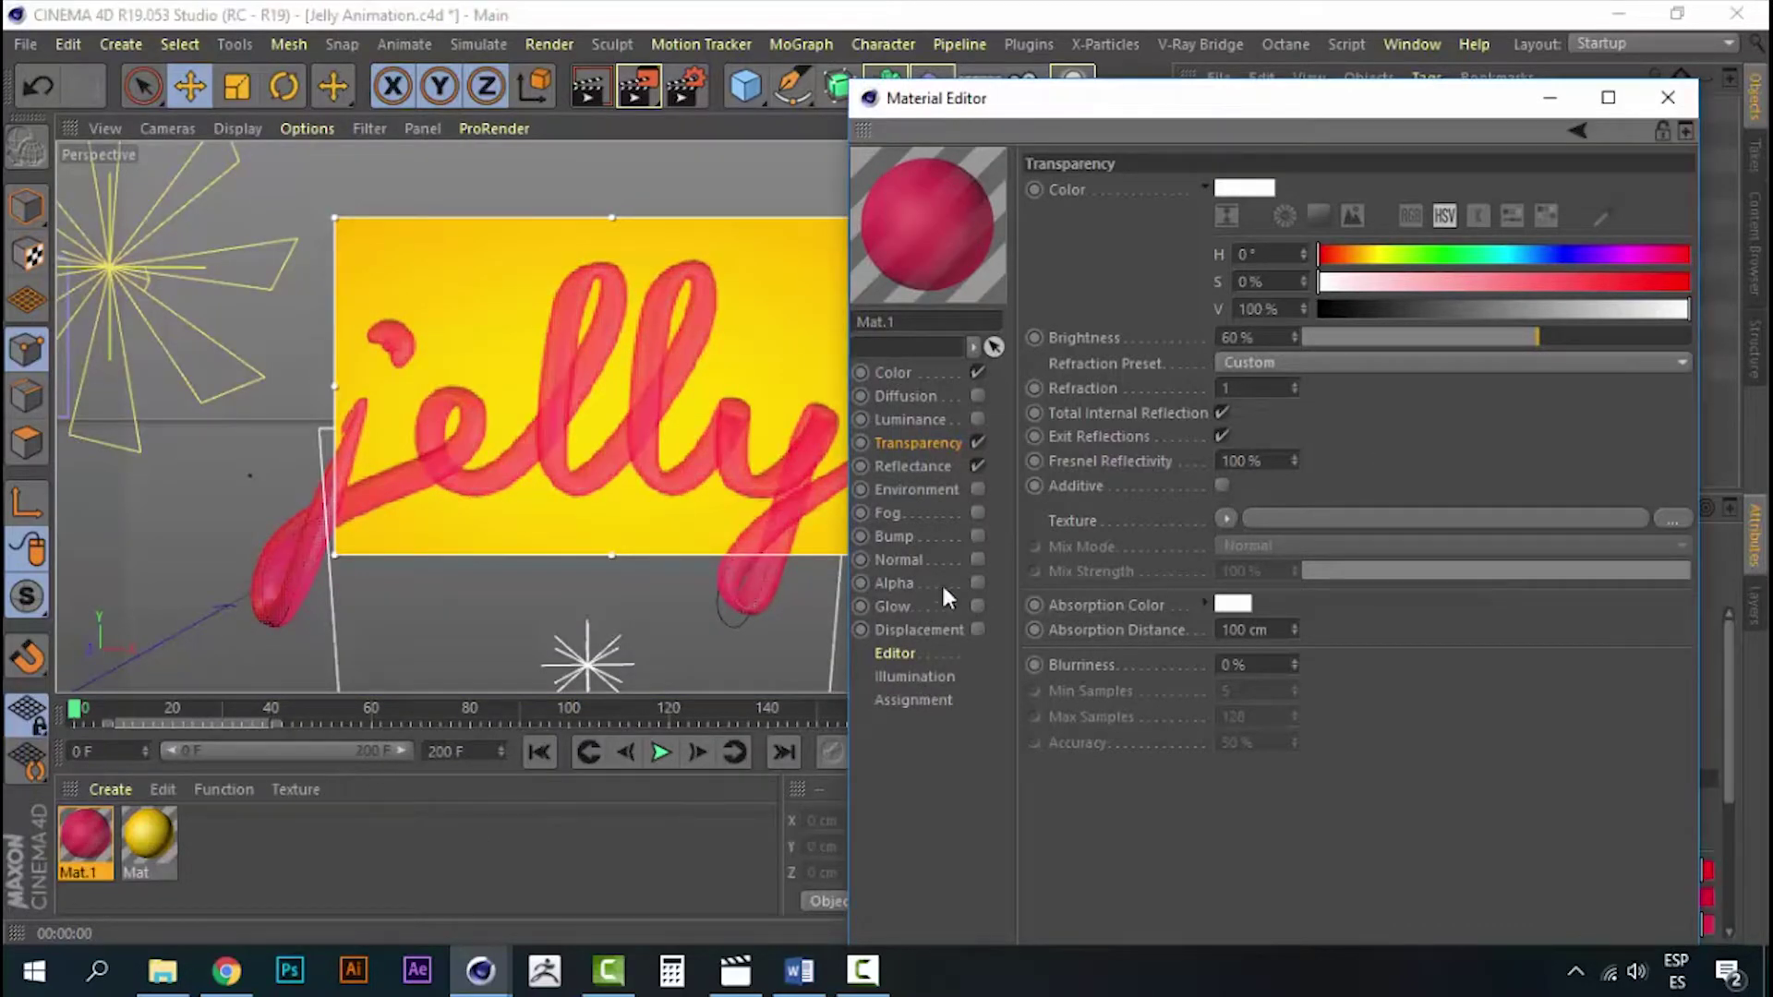
# - Switch Mat.1's reflectance layer to Reflection (Legacy) with 50% roughness
pyautogui.click(915, 467)
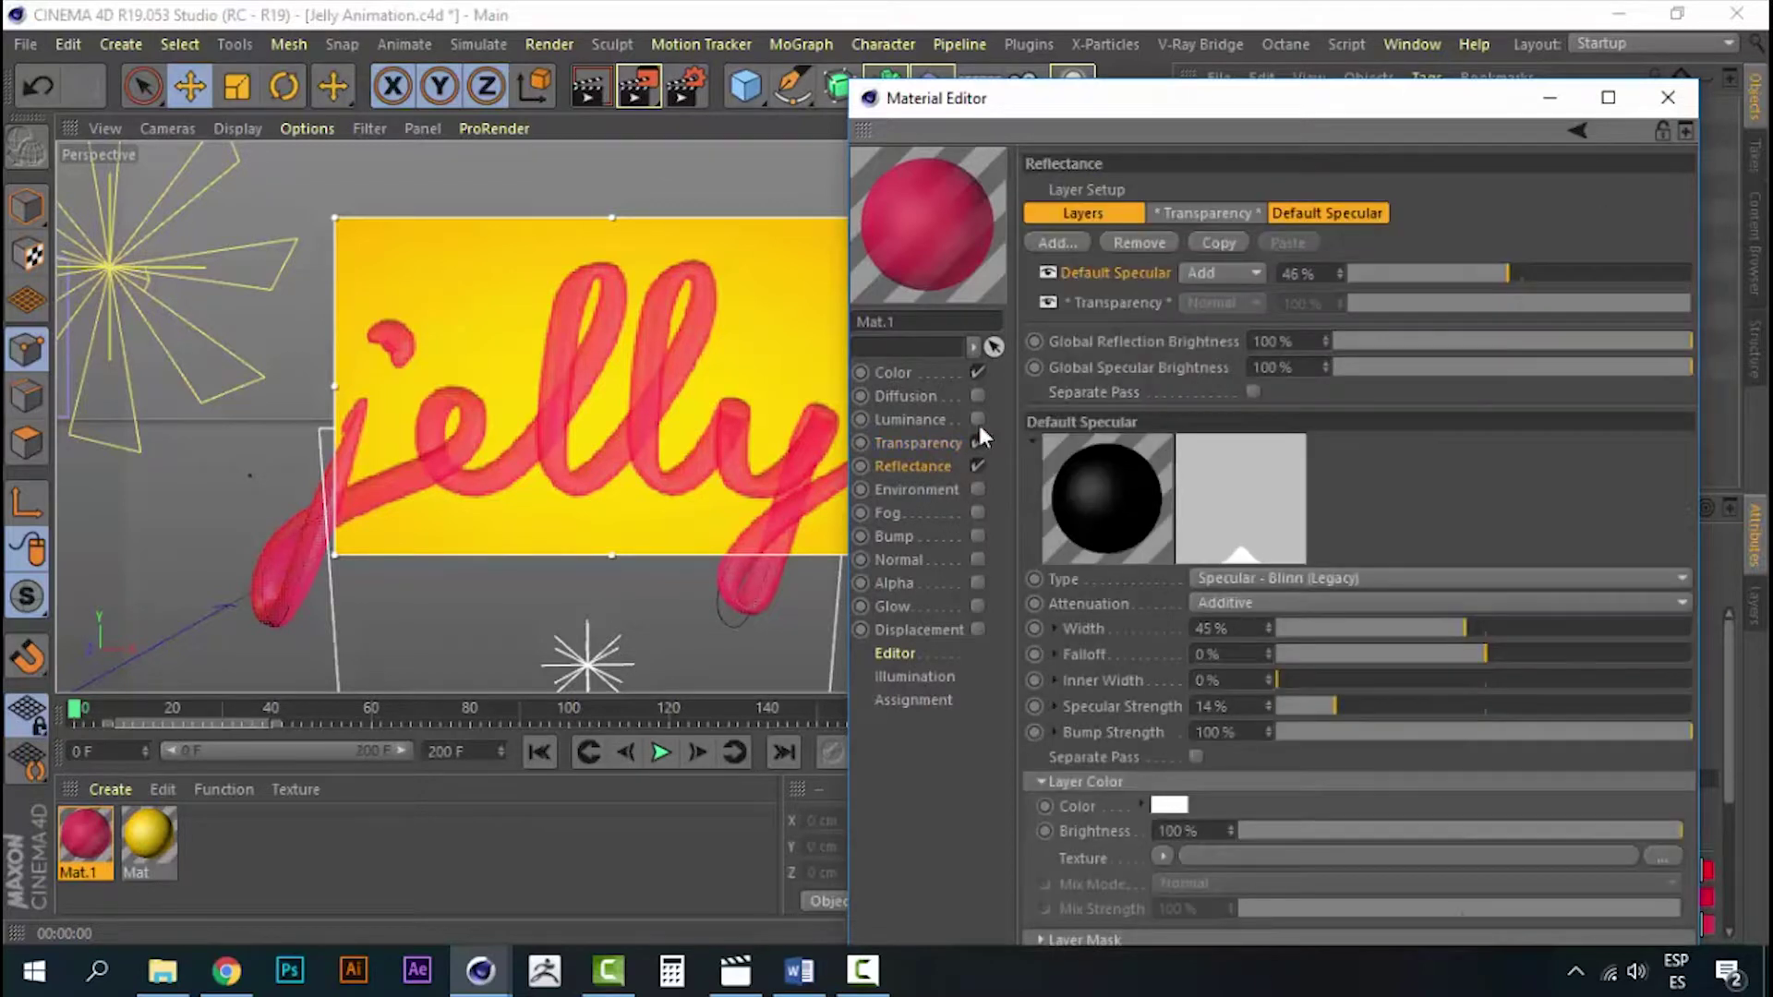
pyautogui.click(1322, 576)
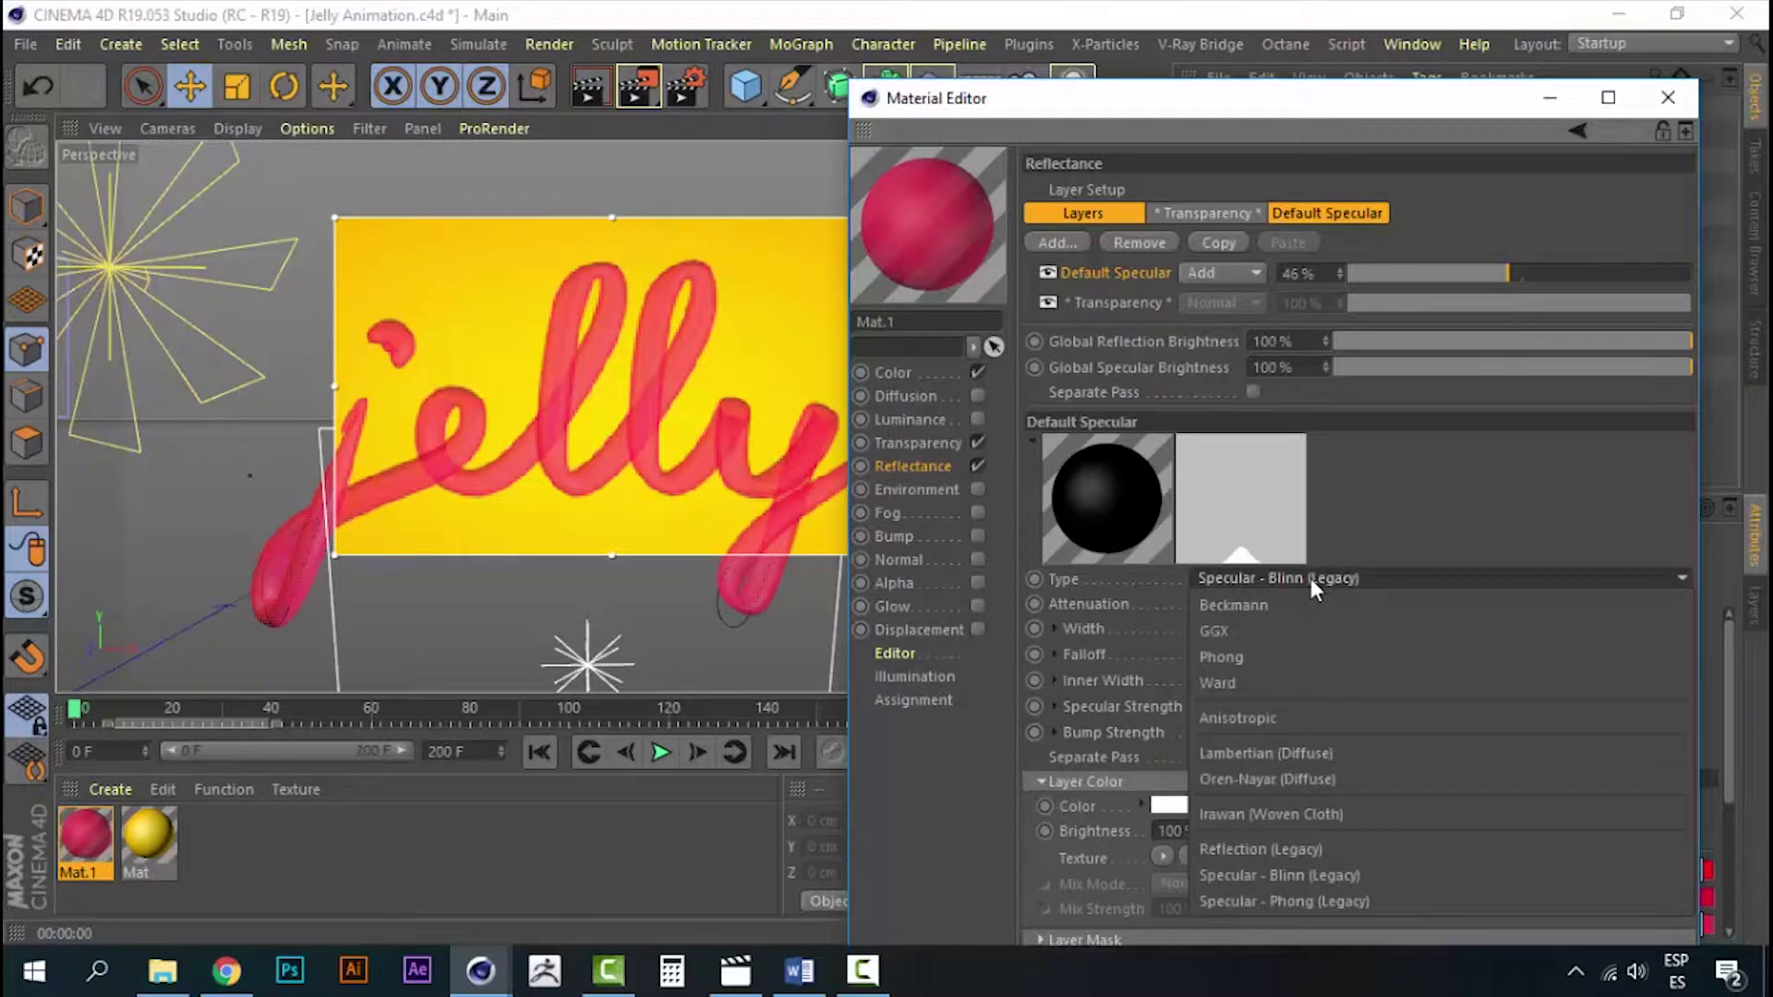
pyautogui.click(1285, 854)
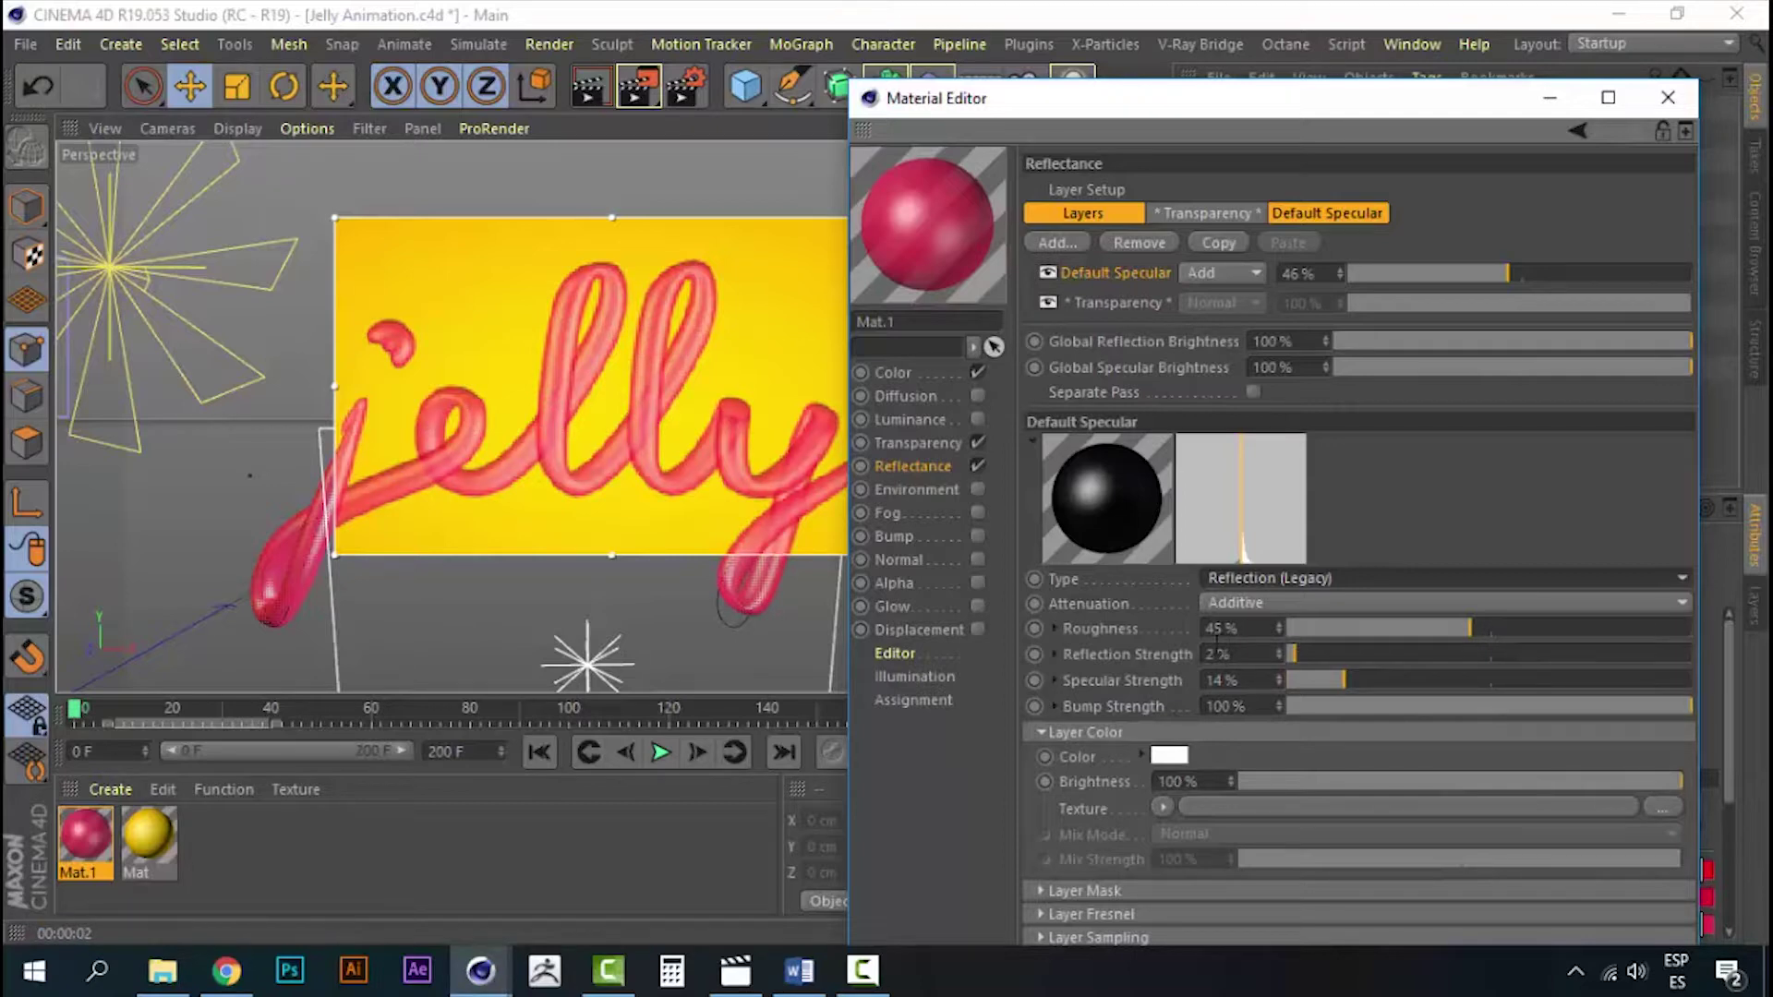
pyautogui.moveTo(1439, 629)
pyautogui.mouseDown()
pyautogui.moveTo(1410, 628)
pyautogui.moveTo(1487, 628)
pyautogui.mouseUp()
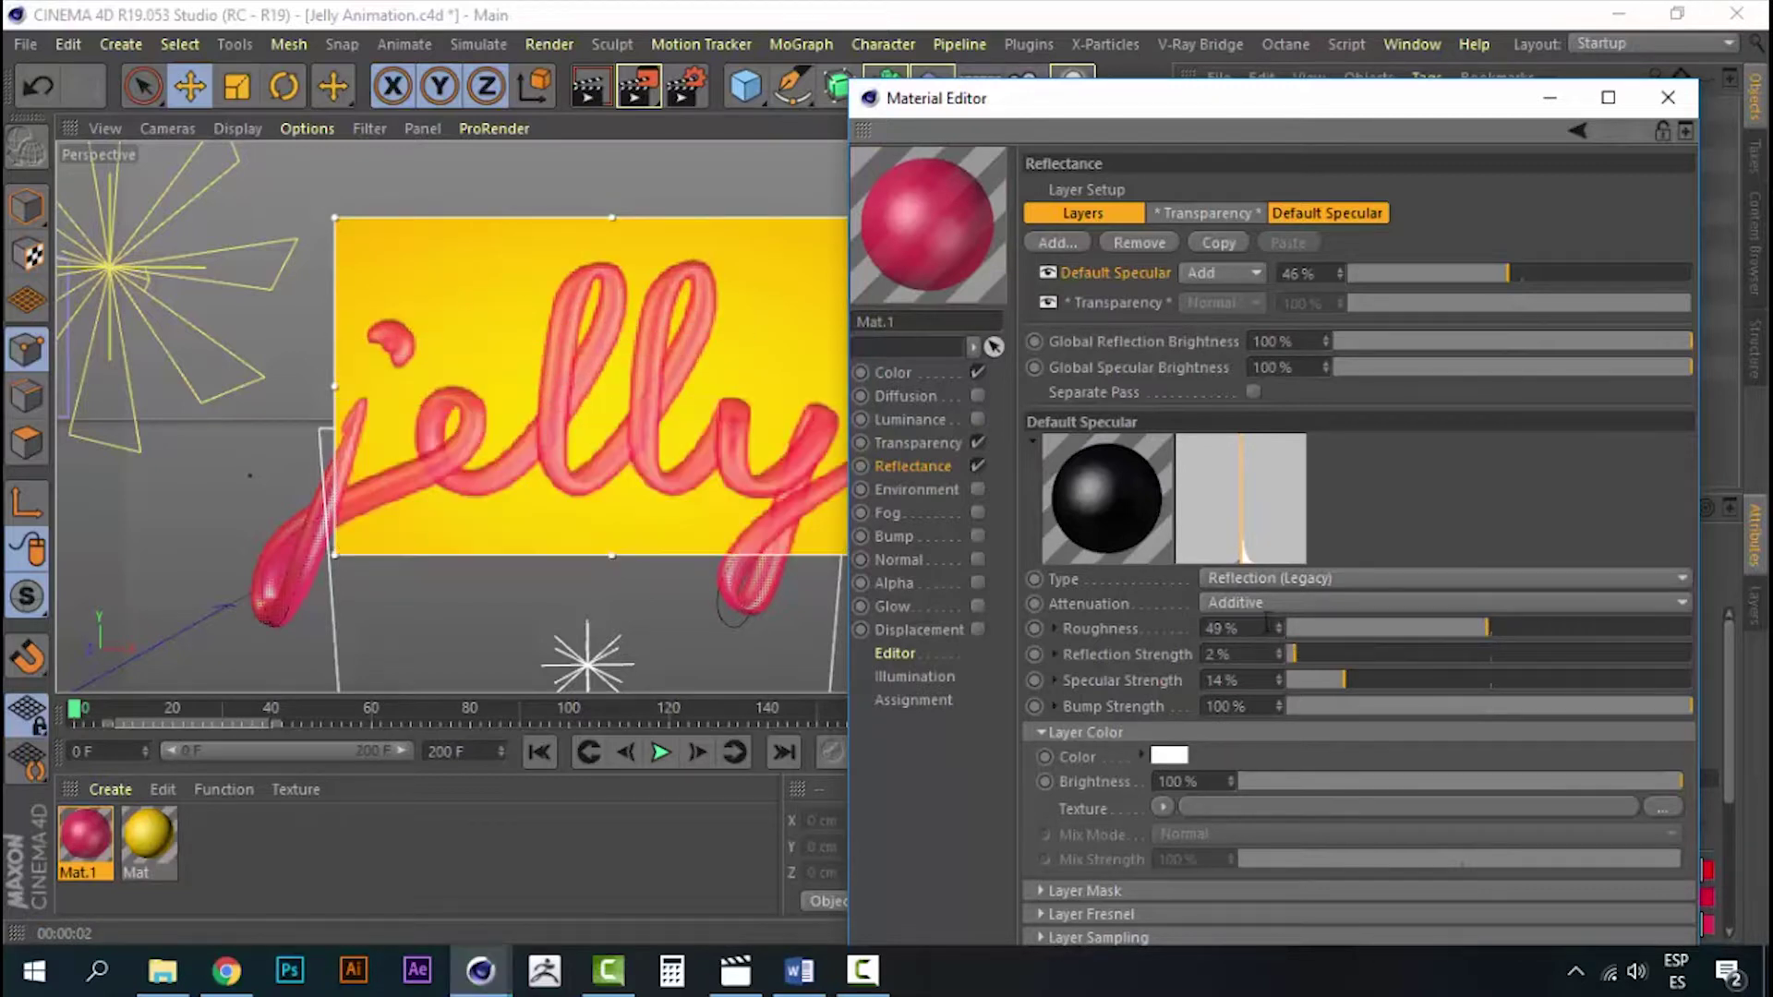
pyautogui.doubleClick(1228, 628)
pyautogui.write('50')
pyautogui.press('Return')
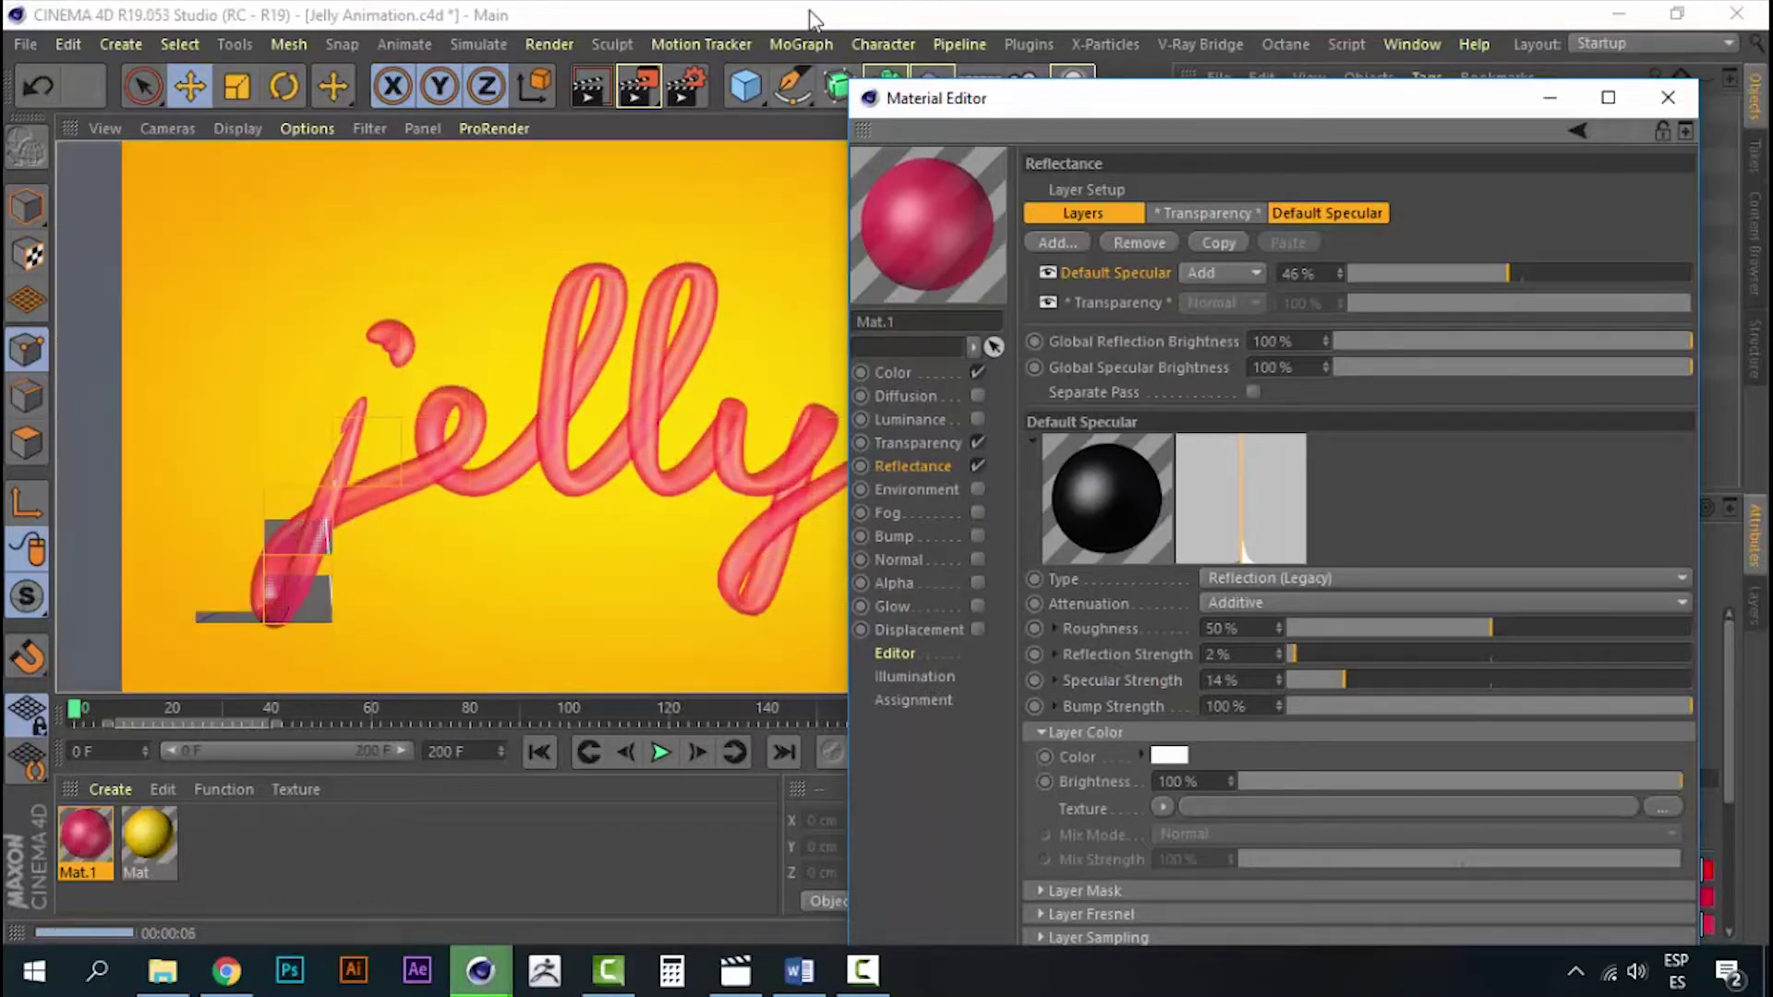
# - Set the Default Specular layer strength to about 50%, checking the shine with a Ctrl+R render
pyautogui.click(810, 19)
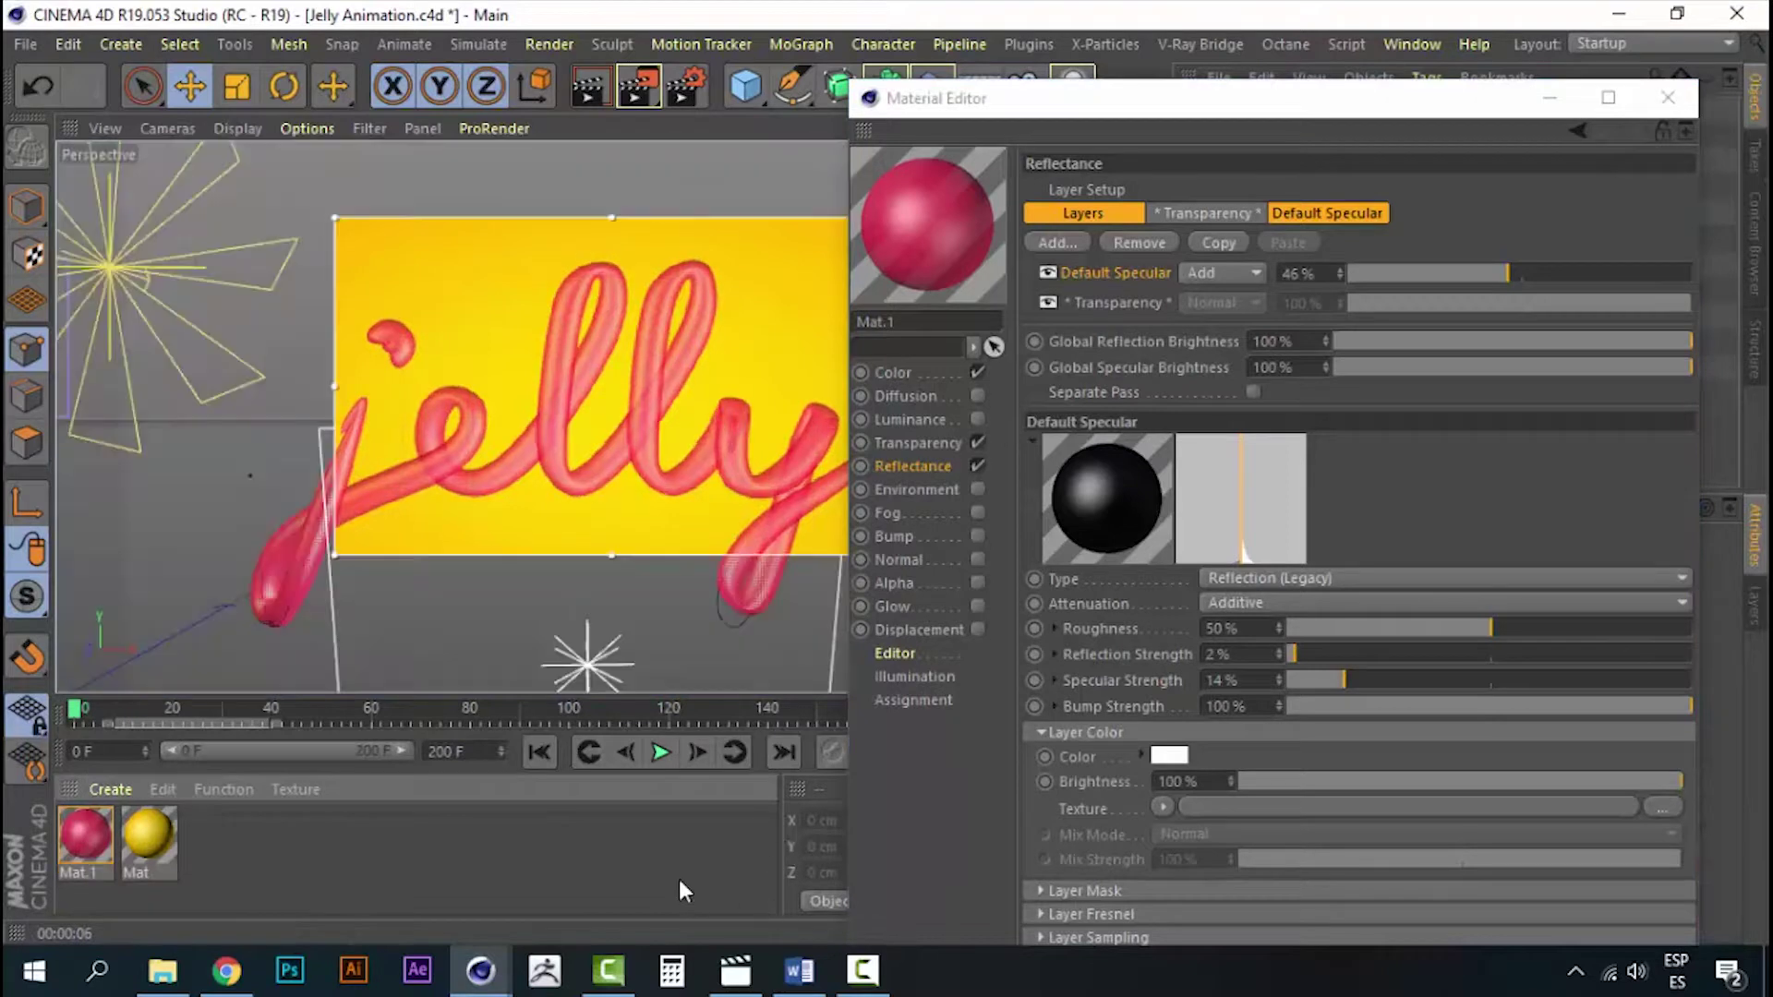
pyautogui.click(1357, 494)
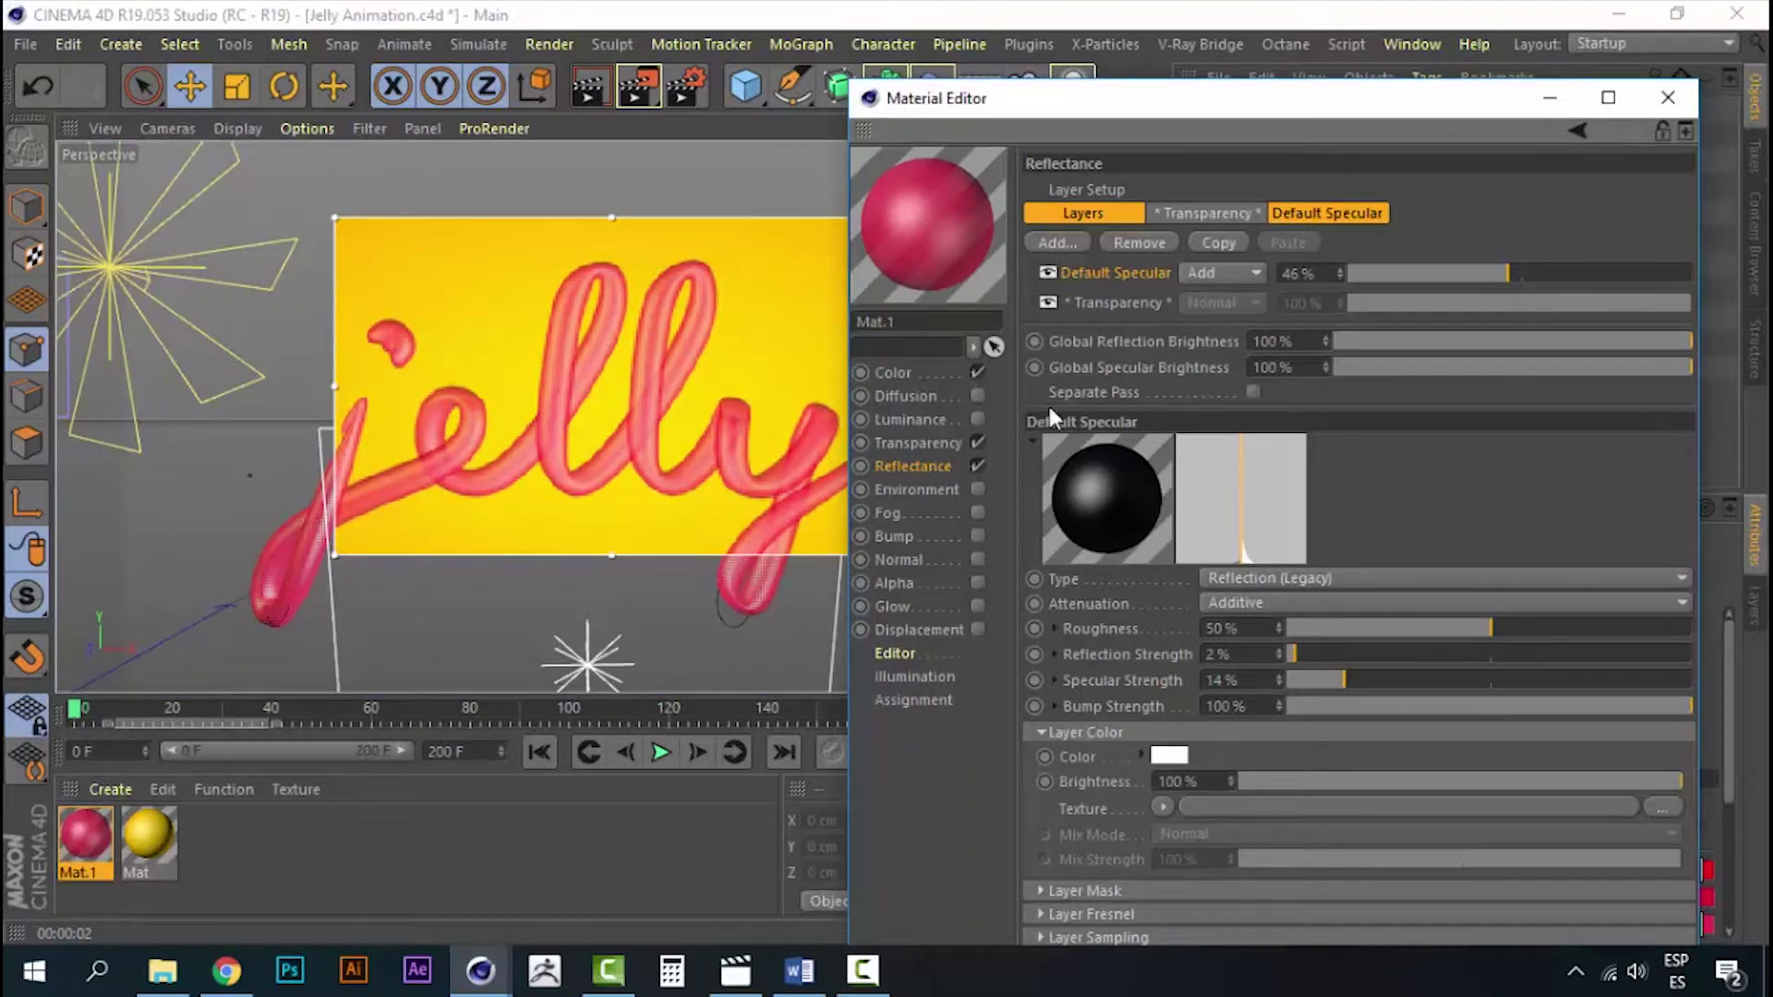
pyautogui.click(1547, 272)
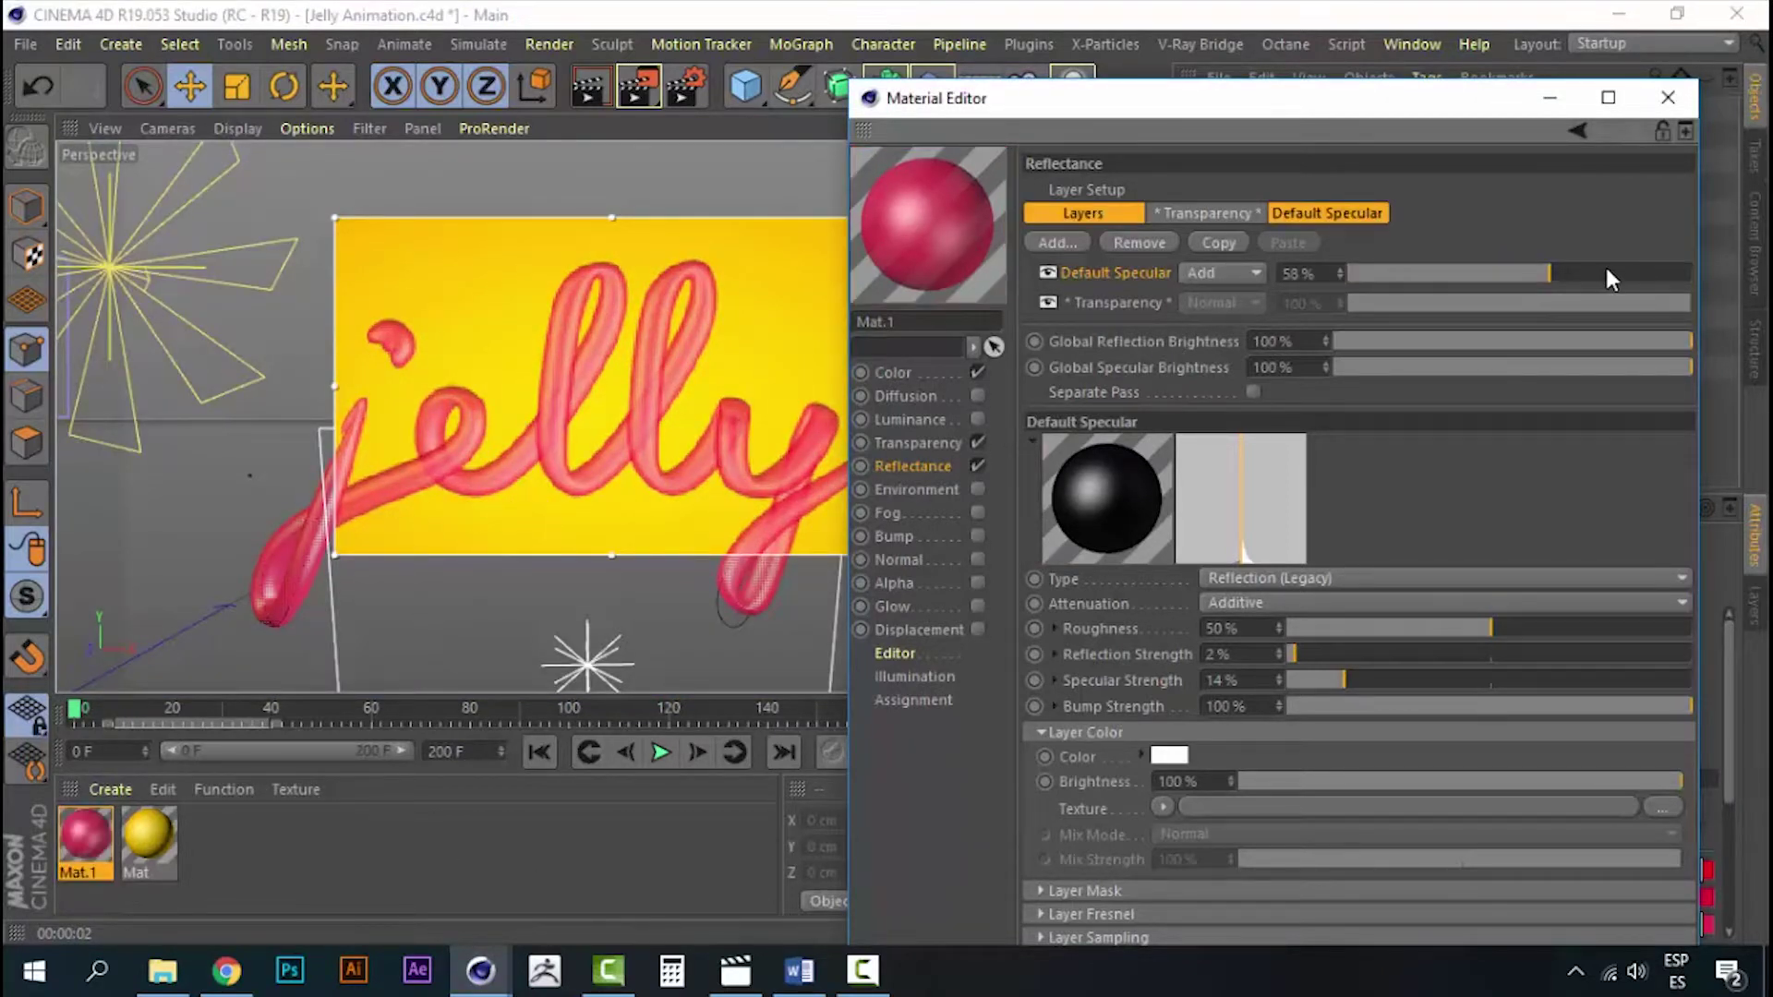
pyautogui.hotkey('ctrl', 'r')
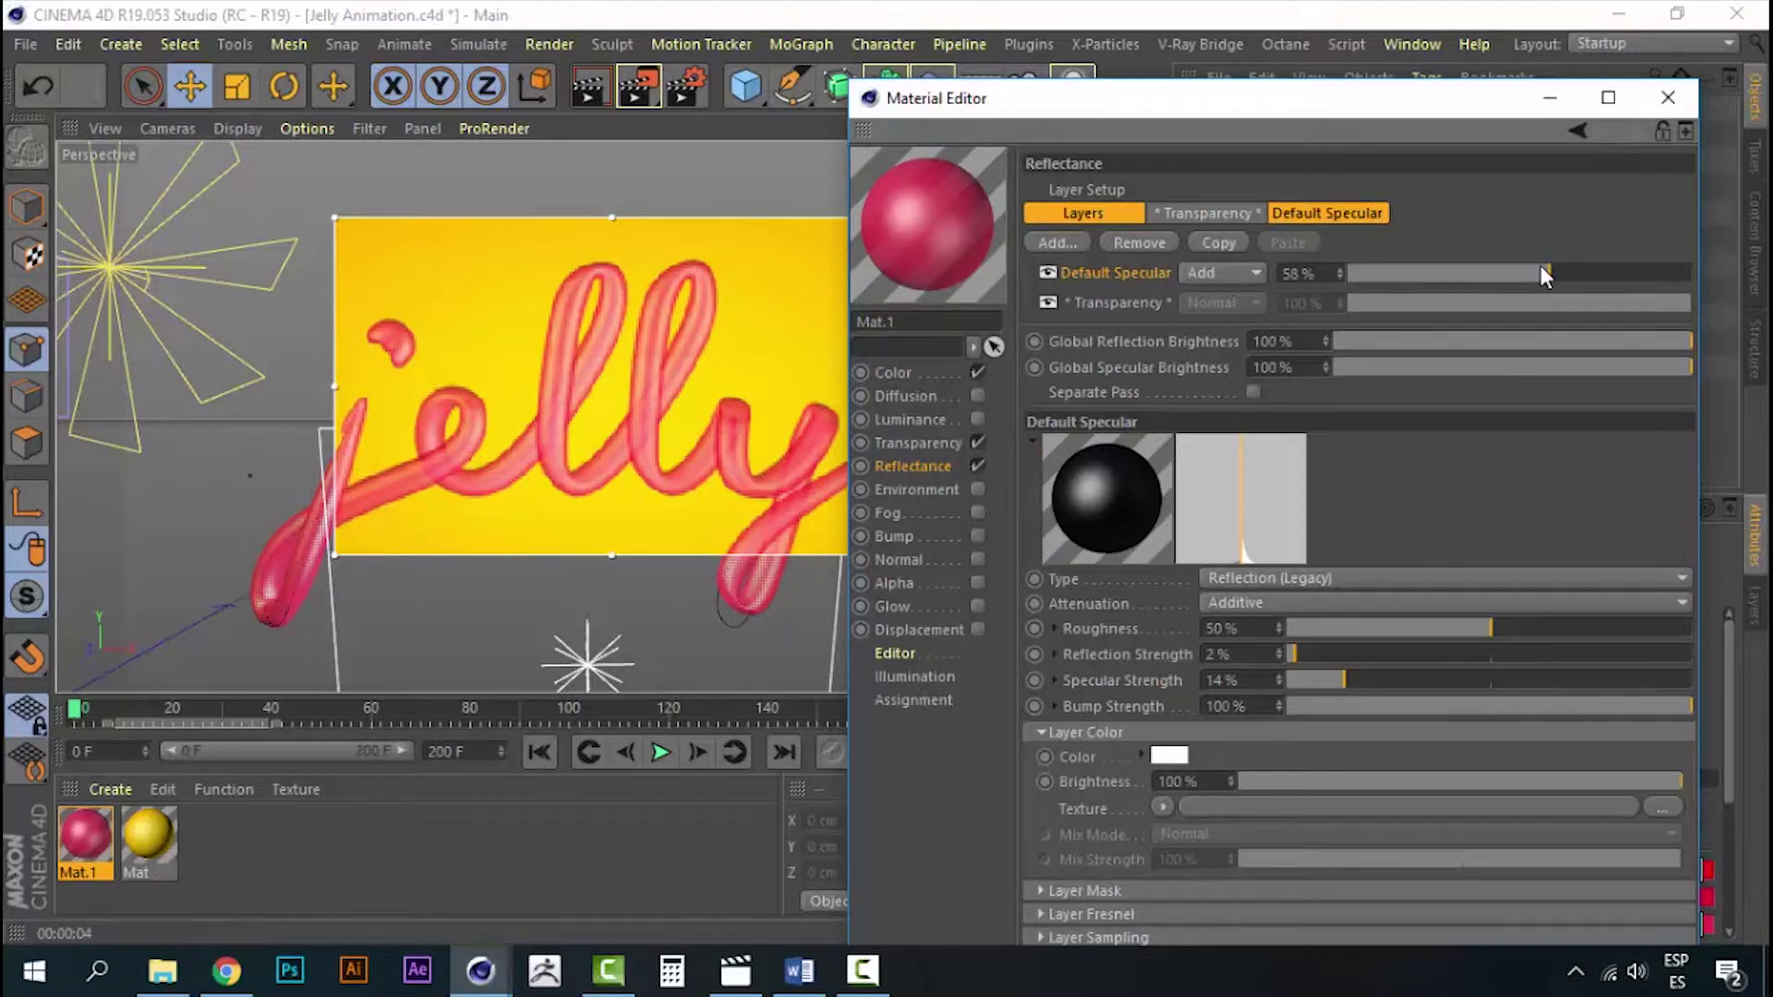
pyautogui.moveTo(1542, 266); pyautogui.dragTo(1519, 274)
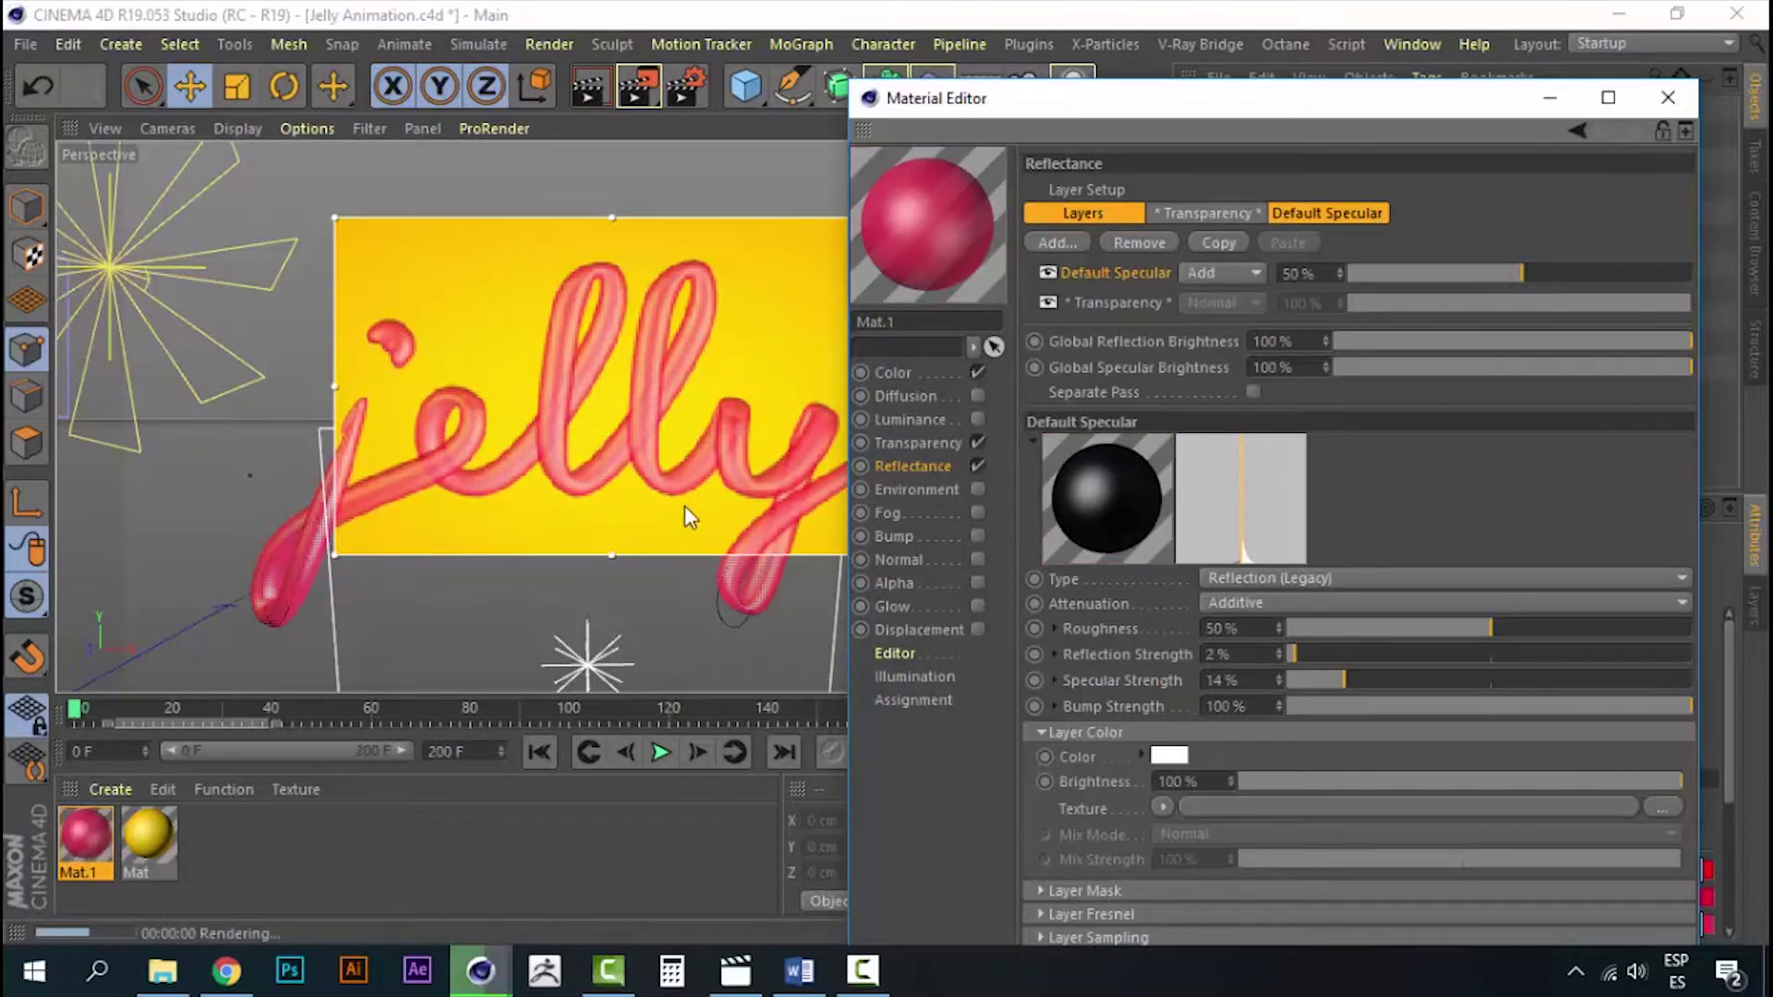
# - Enable Mat.1's Bump channel with a Noise texture at 5% strength
pyautogui.click(894, 538)
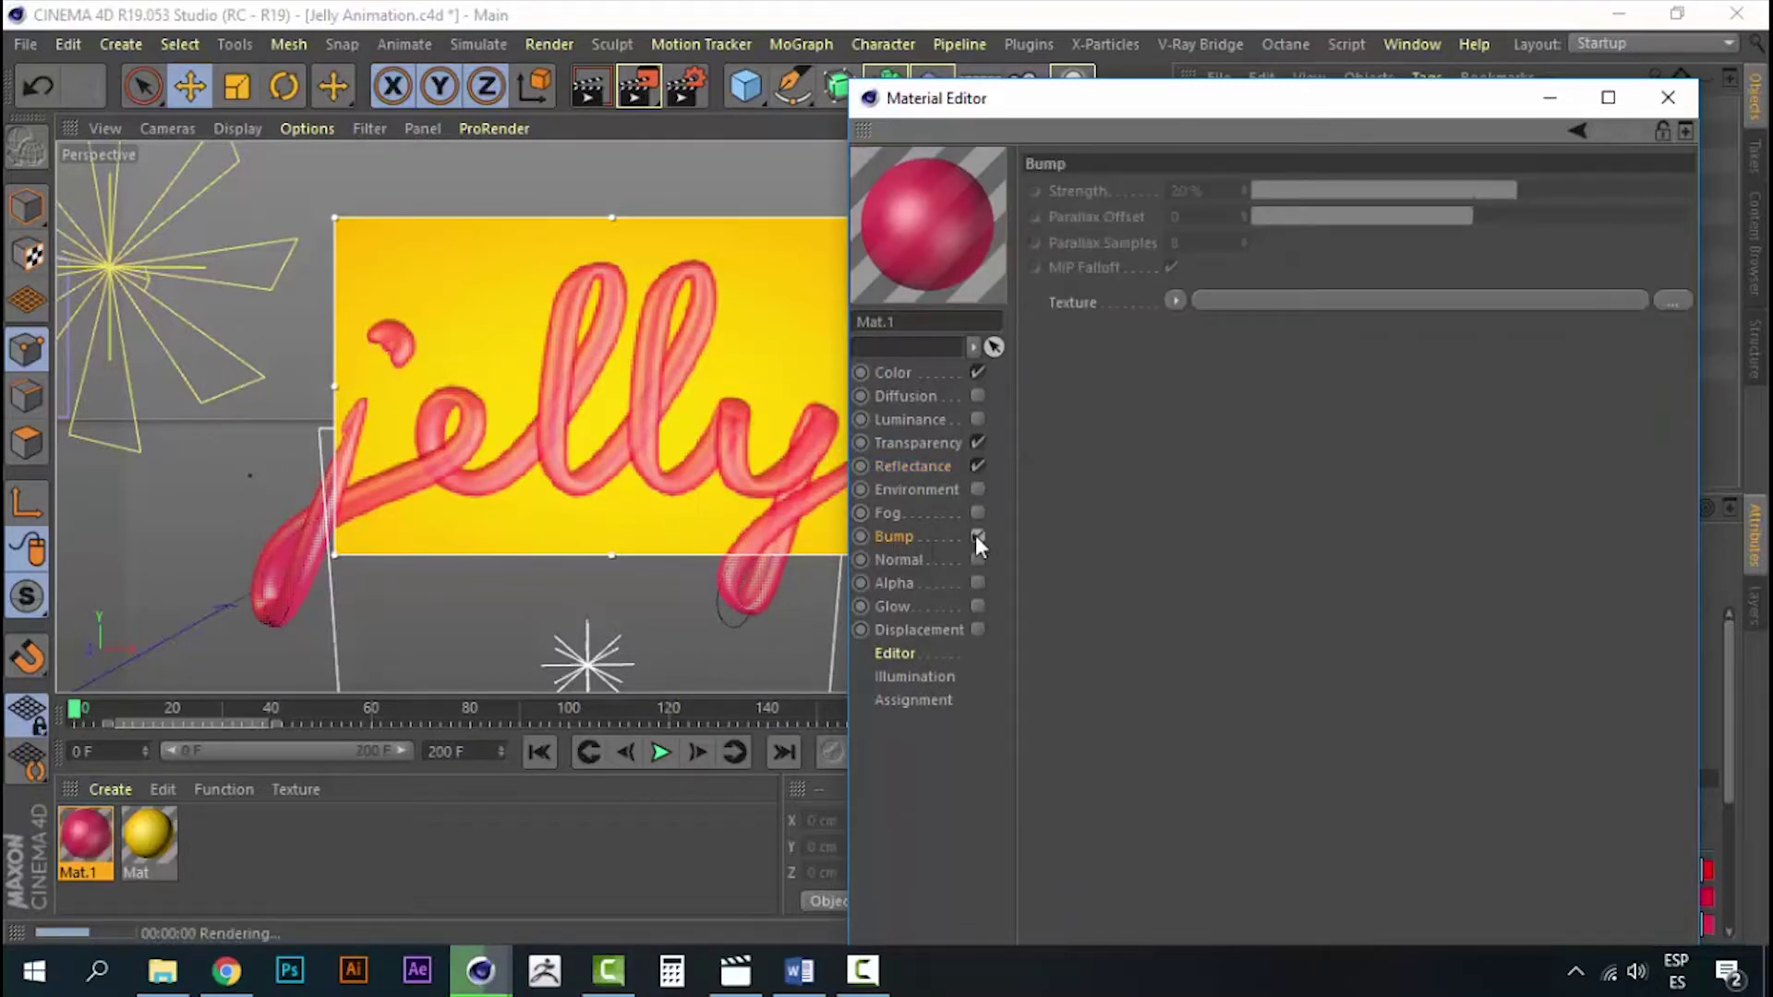
pyautogui.click(977, 535)
pyautogui.click(1171, 301)
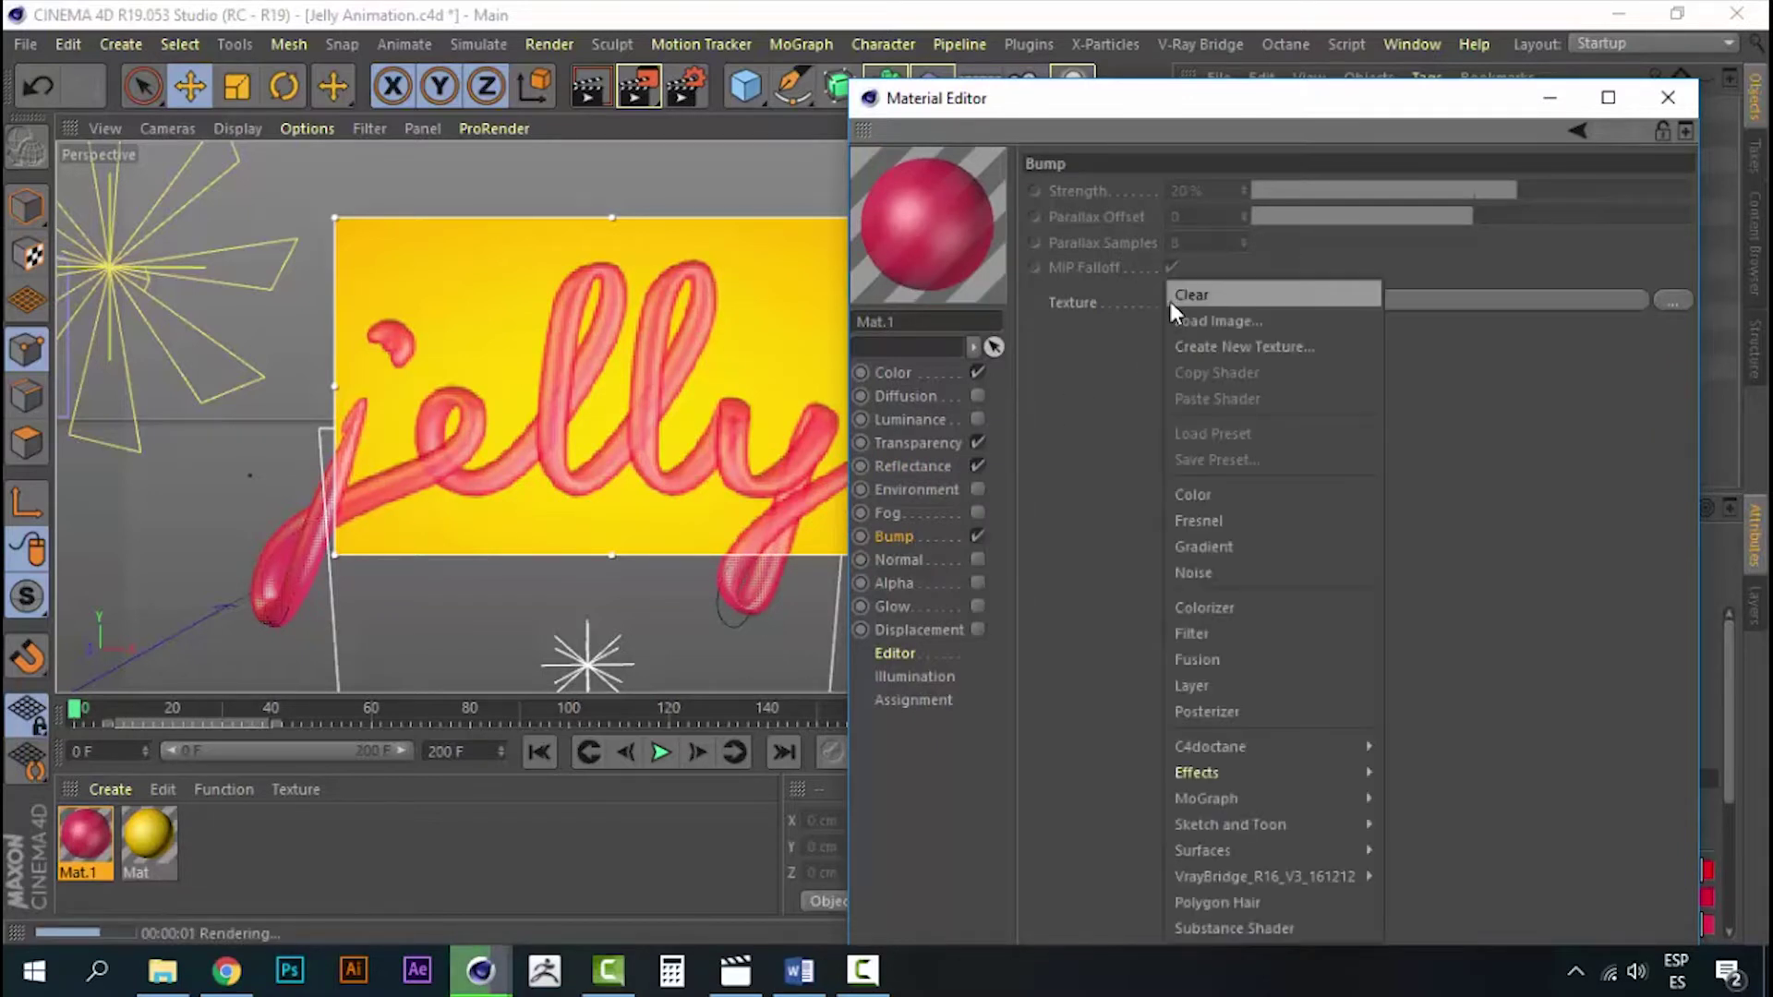
pyautogui.click(1195, 569)
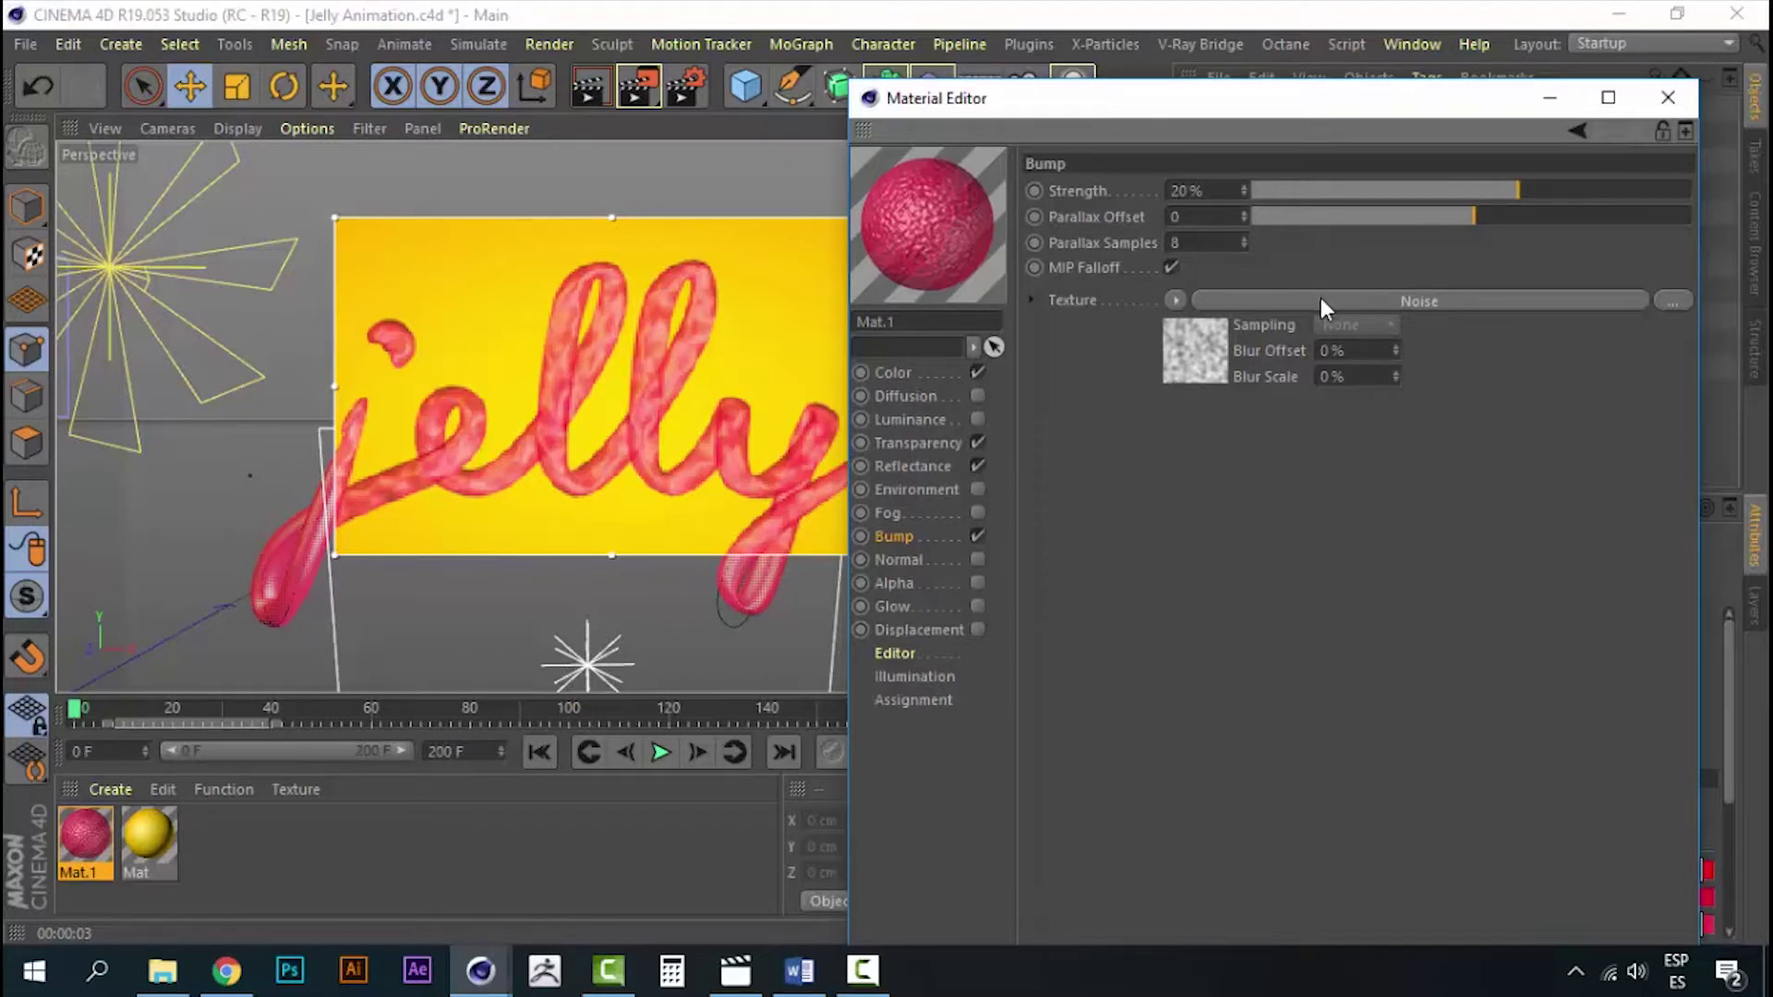
pyautogui.moveTo(1294, 186); pyautogui.dragTo(1305, 185)
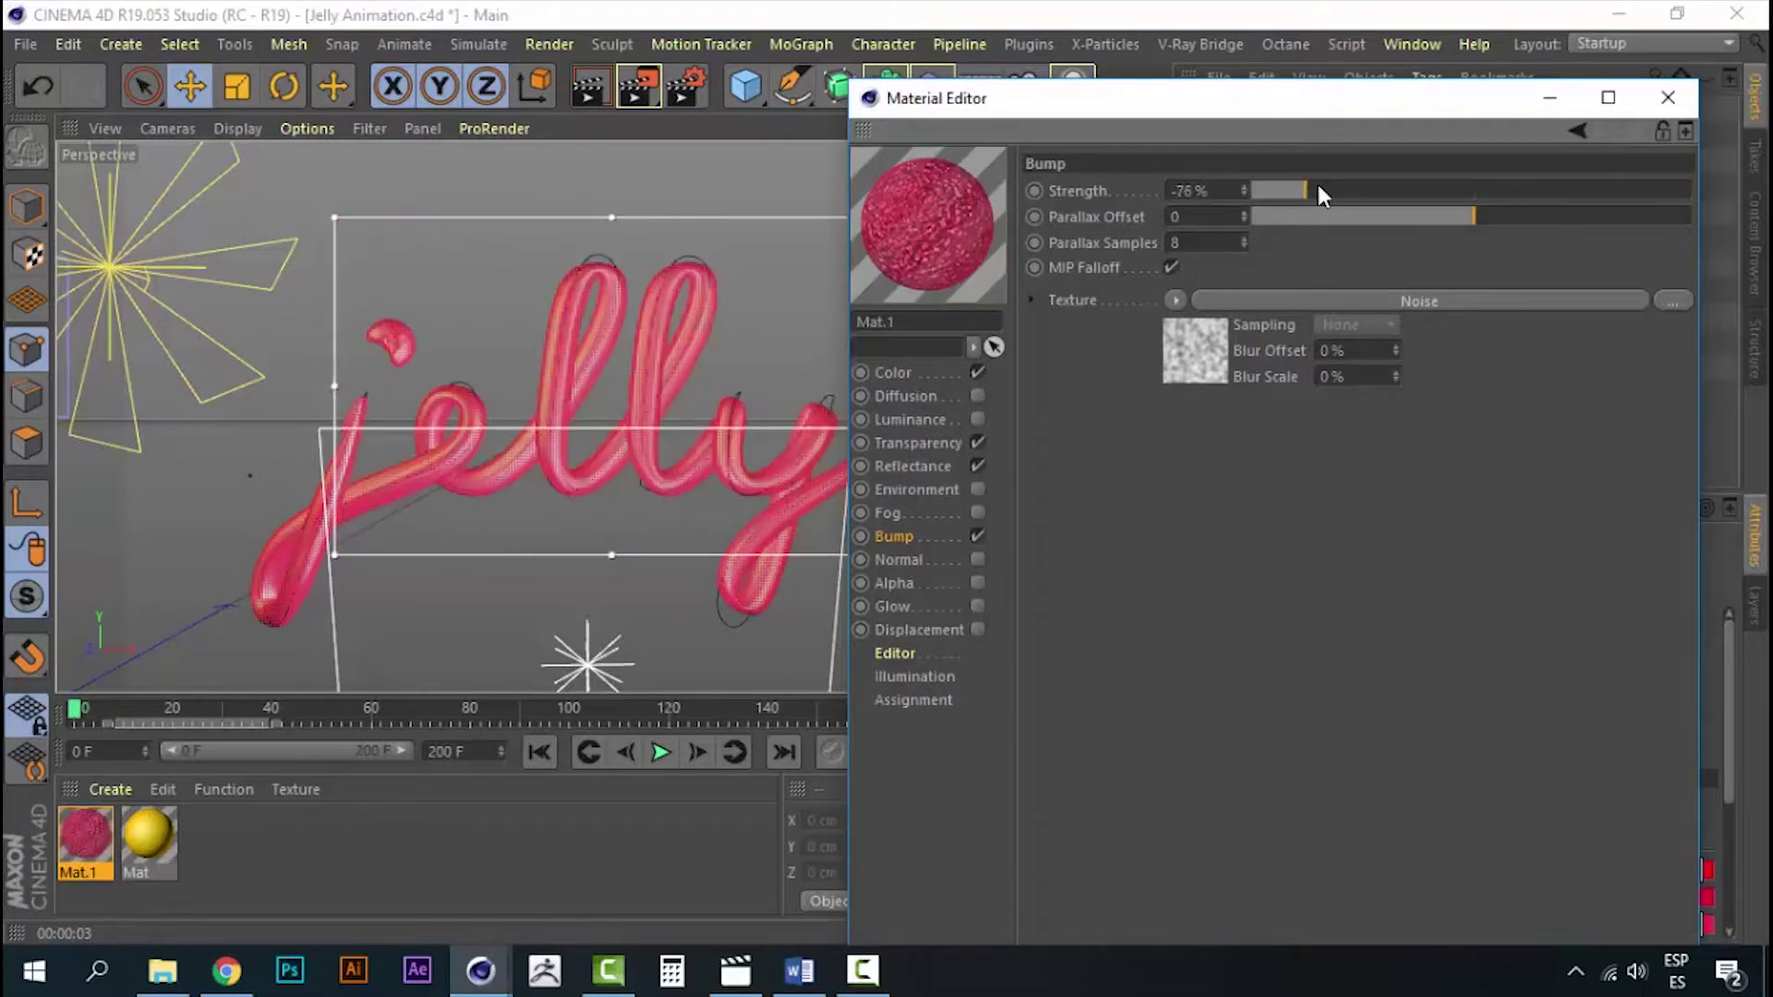
pyautogui.moveTo(1422, 184); pyautogui.dragTo(1480, 185)
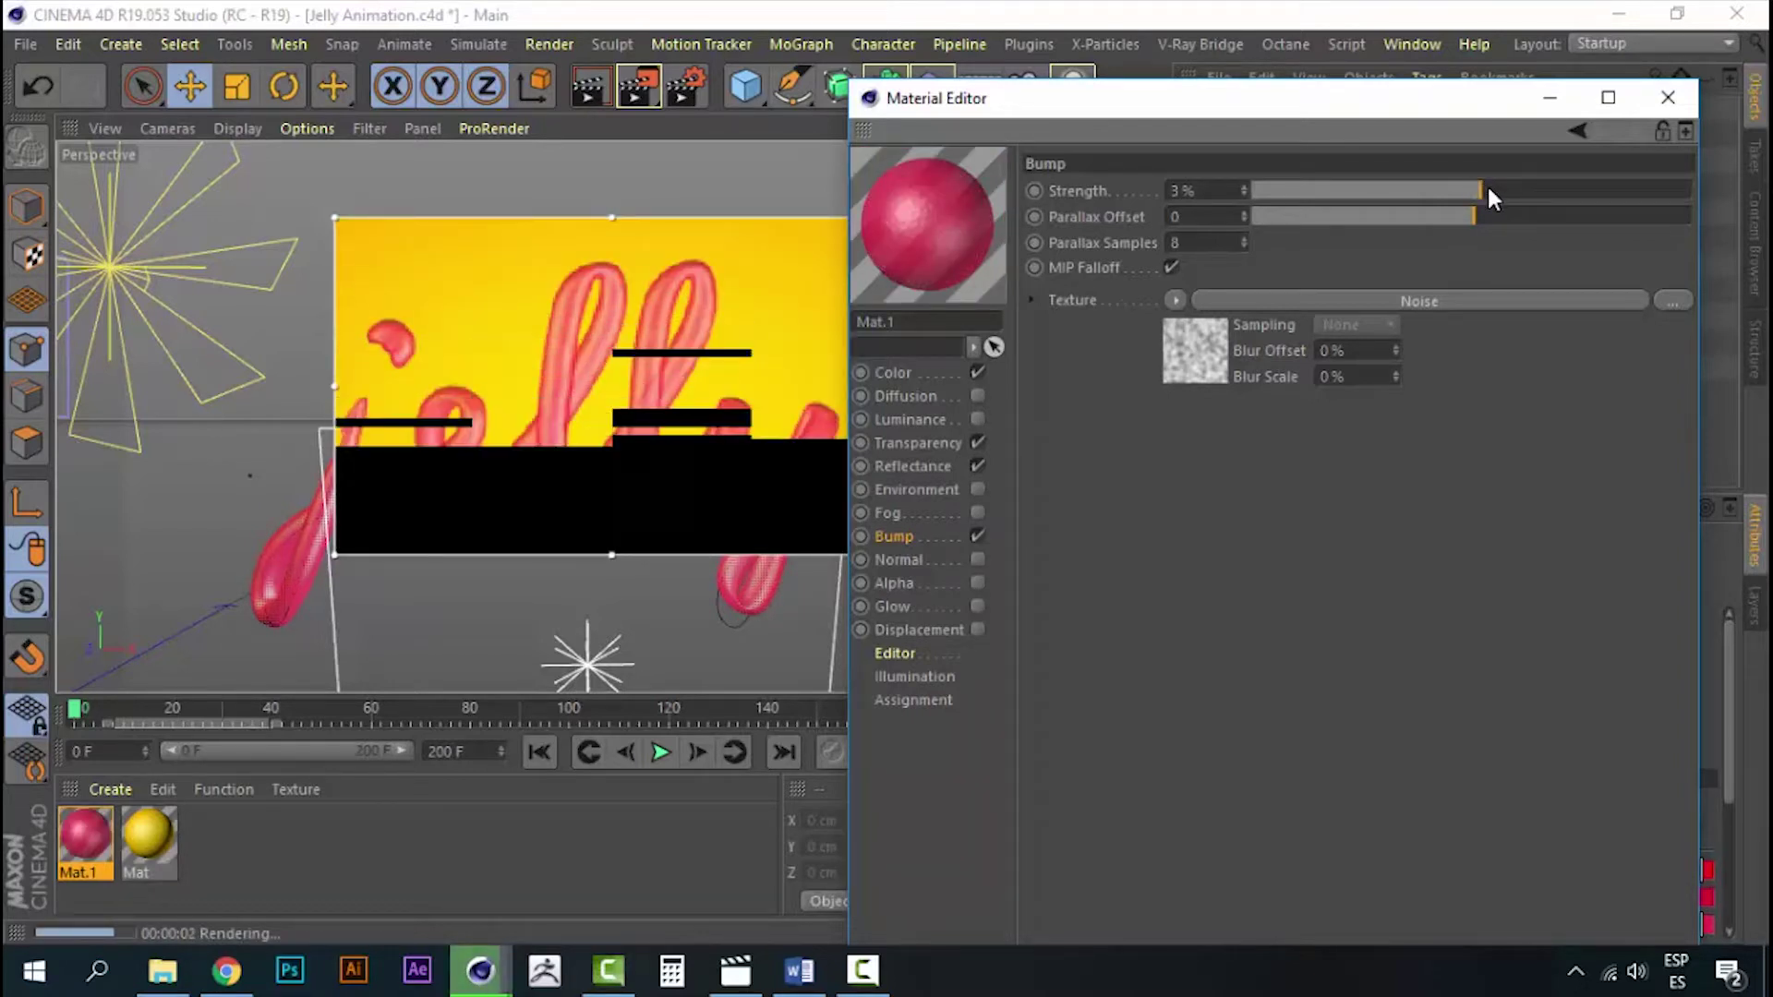
pyautogui.moveTo(1219, 191); pyautogui.dragTo(1123, 189)
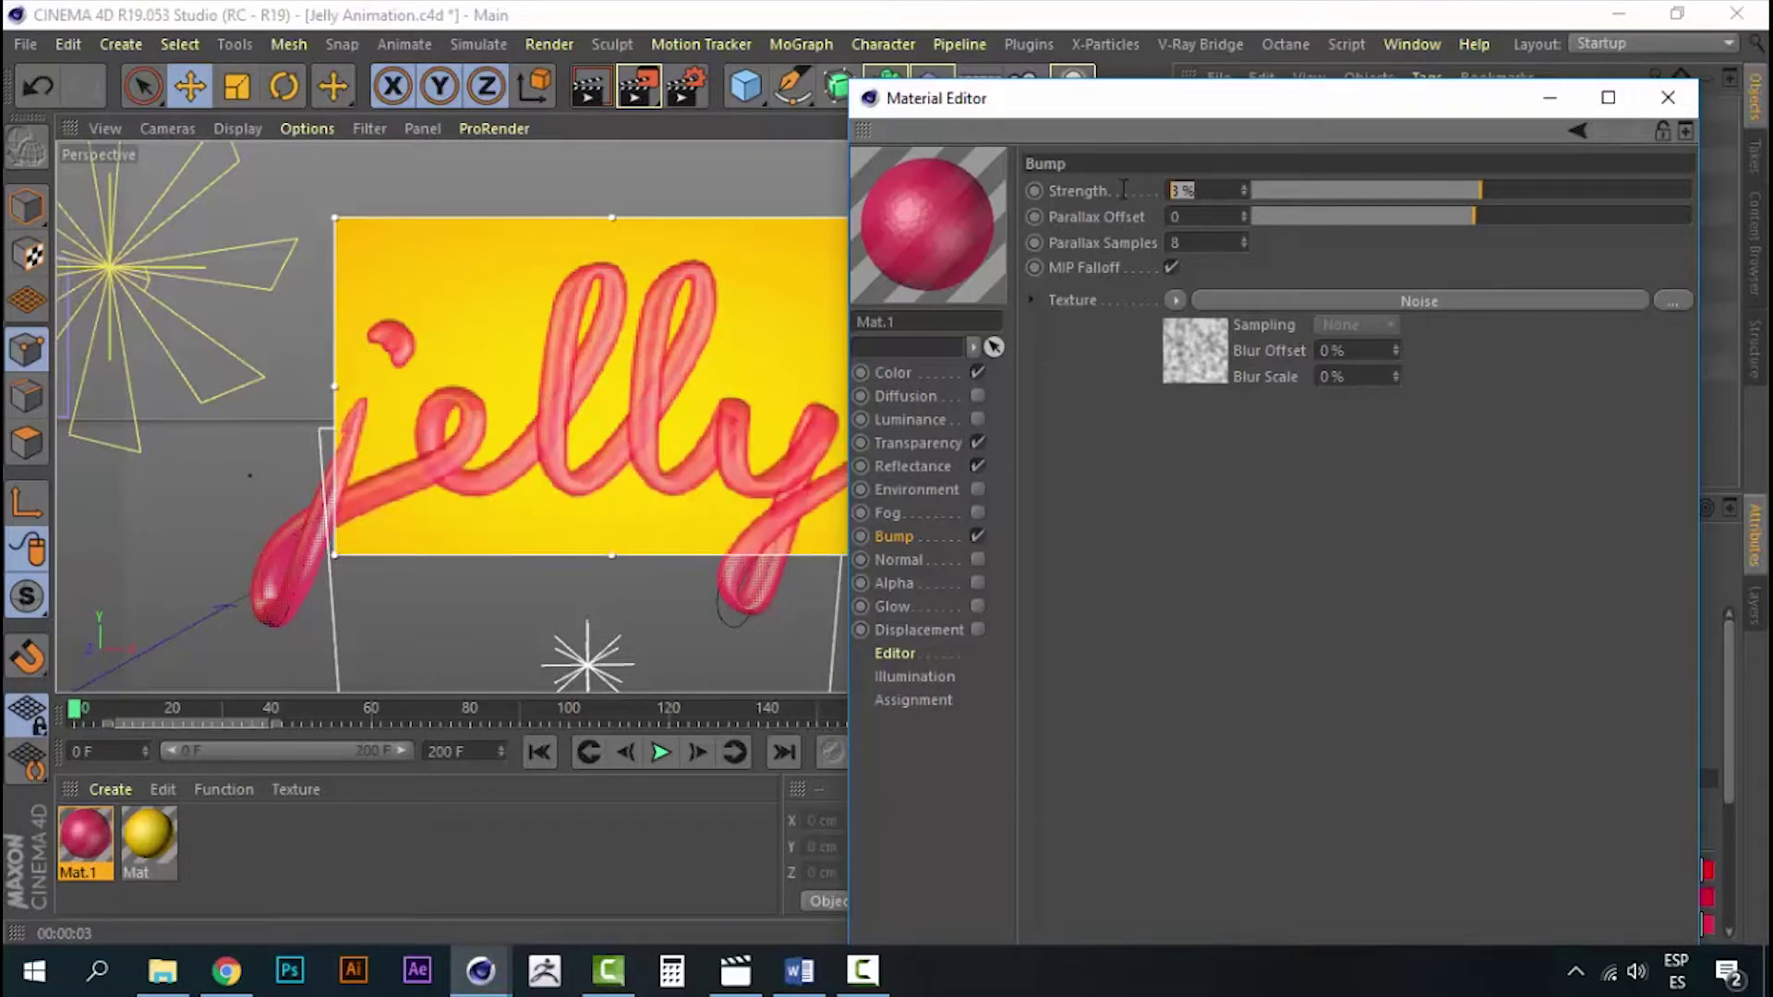
pyautogui.write('5')
pyautogui.press('Return')
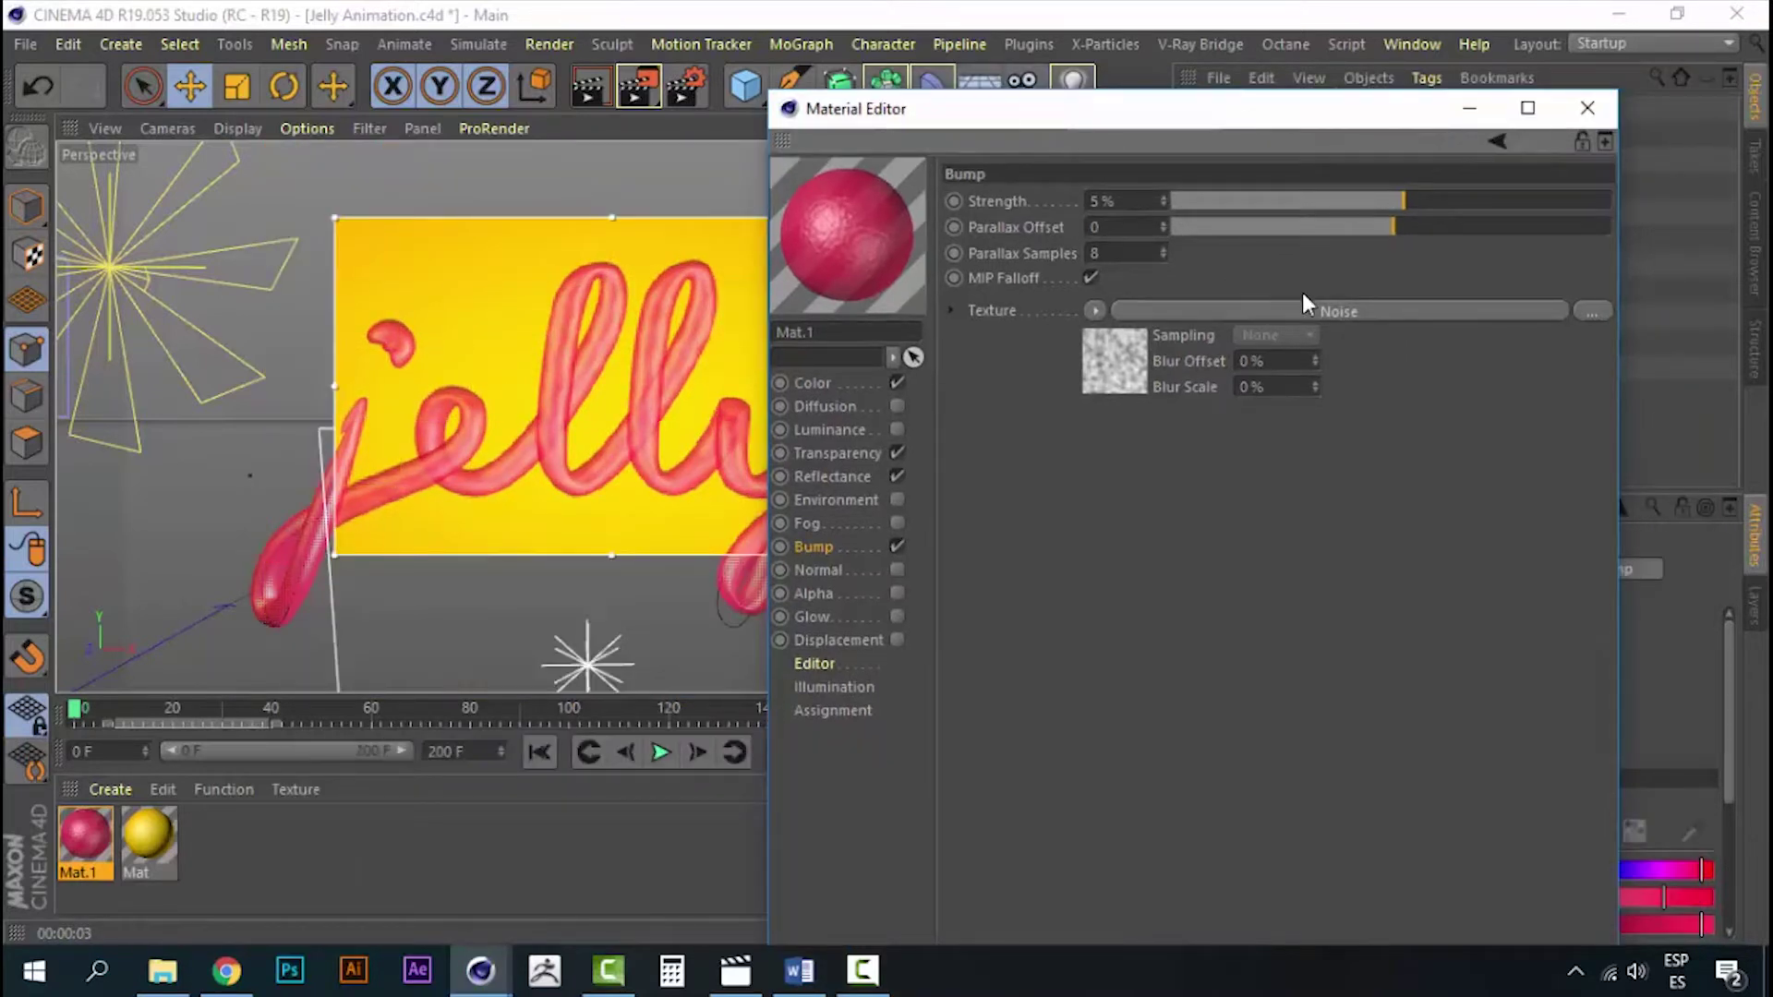
# - Set the bump Noise shader's Global Scale to 75%
pyautogui.click(1321, 310)
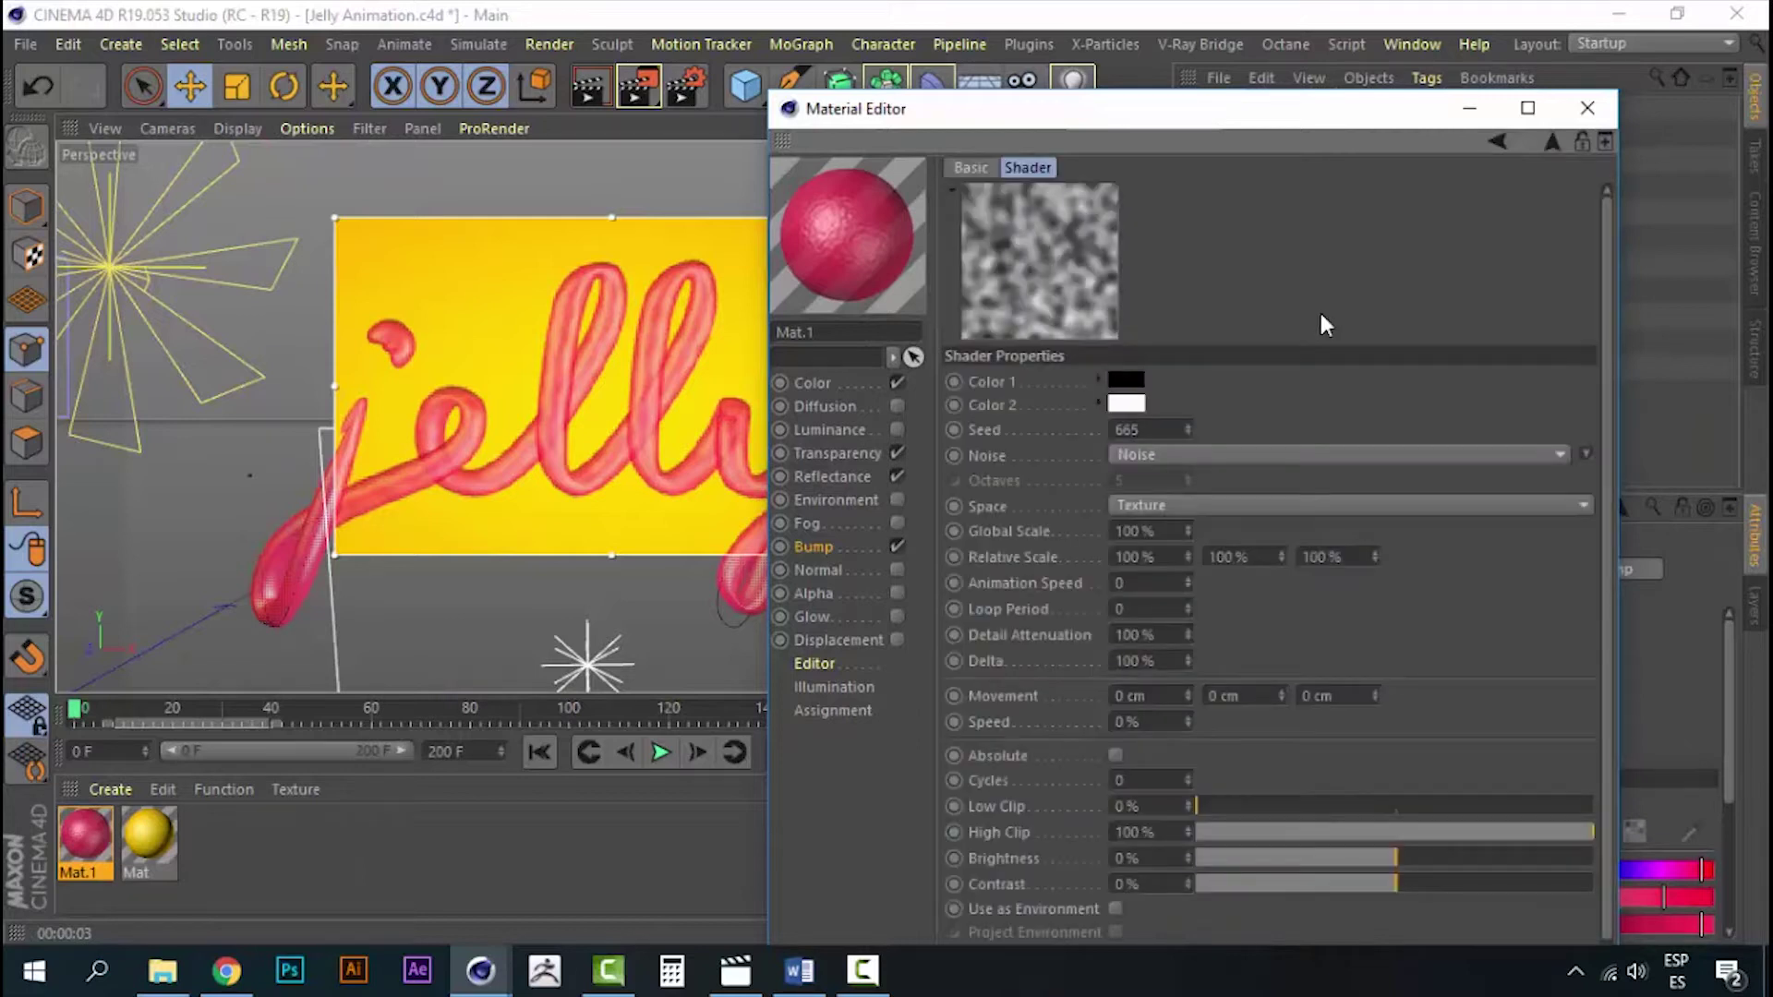
pyautogui.doubleClick(1170, 533)
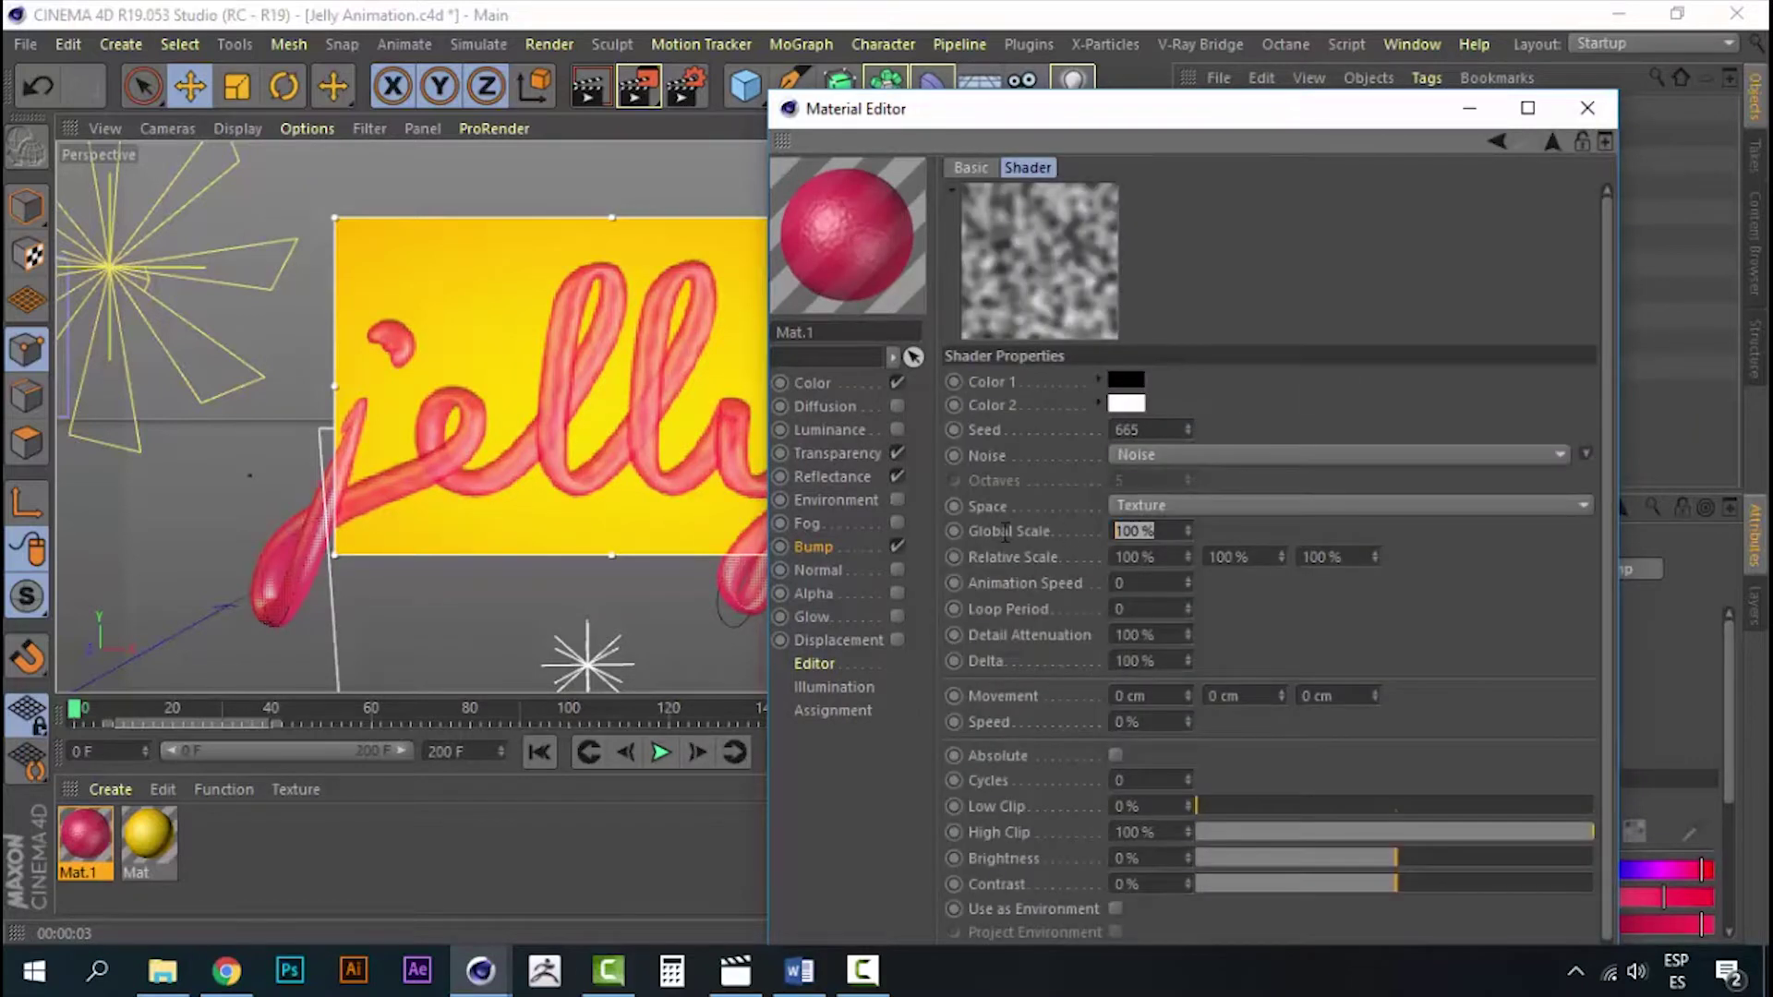
pyautogui.write('75')
pyautogui.press('Return')
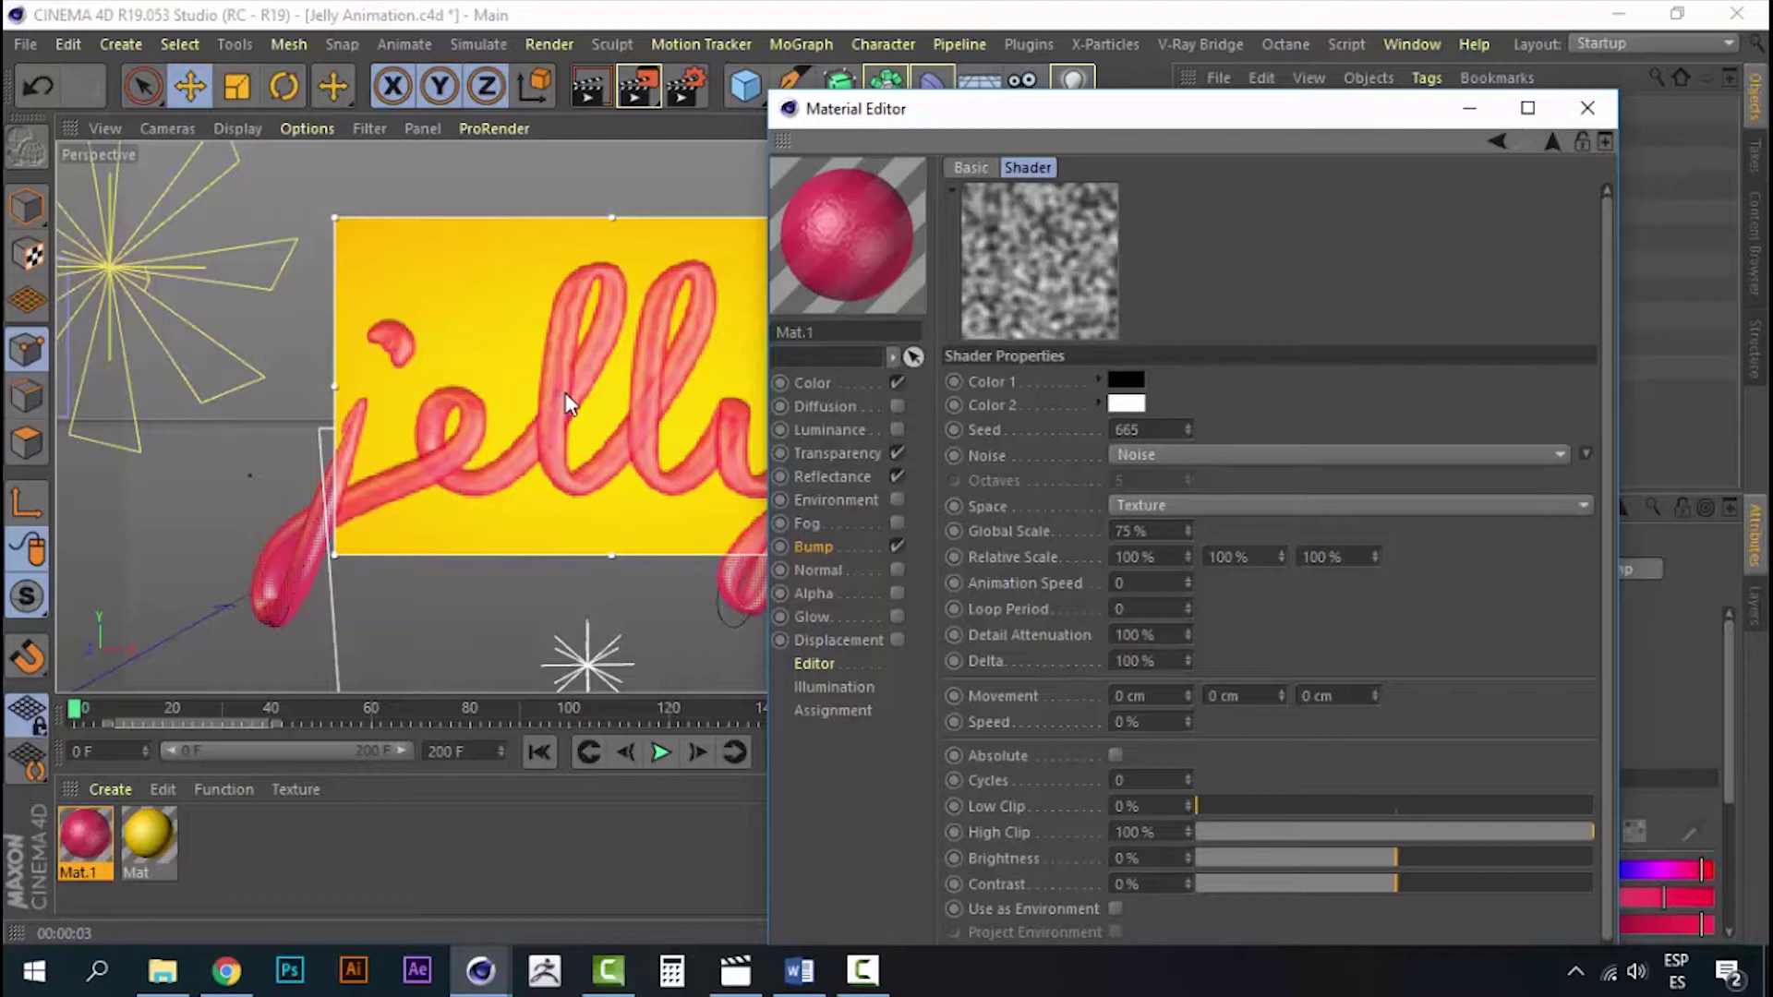
pyautogui.click(823, 550)
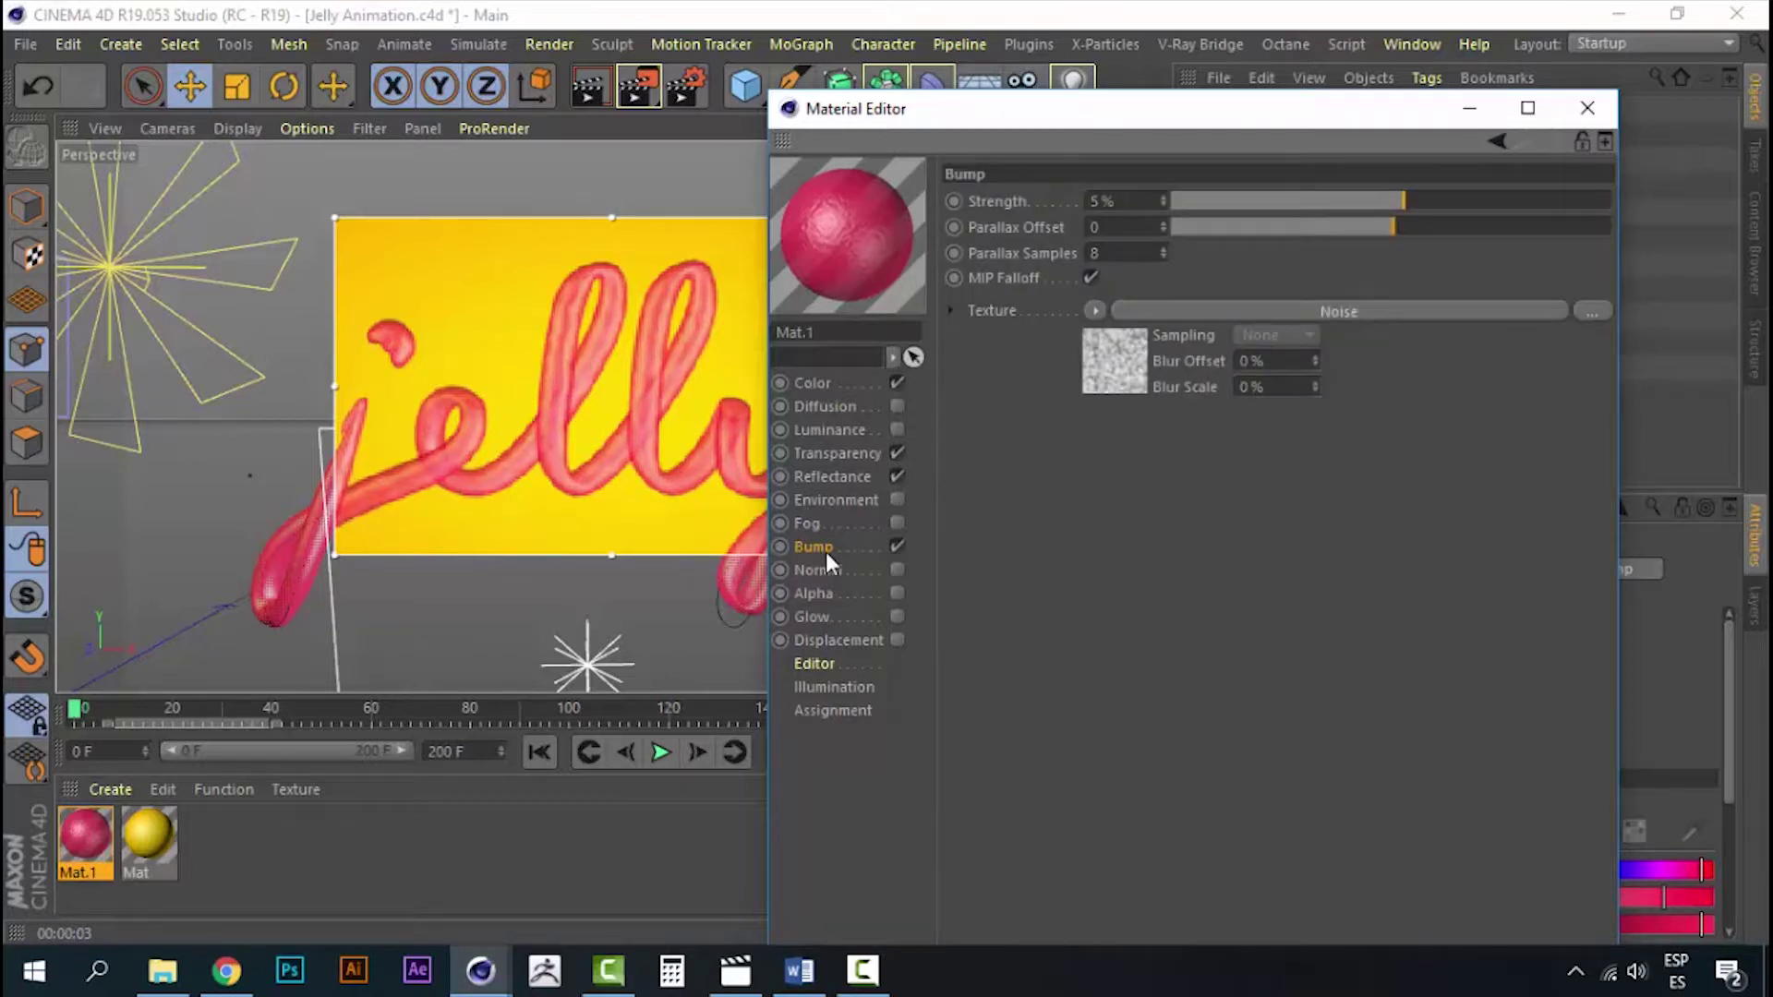
pyautogui.click(812, 382)
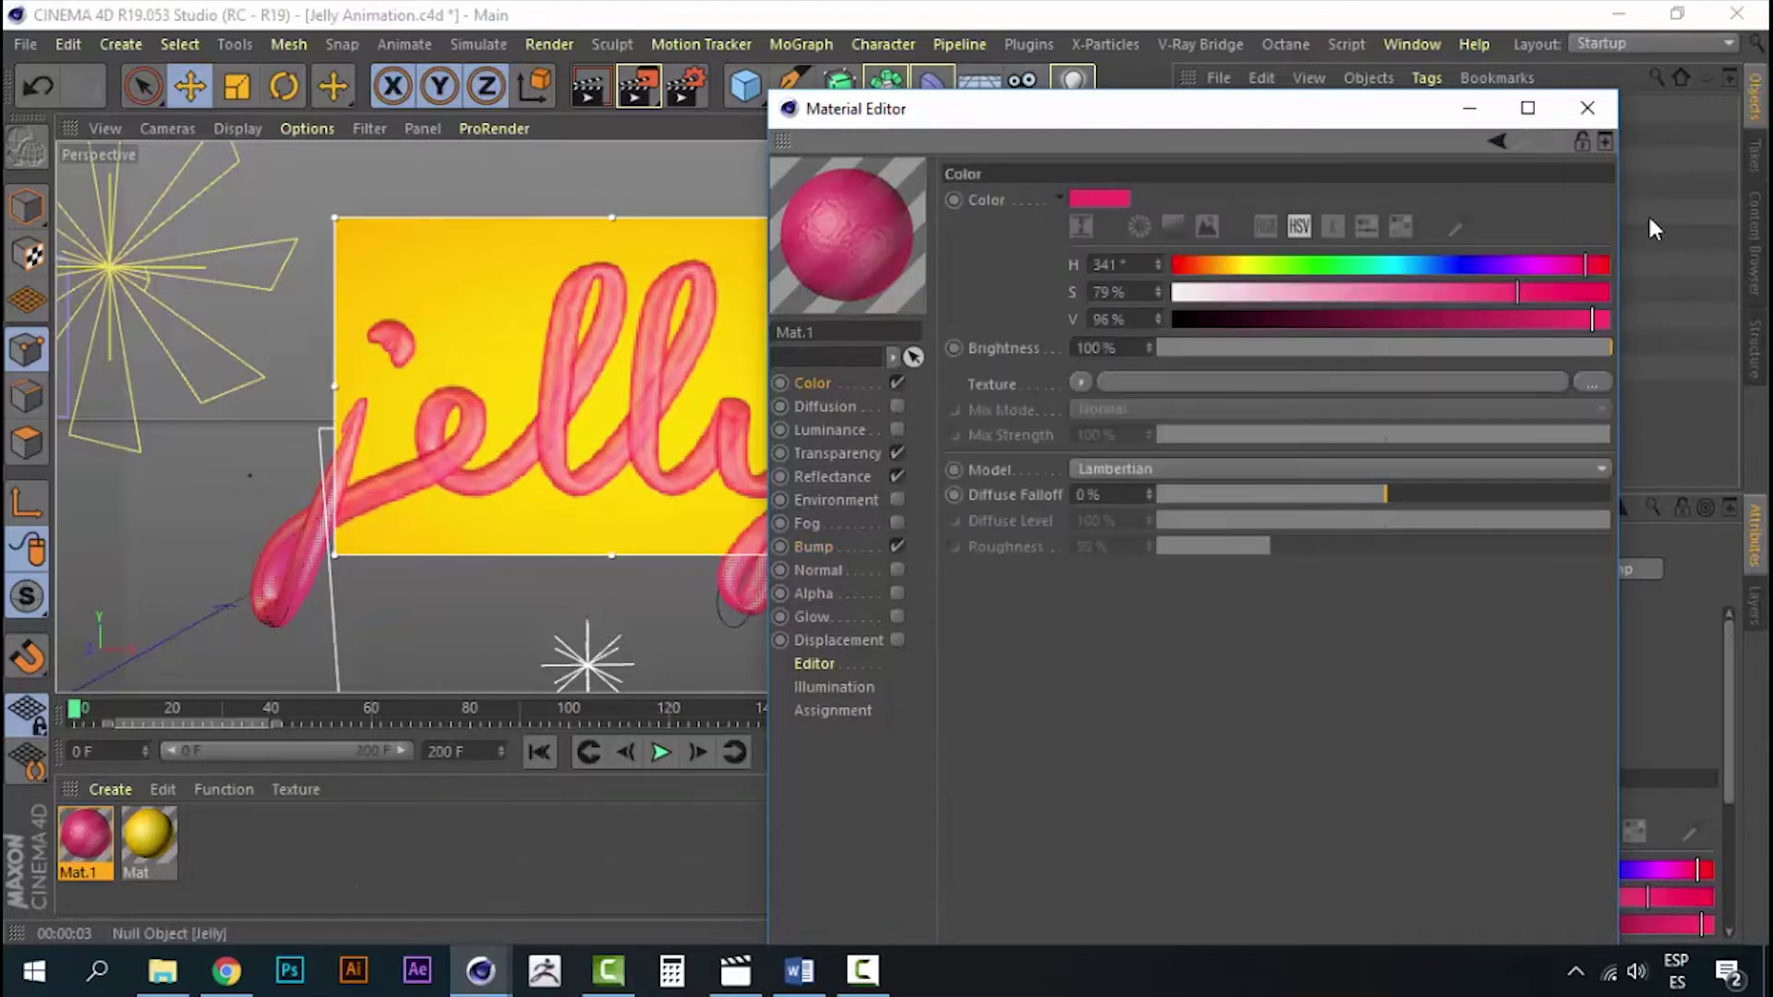
# - Close the Material Editor and set the Subdivision Surface's editor subdivision level to 6
pyautogui.click(1588, 108)
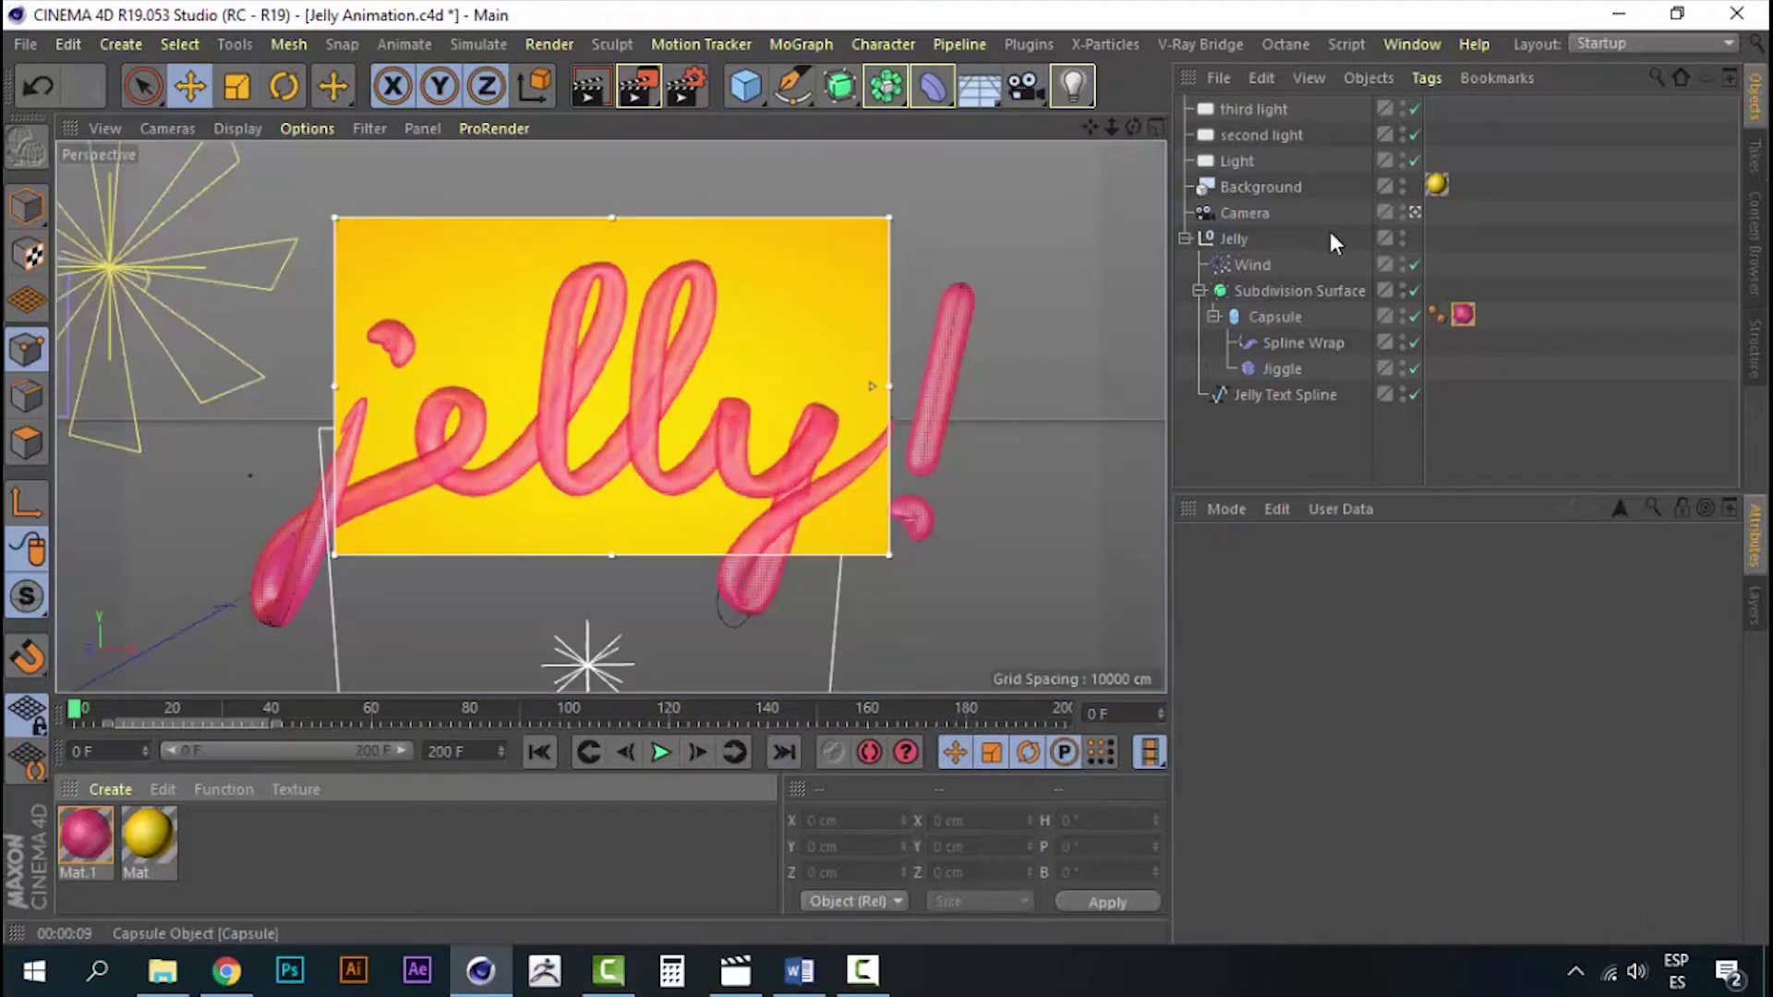
pyautogui.click(1272, 291)
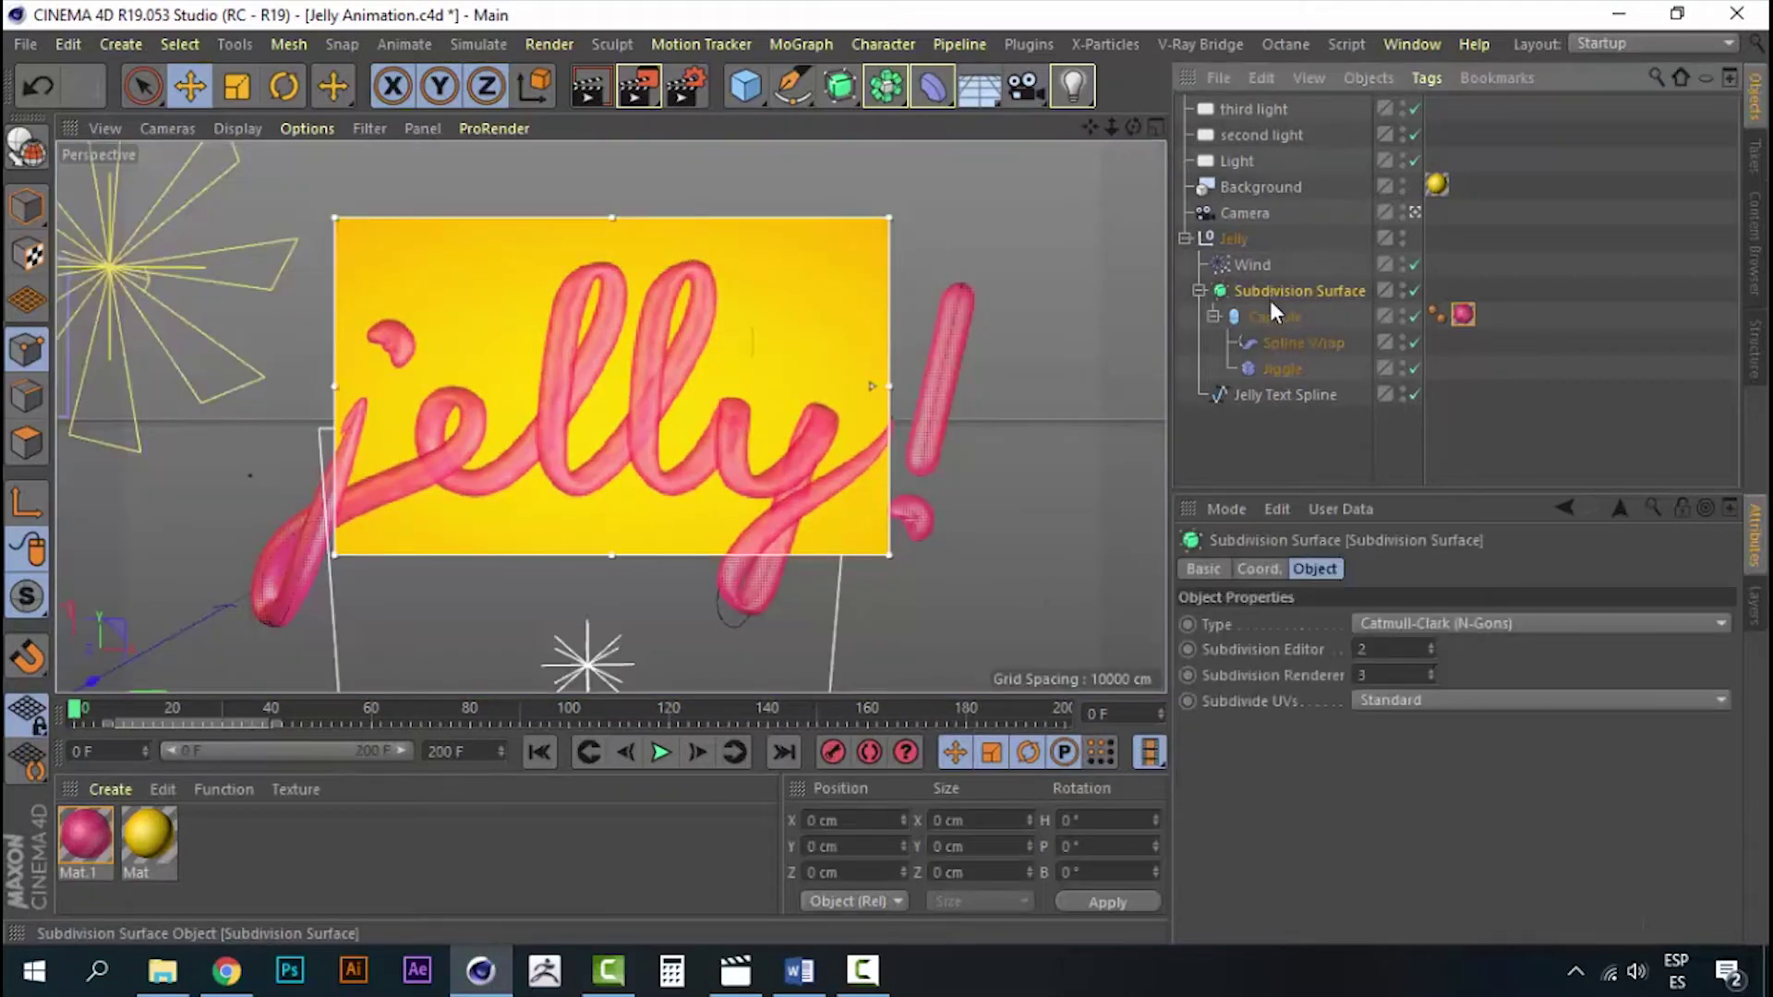
pyautogui.click(1433, 644)
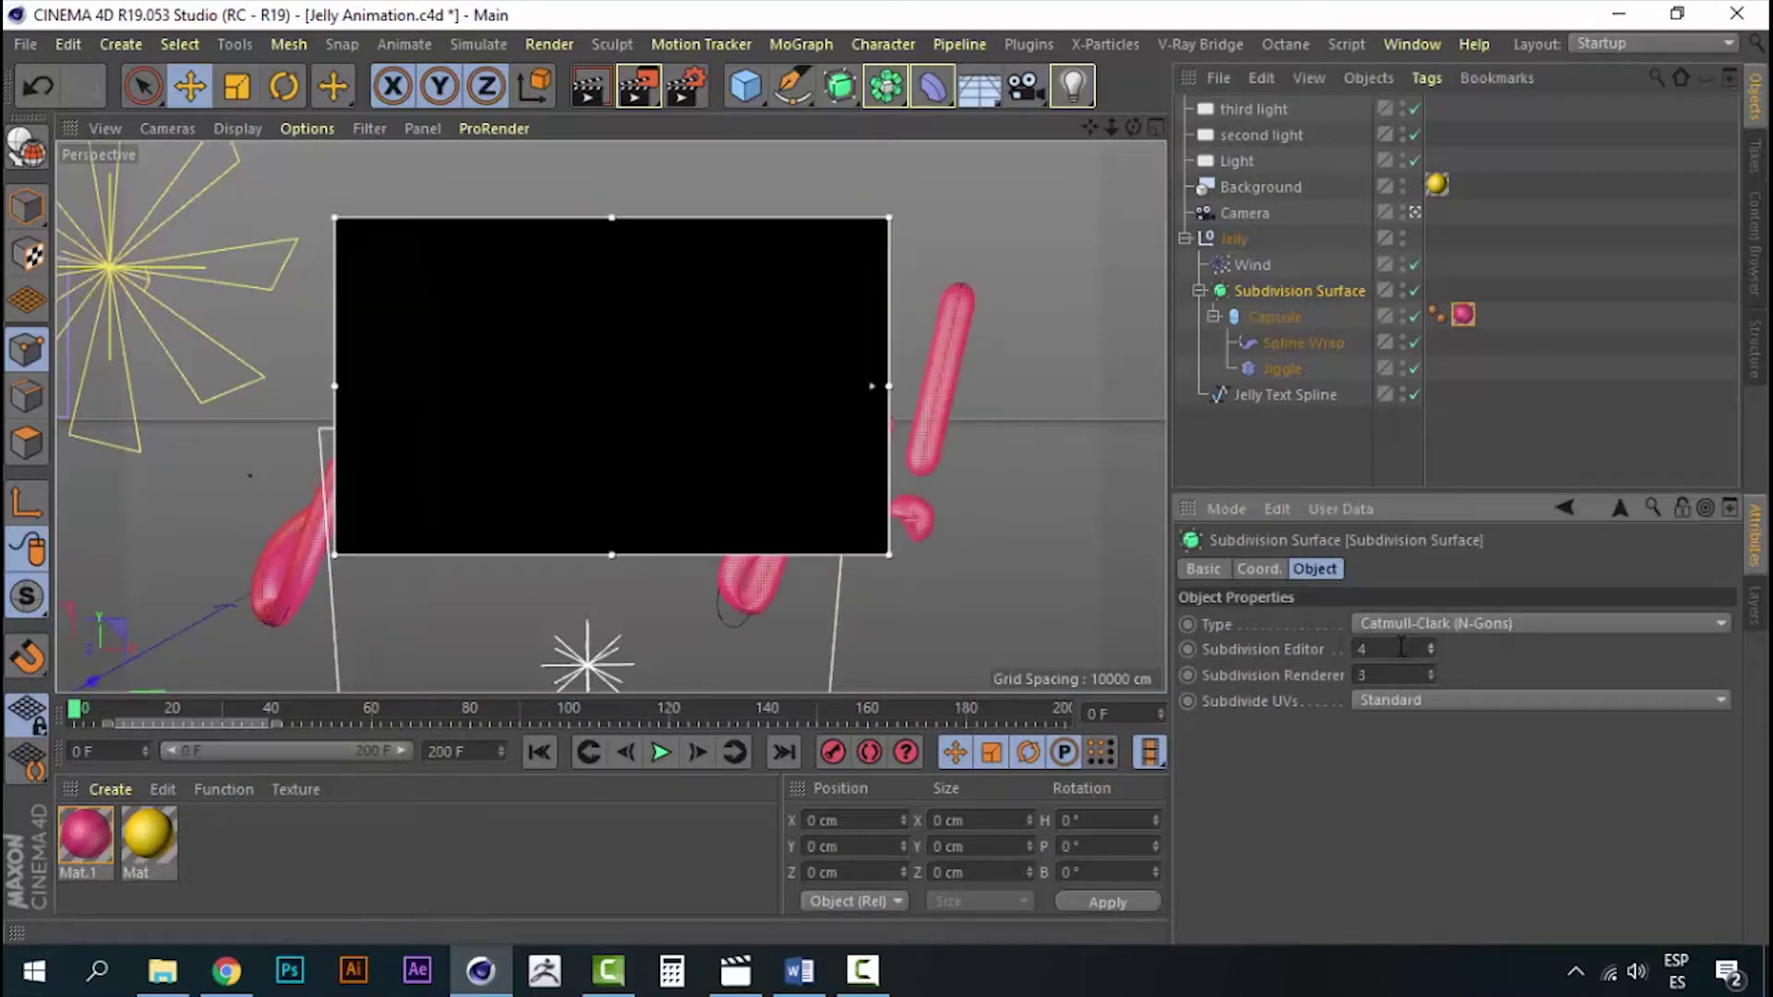
pyautogui.doubleClick(1401, 646)
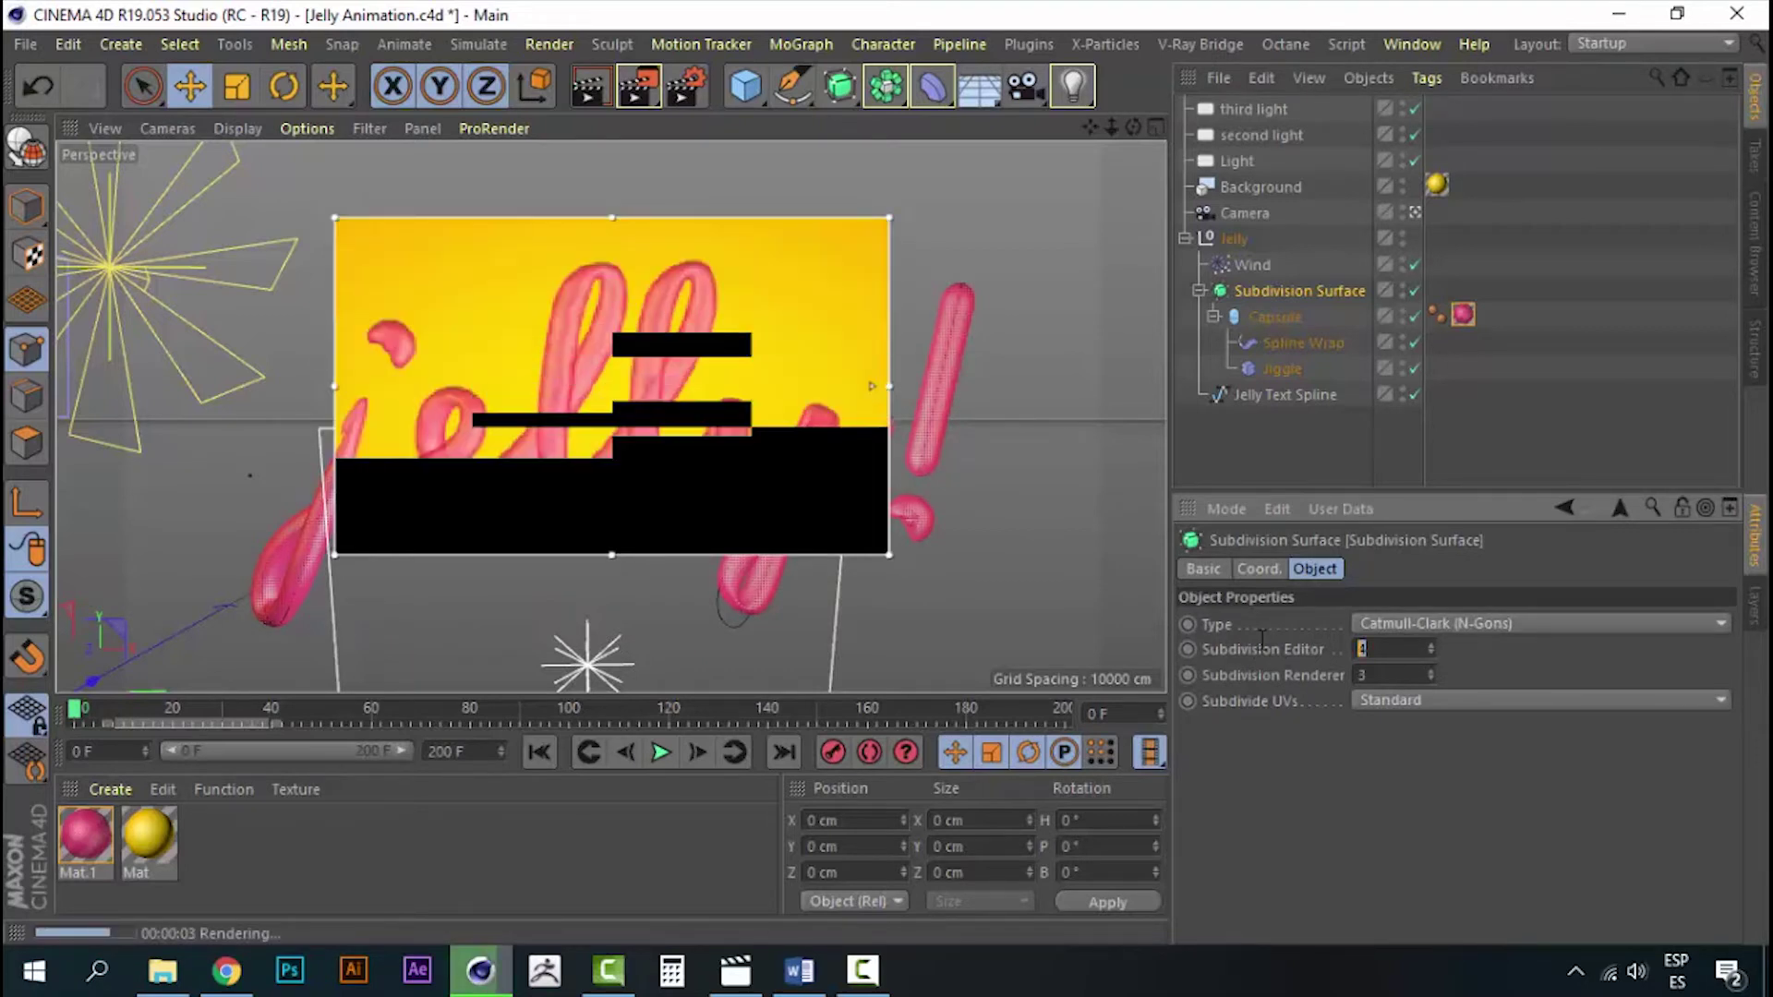
pyautogui.write('10')
pyautogui.press('BackSpace')
pyautogui.press('BackSpace')
pyautogui.write('6')
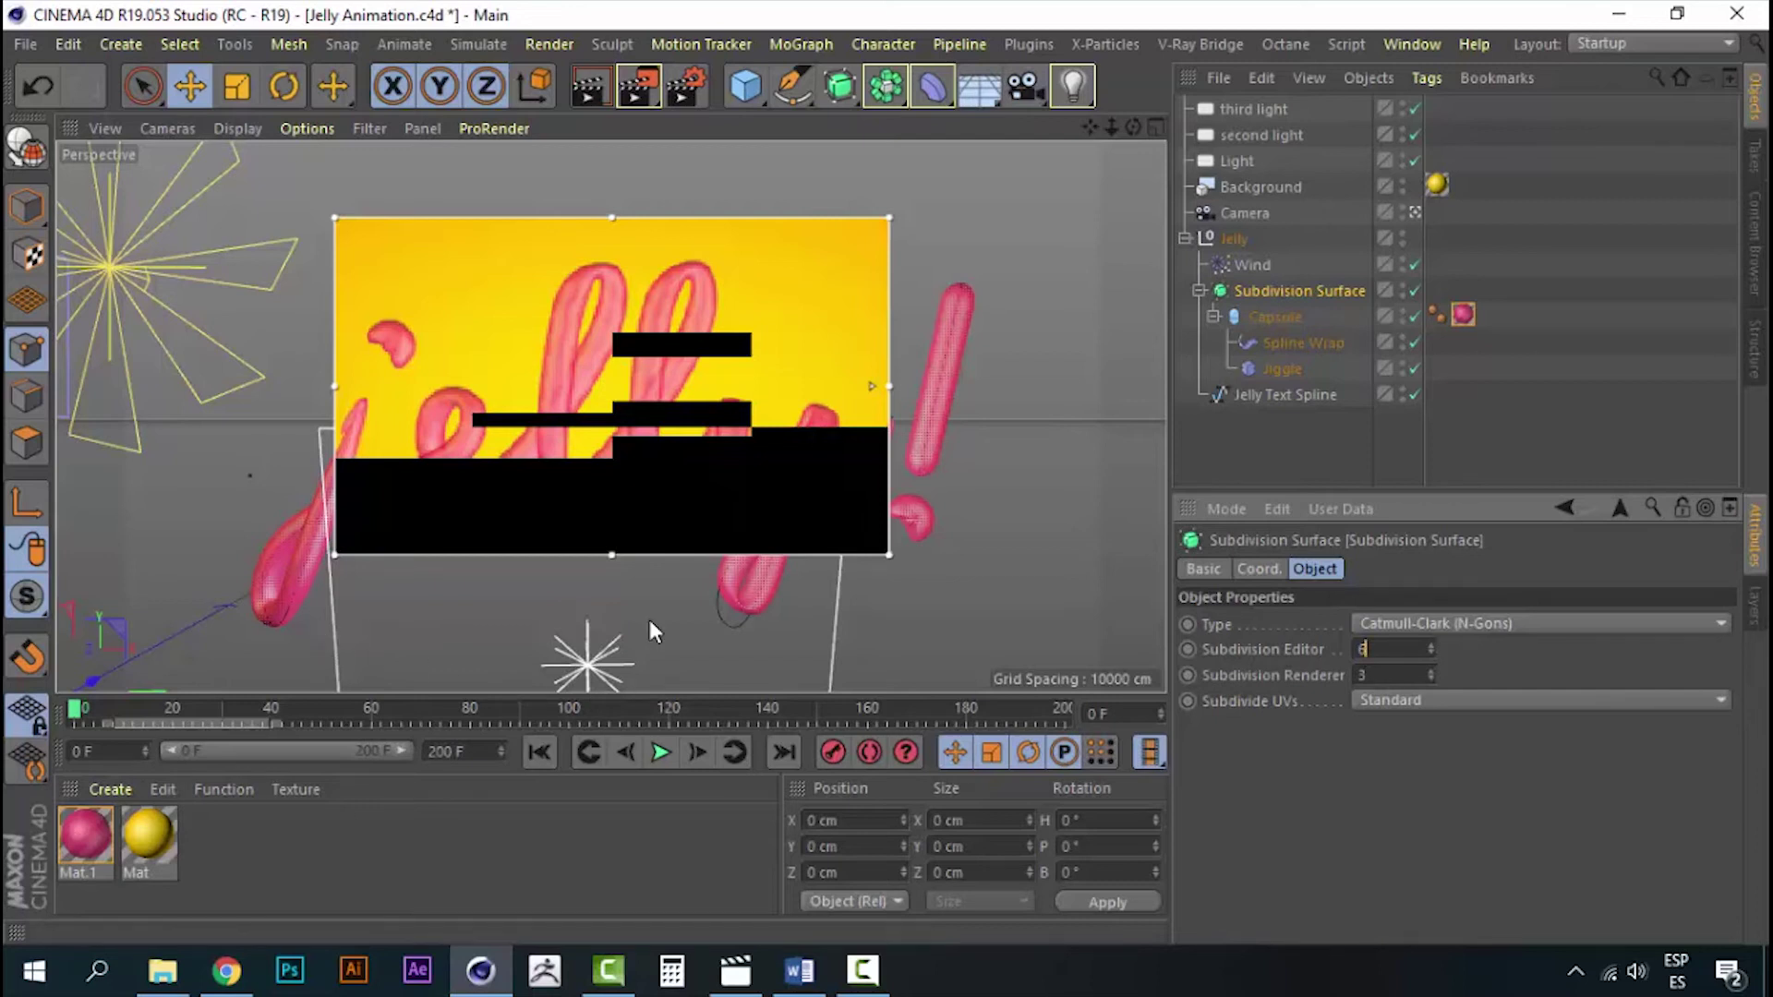
pyautogui.click(549, 44)
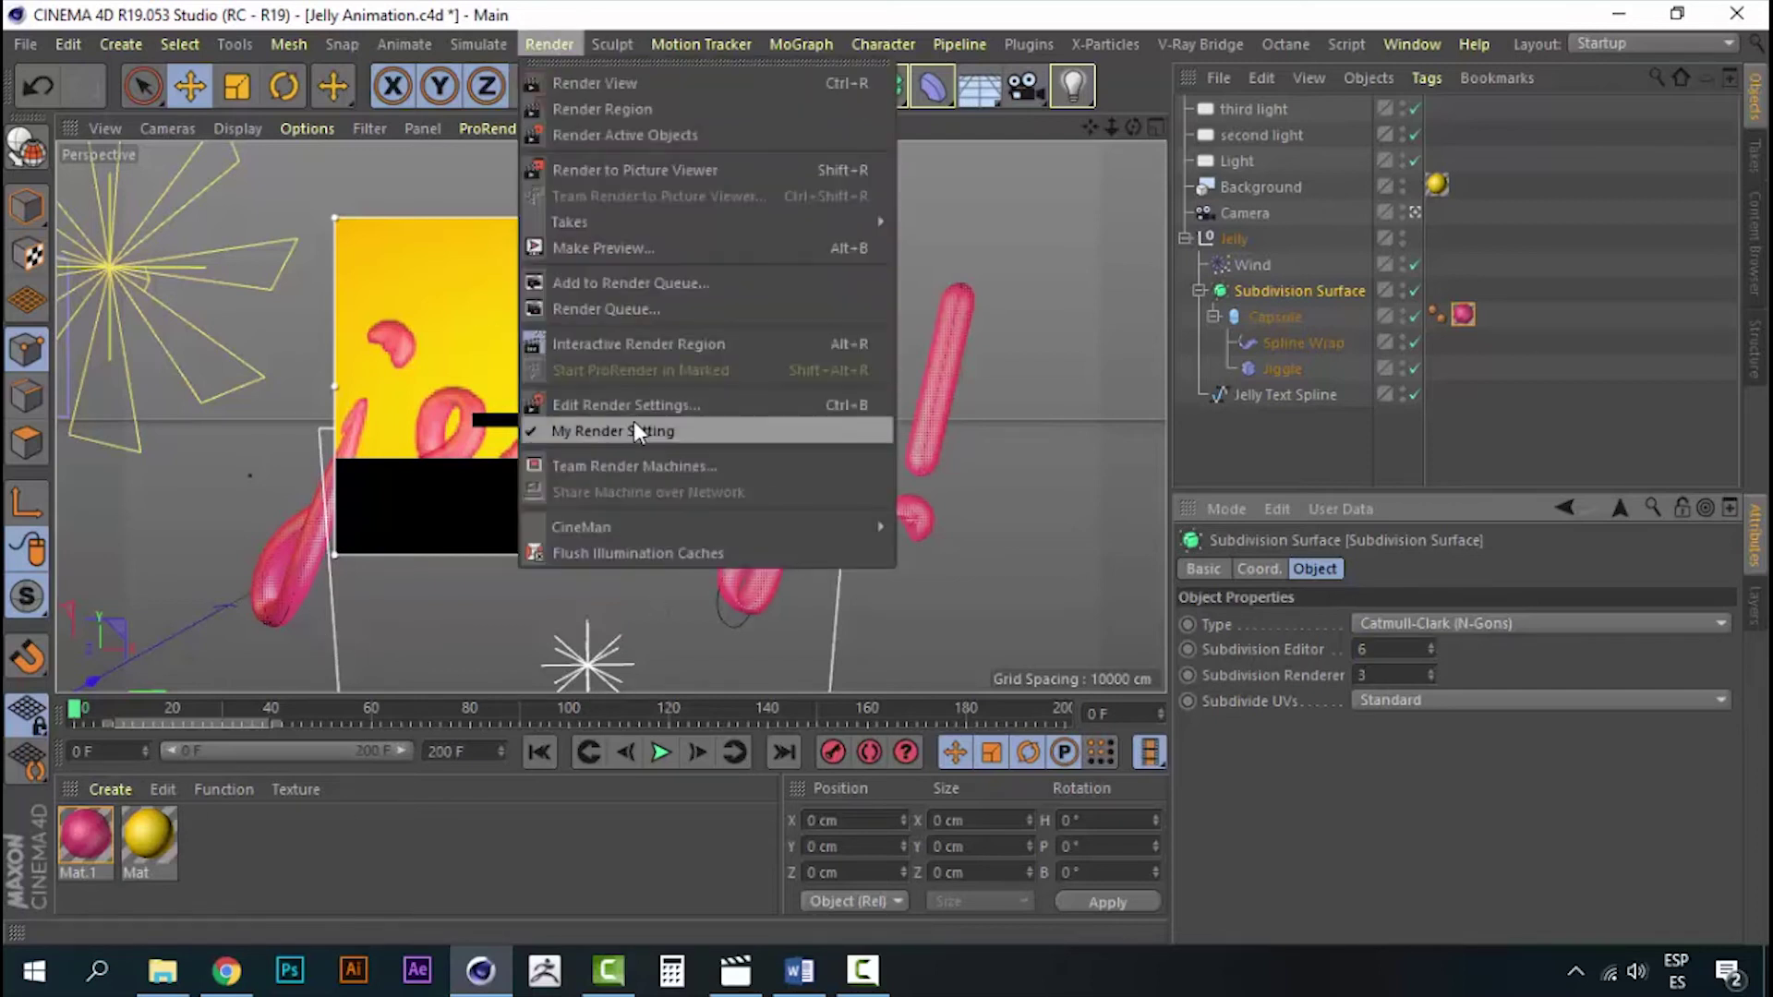
# - Turn off the Interactive Render Region, deselect all objects and render the view with Ctrl+R
pyautogui.click(654, 343)
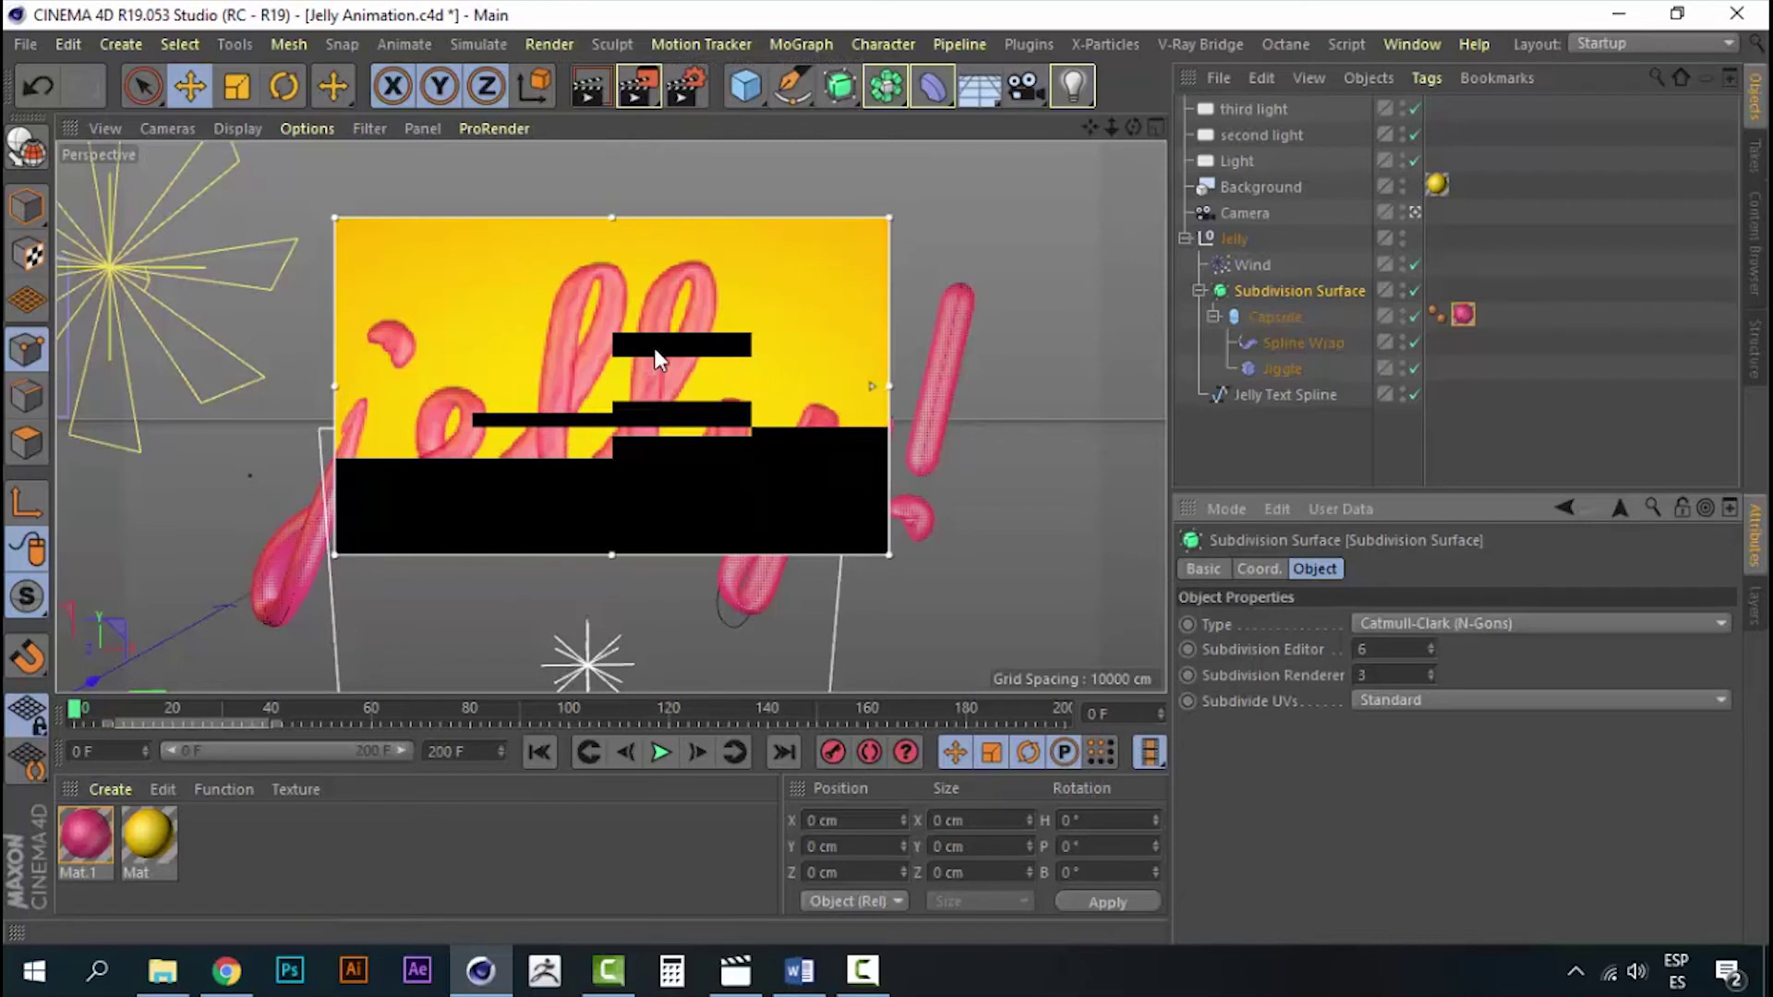
pyautogui.click(1242, 453)
pyautogui.hotkey('ctrl', 'r')
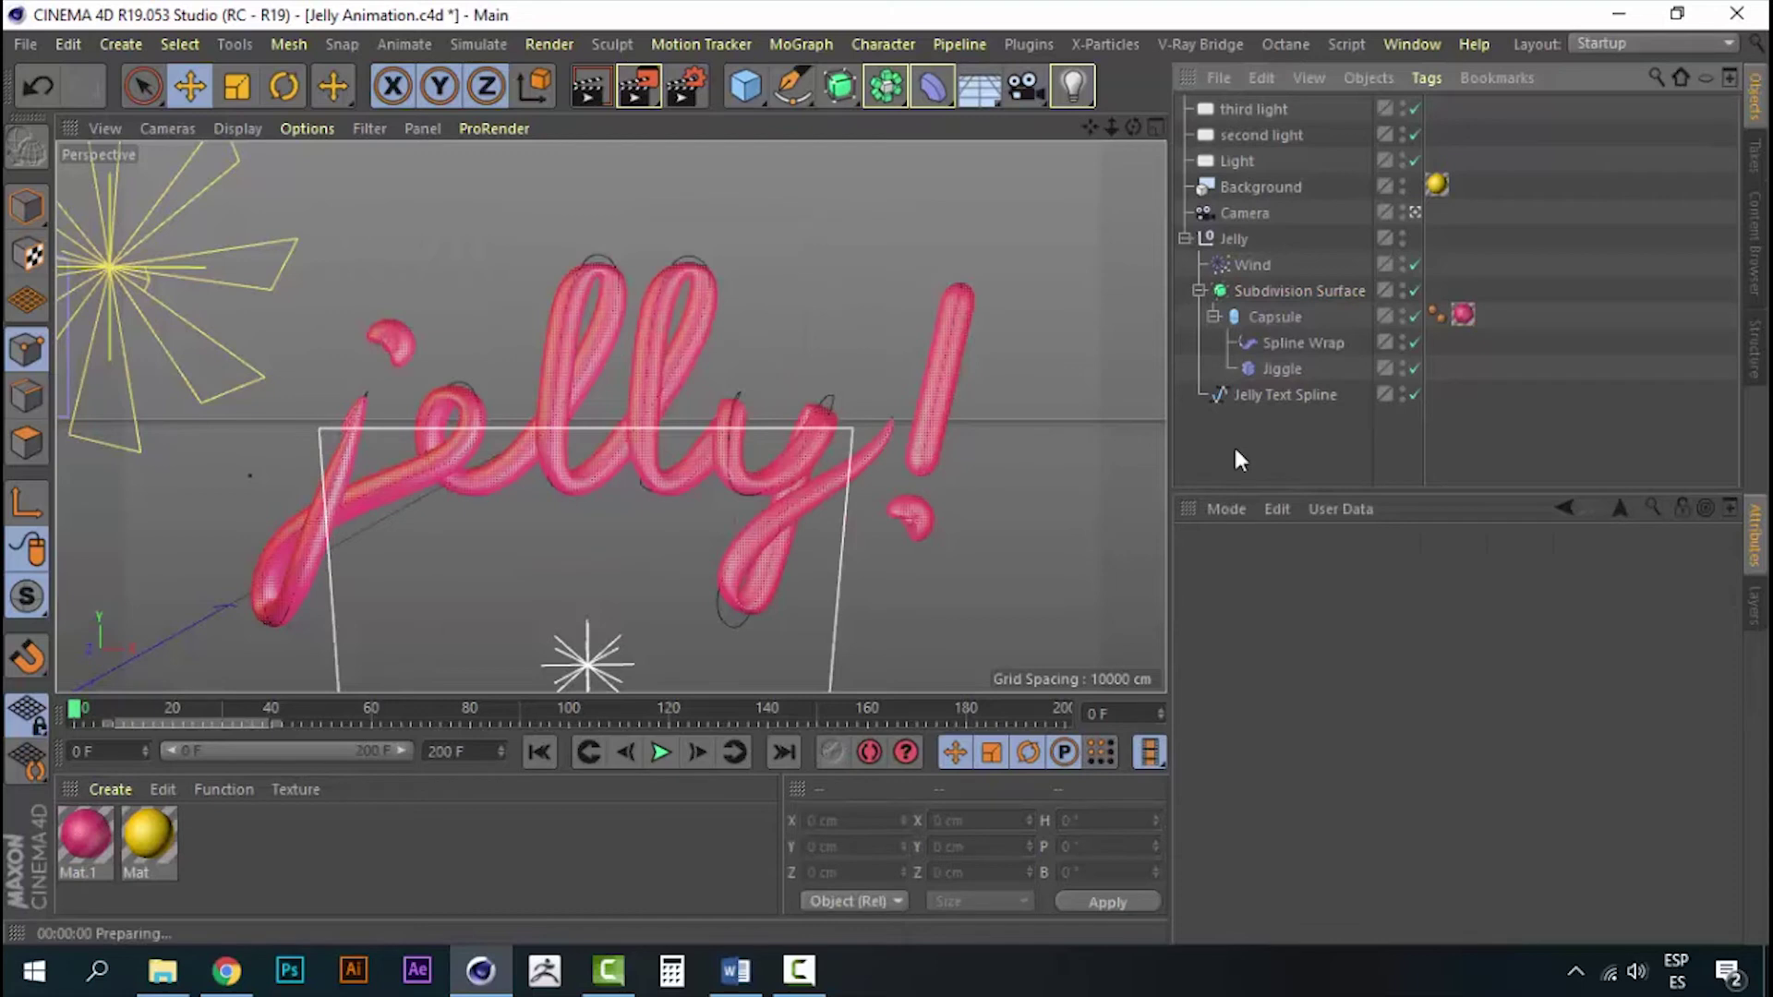